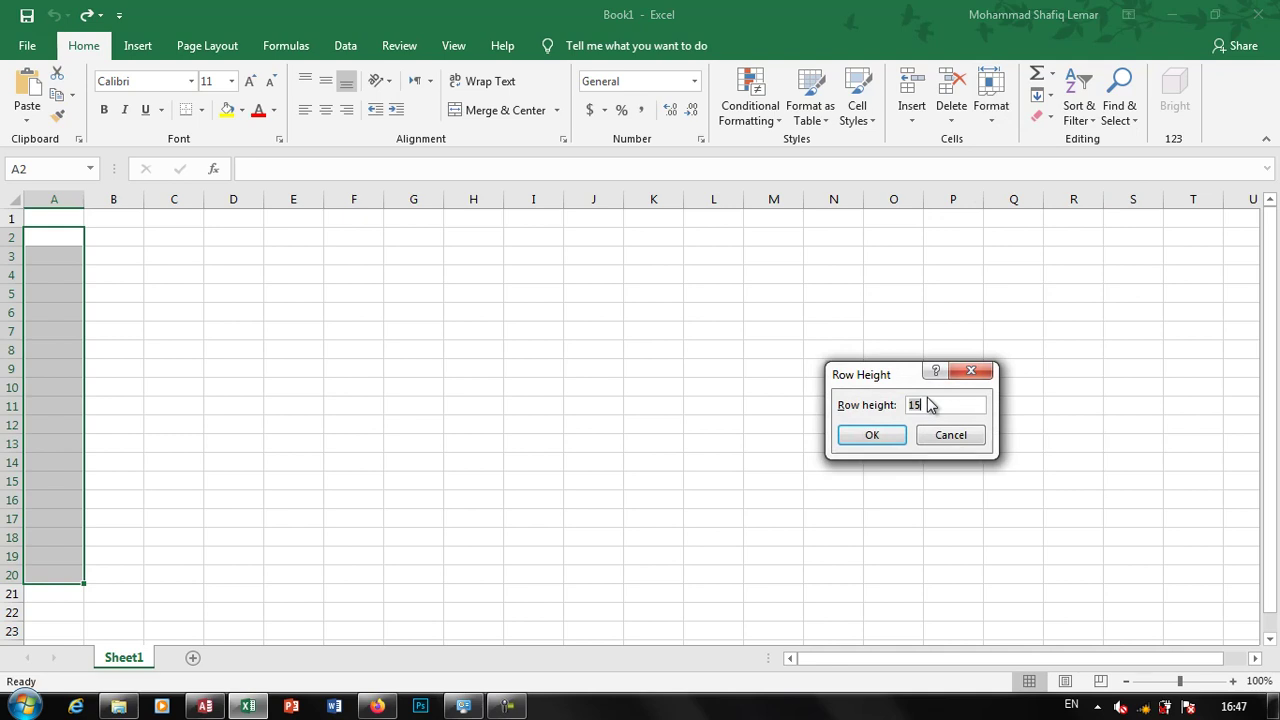
# Step: Apply a taller row height to rows 2 to 20 and undo that change
pyautogui.press('Return')
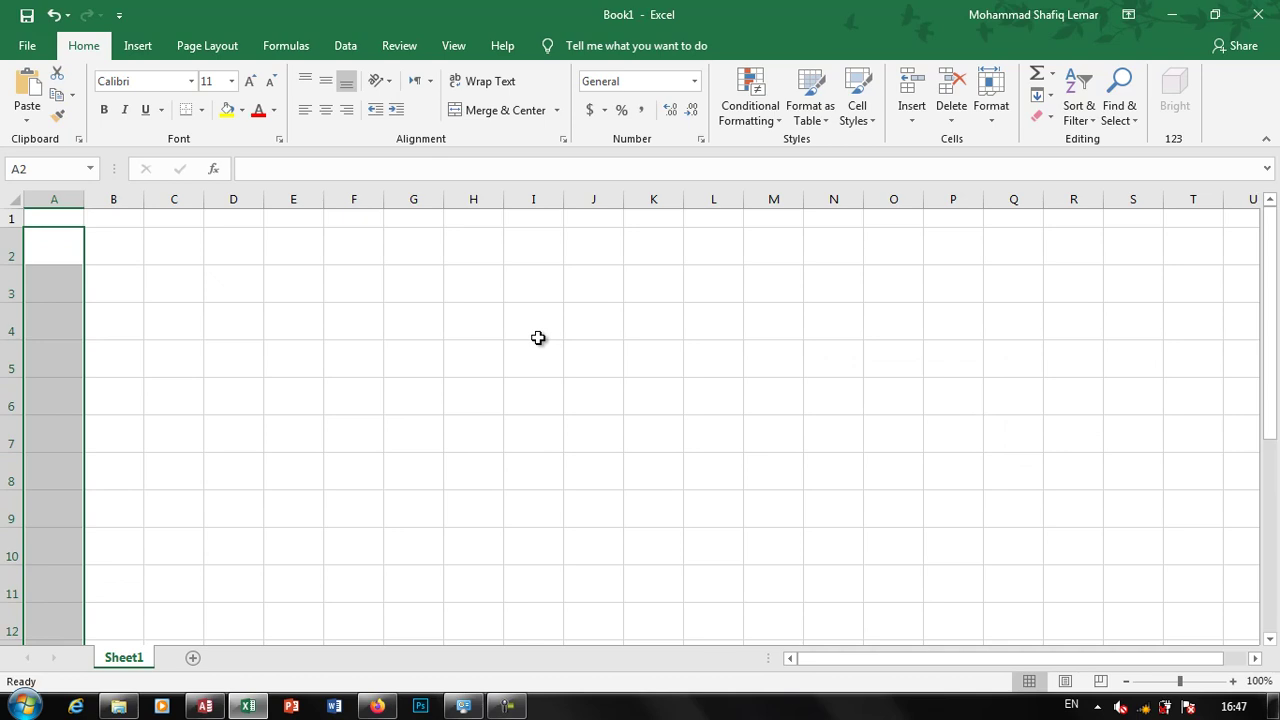
pyautogui.hotkey('ctrl', 'z')
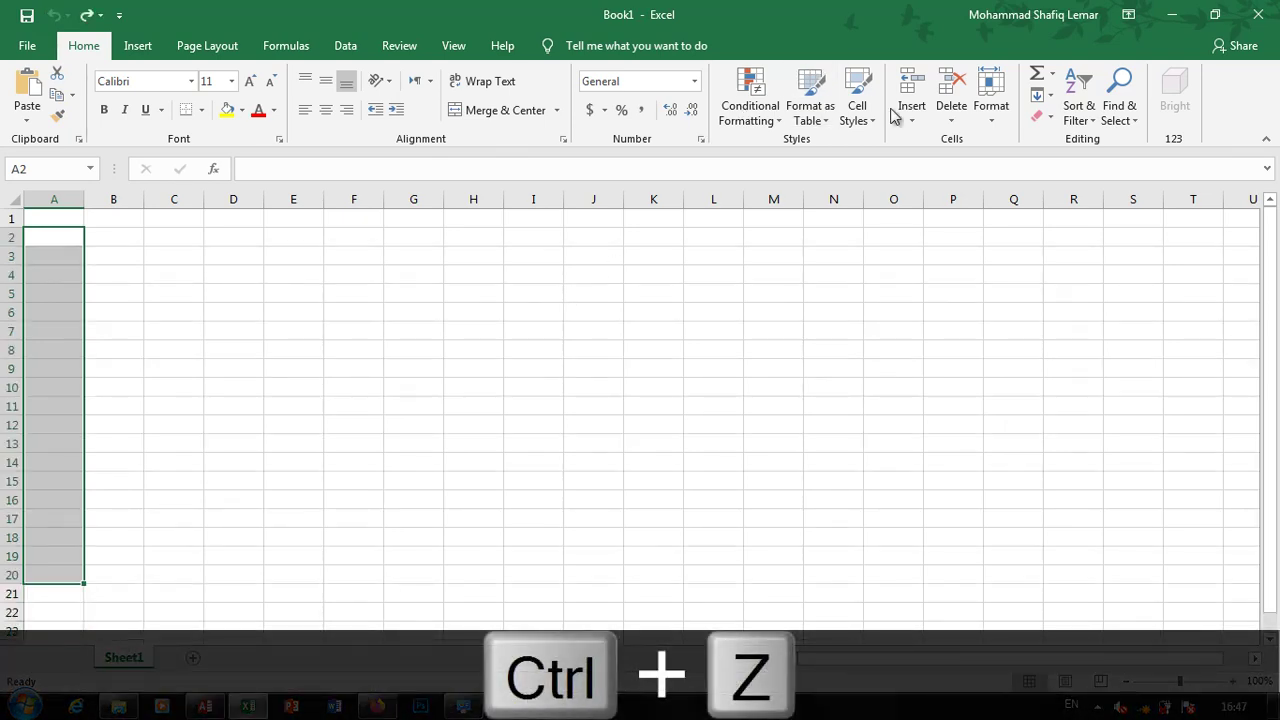
pyautogui.click(988, 110)
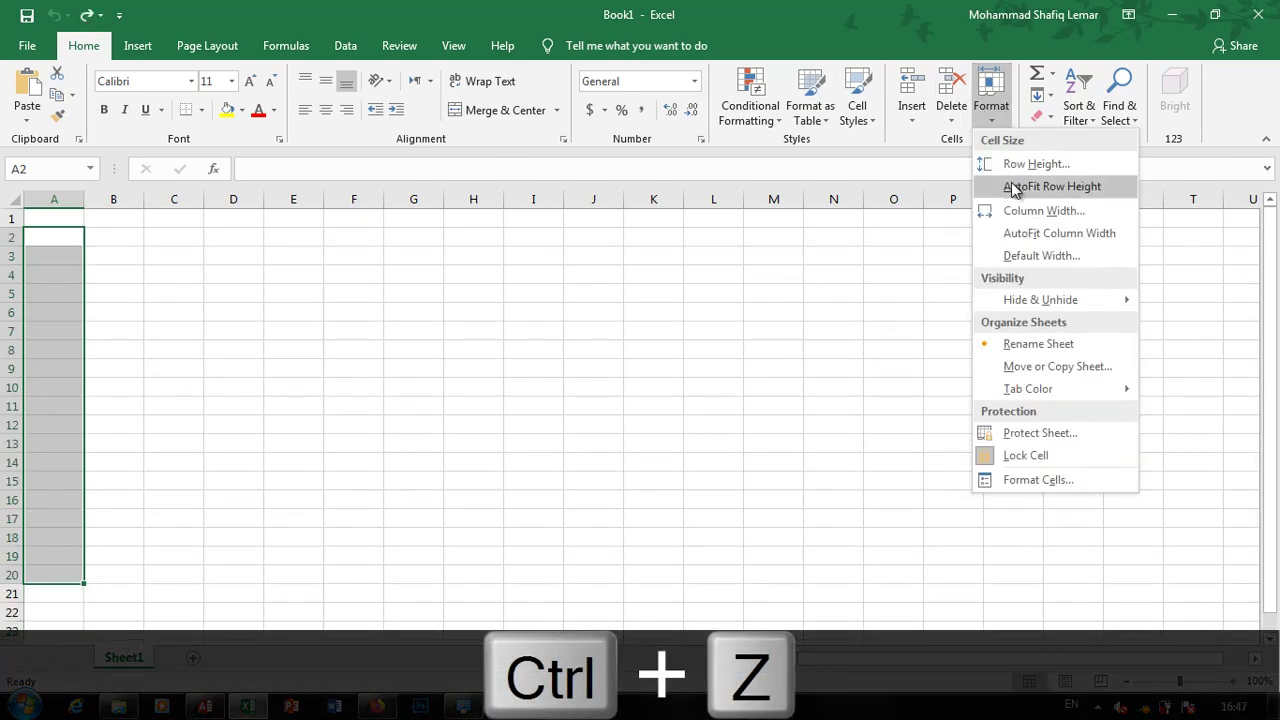
pyautogui.click(1015, 188)
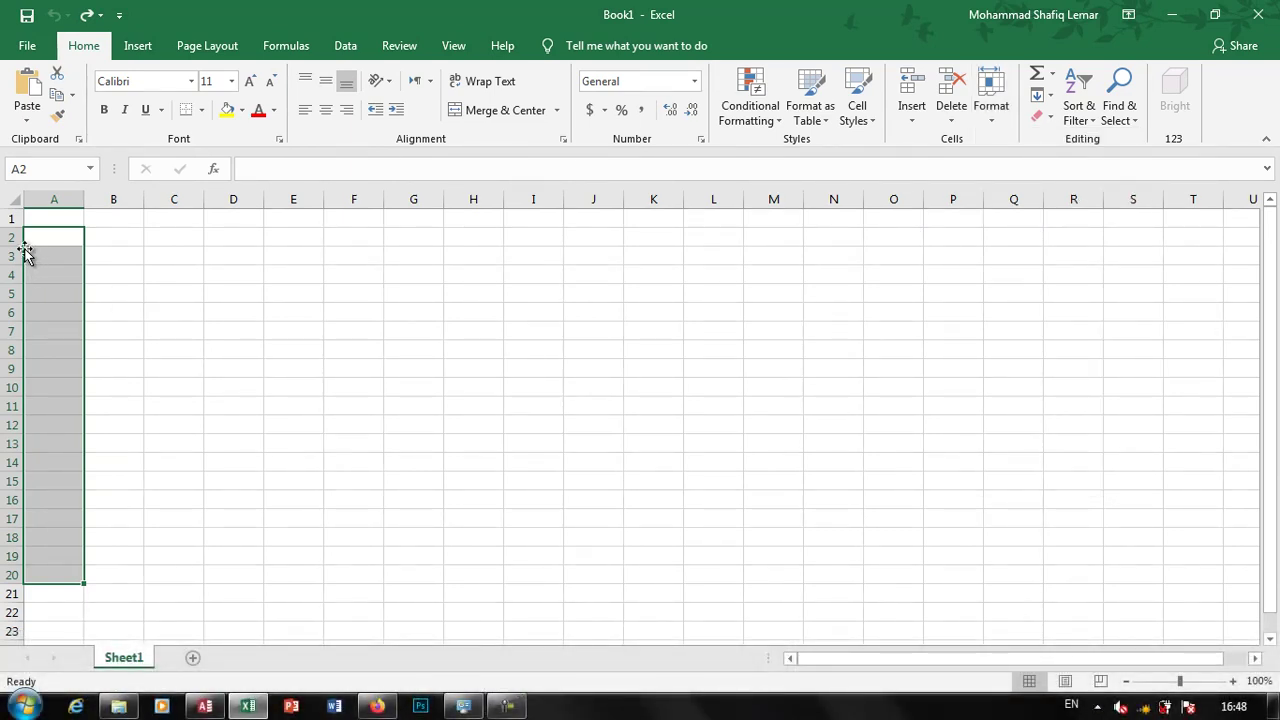
# Step: Make row 2 much taller by resizing it freehand and enter "Short" in cell A2
pyautogui.click(46, 237)
pyautogui.moveTo(17, 247); pyautogui.dragTo(17, 366)
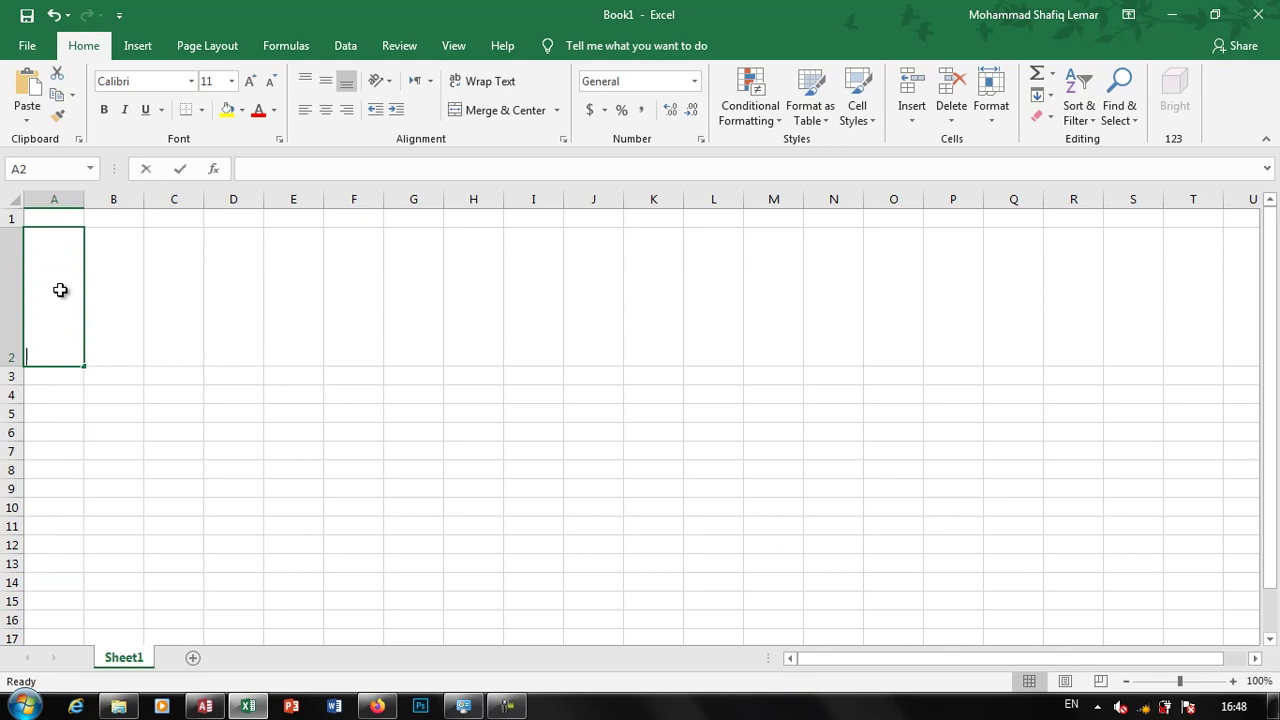
pyautogui.write('Short')
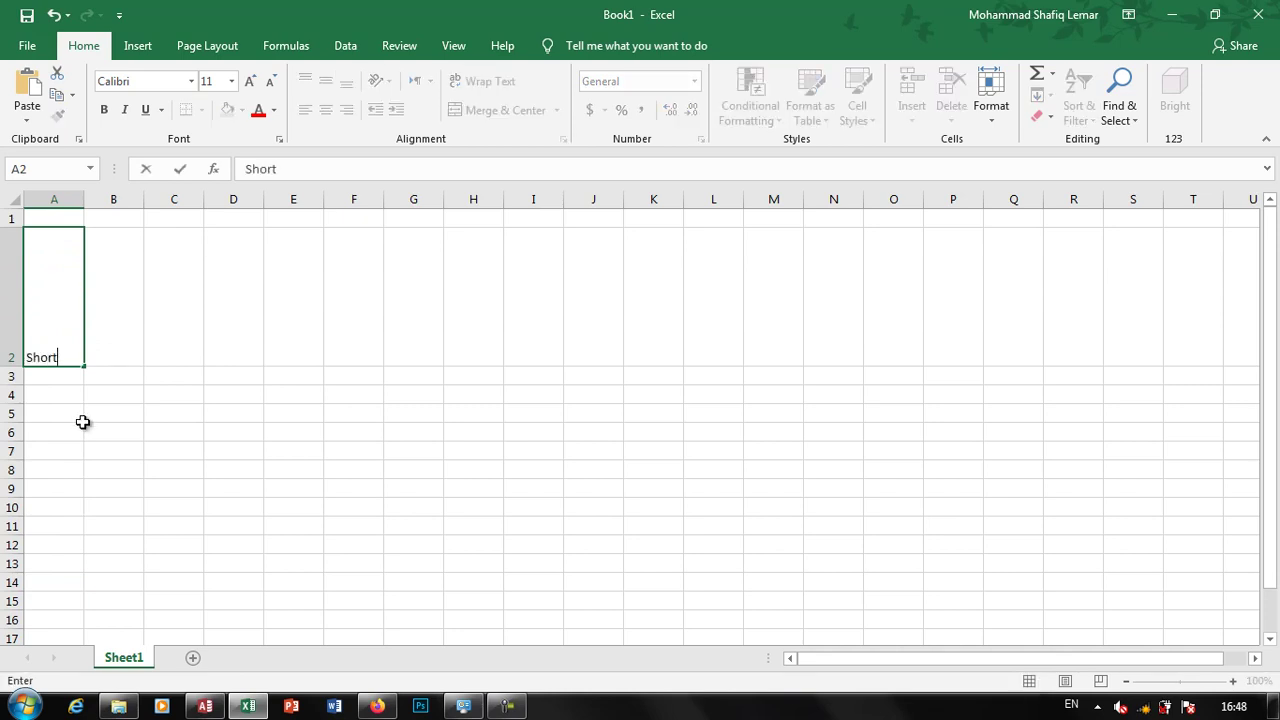
pyautogui.press('Return')
pyautogui.click(63, 331)
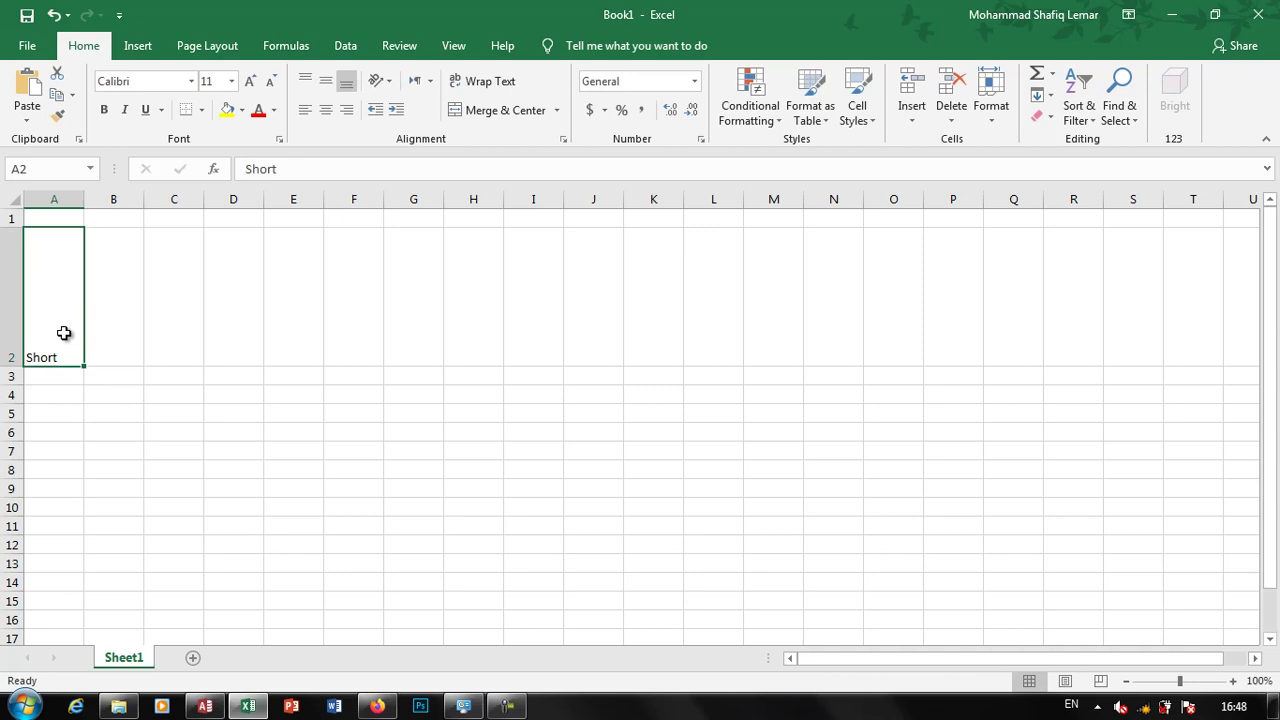
# Step: Increase the font size of the text in cell A2 to 18
pyautogui.click(250, 81)
pyautogui.click(250, 81)
pyautogui.click(250, 81)
pyautogui.click(250, 81)
# Step: AutoFit the height of row 2 to its enlarged text
pyautogui.click(989, 108)
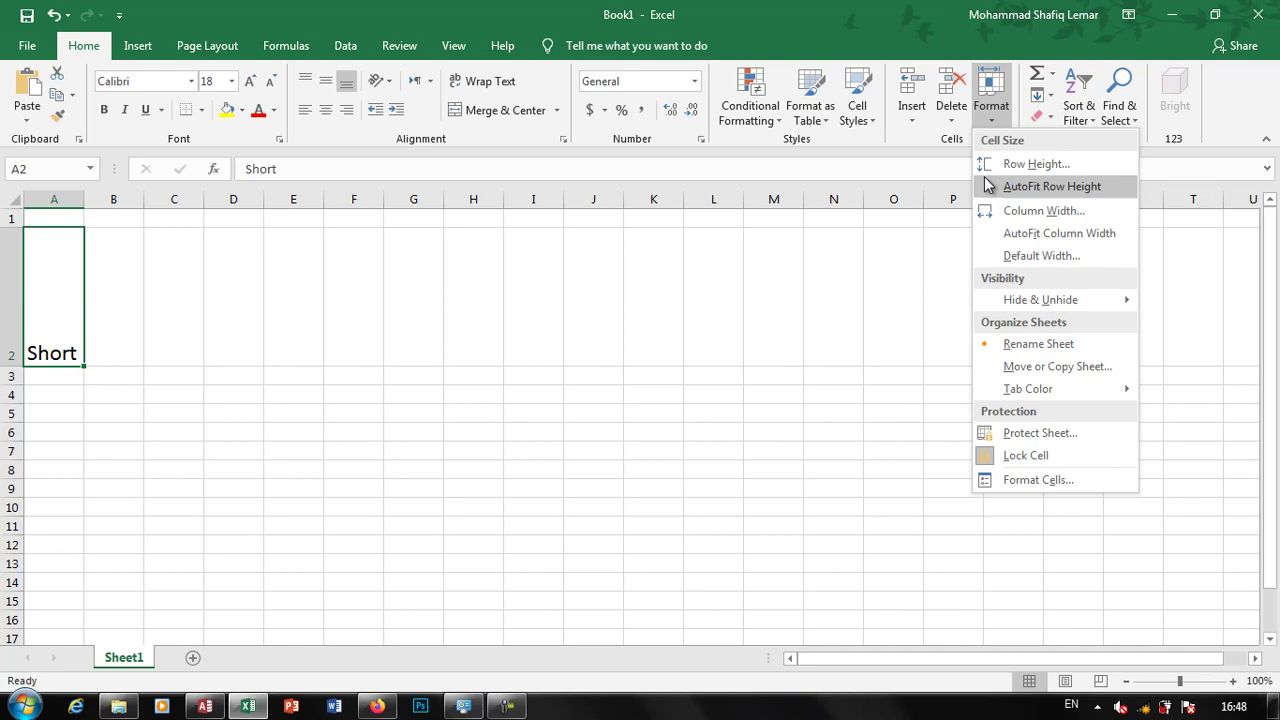
pyautogui.click(988, 186)
pyautogui.click(110, 266)
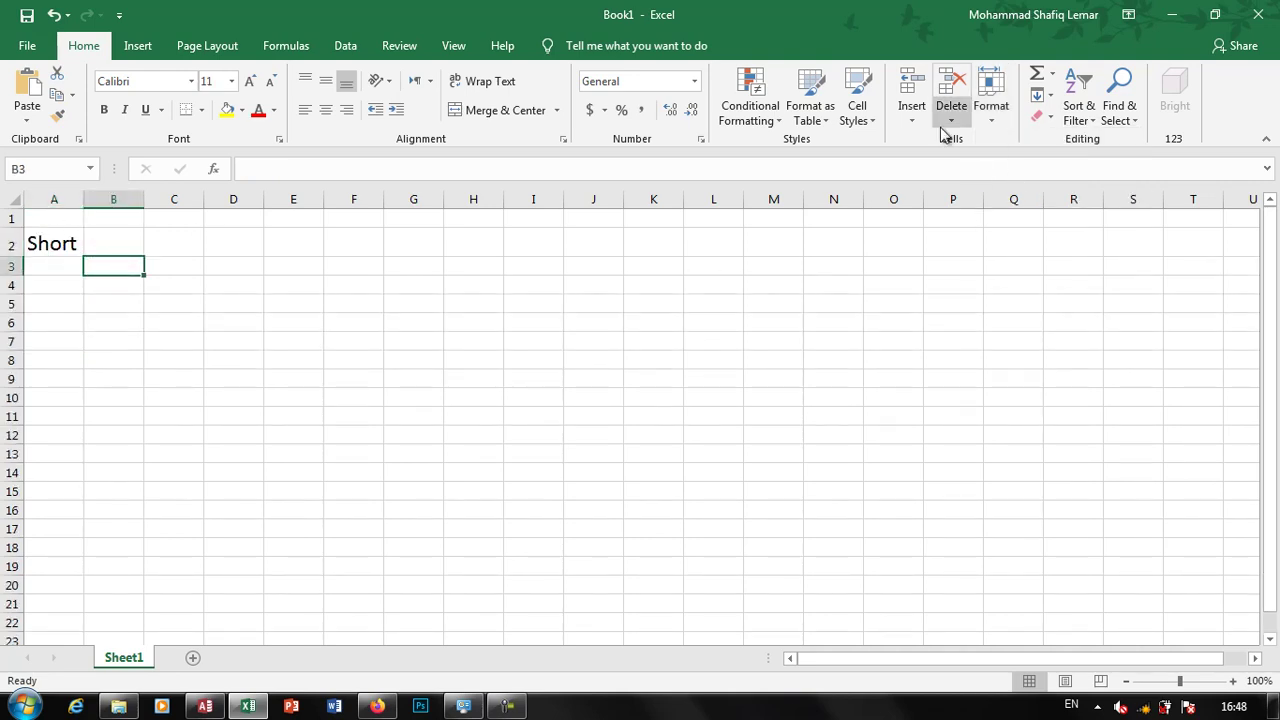
pyautogui.click(1000, 112)
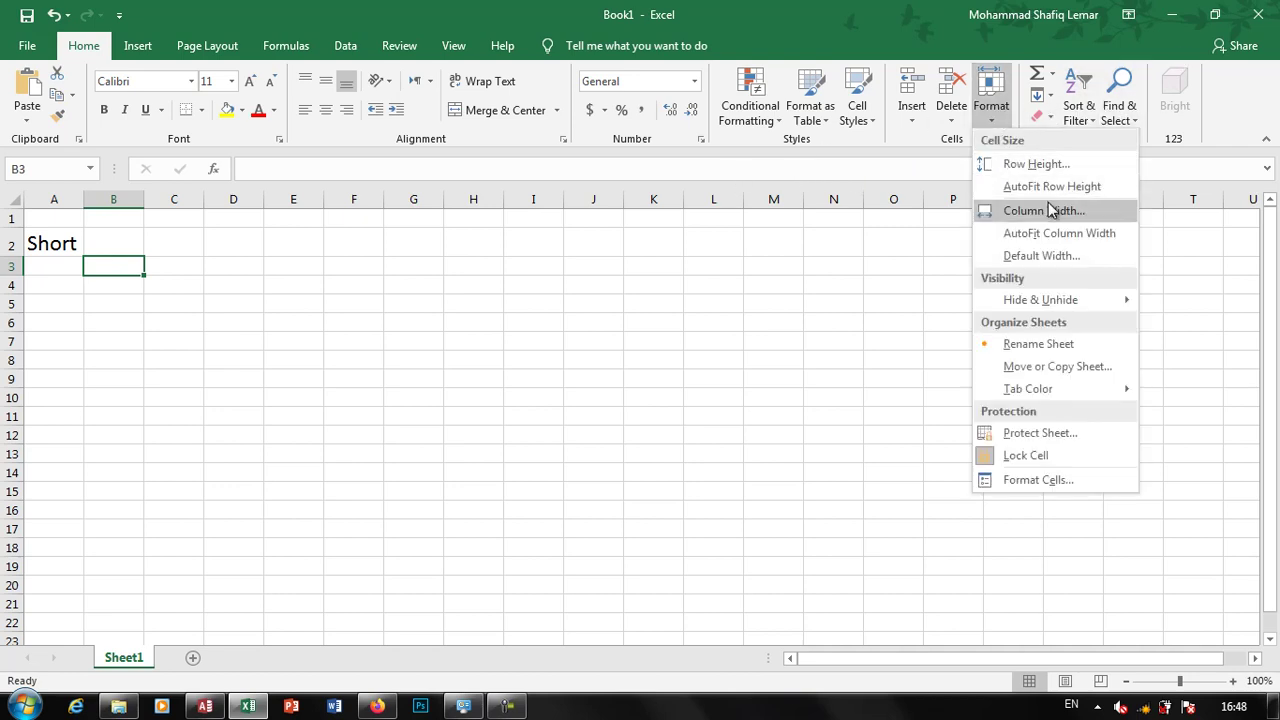
pyautogui.click(540, 320)
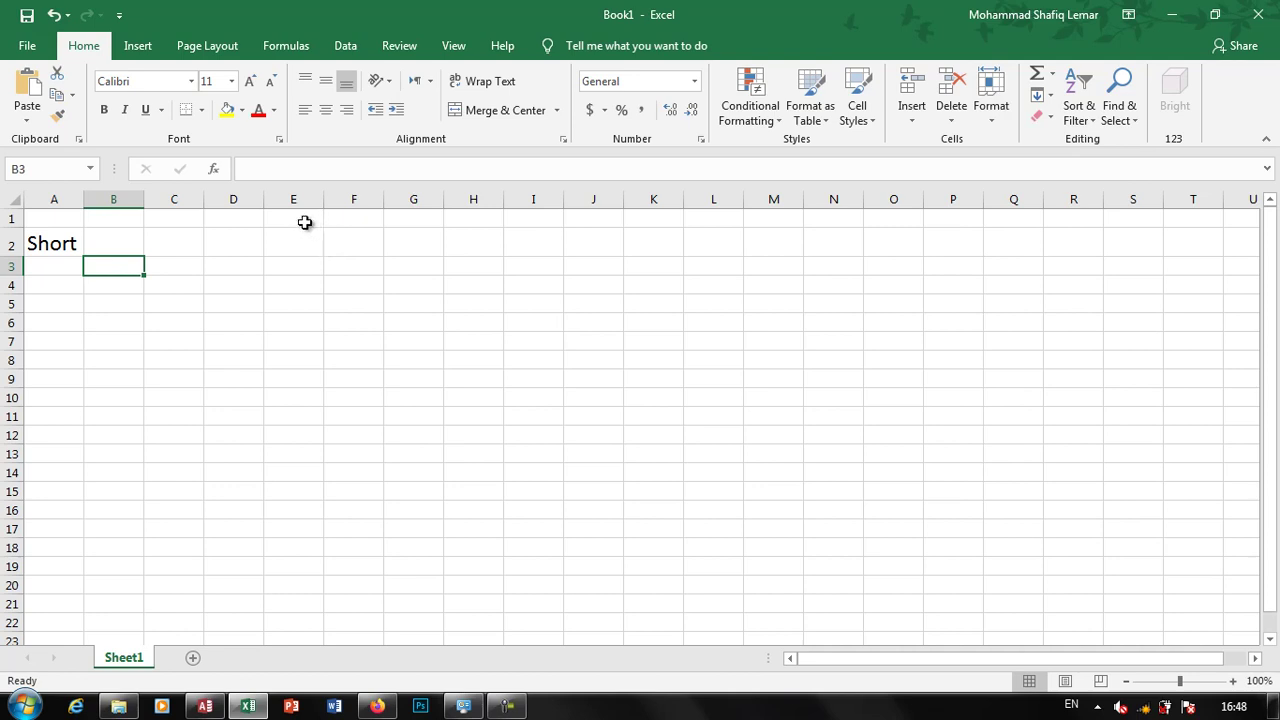
pyautogui.moveTo(300, 218); pyautogui.dragTo(986, 260)
pyautogui.click(415, 250)
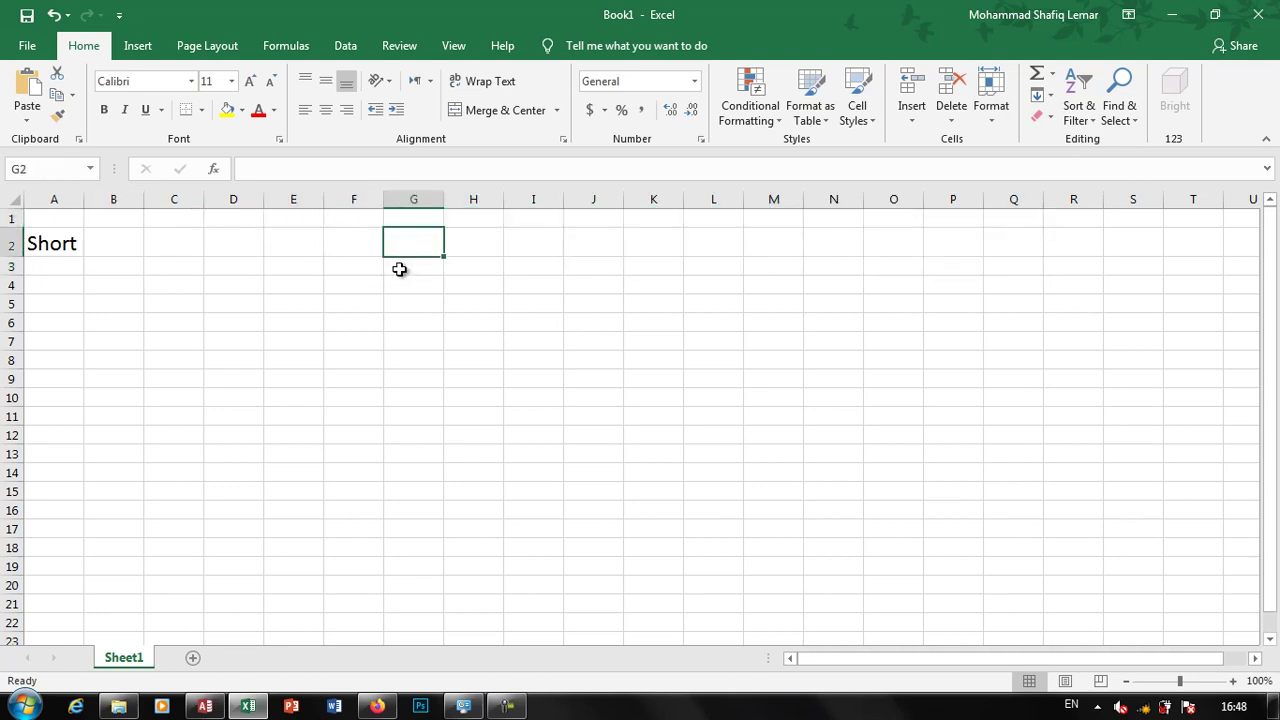
# Step: Undo the row height, font size and text changes in row 2 back to the blank sheet
pyautogui.hotkey('ctrl', 'z')
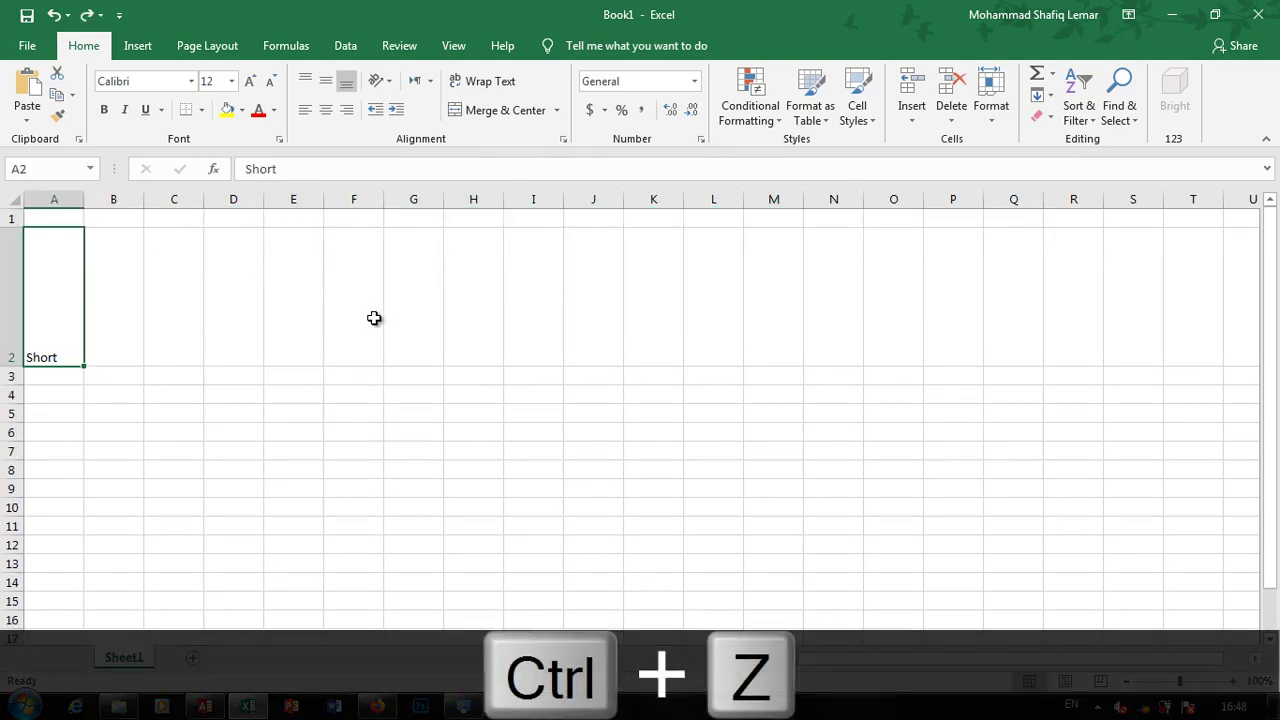
pyautogui.hotkey('ctrl', 'z')
pyautogui.hotkey('ctrl', 'z')
# Step: Enter the column headers No, Name and Fname in cells A1 to C1
pyautogui.press('Up')
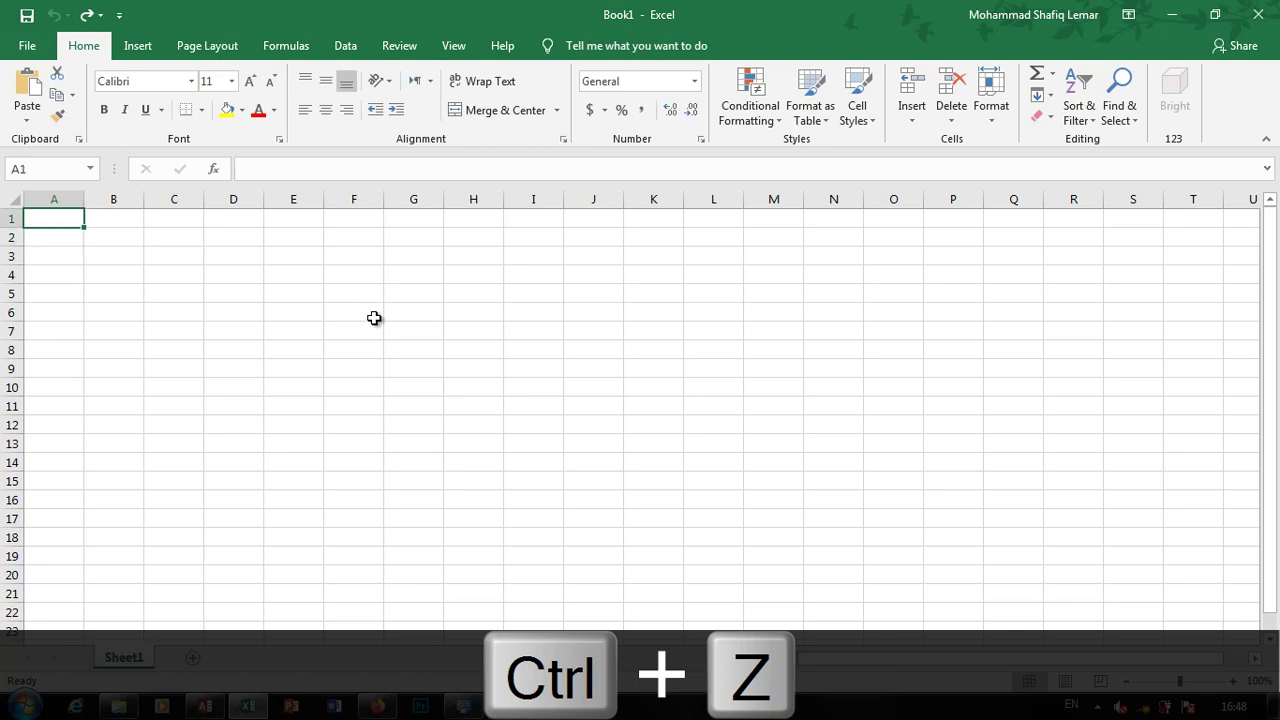
pyautogui.write('No')
pyautogui.press('Tab')
pyautogui.write('Name')
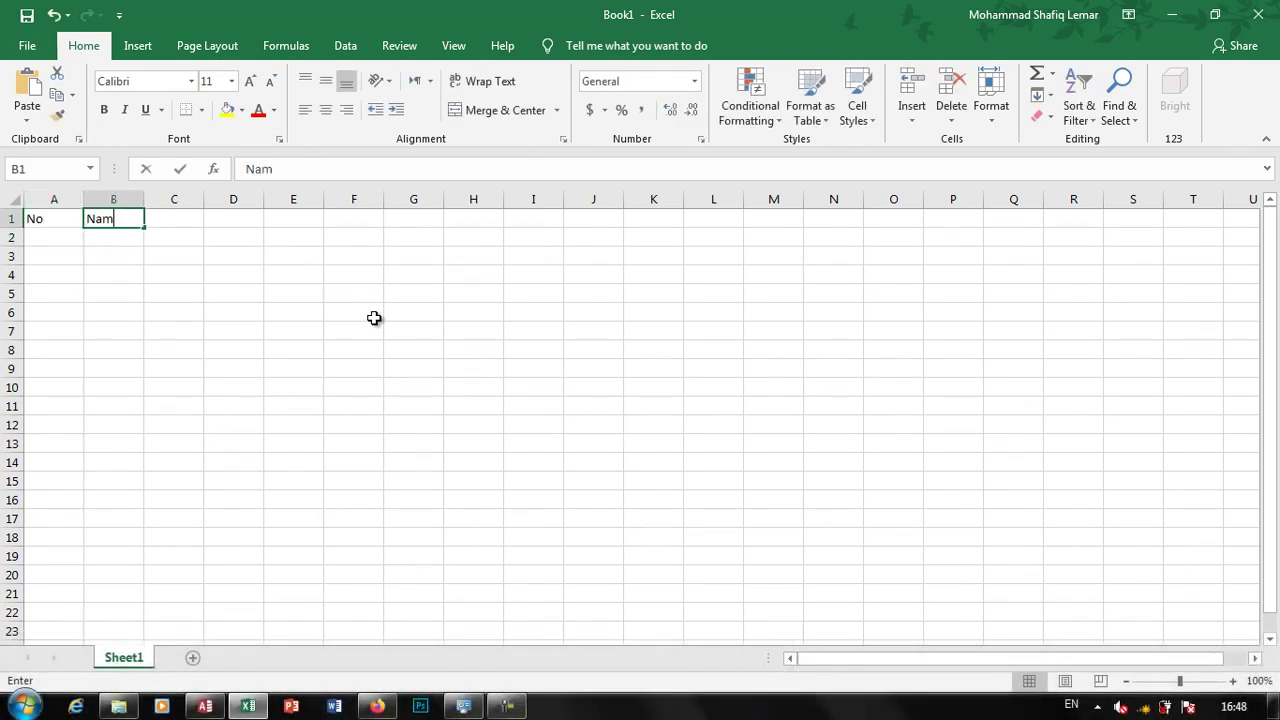
pyautogui.press('Tab')
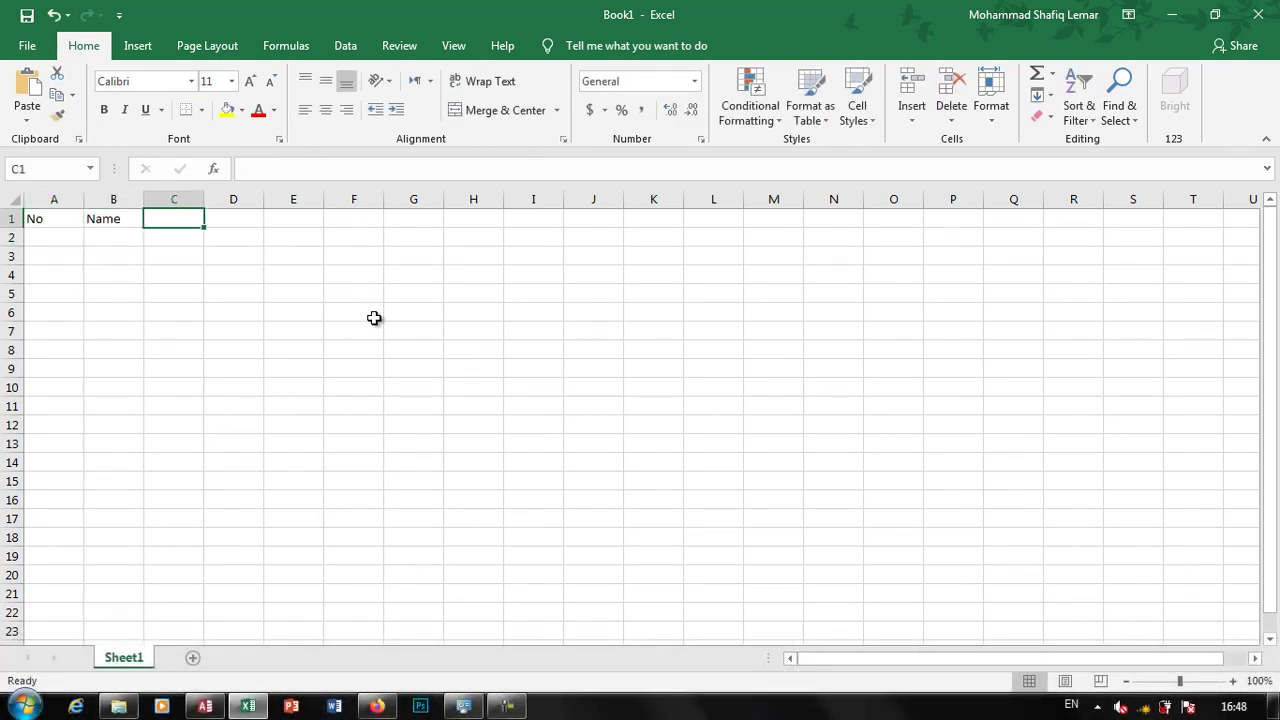
pyautogui.write('FName')
pyautogui.press('Tab')
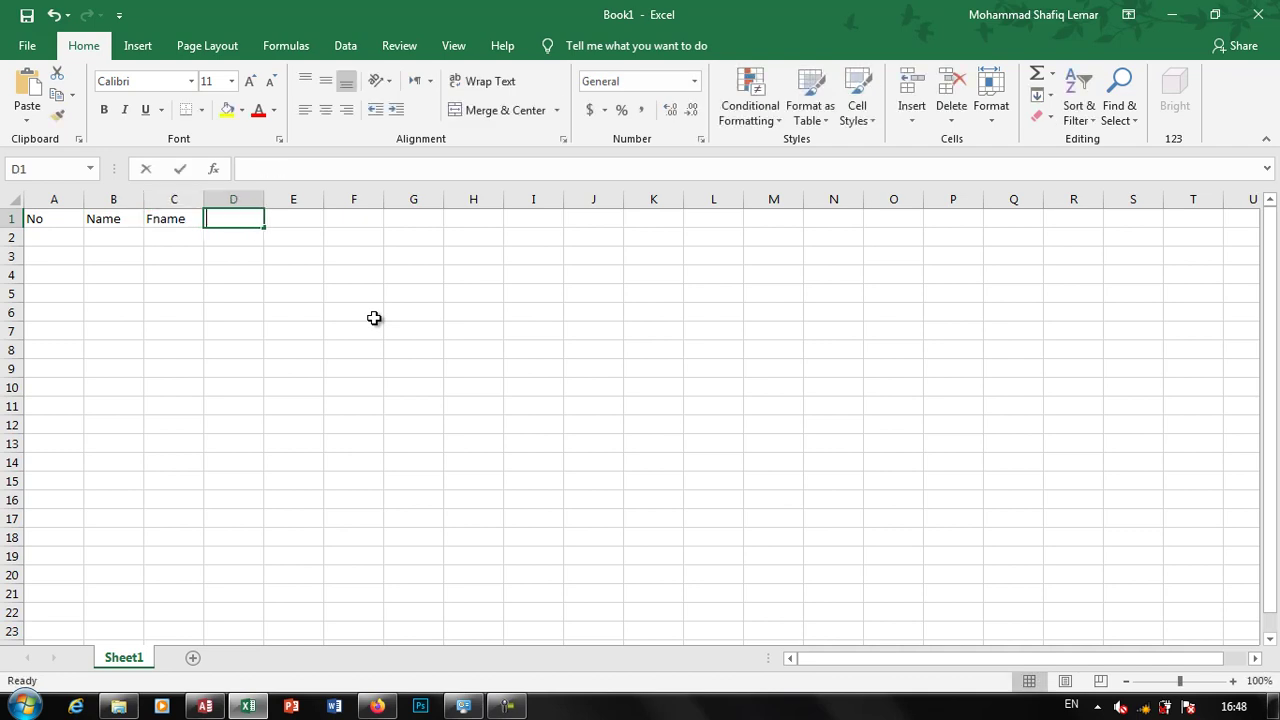
# Step: Enter the day numbers 1 and 2 in cells D1 and E1
pyautogui.write('1')
pyautogui.press('Tab')
pyautogui.write('2')
pyautogui.press('Tab')
pyautogui.click(292, 314)
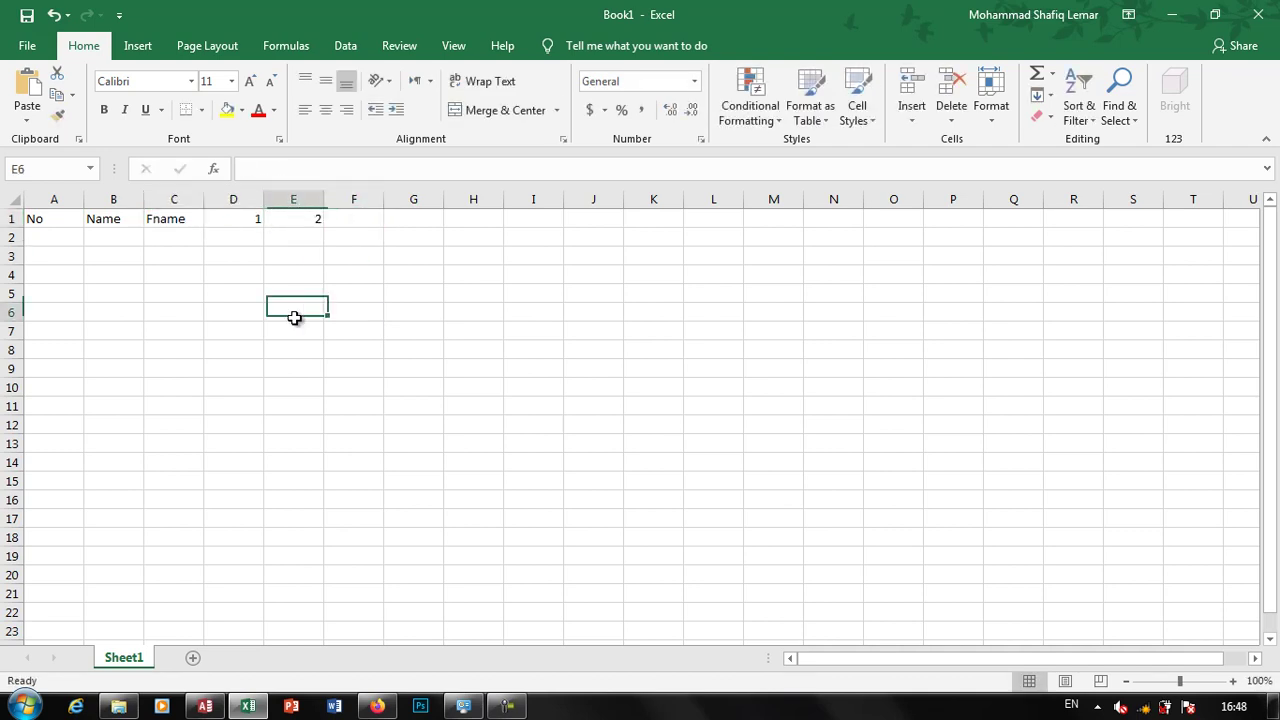
# Step: Extend the number series from D1 and E1 across row 1 up to 31 in cell AH1
pyautogui.click(291, 218)
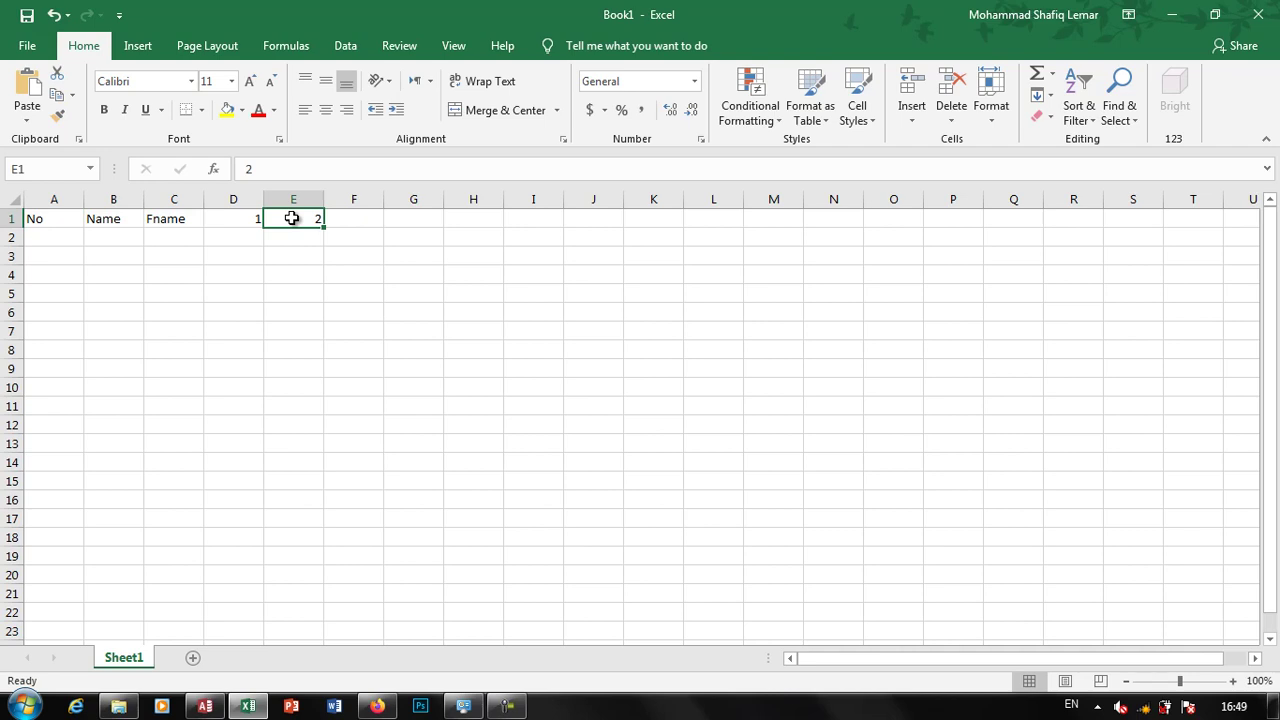
pyautogui.click(337, 250)
pyautogui.click(250, 221)
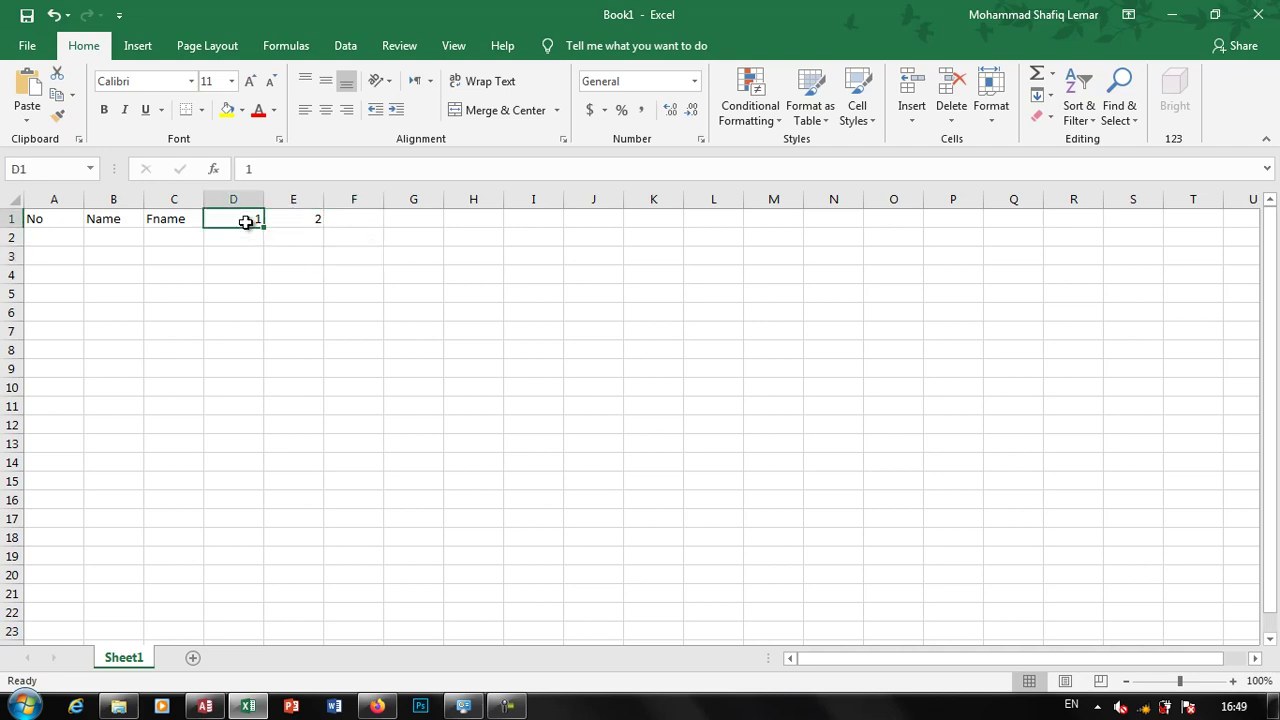
pyautogui.click(291, 212)
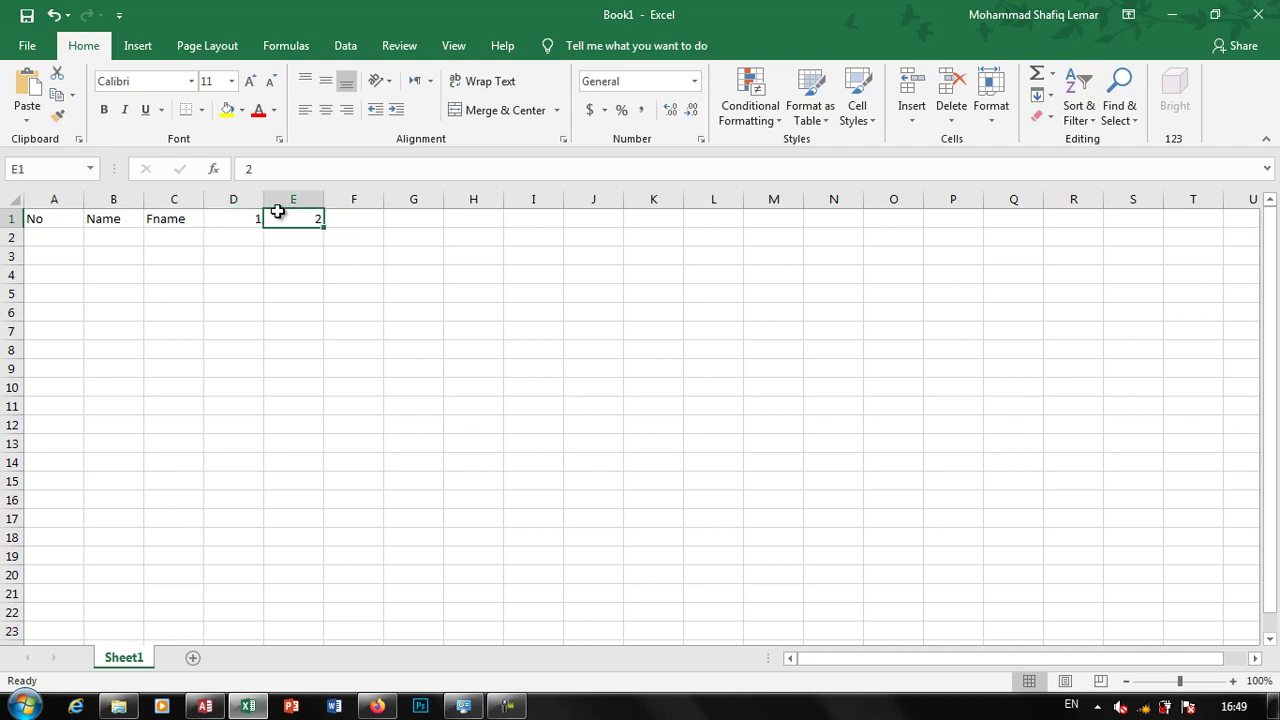
pyautogui.moveTo(245, 218); pyautogui.dragTo(1225, 217)
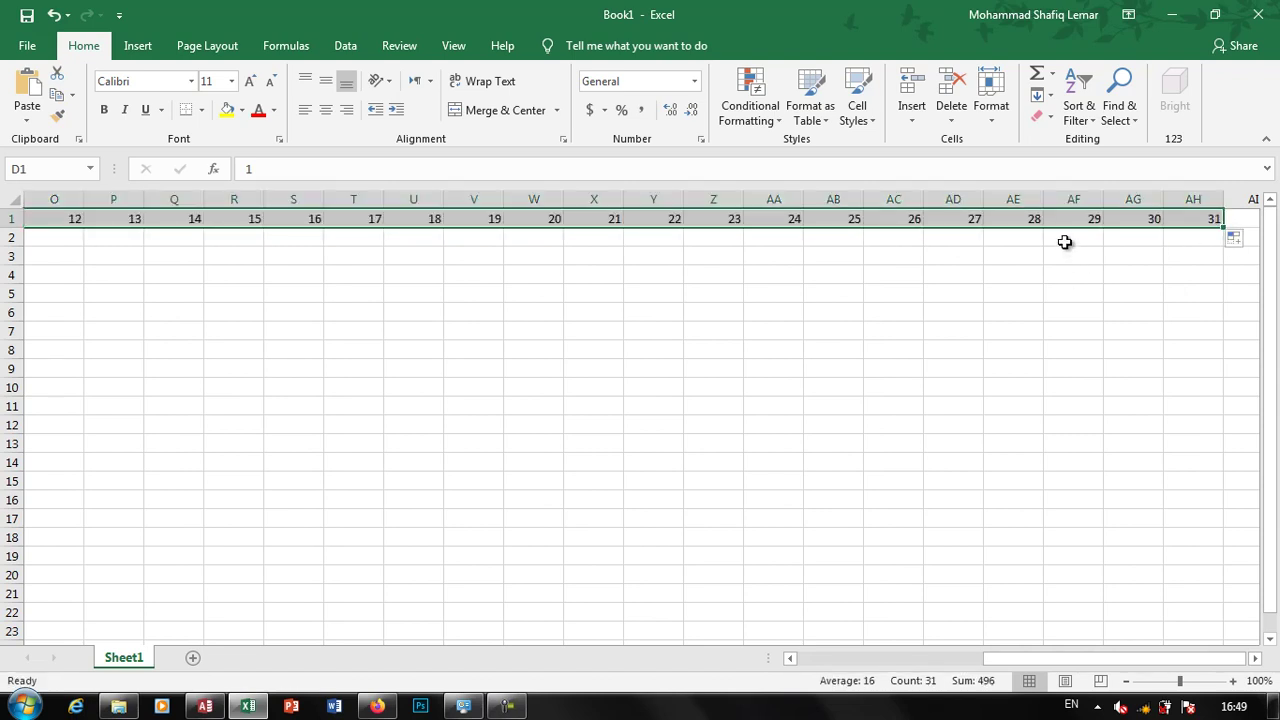
# Step: Set the width of columns D to AH, which hold the day numbers, to 2
pyautogui.click(1001, 122)
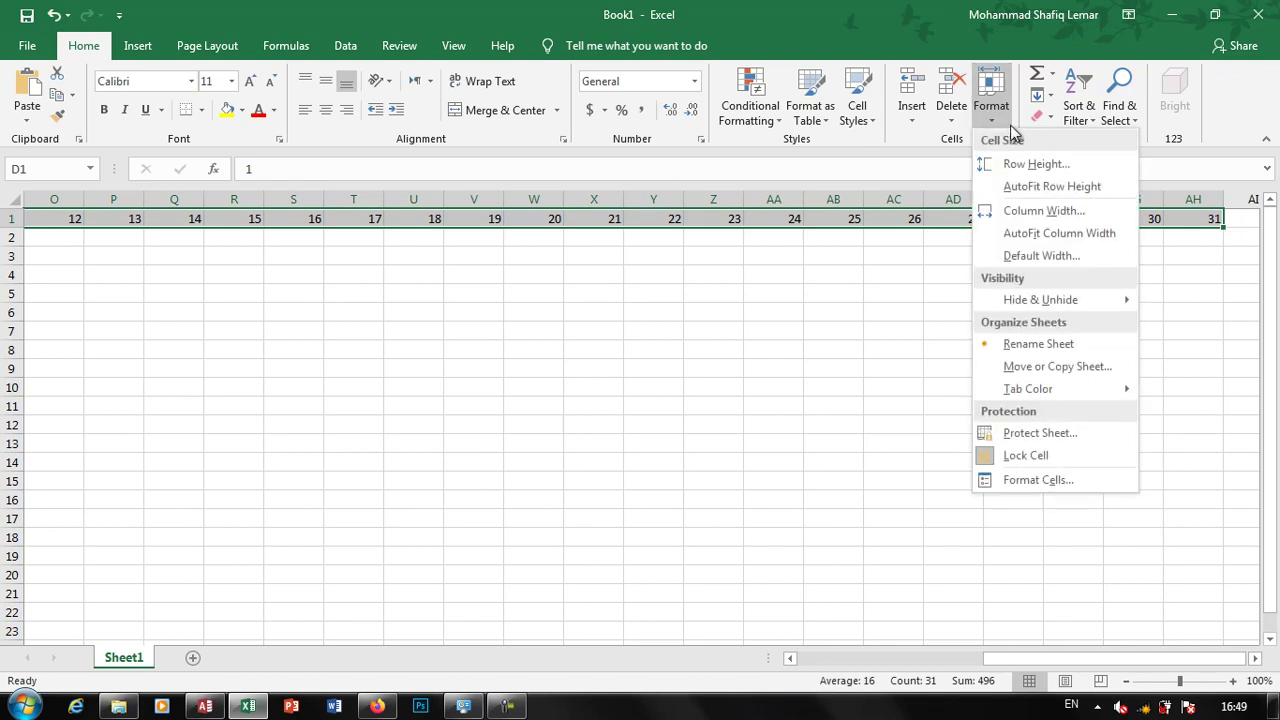
pyautogui.click(1047, 210)
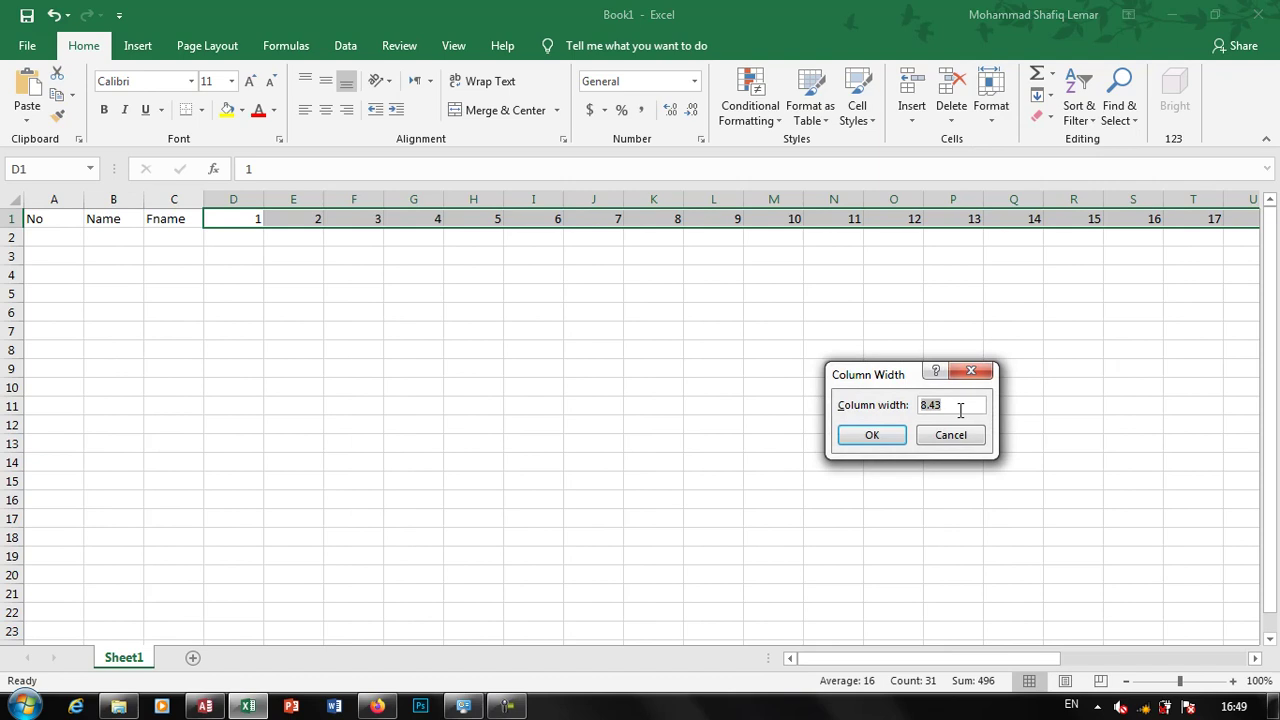
pyautogui.write('2')
pyautogui.press('Return')
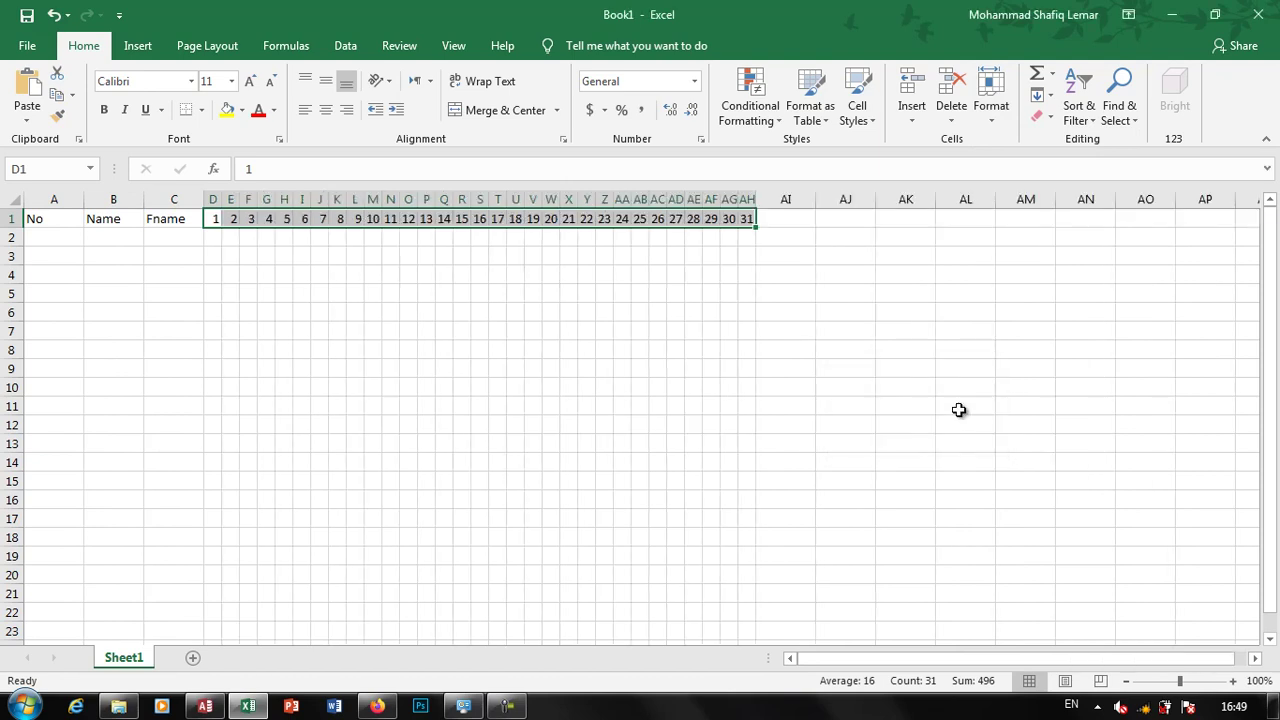
pyautogui.click(658, 328)
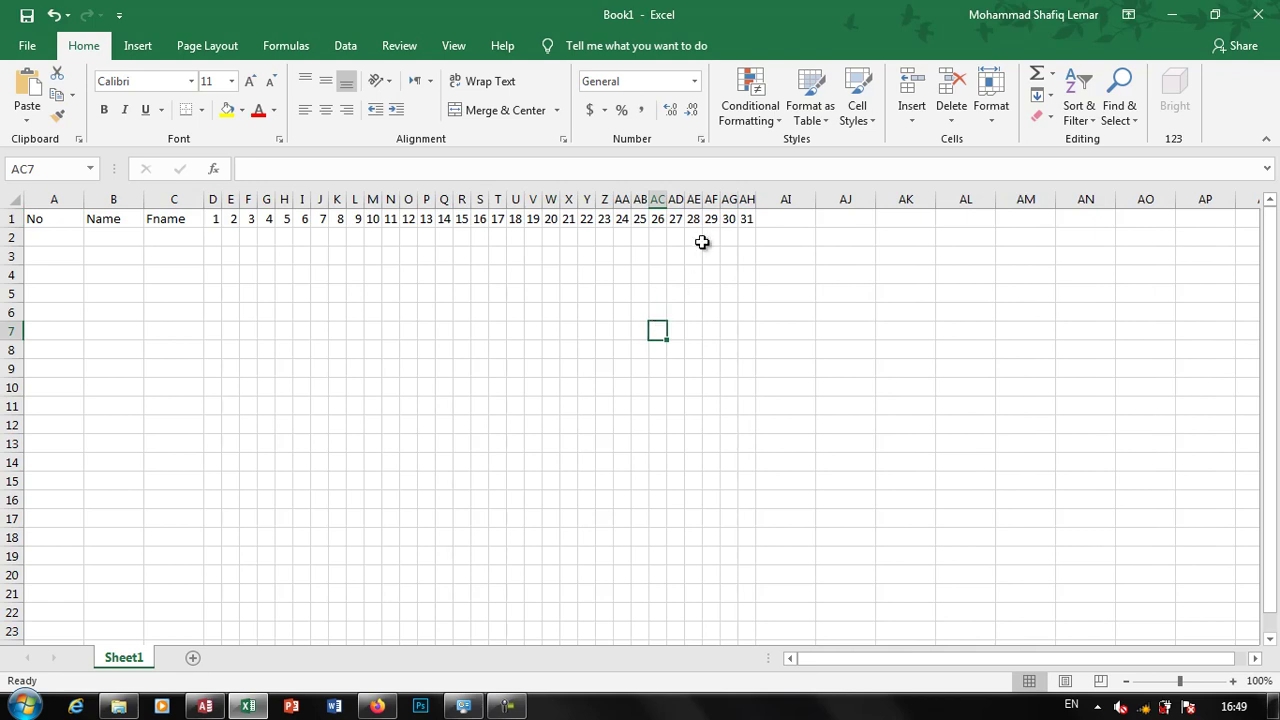
# Step: Format the header row A1:AH1 with a black fill and white font color
pyautogui.moveTo(747, 218); pyautogui.dragTo(3, 190)
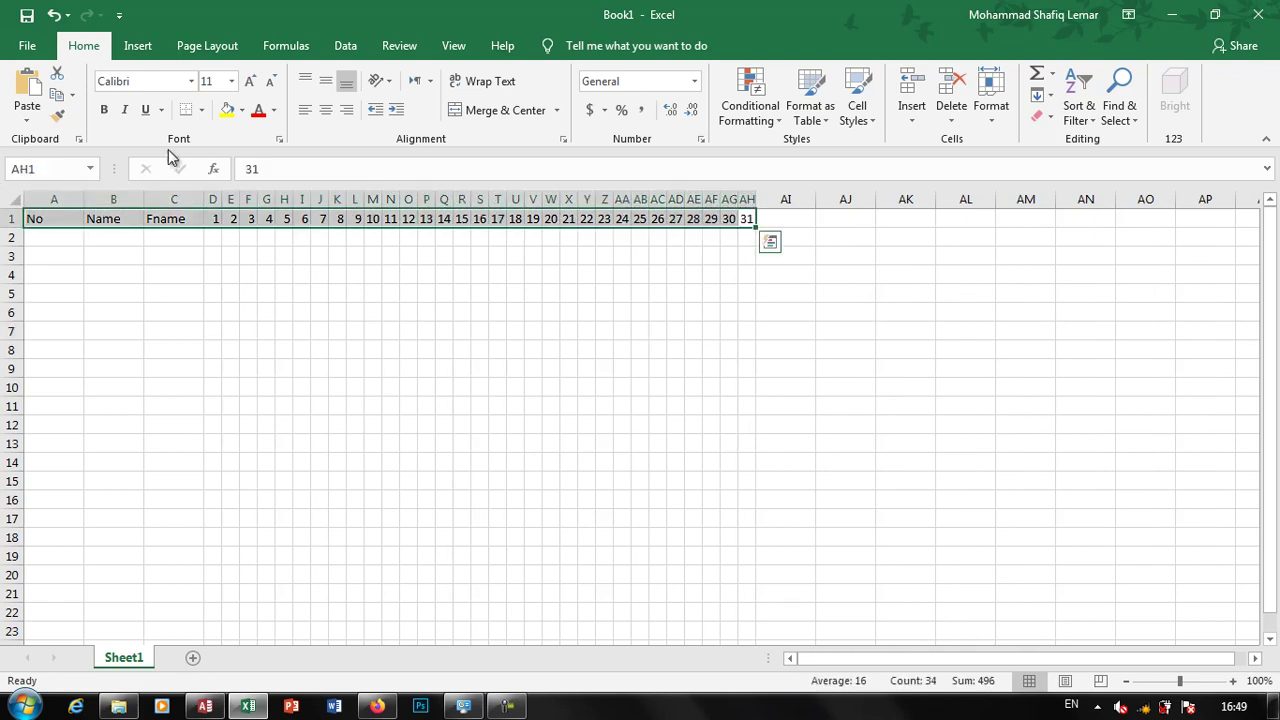
pyautogui.click(241, 110)
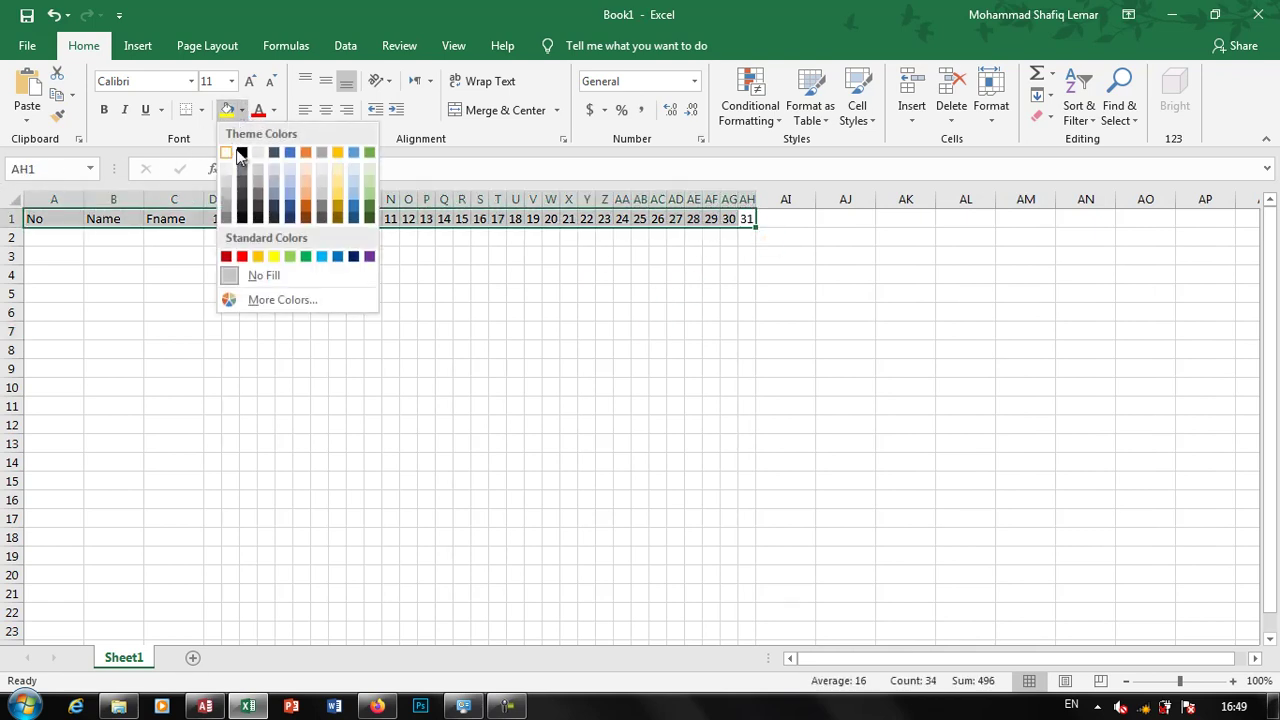
pyautogui.click(241, 153)
pyautogui.click(273, 110)
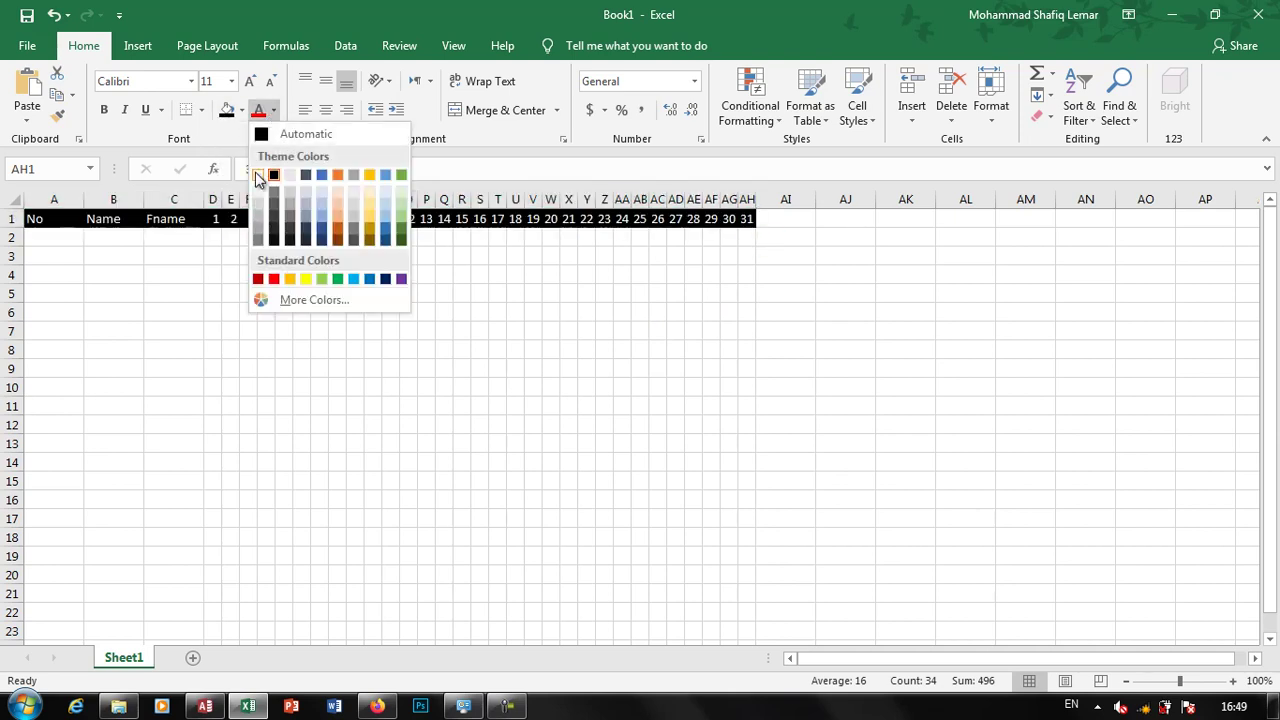
pyautogui.click(258, 175)
pyautogui.click(176, 280)
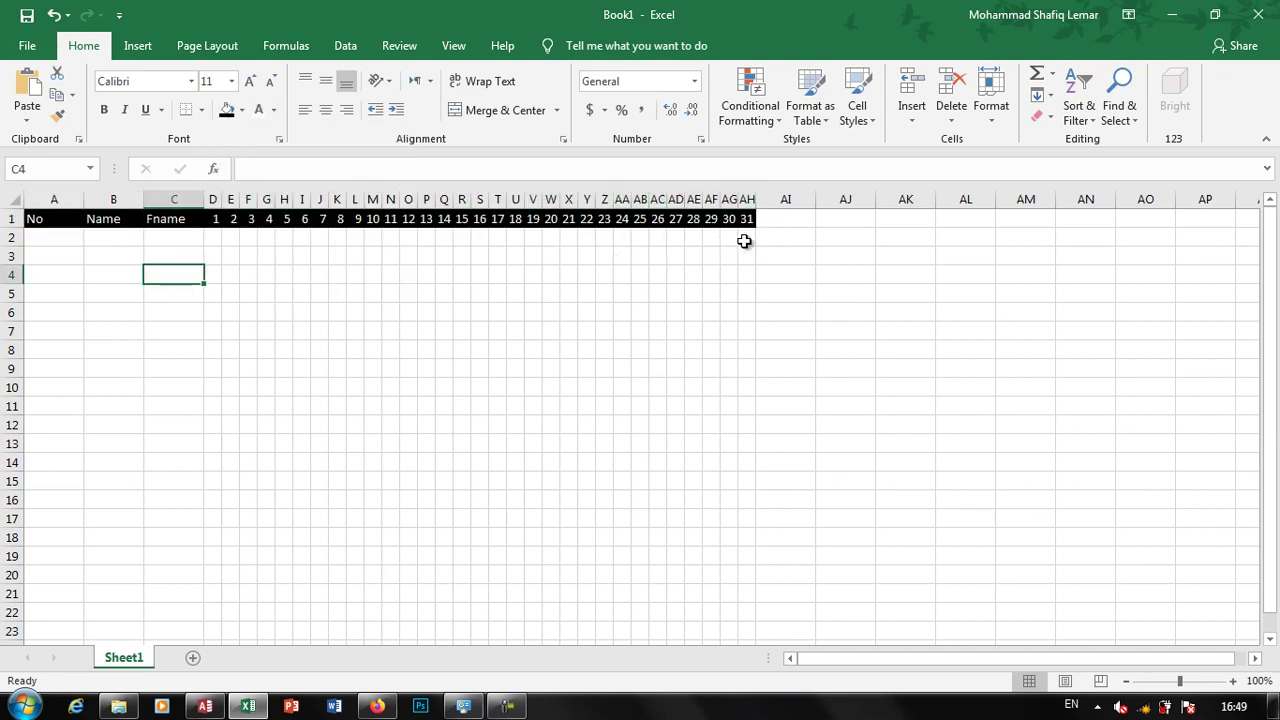
# Step: Apply All Borders to the range A2:AH18 below the header row
pyautogui.moveTo(746, 240); pyautogui.dragTo(45, 537)
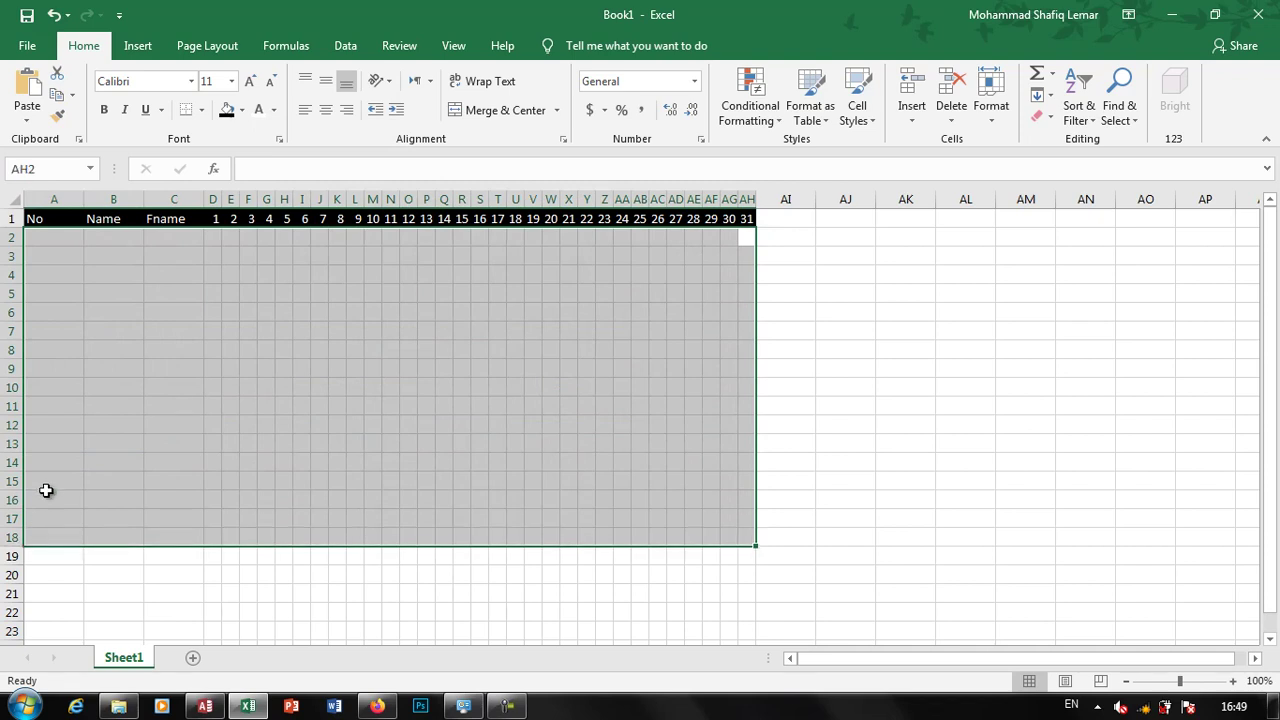
pyautogui.click(201, 110)
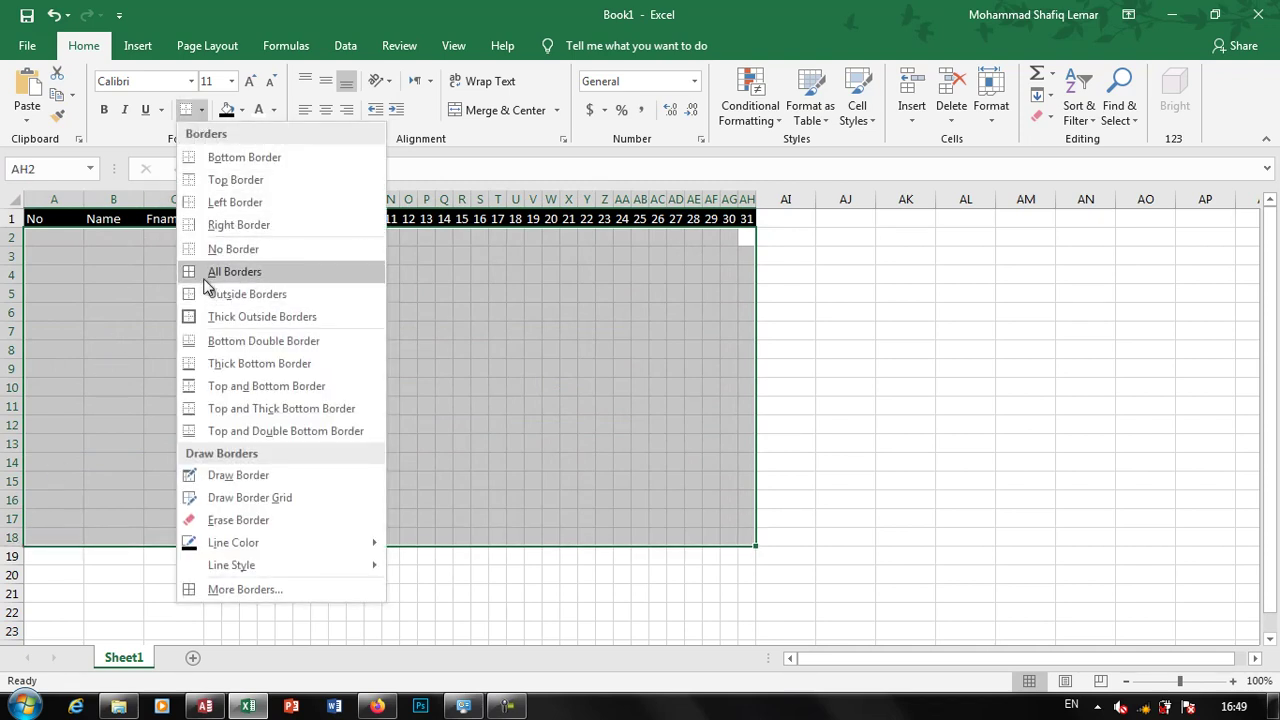
pyautogui.click(214, 275)
pyautogui.click(284, 293)
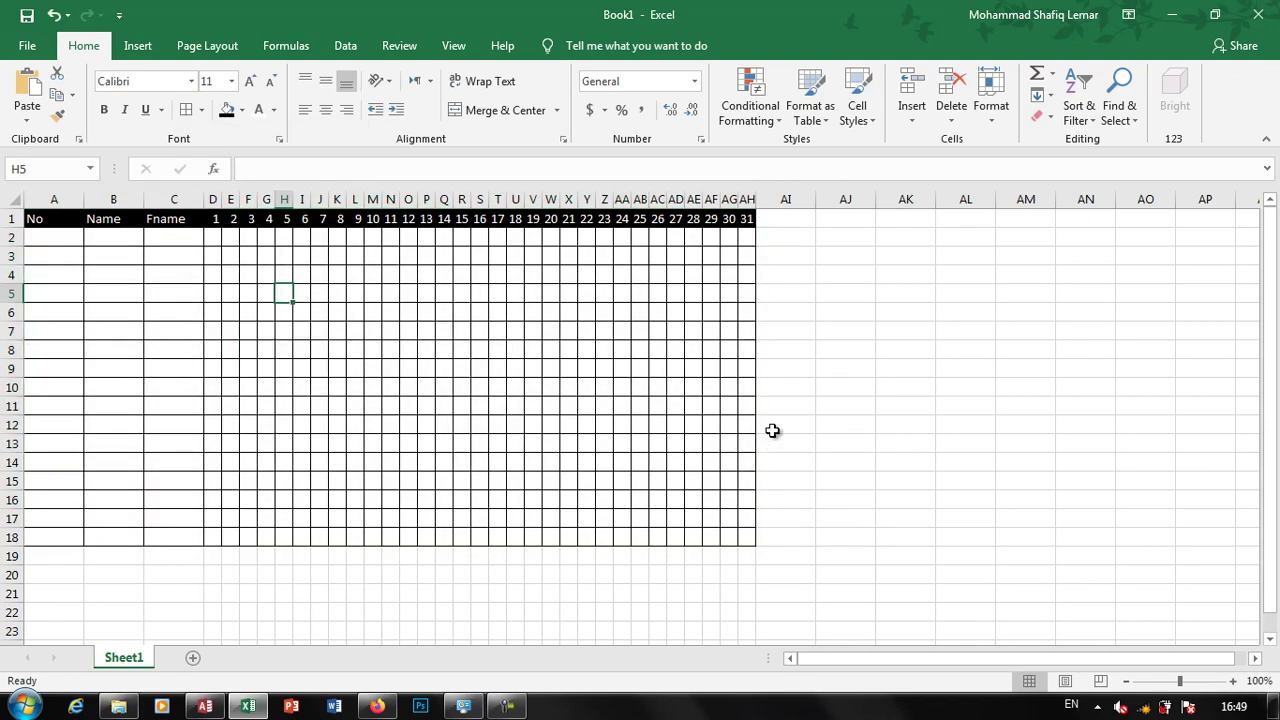
pyautogui.rightClick(14, 219)
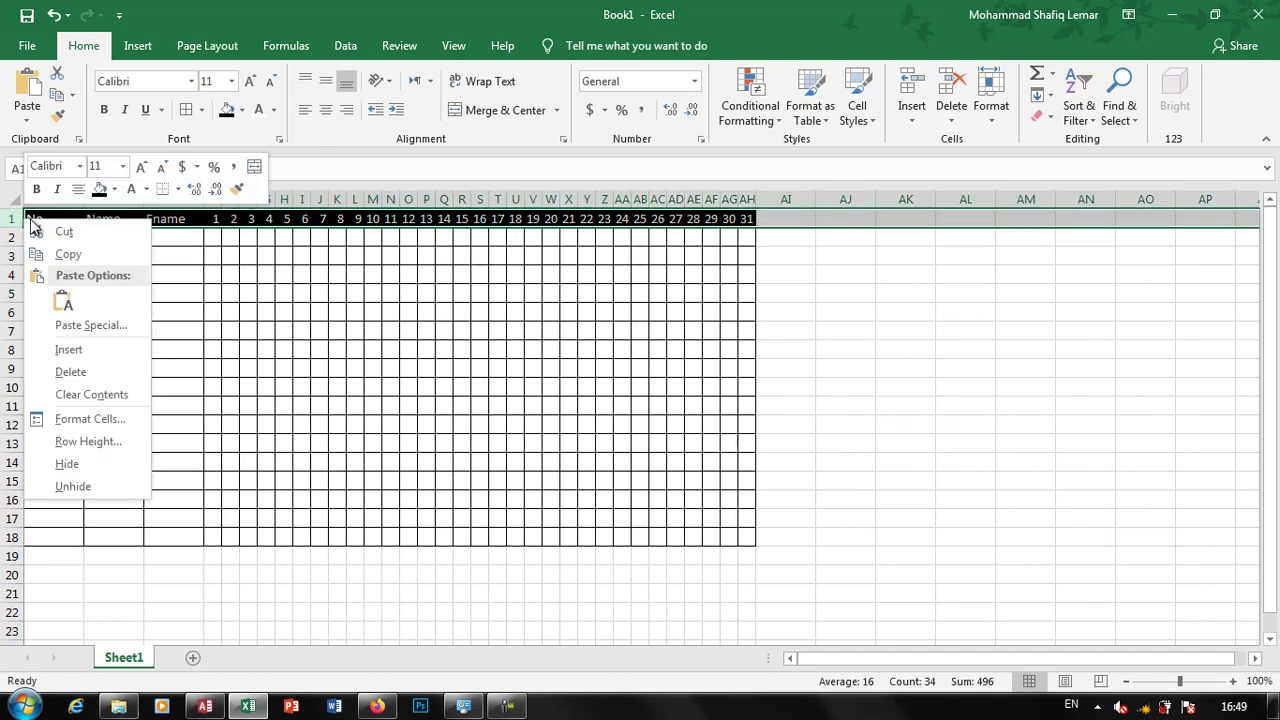
pyautogui.click(46, 215)
pyautogui.click(46, 215)
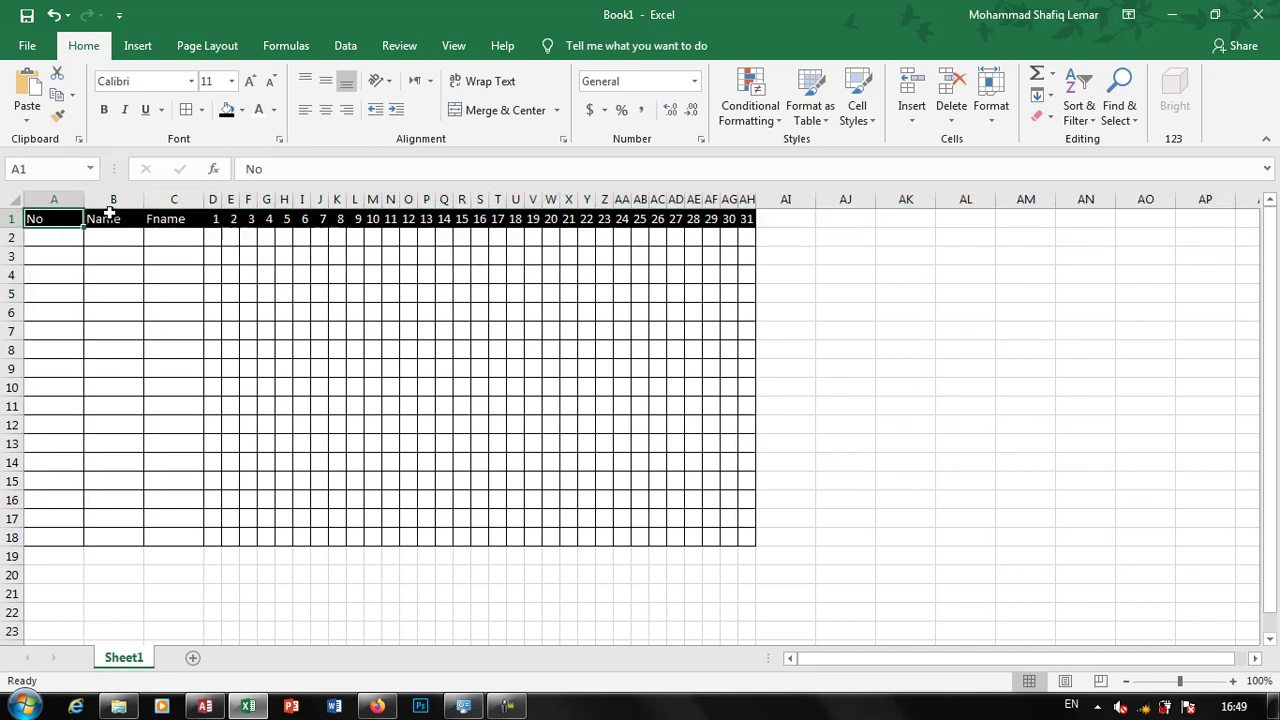
# Step: Insert a row above the table header and merge and center A1:AH1
pyautogui.click(911, 112)
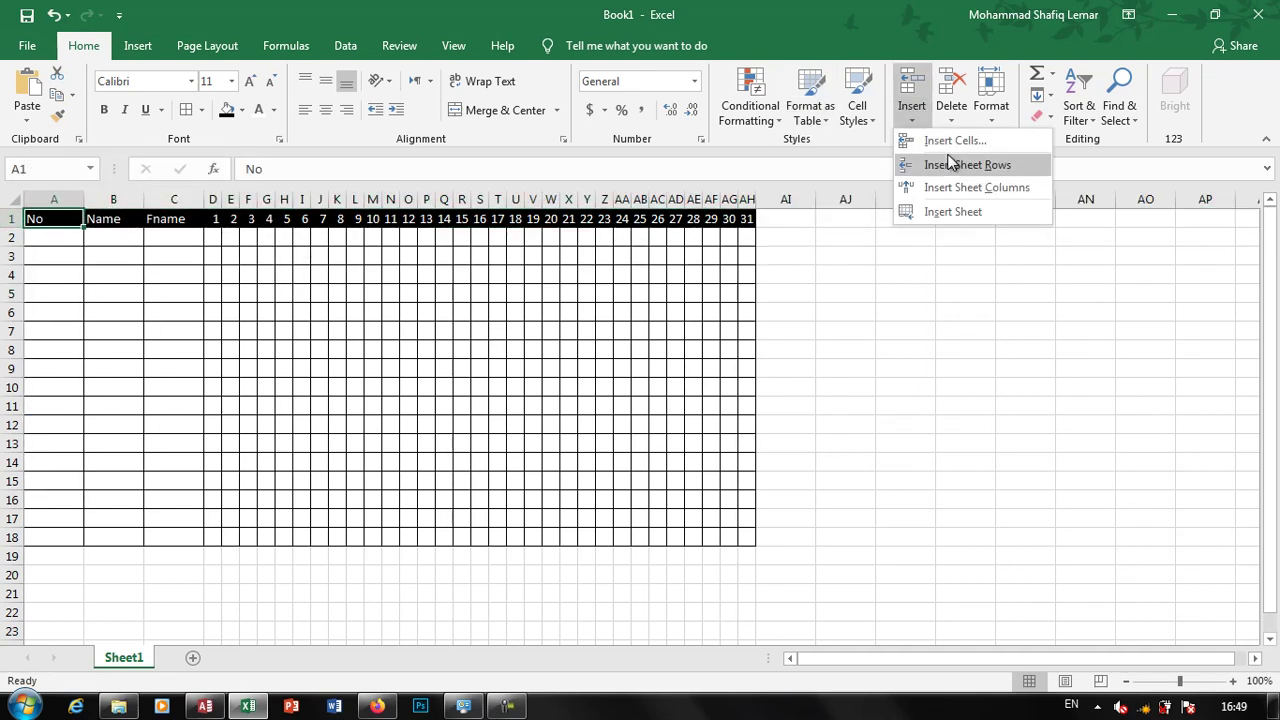
pyautogui.click(723, 180)
pyautogui.moveTo(745, 218); pyautogui.dragTo(8, 205)
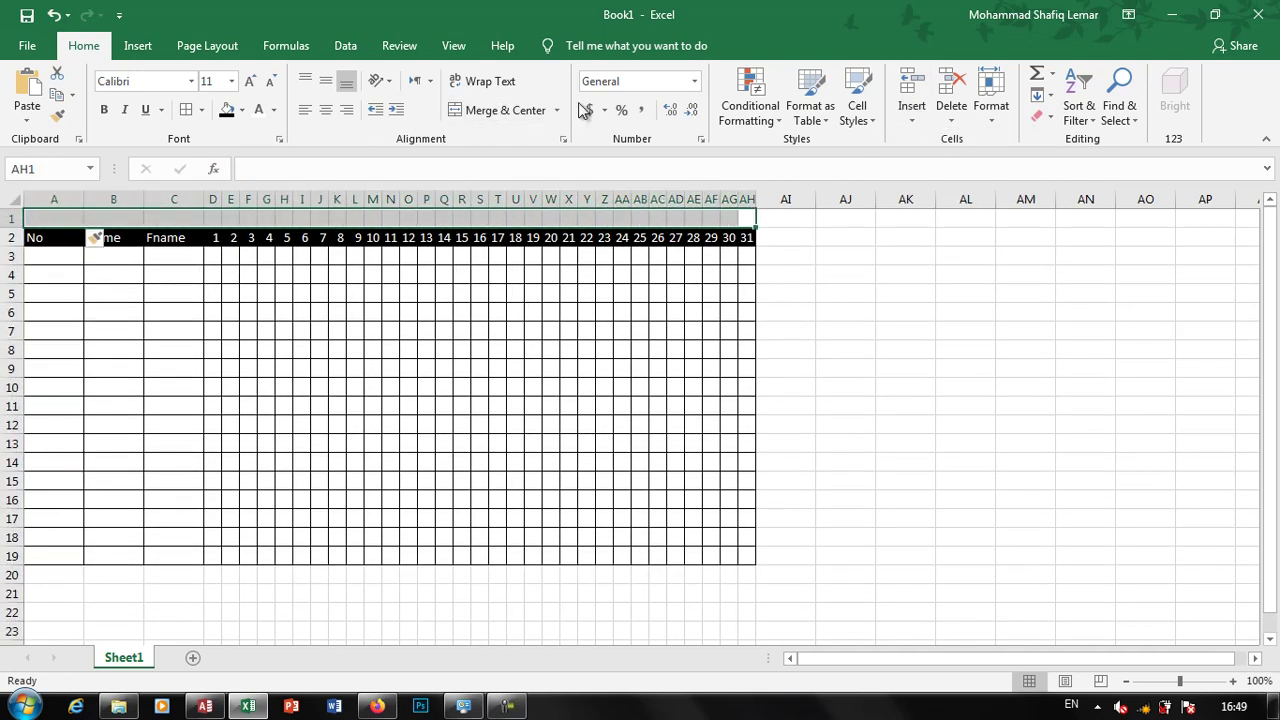
pyautogui.click(540, 110)
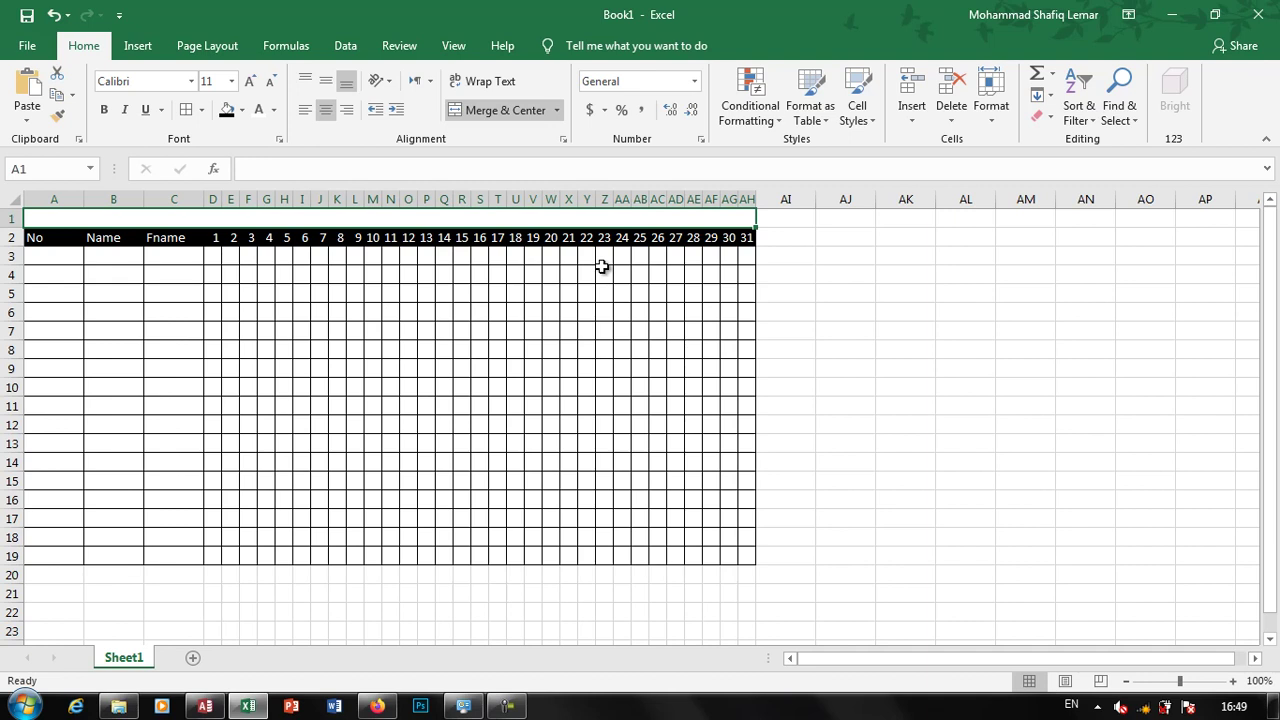
# Step: Enter the title "MS Excel Attendence Sheet" in the merged cell A1
pyautogui.write('MS')
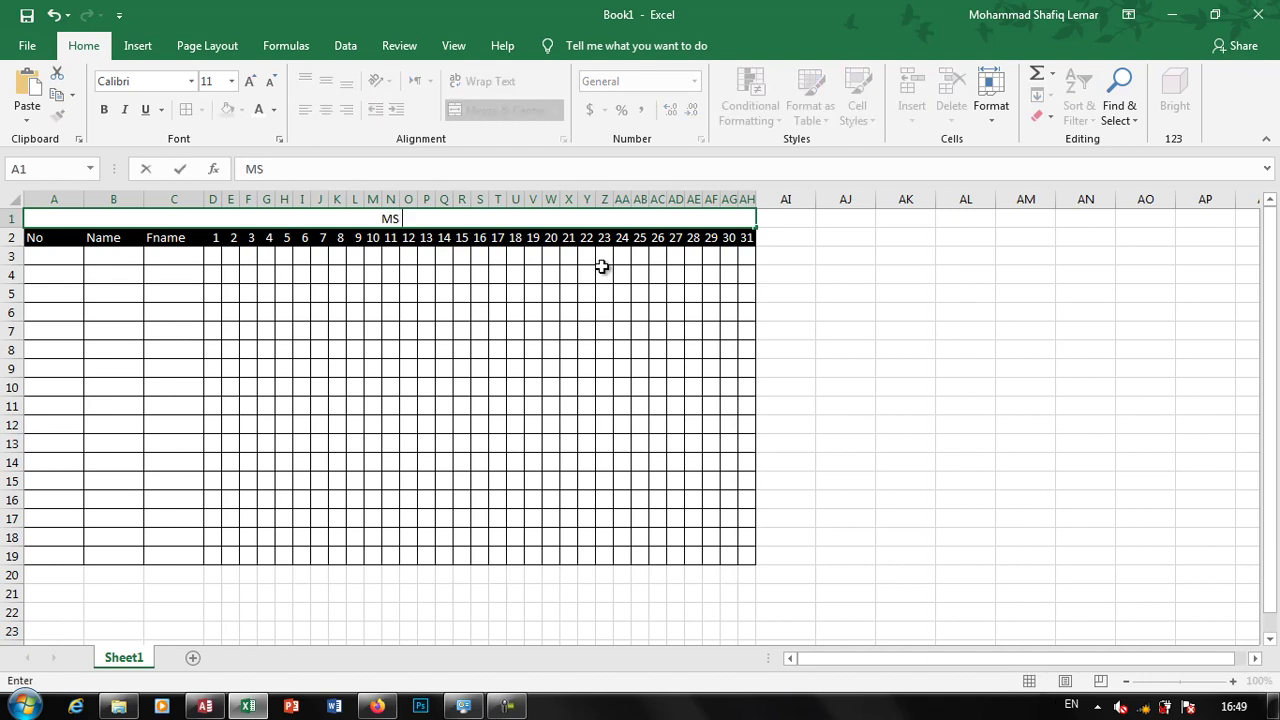
pyautogui.write(' Excel A')
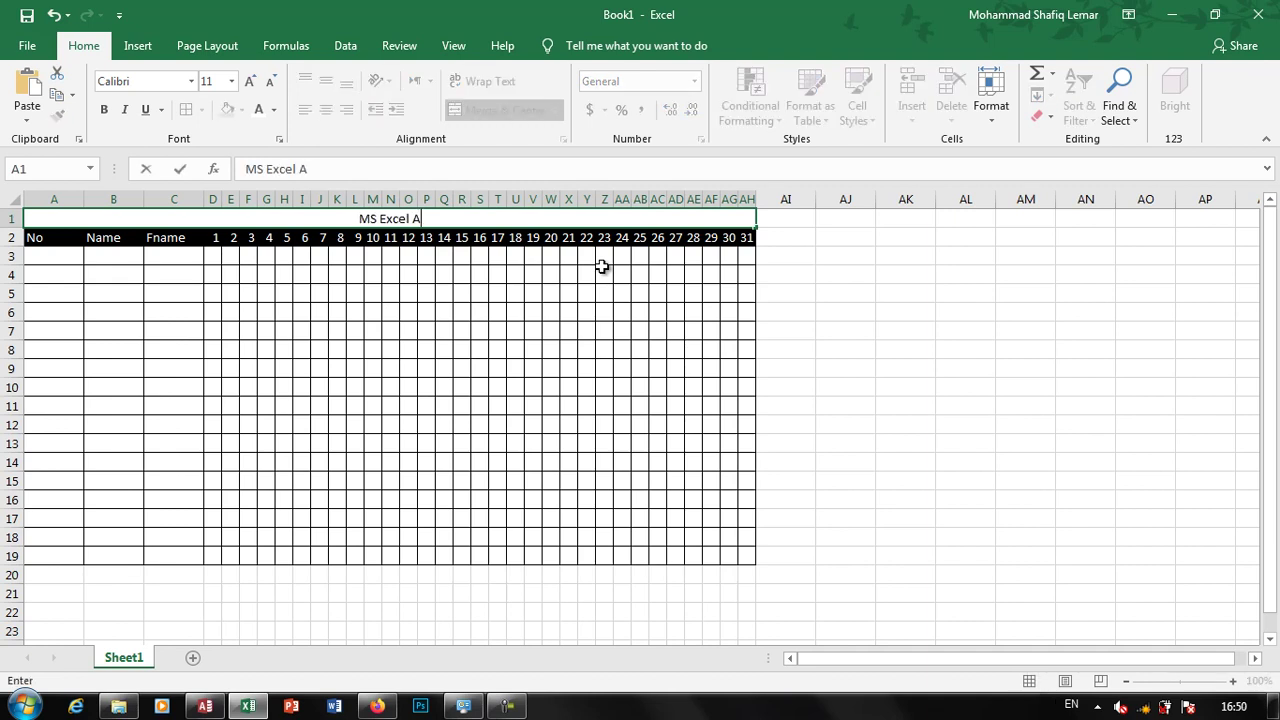
pyautogui.write('ttendence')
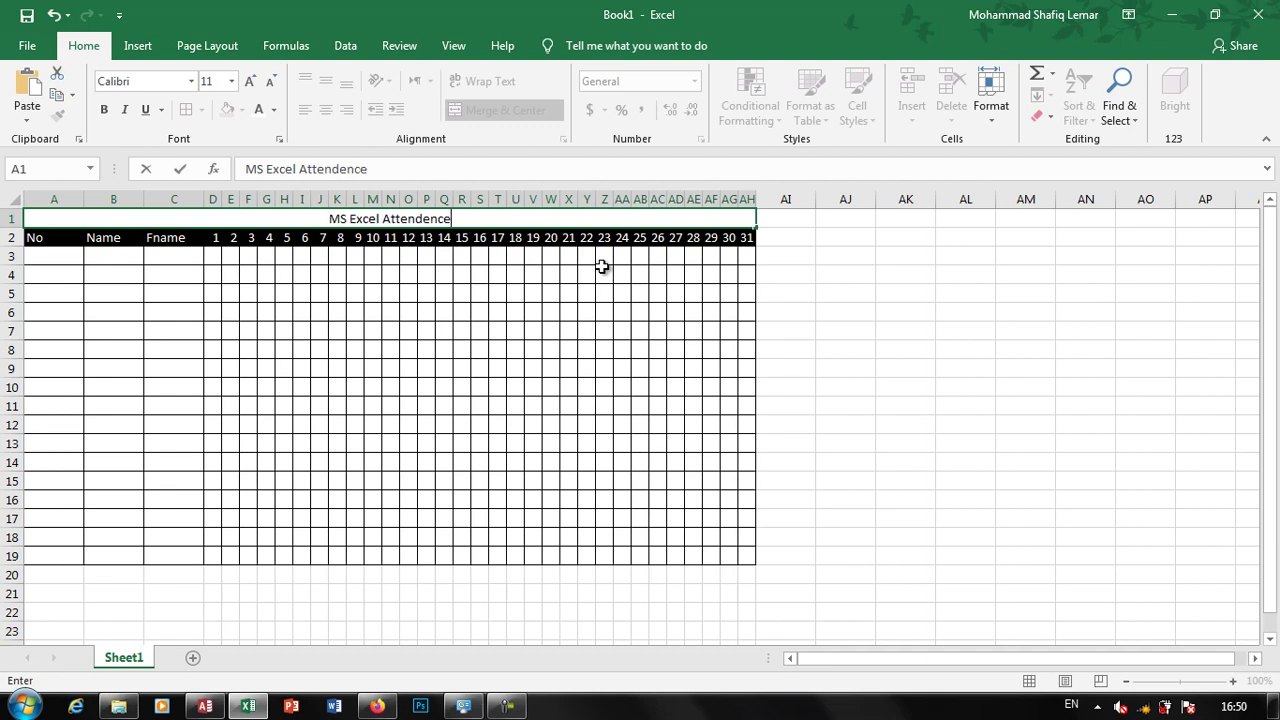
pyautogui.write(' Sheet')
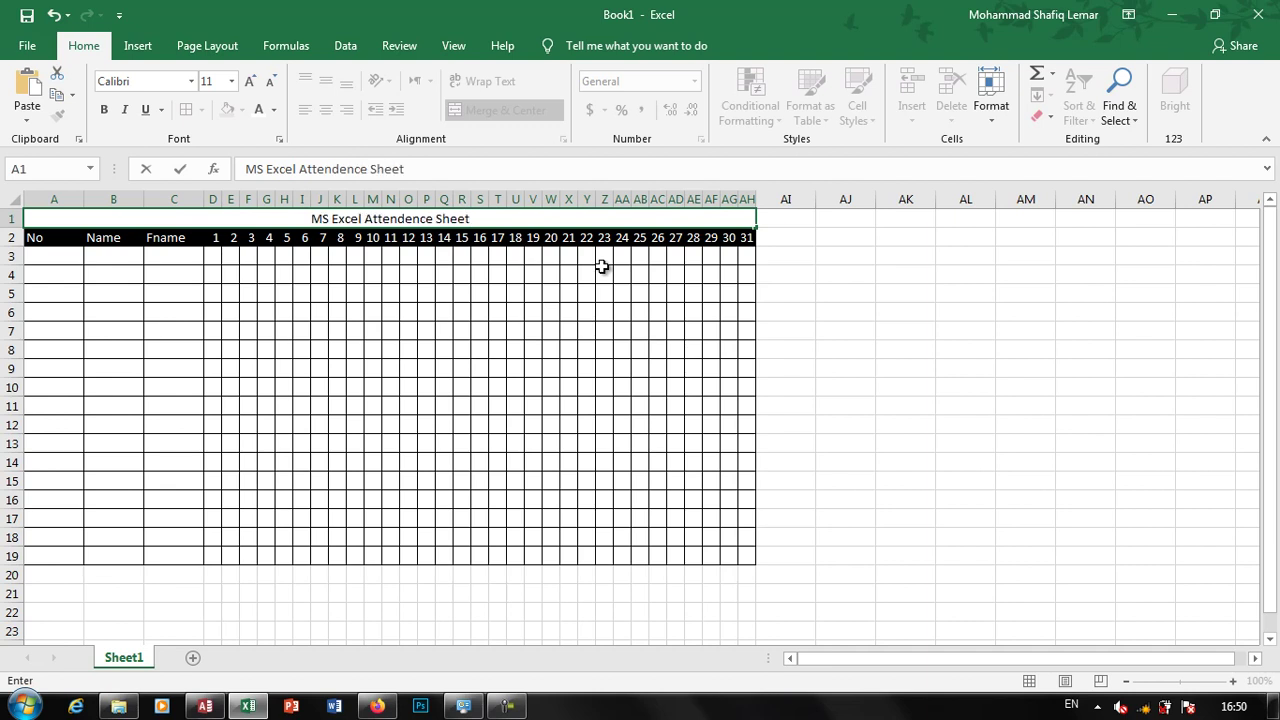
pyautogui.click(520, 292)
# Step: Format the title in row 1 as Times New Roman with font size 20
pyautogui.click(500, 218)
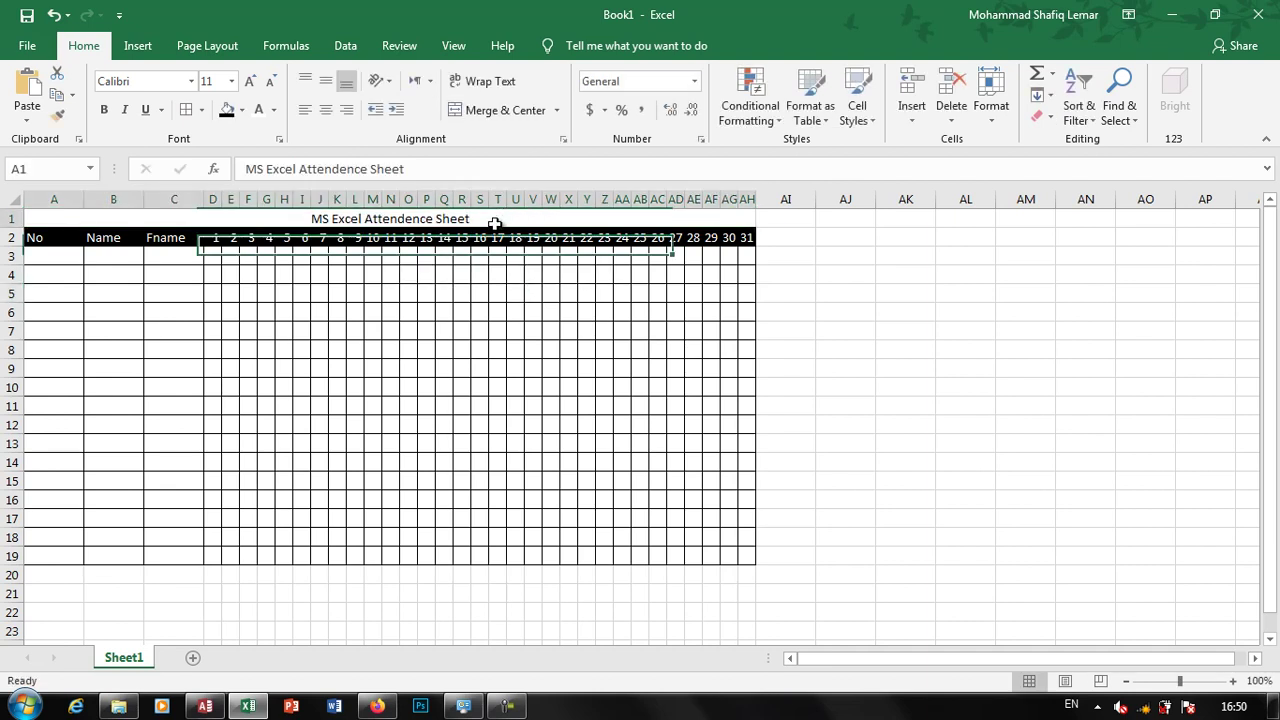
pyautogui.click(250, 80)
pyautogui.click(250, 80)
pyautogui.click(250, 80)
pyautogui.click(250, 80)
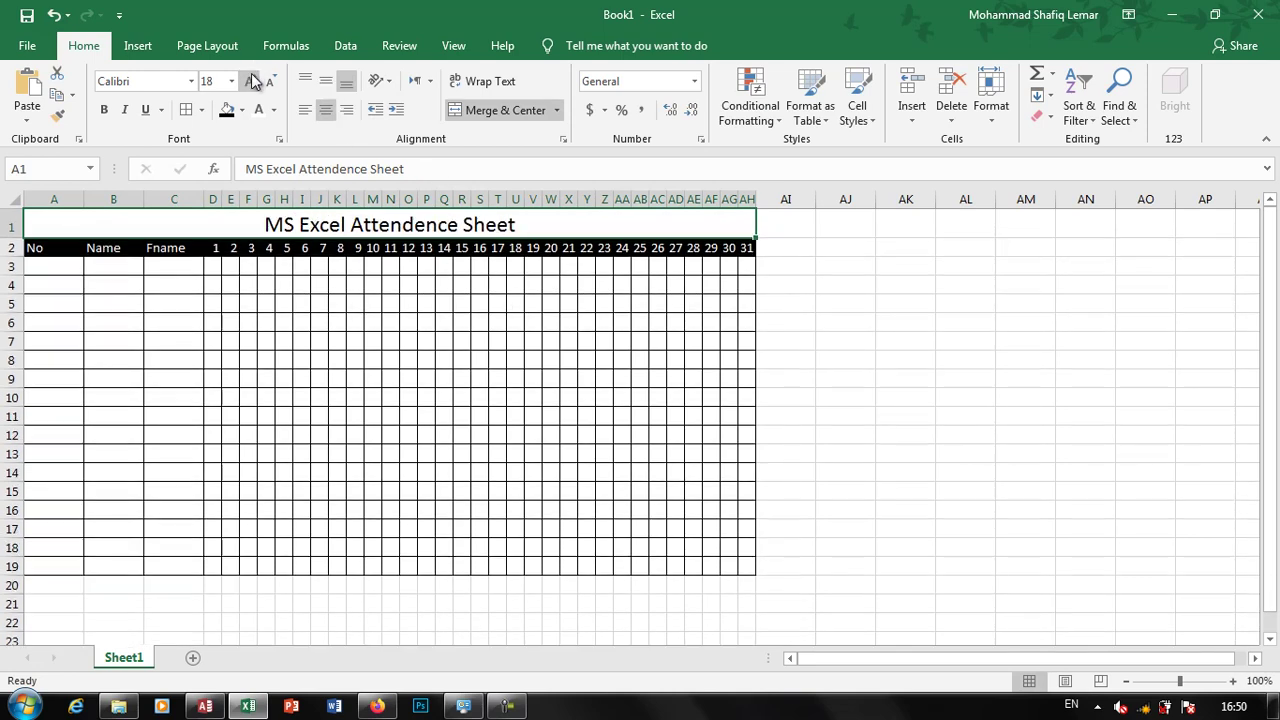
pyautogui.click(250, 80)
pyautogui.click(176, 83)
pyautogui.write('Times New Roman')
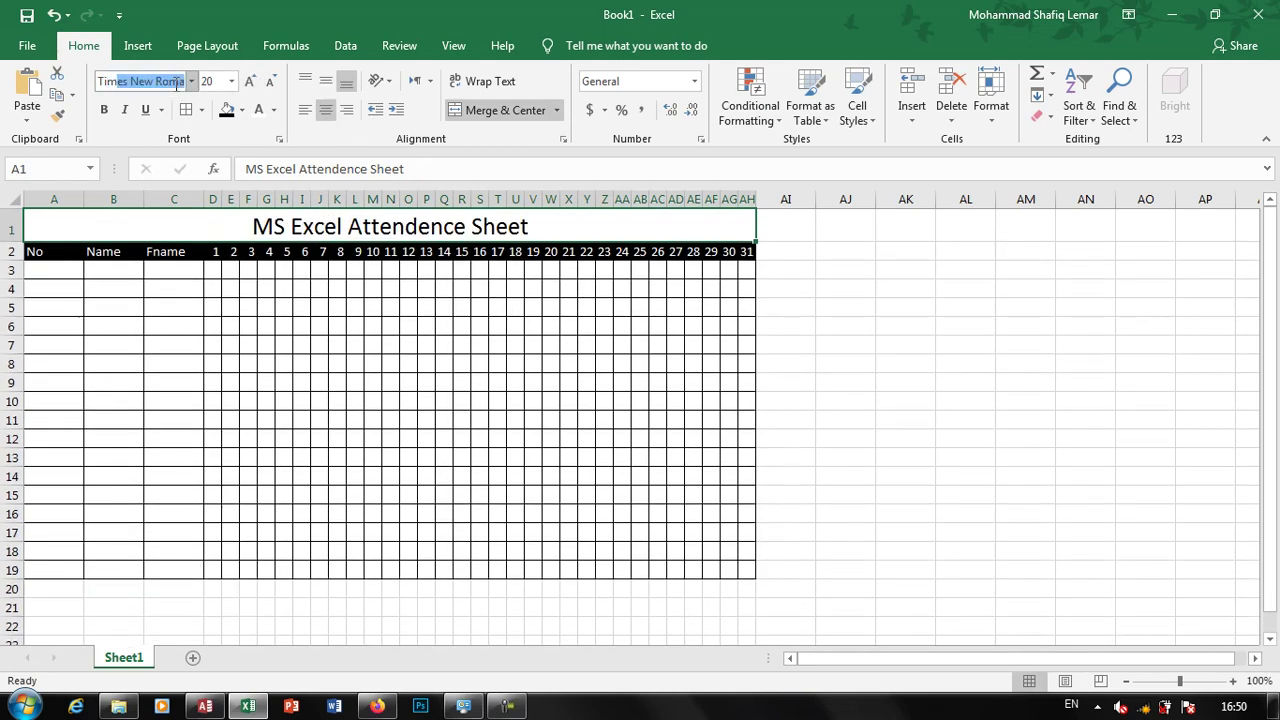
pyautogui.press('Return')
pyautogui.click(357, 346)
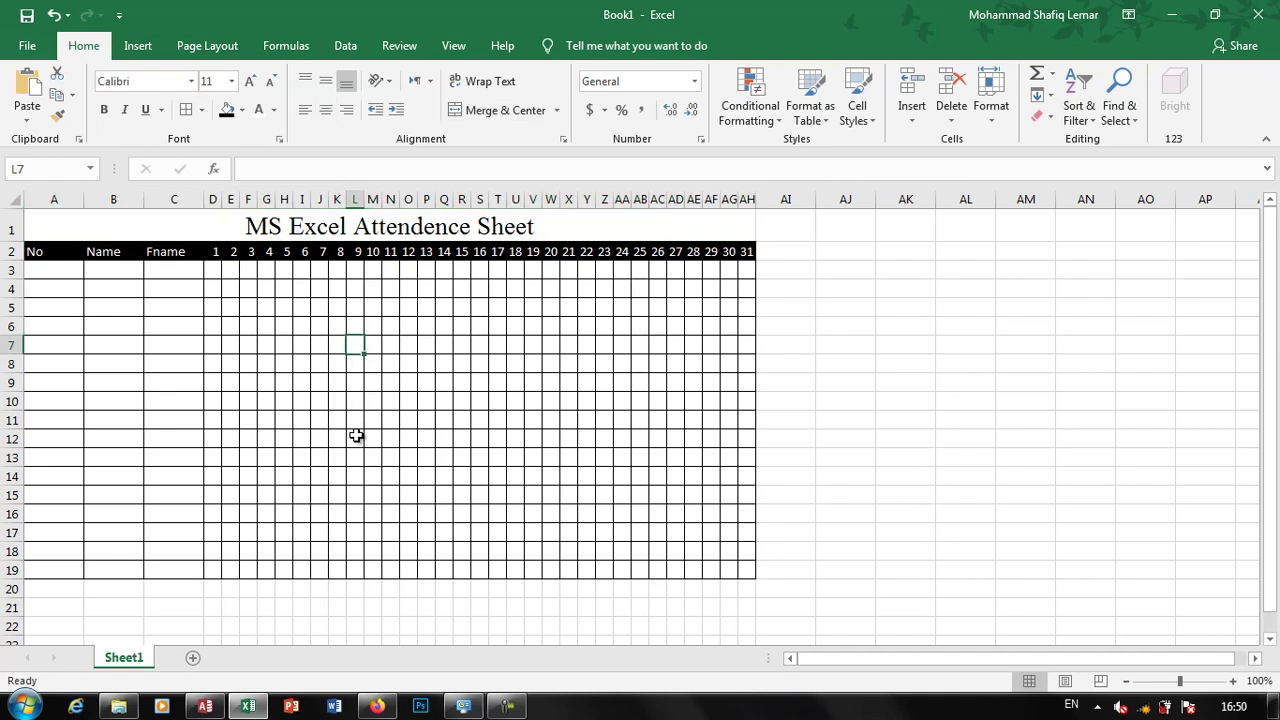
# Step: Enter the sample text "smdhgfjshdgfjh sgdjf" in AK3 and AutoFit the width of column AK
pyautogui.click(1006, 120)
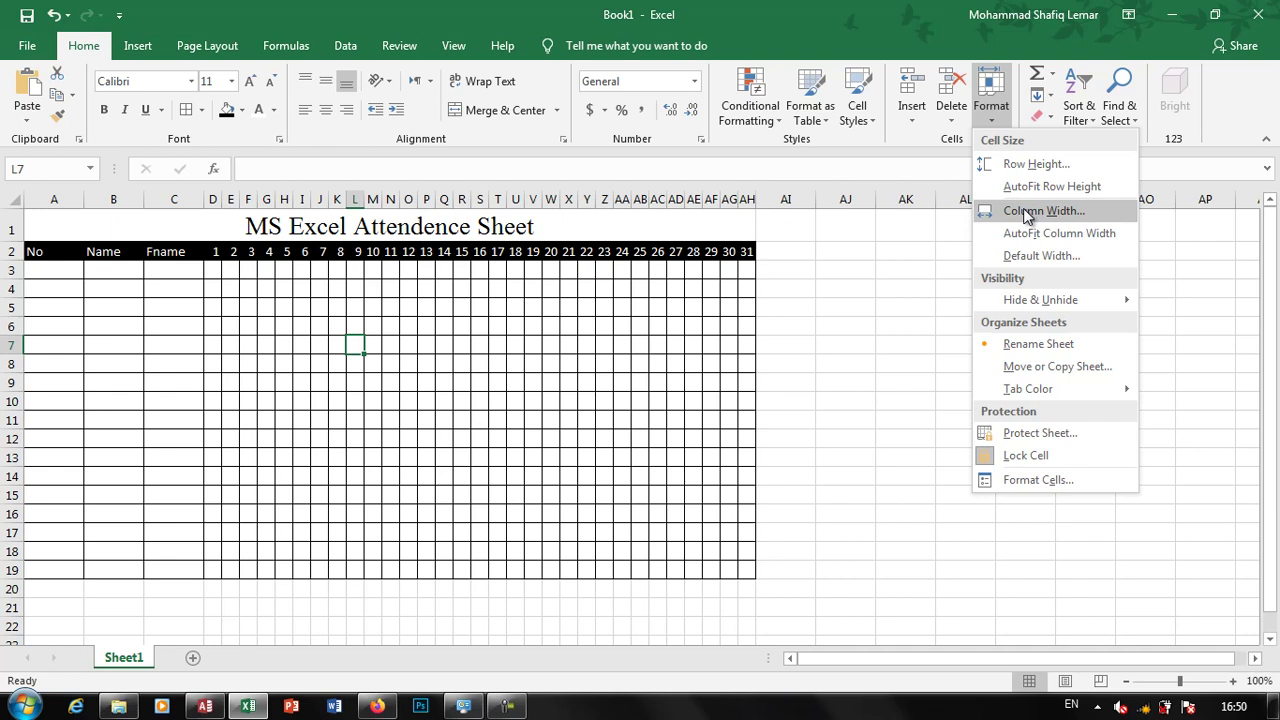
pyautogui.click(912, 270)
pyautogui.write('smdhgfjshdgfjh sgdjf')
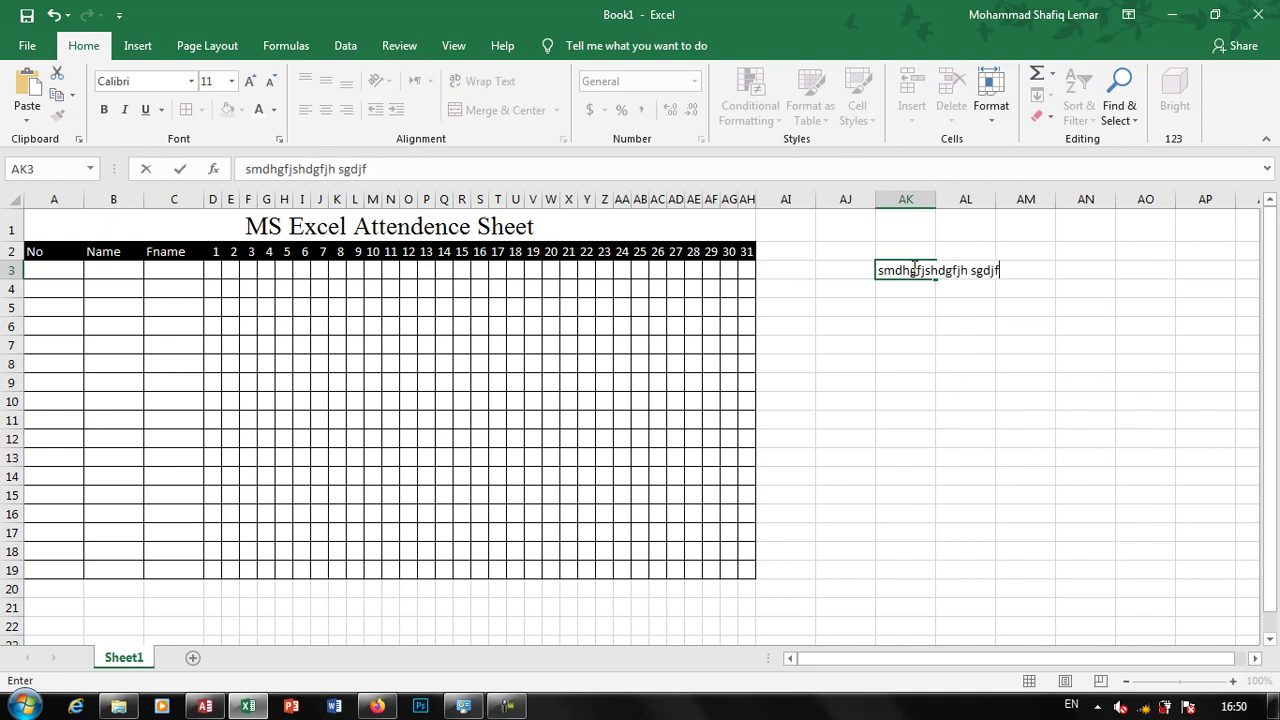
pyautogui.click(944, 324)
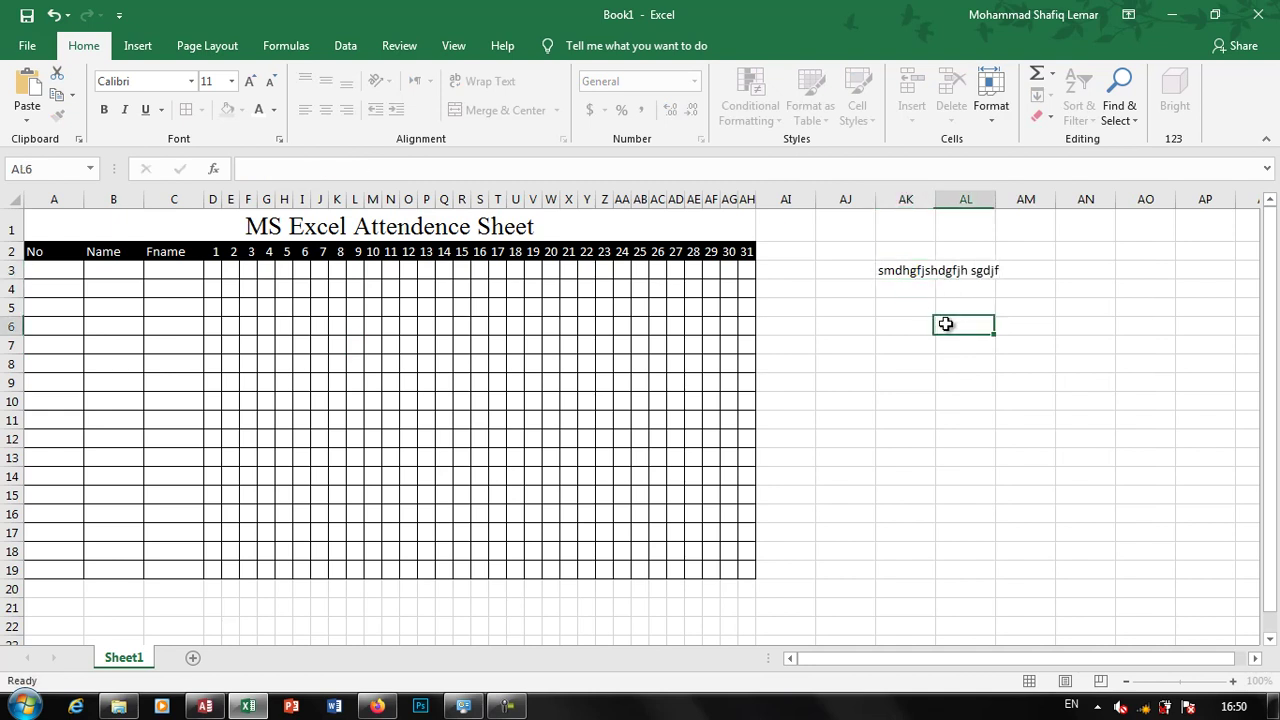
pyautogui.click(913, 271)
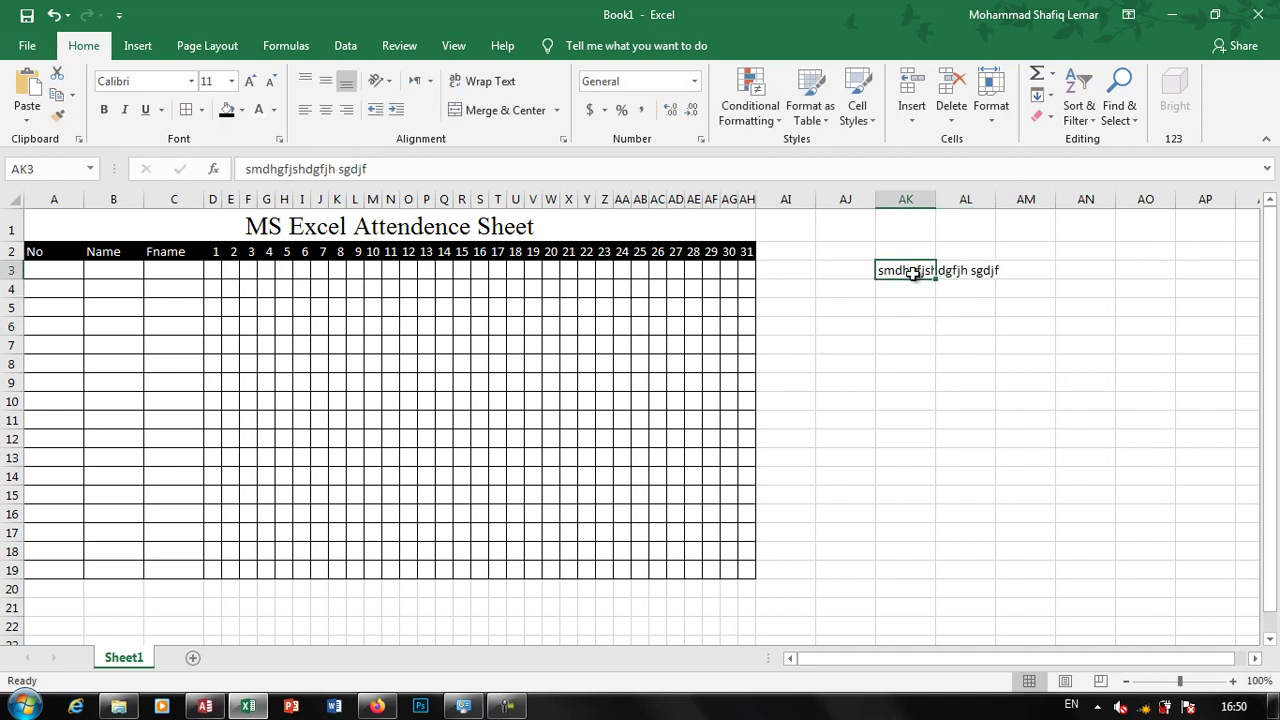
pyautogui.click(991, 108)
pyautogui.click(1052, 233)
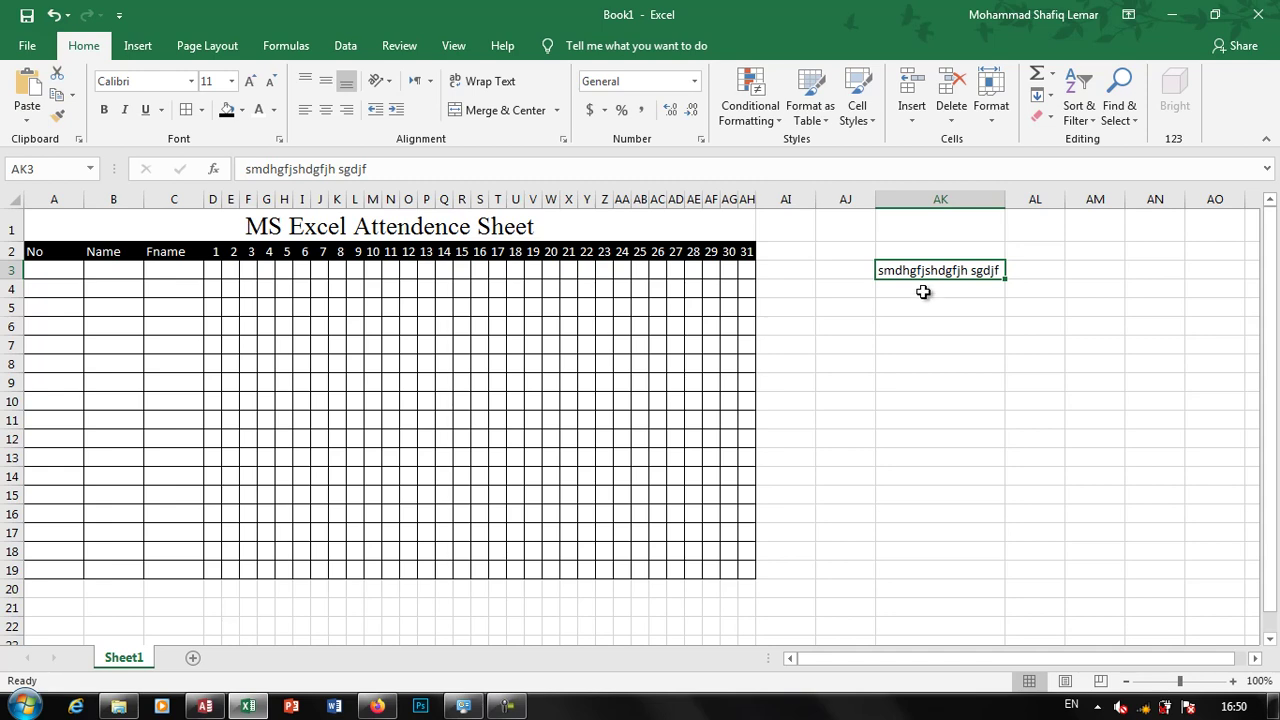
# Step: Undo the AutoFit of column AK and clear the sample text from AK3
pyautogui.hotkey('ctrl', 'z')
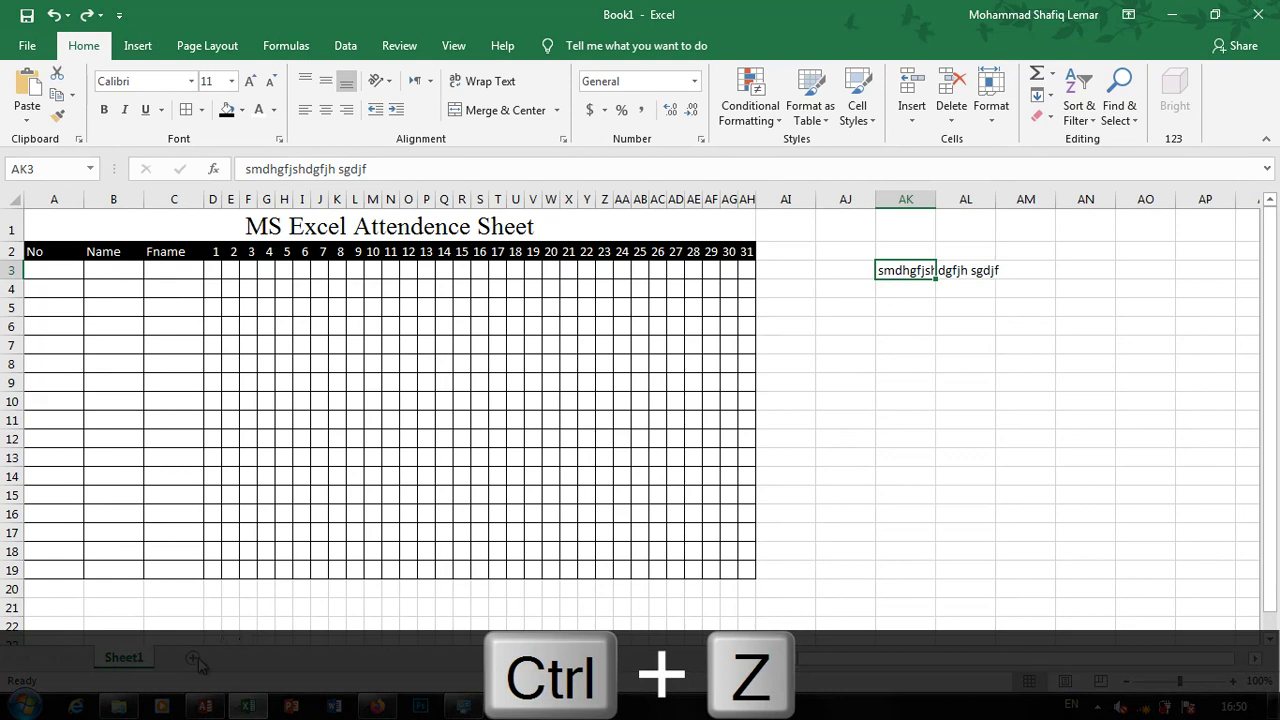
pyautogui.press('Delete')
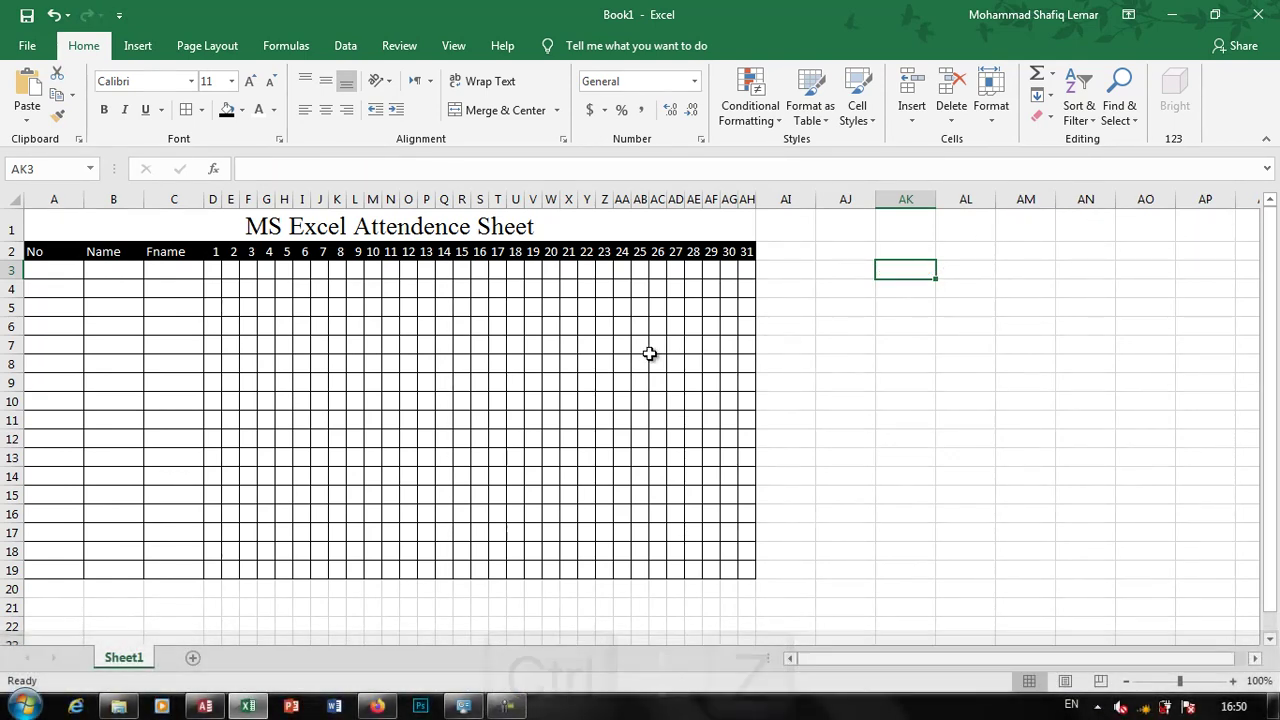
# Step: Set the sheet's print orientation to Landscape and return to the worksheet without printing
pyautogui.hotkey('ctrl', 'p')
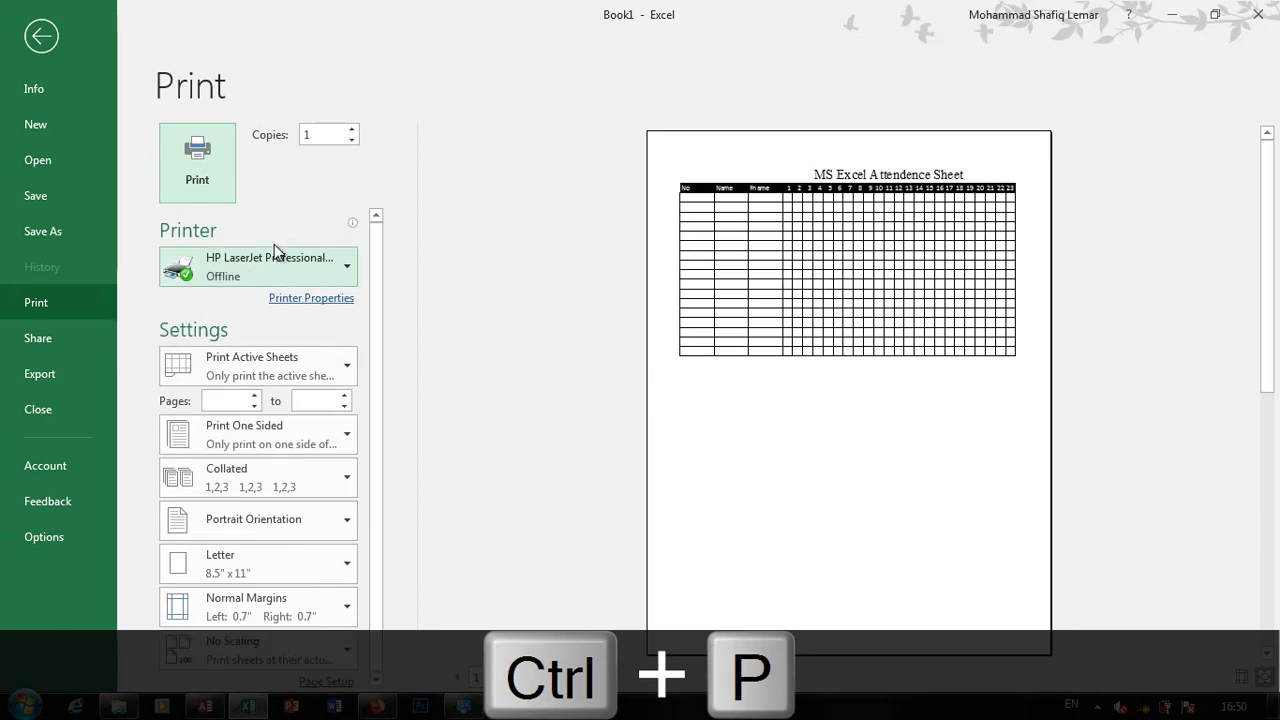
pyautogui.click(228, 563)
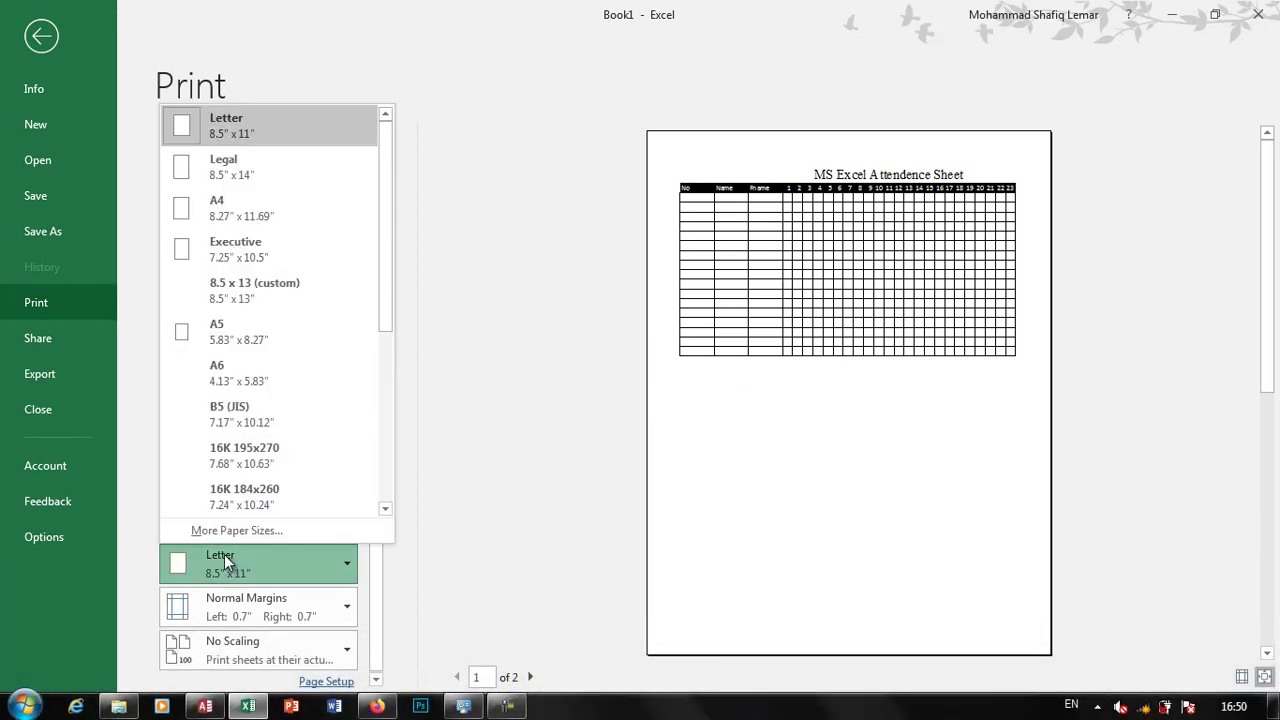
pyautogui.click(224, 554)
pyautogui.click(242, 508)
pyautogui.click(265, 604)
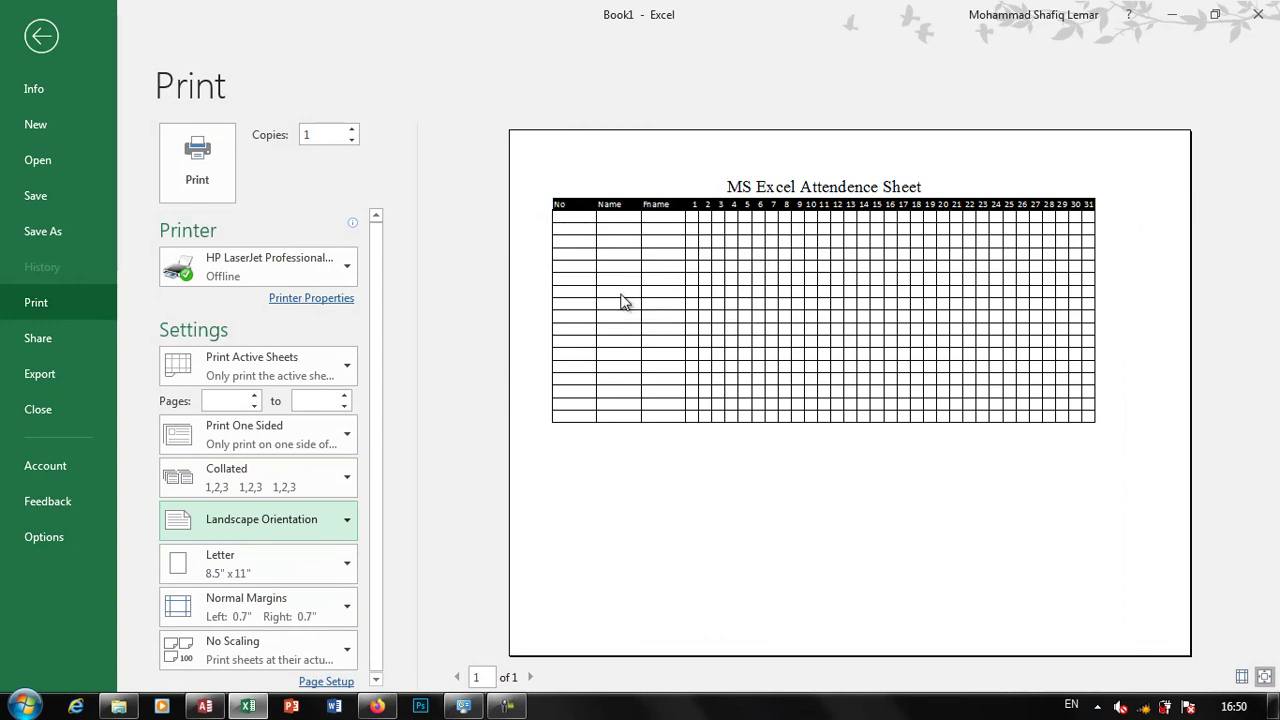
pyautogui.click(37, 46)
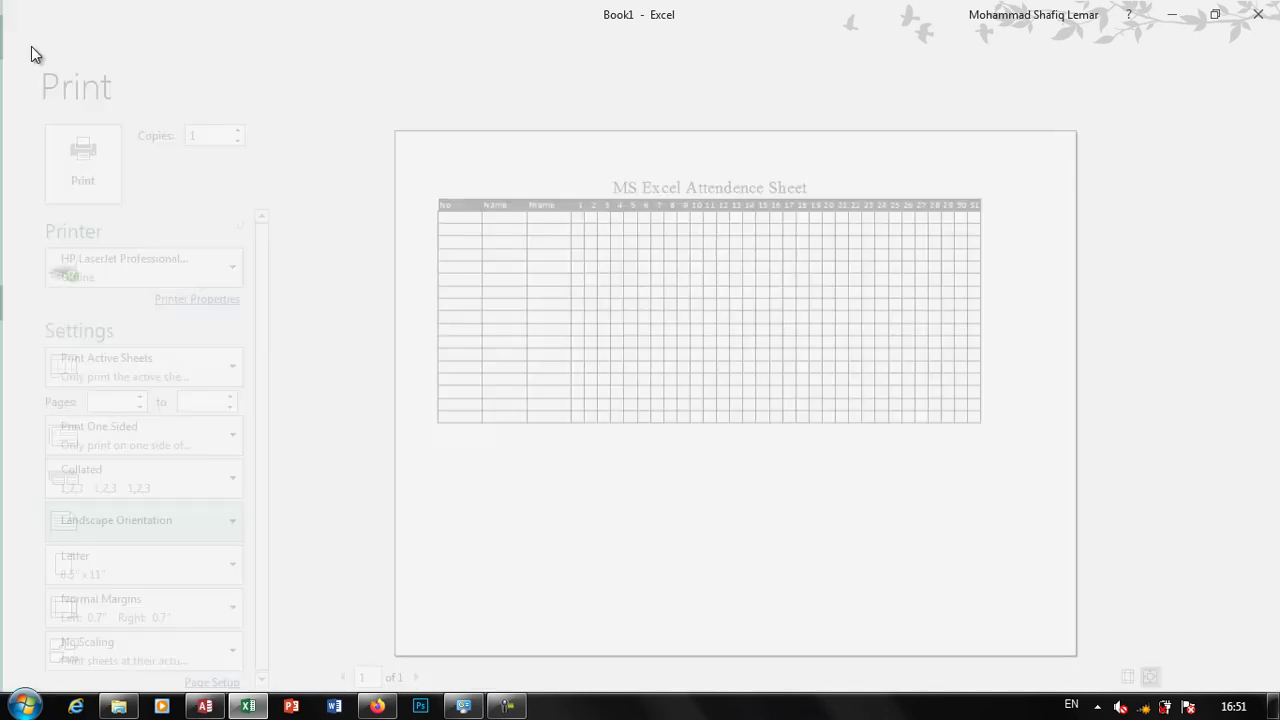
# Step: Add a new worksheet and set its default column width to 2
pyautogui.click(852, 346)
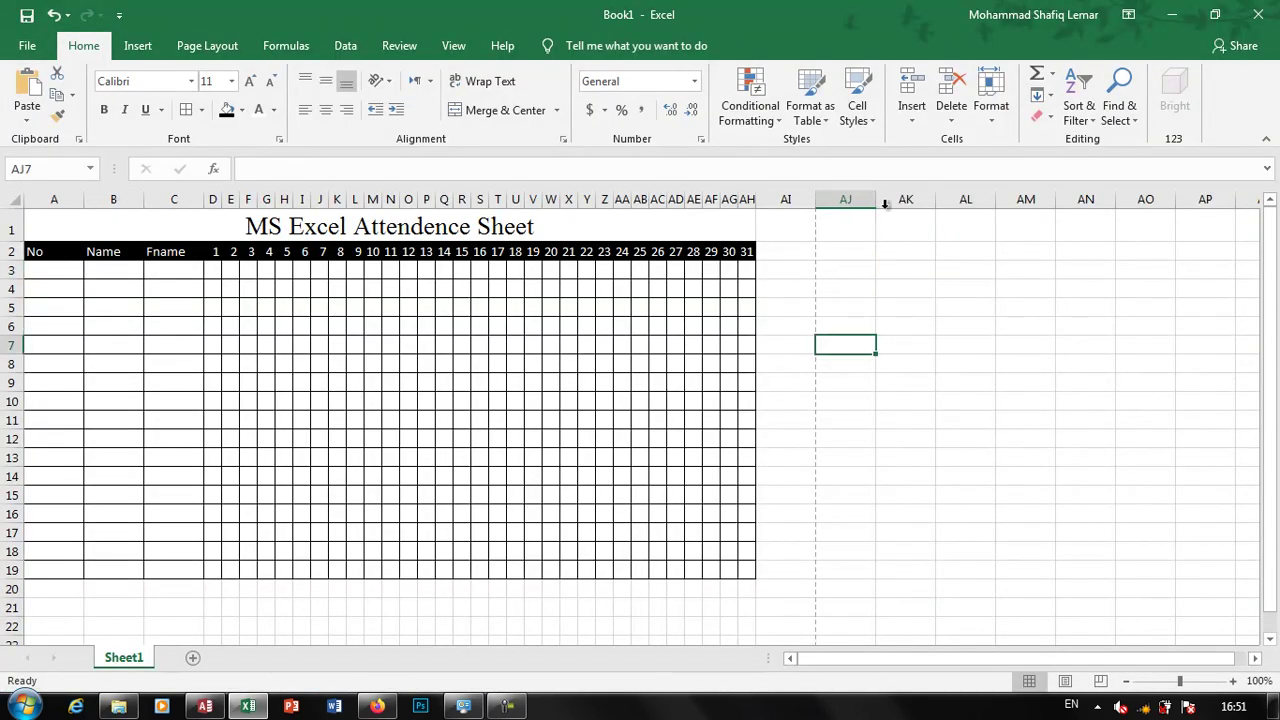
pyautogui.click(991, 108)
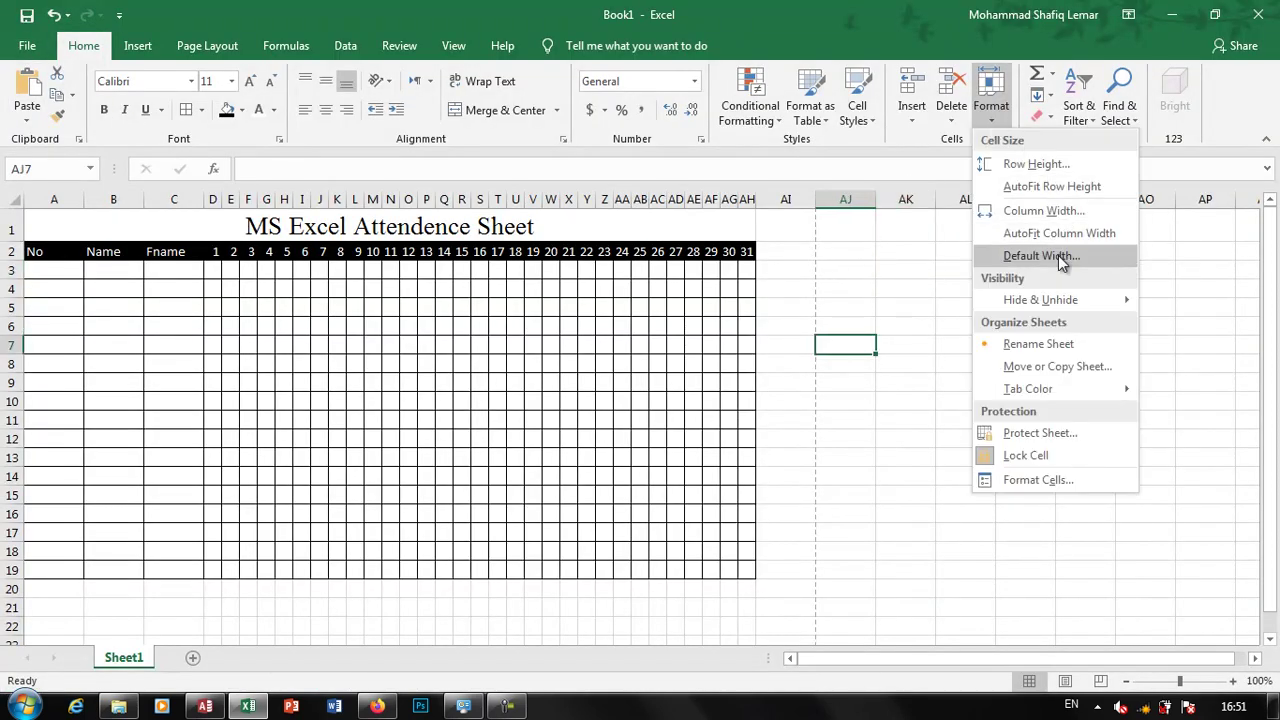
pyautogui.click(900, 307)
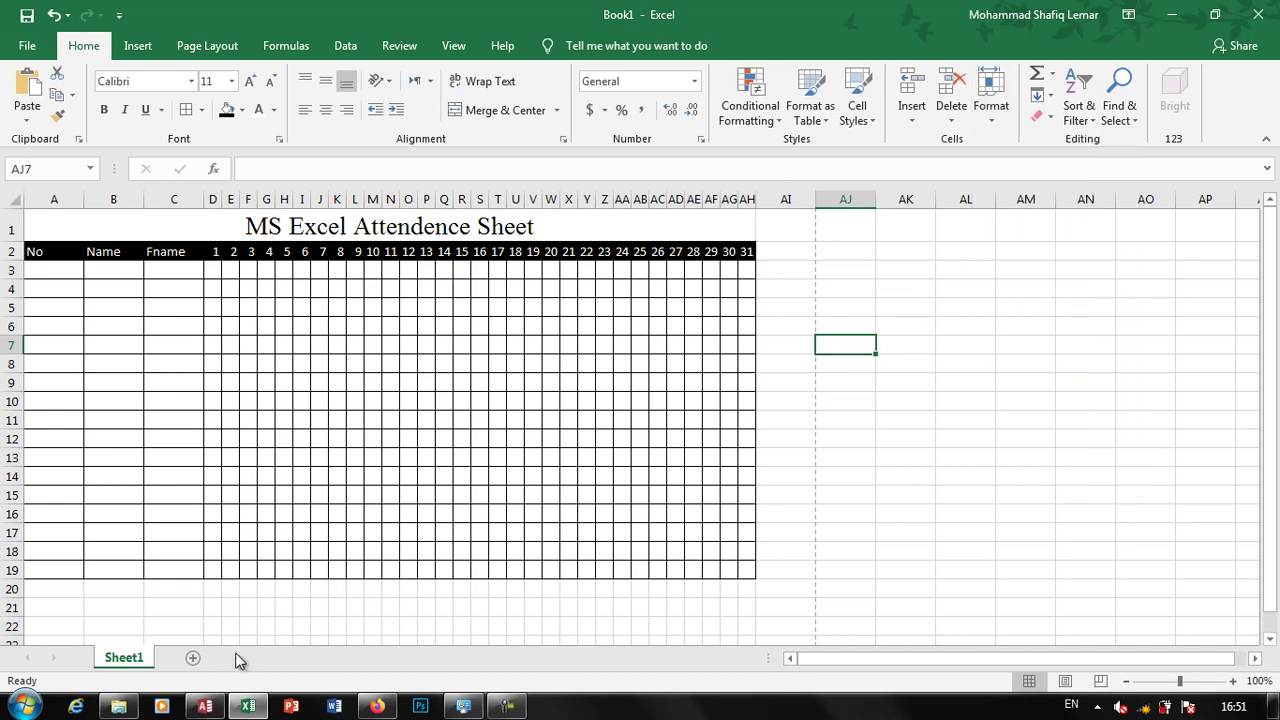
pyautogui.click(193, 657)
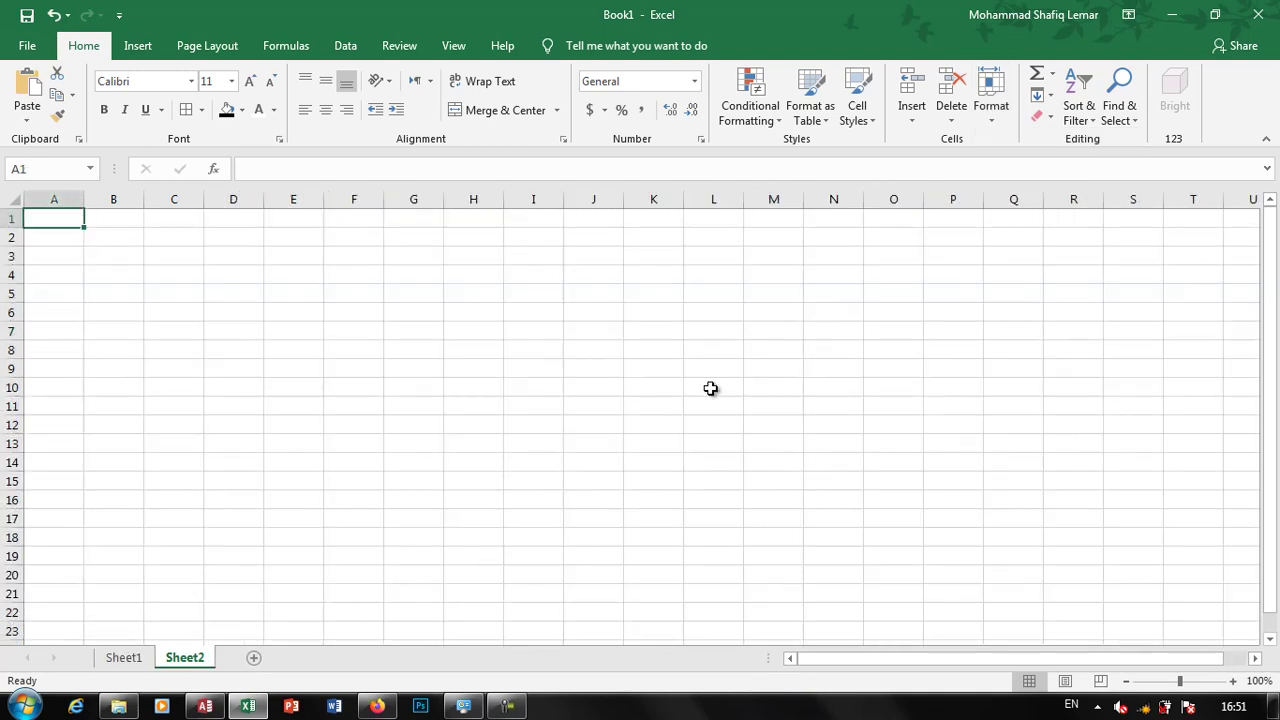
pyautogui.click(990, 122)
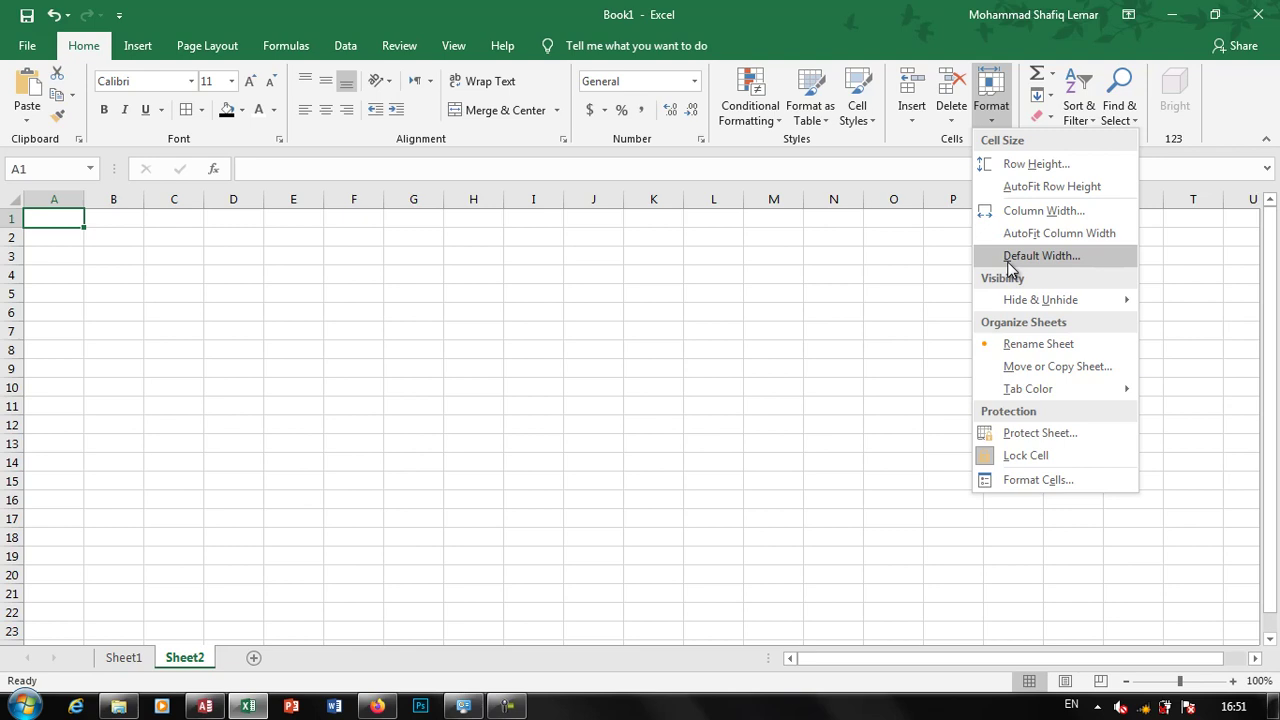
pyautogui.click(1030, 256)
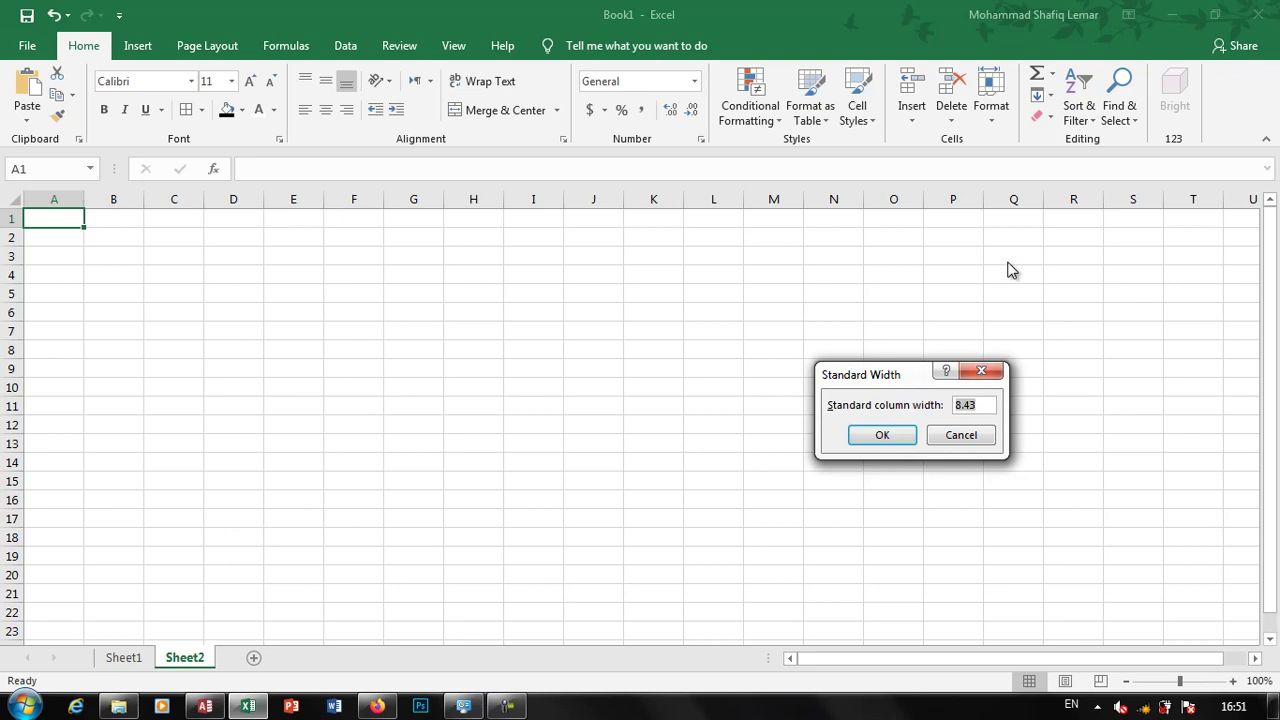
pyautogui.write('2')
pyautogui.press('Return')
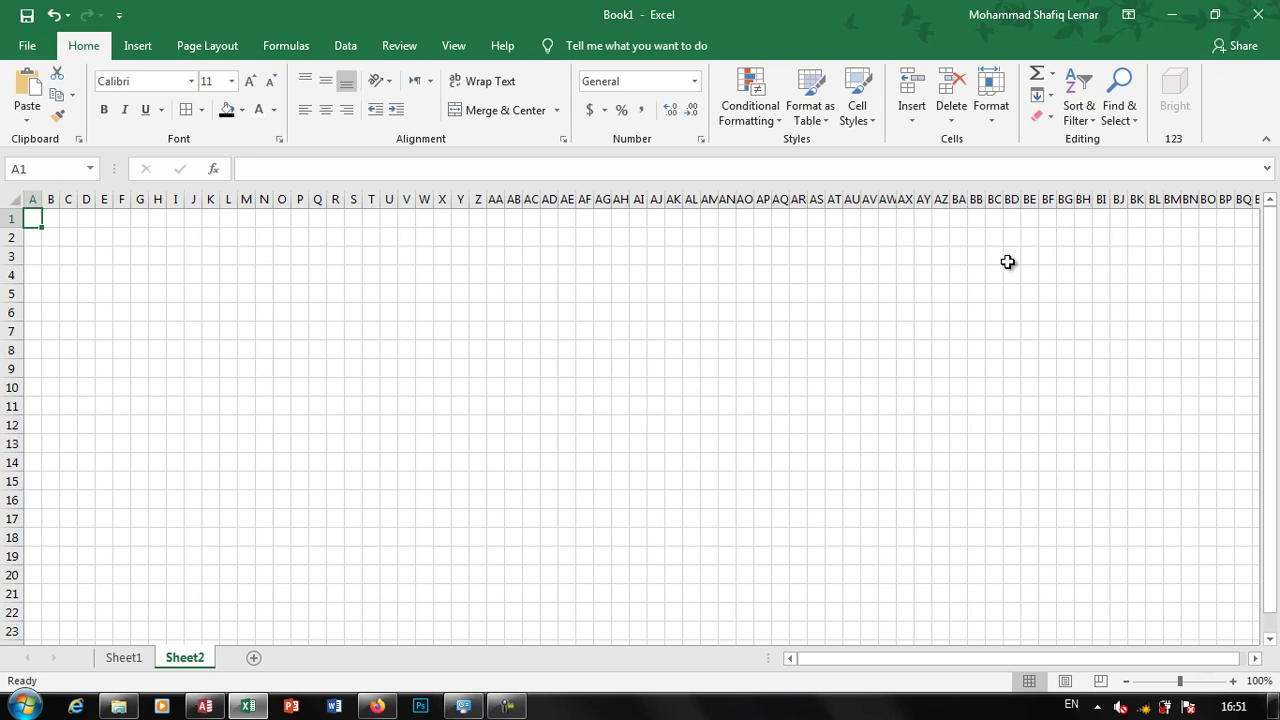
# Step: Return to Sheet1 and narrow column A so it just fits the No heading
pyautogui.click(1005, 118)
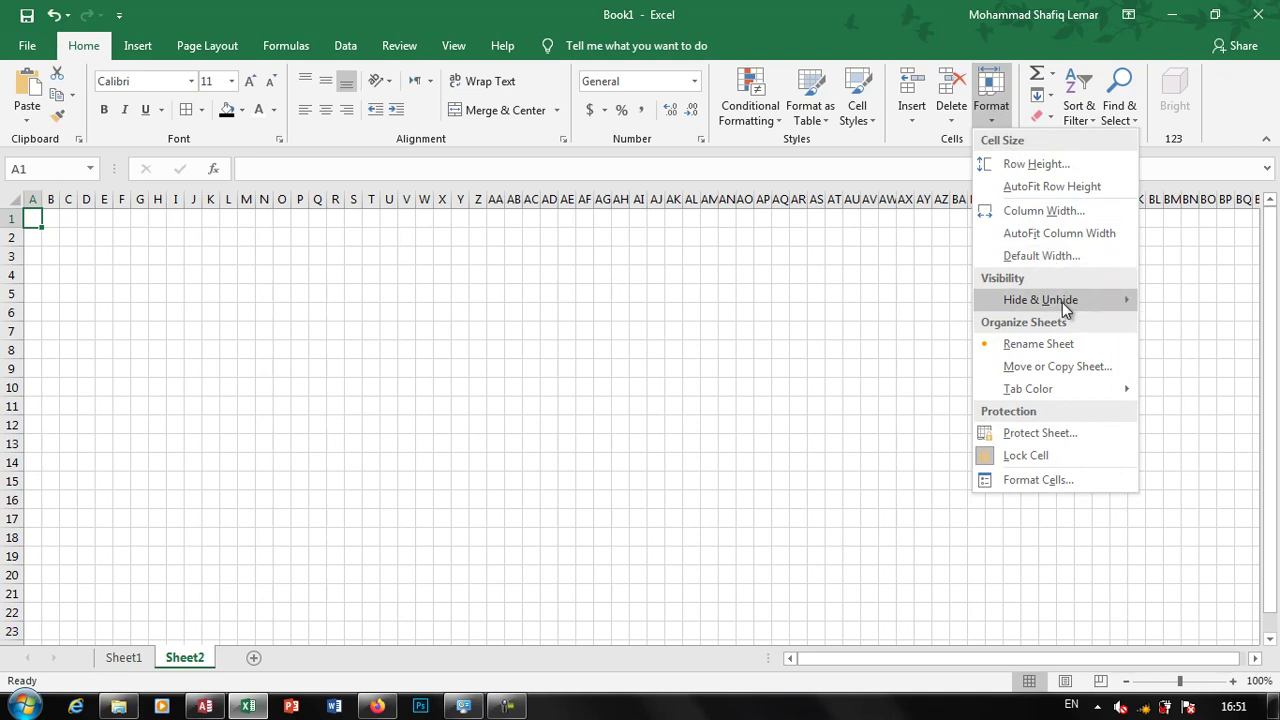
pyautogui.click(395, 416)
pyautogui.click(133, 660)
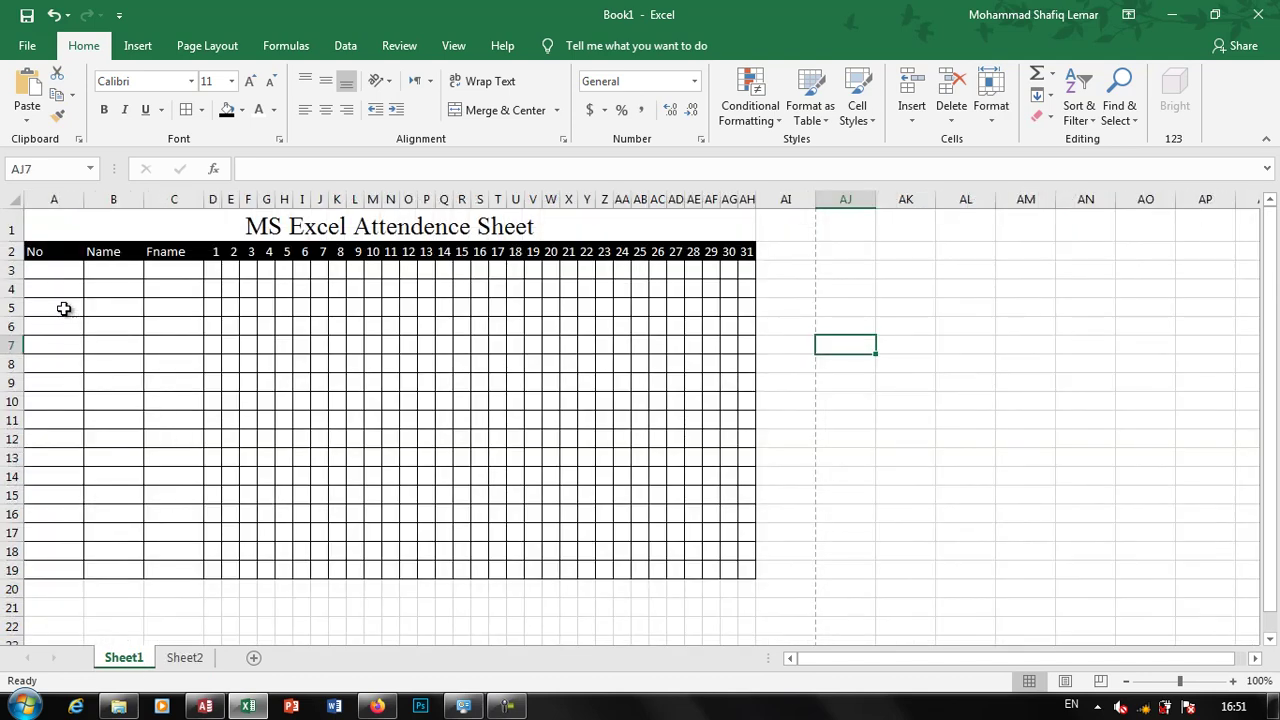
pyautogui.click(66, 276)
pyautogui.moveTo(84, 199); pyautogui.dragTo(45, 201)
# Step: Enter 1 in A3 and 3 in A4, and extend the odd-number series down to 33 in A19
pyautogui.write('1')
pyautogui.press('Return')
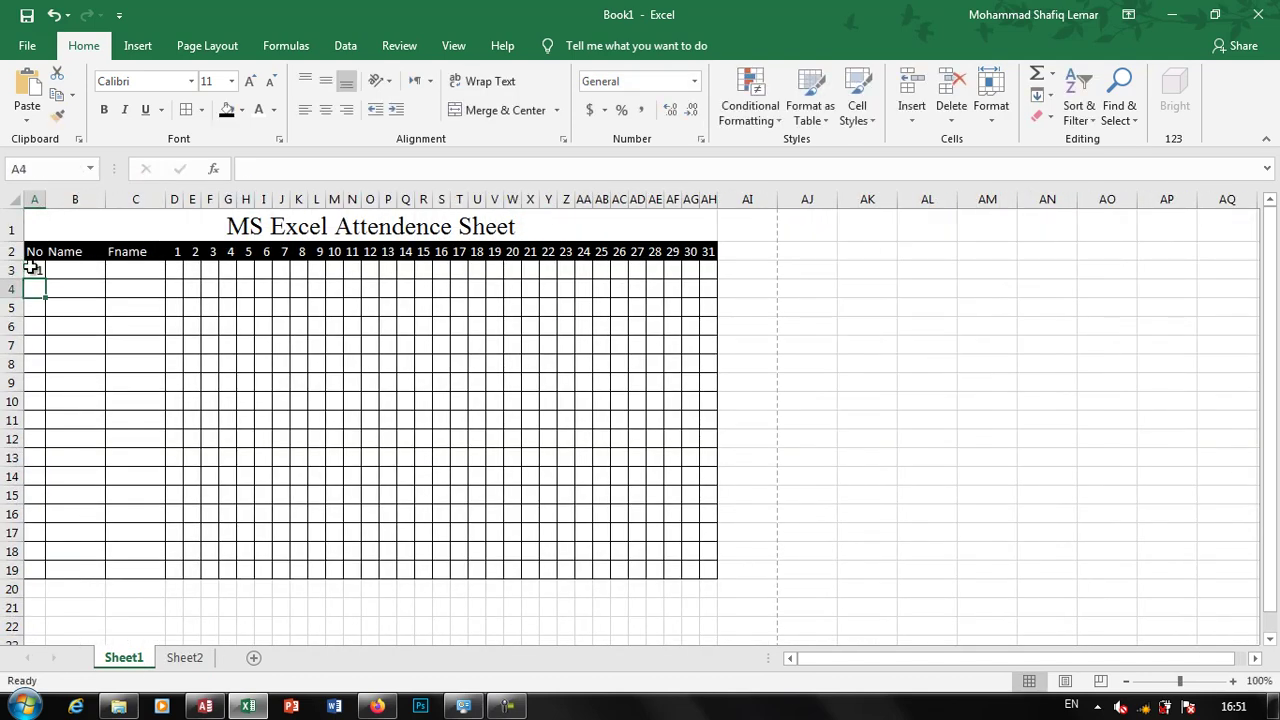
pyautogui.write('3')
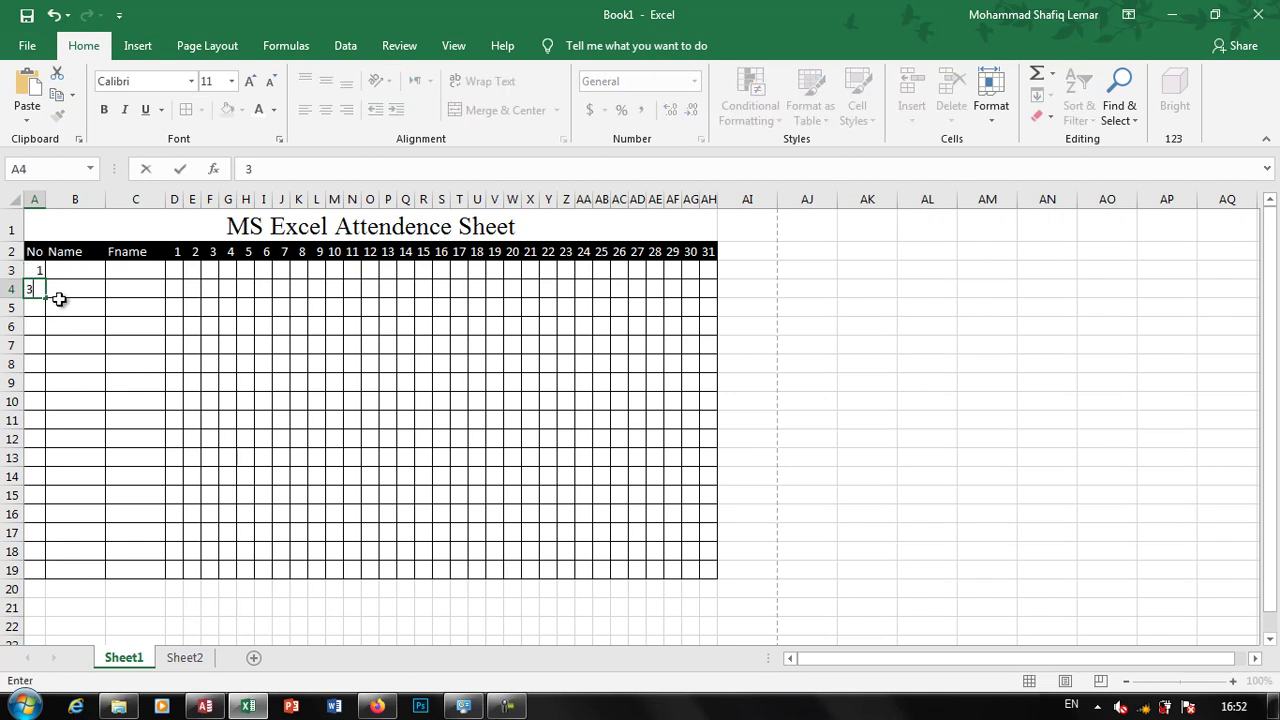
pyautogui.press('Return')
pyautogui.click(34, 273)
pyautogui.moveTo(34, 274); pyautogui.dragTo(35, 286)
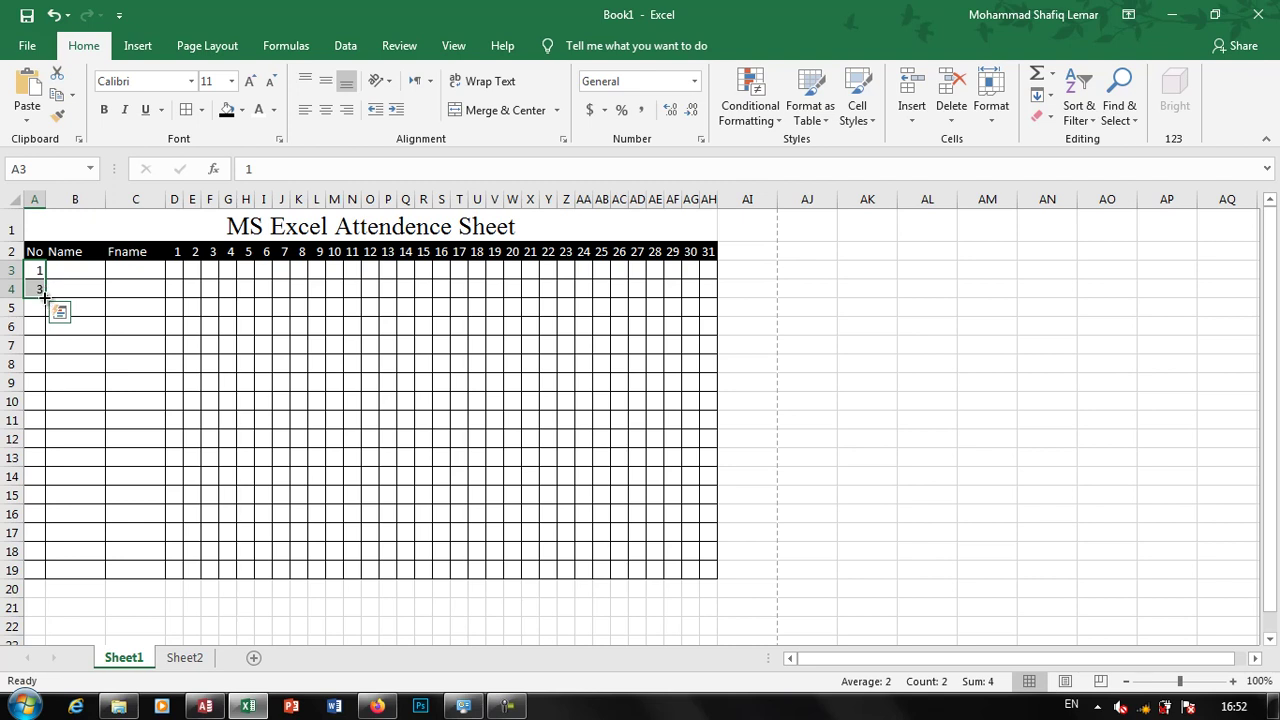
pyautogui.moveTo(44, 297); pyautogui.dragTo(40, 578)
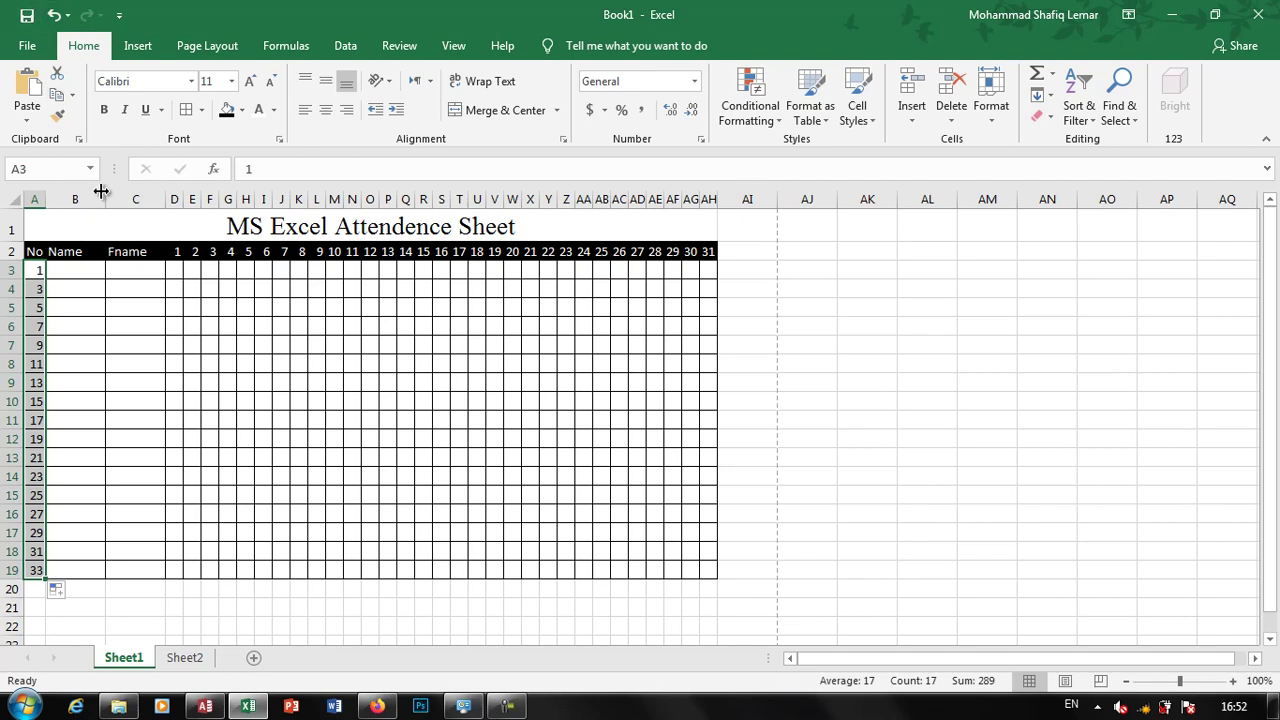
# Step: Widen the Name column and open the recent workbook Excel Nov Test.xlsx
pyautogui.moveTo(105, 199); pyautogui.dragTo(157, 200)
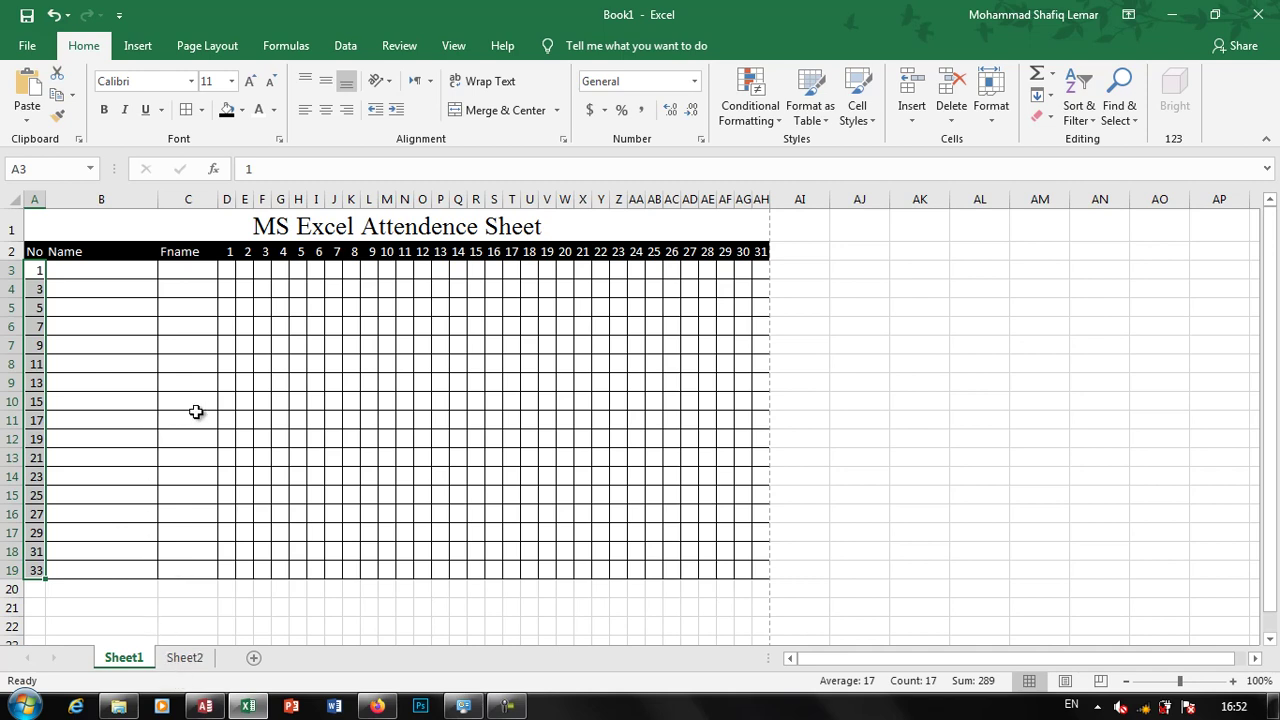
pyautogui.press('ctrl')
pyautogui.hotkey('ctrl', 'o')
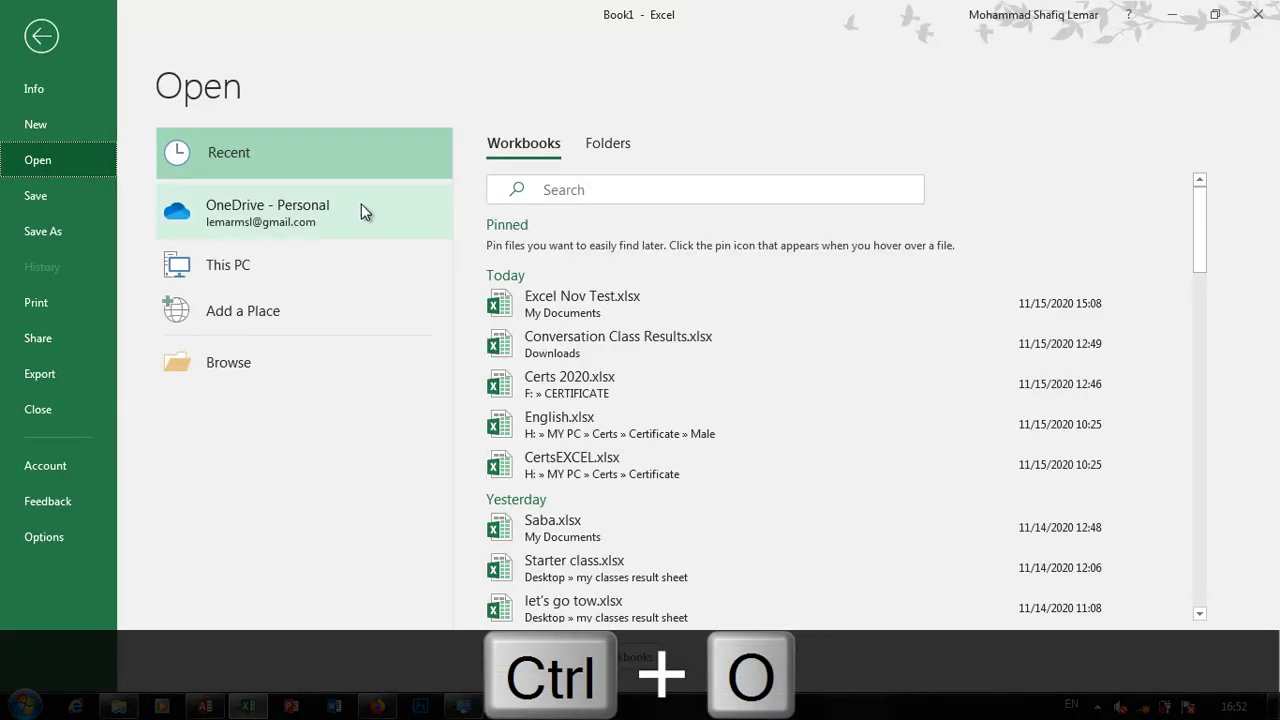
pyautogui.click(592, 304)
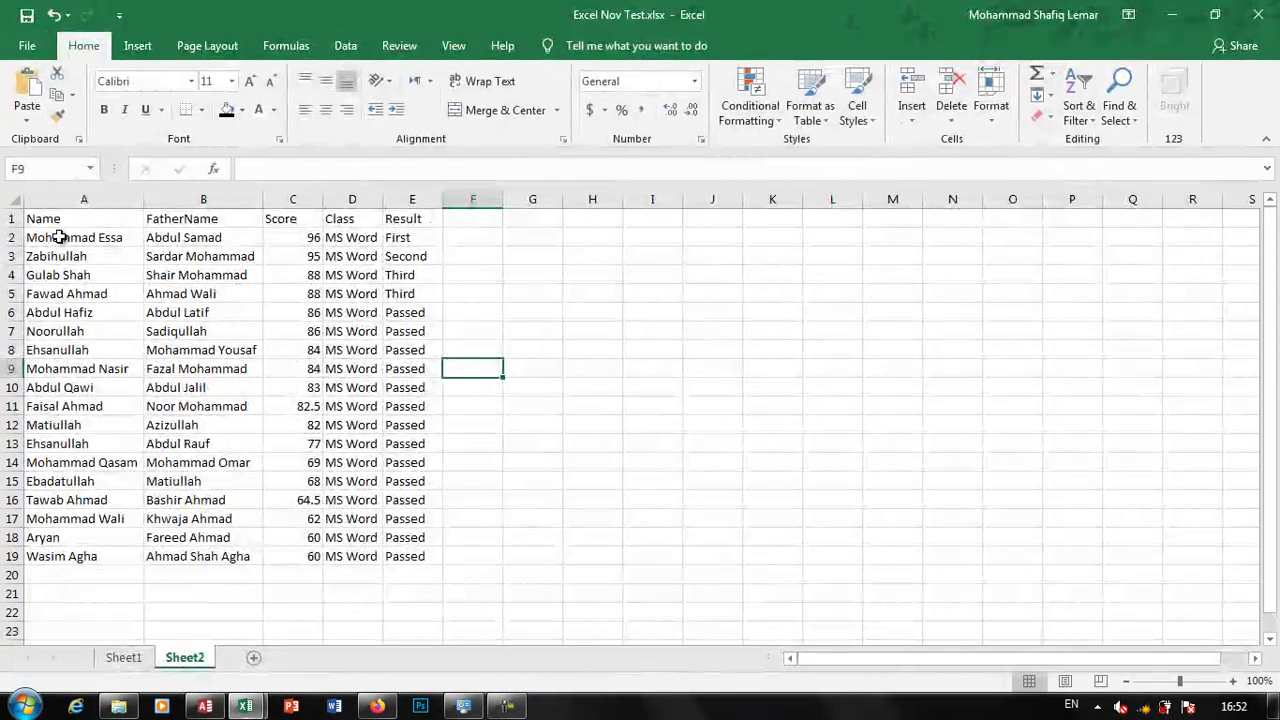
# Step: Copy the names and father names in A2:B19 and paste them as values into Book1's Sheet1 from B3 down
pyautogui.moveTo(57, 243); pyautogui.dragTo(240, 556)
pyautogui.hotkey('ctrl', 'c')
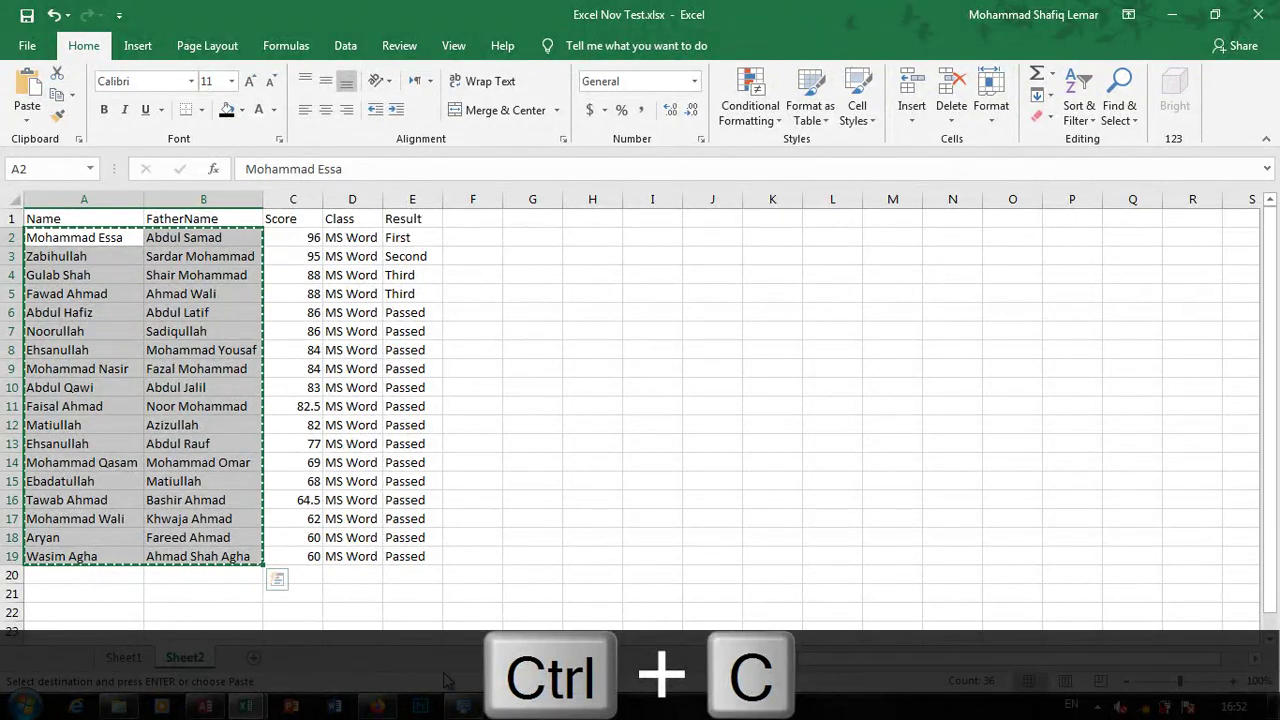
pyautogui.click(453, 46)
pyautogui.click(900, 105)
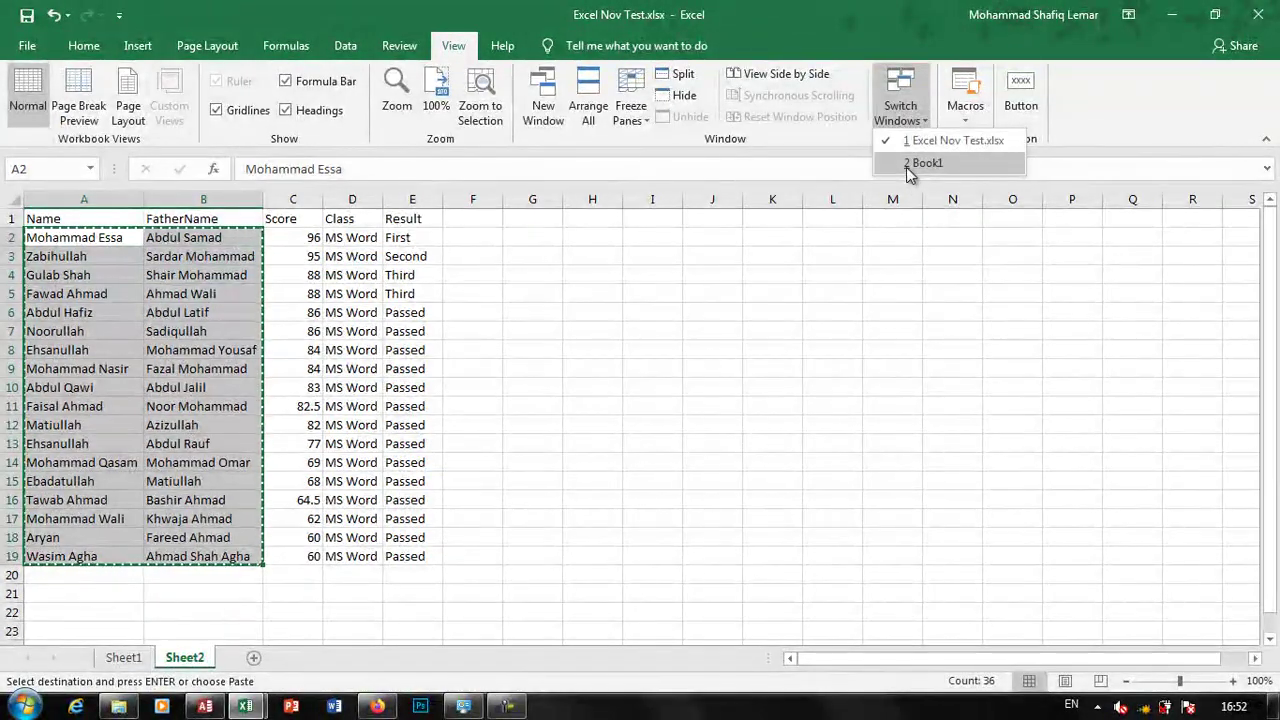
pyautogui.click(928, 163)
pyautogui.moveTo(114, 274); pyautogui.dragTo(191, 568)
pyautogui.click(27, 112)
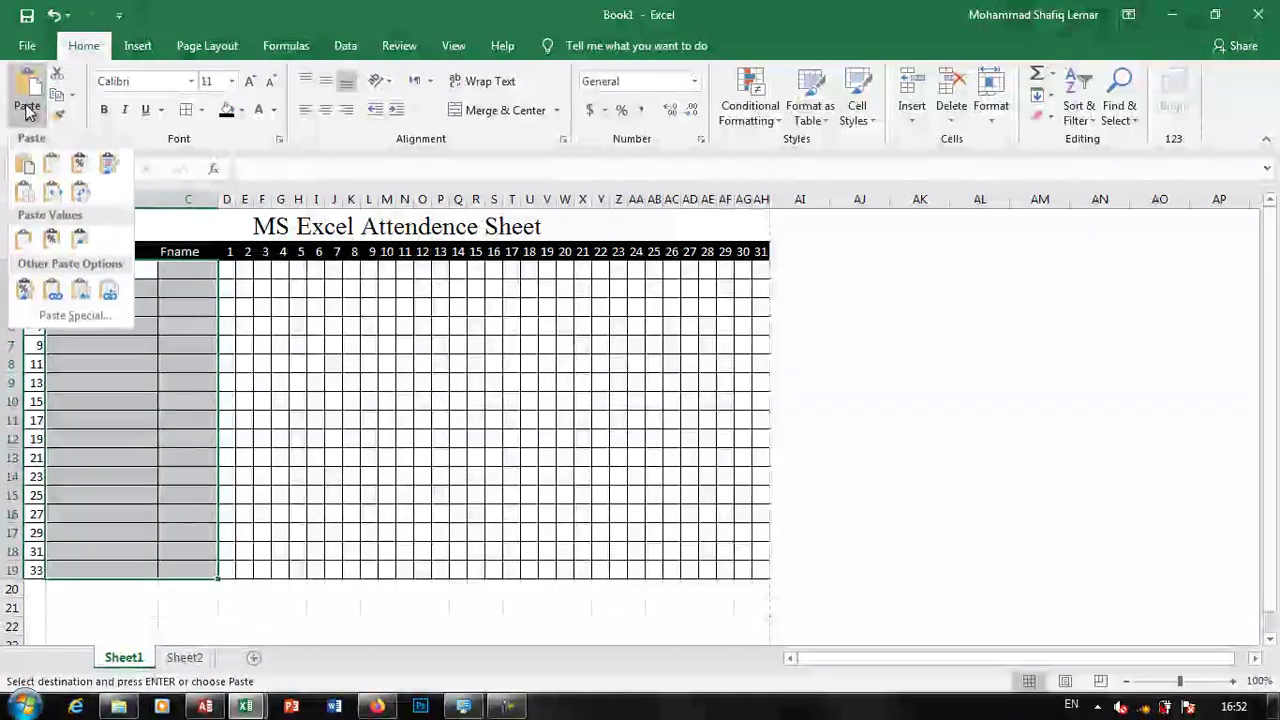
pyautogui.click(24, 242)
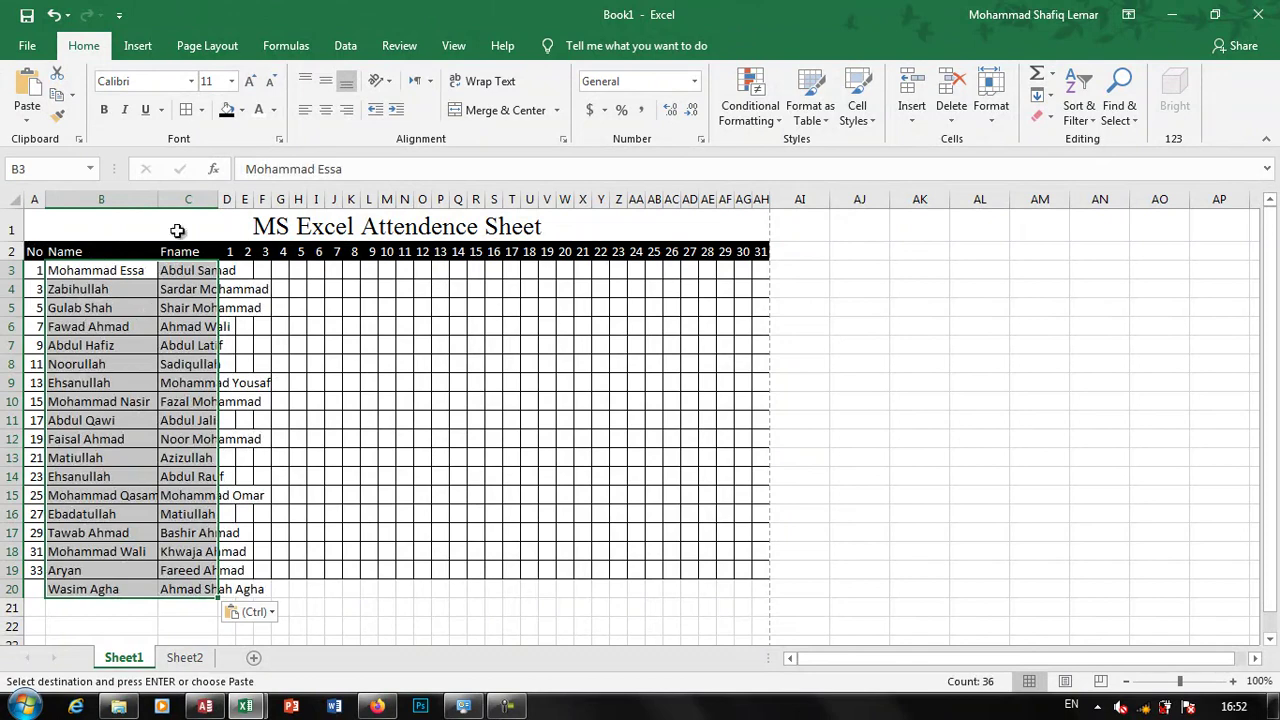
# Step: AutoFit the Name and Fname columns to their longest entries
pyautogui.doubleClick(157, 198)
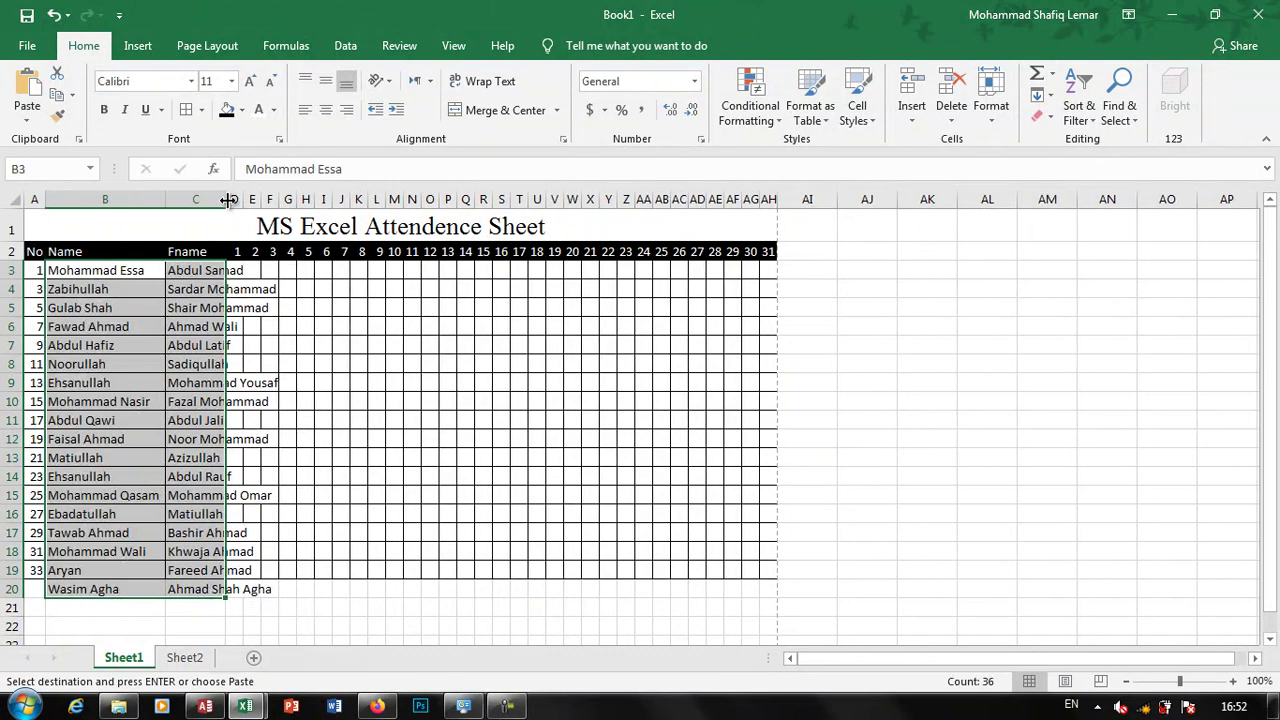
pyautogui.doubleClick(226, 199)
pyautogui.click(257, 274)
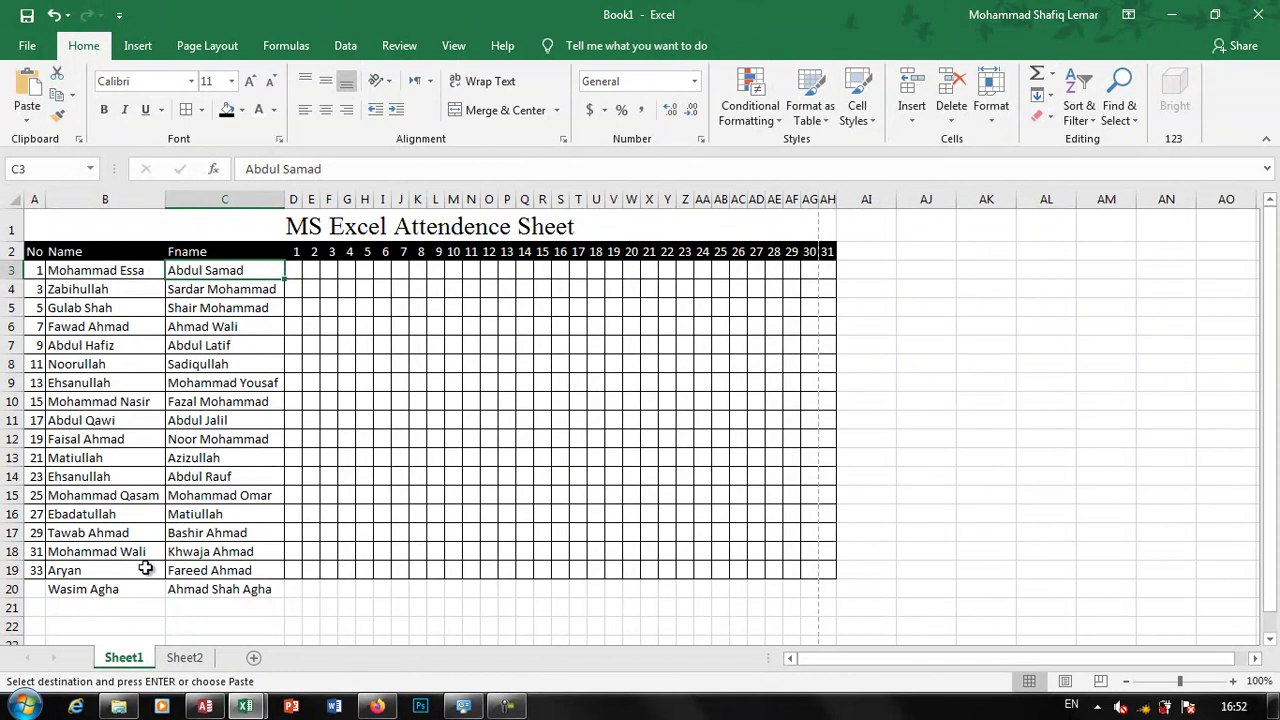
pyautogui.click(122, 383)
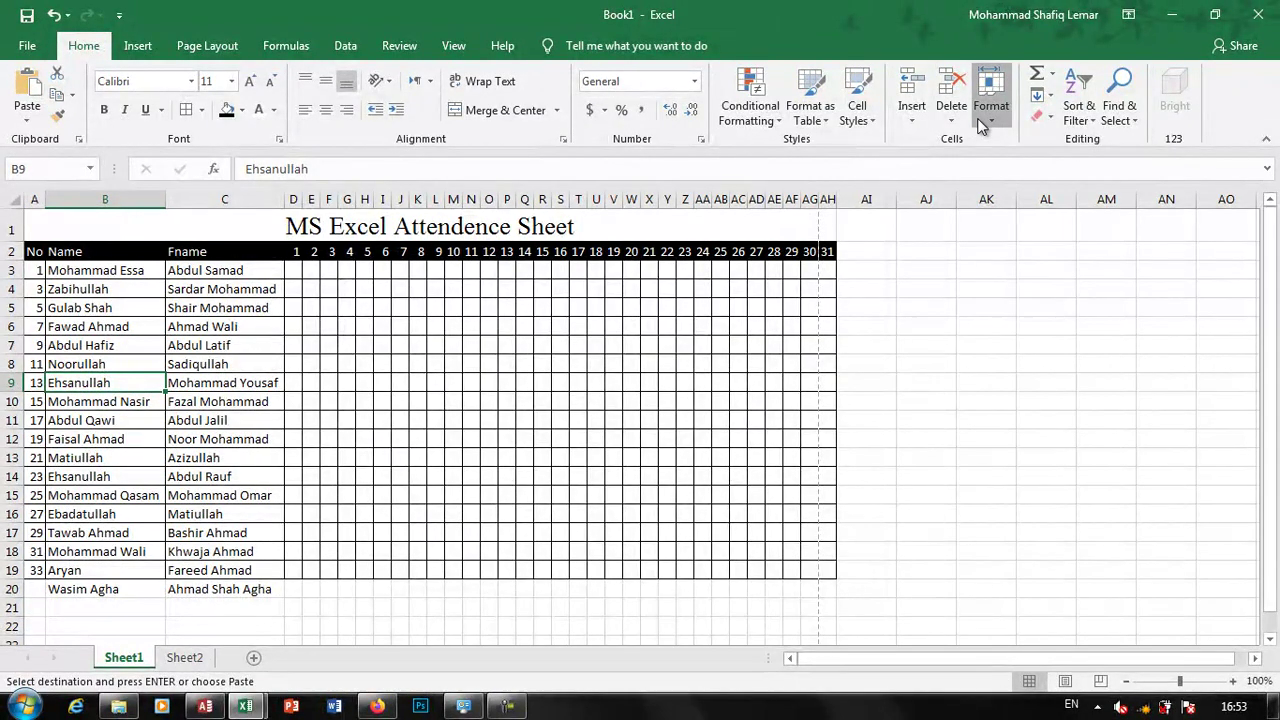
pyautogui.click(991, 95)
pyautogui.moveTo(1032, 298)
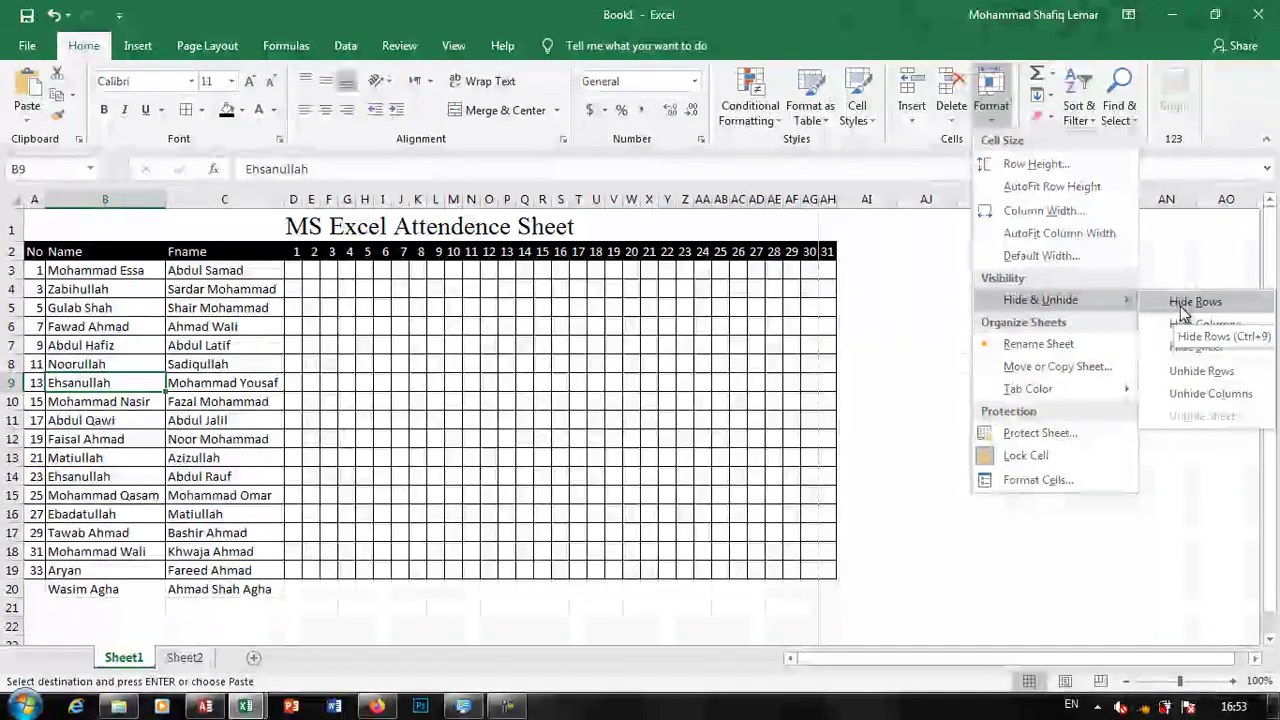
pyautogui.click(36, 281)
# Step: Change A4 to 2 and extend the series from A3:A4 down to 18 in A20
pyautogui.click(36, 283)
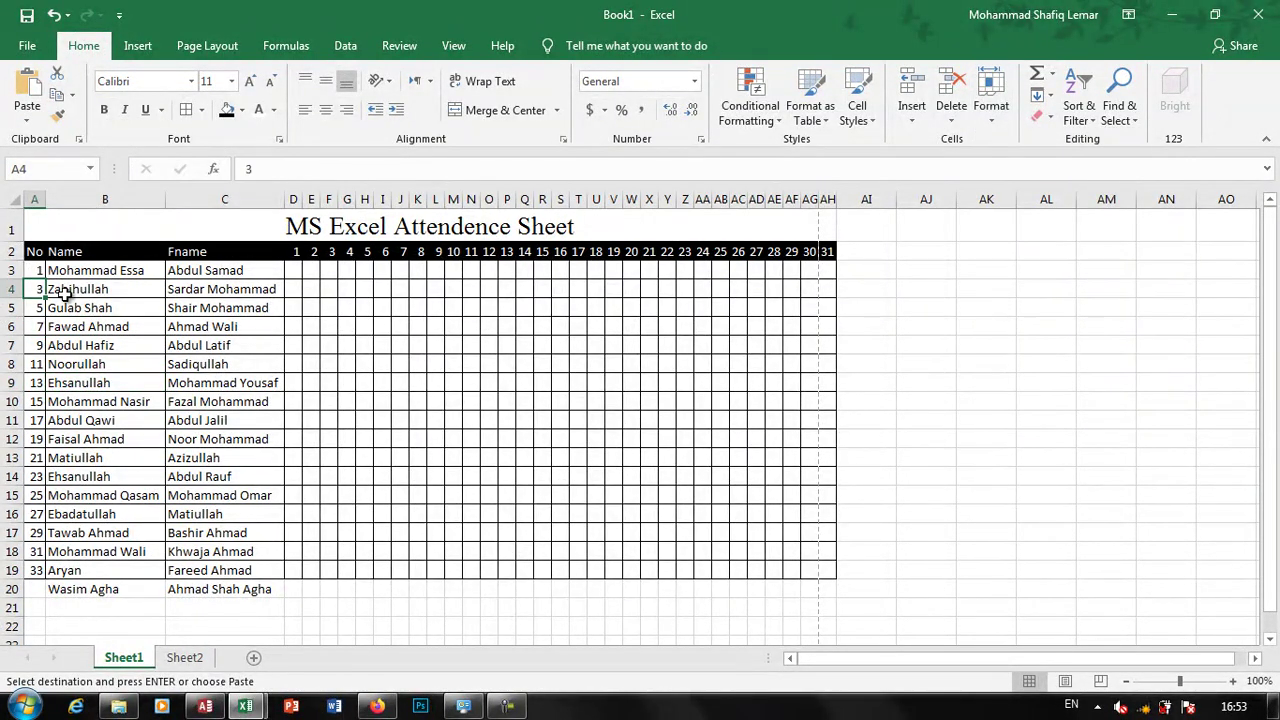
pyautogui.press('Escape')
pyautogui.press('Up')
pyautogui.moveTo(46, 280); pyautogui.dragTo(60, 294)
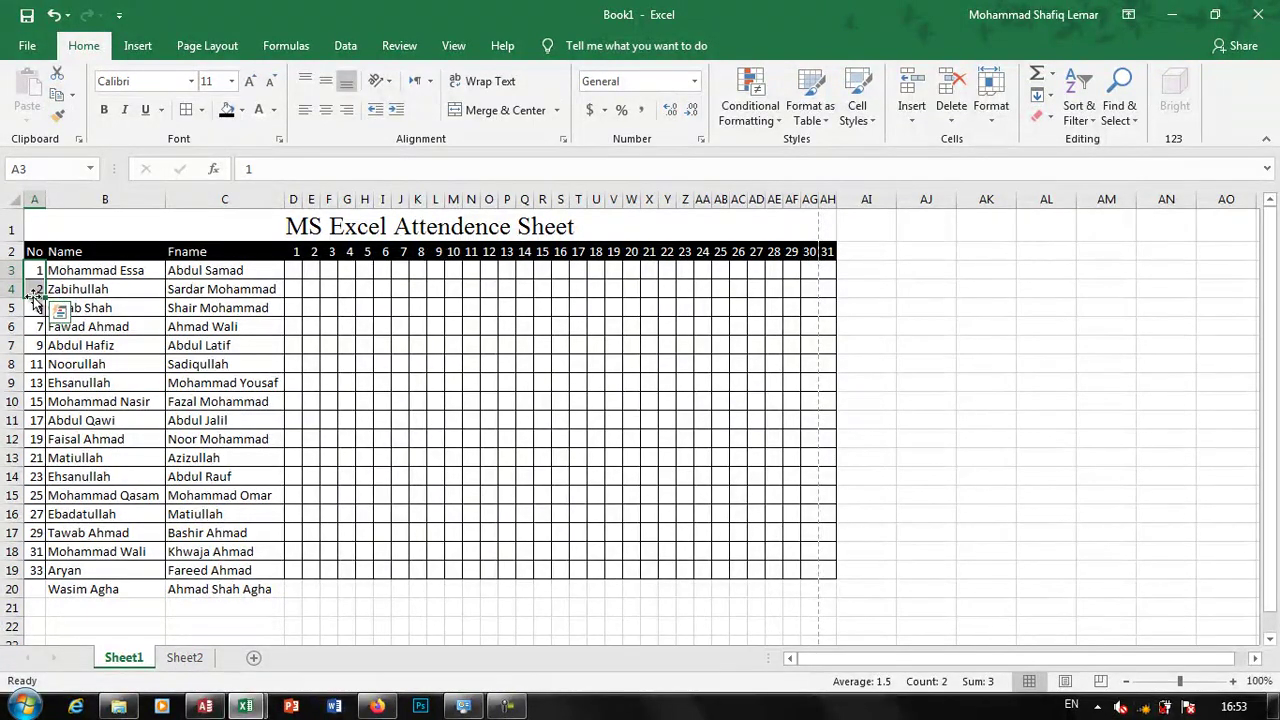
pyautogui.moveTo(46, 298); pyautogui.dragTo(44, 588)
pyautogui.click(192, 624)
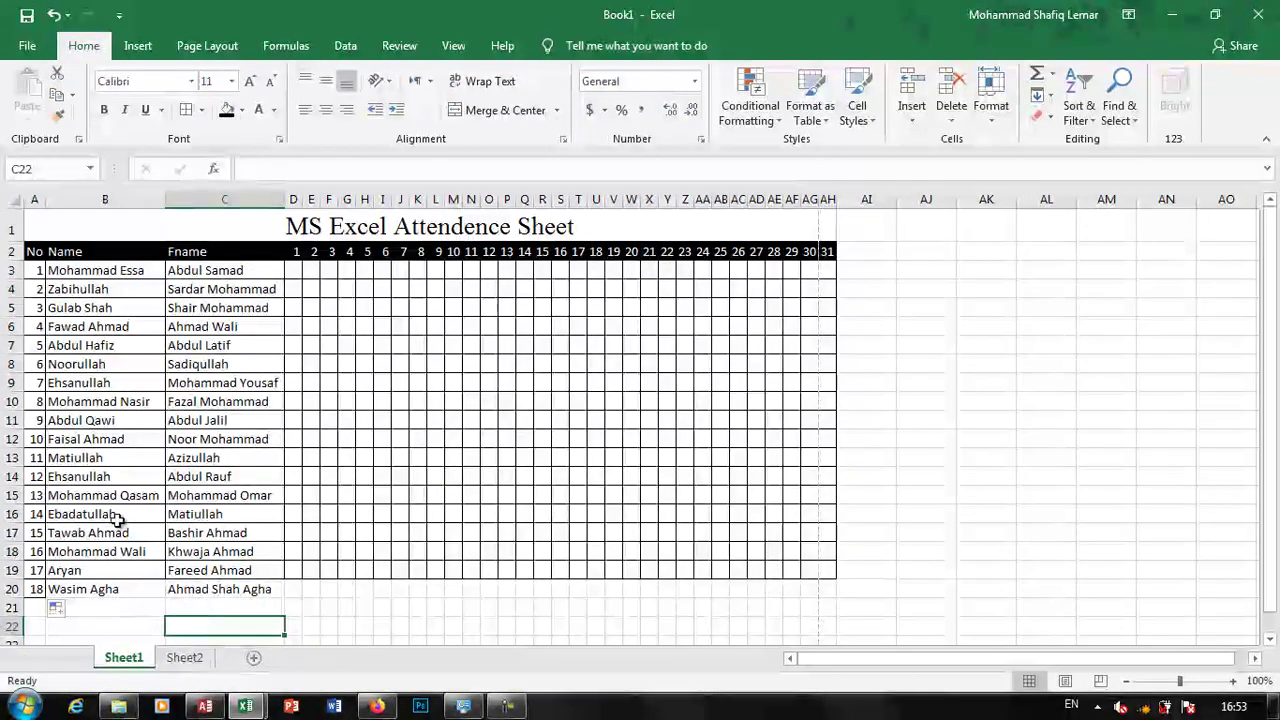
# Step: Hide row 8, the student numbered 6, using the Hide Rows command
pyautogui.click(88, 364)
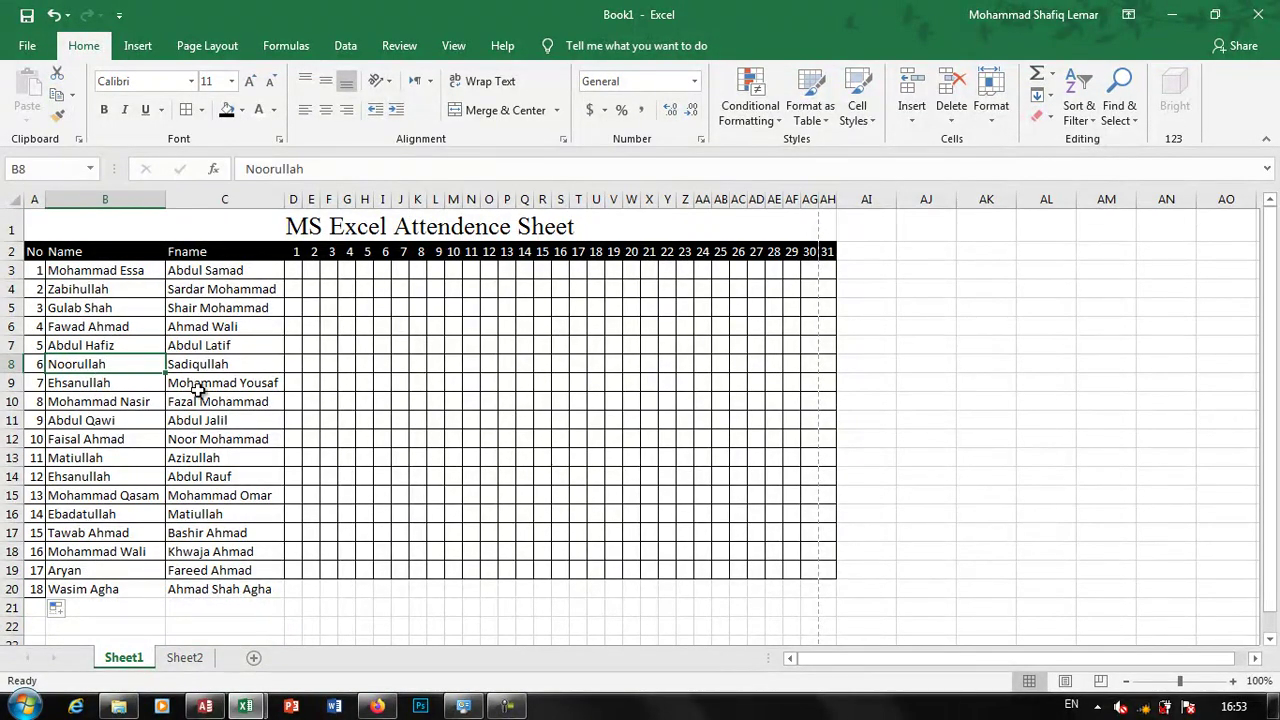
pyautogui.click(991, 108)
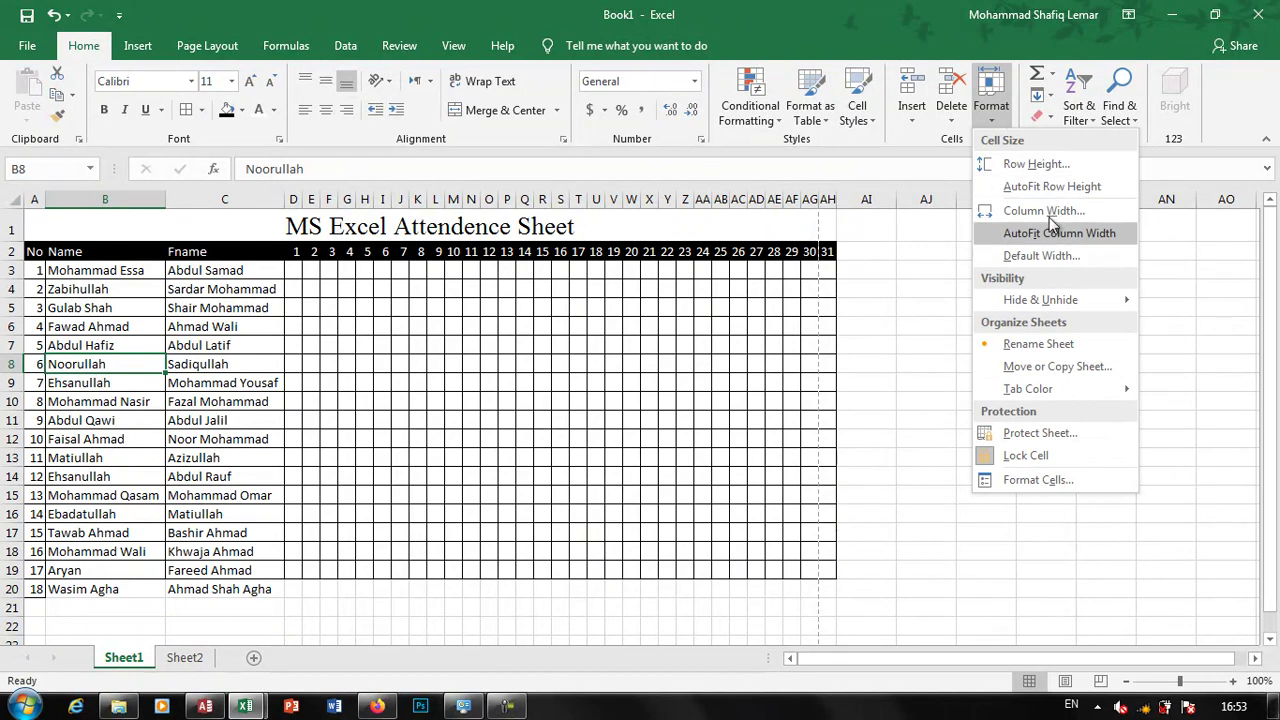
pyautogui.moveTo(1069, 300)
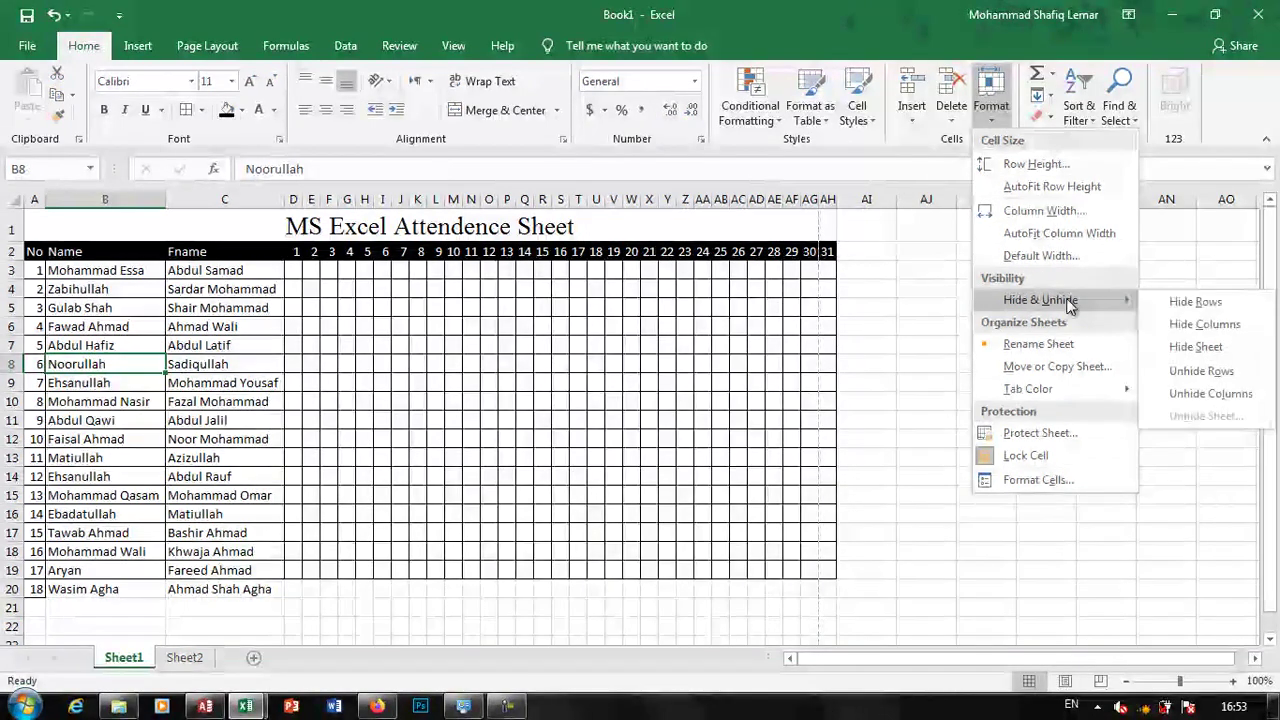
pyautogui.click(1185, 302)
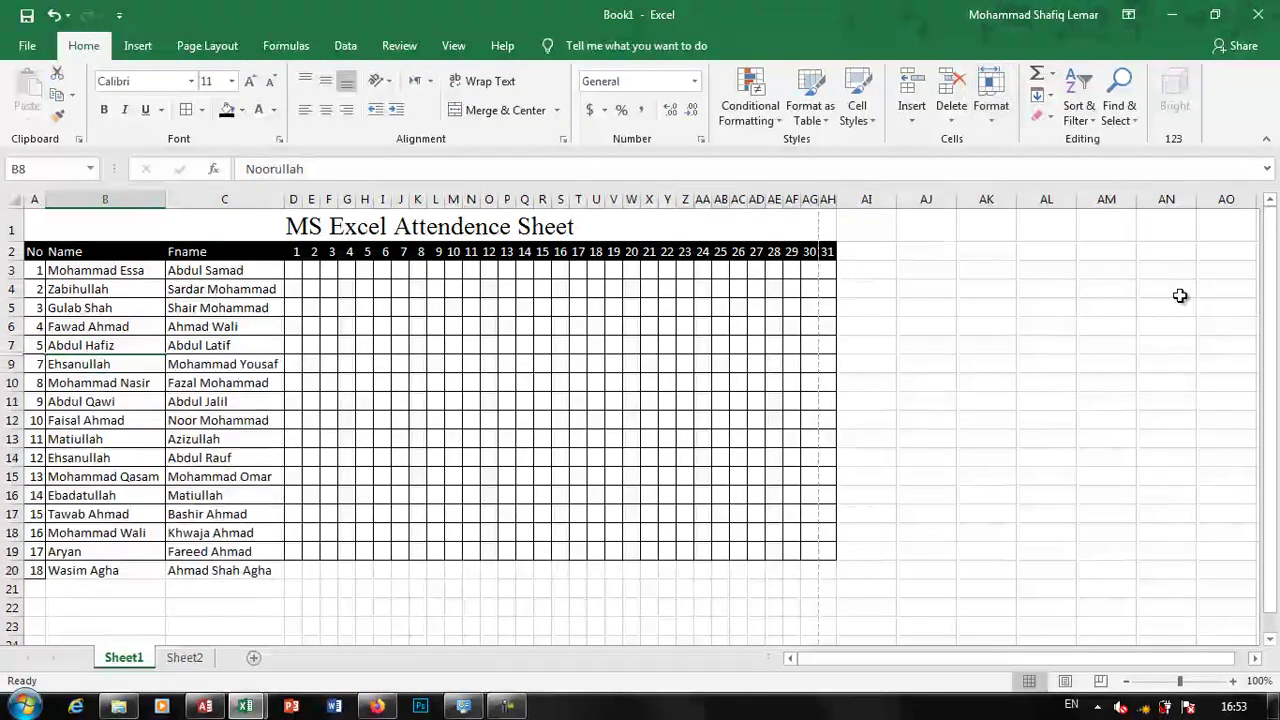
pyautogui.click(774, 401)
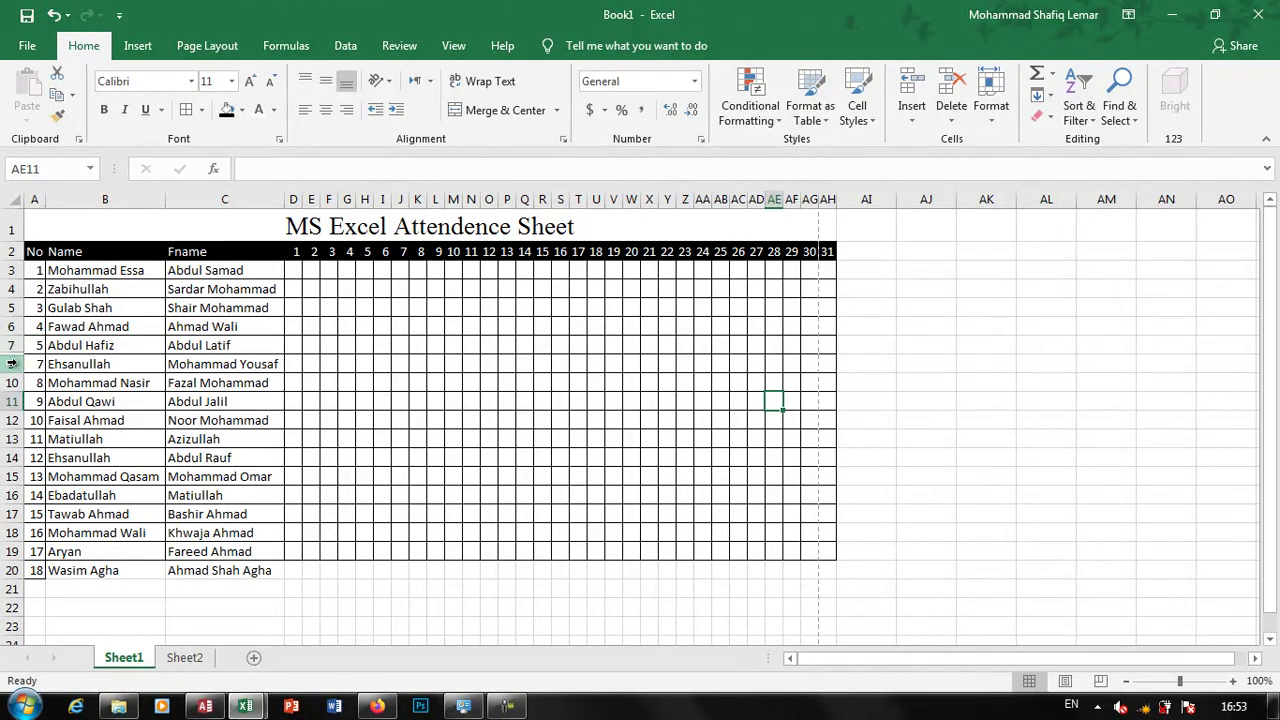
# Step: Hide rows 12 to 15, covering the students numbered 10 to 13
pyautogui.moveTo(36, 418); pyautogui.dragTo(100, 474)
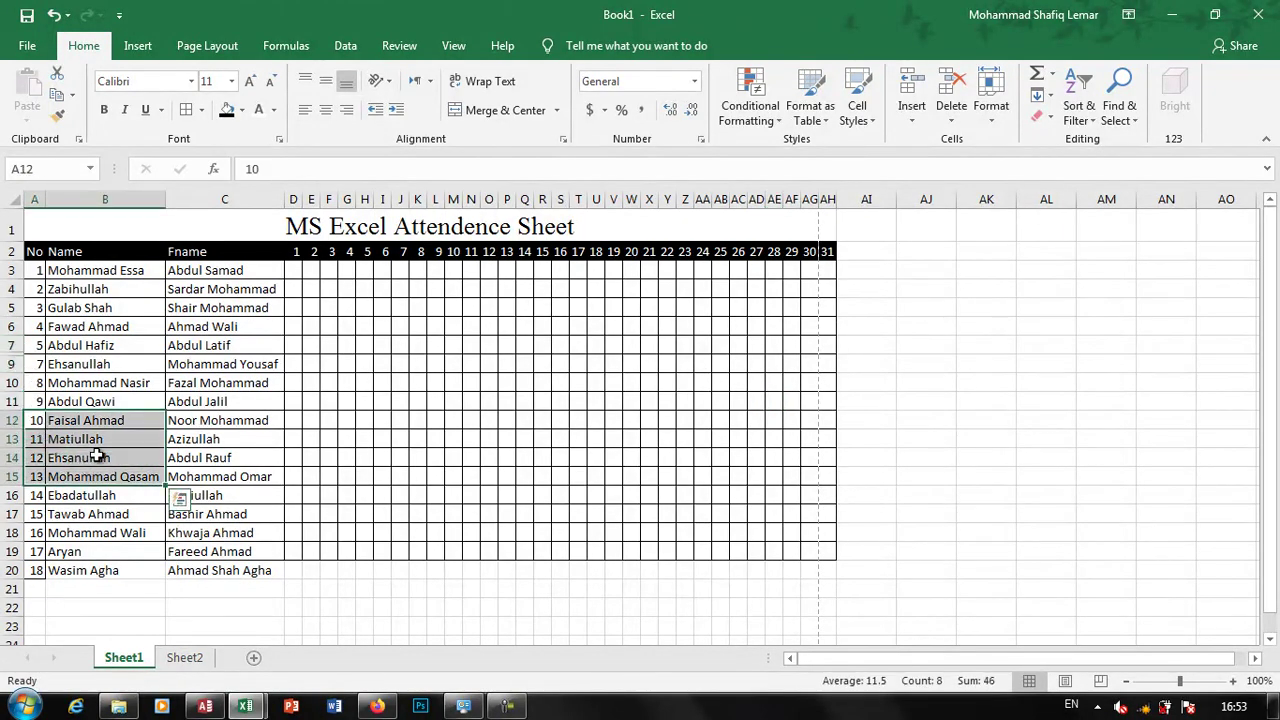
pyautogui.click(985, 113)
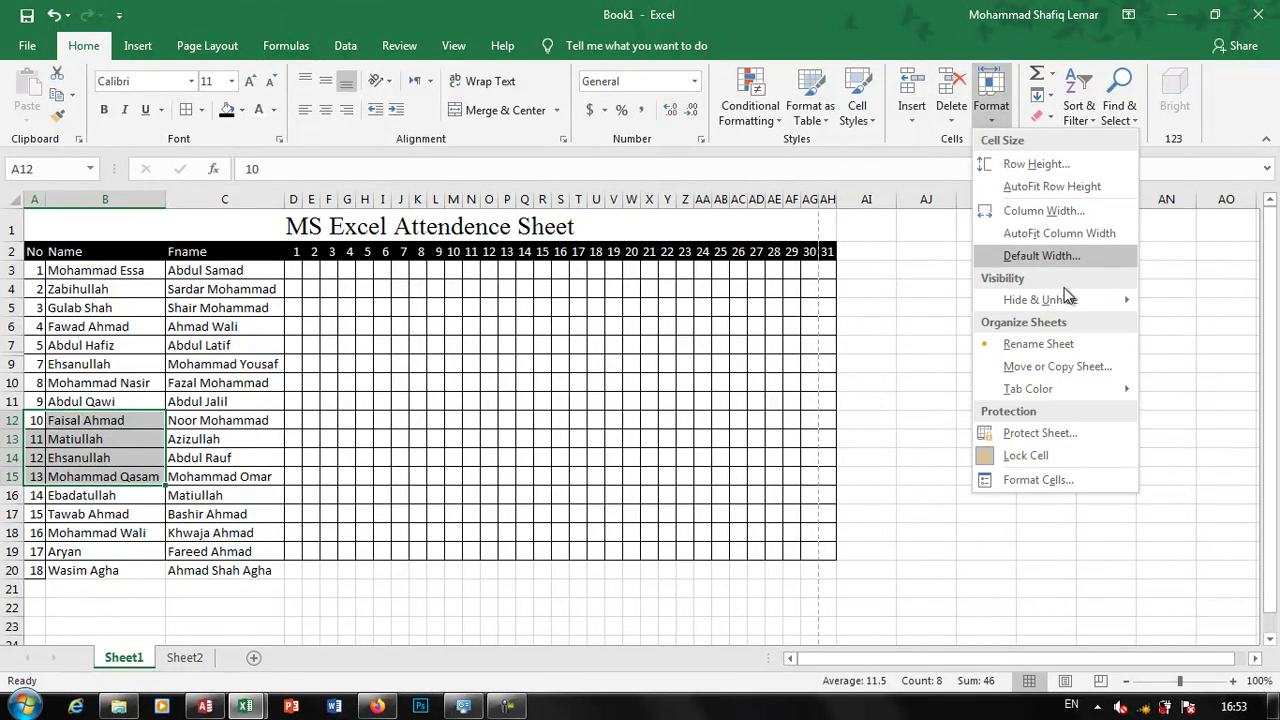
pyautogui.moveTo(1018, 299)
pyautogui.click(1160, 301)
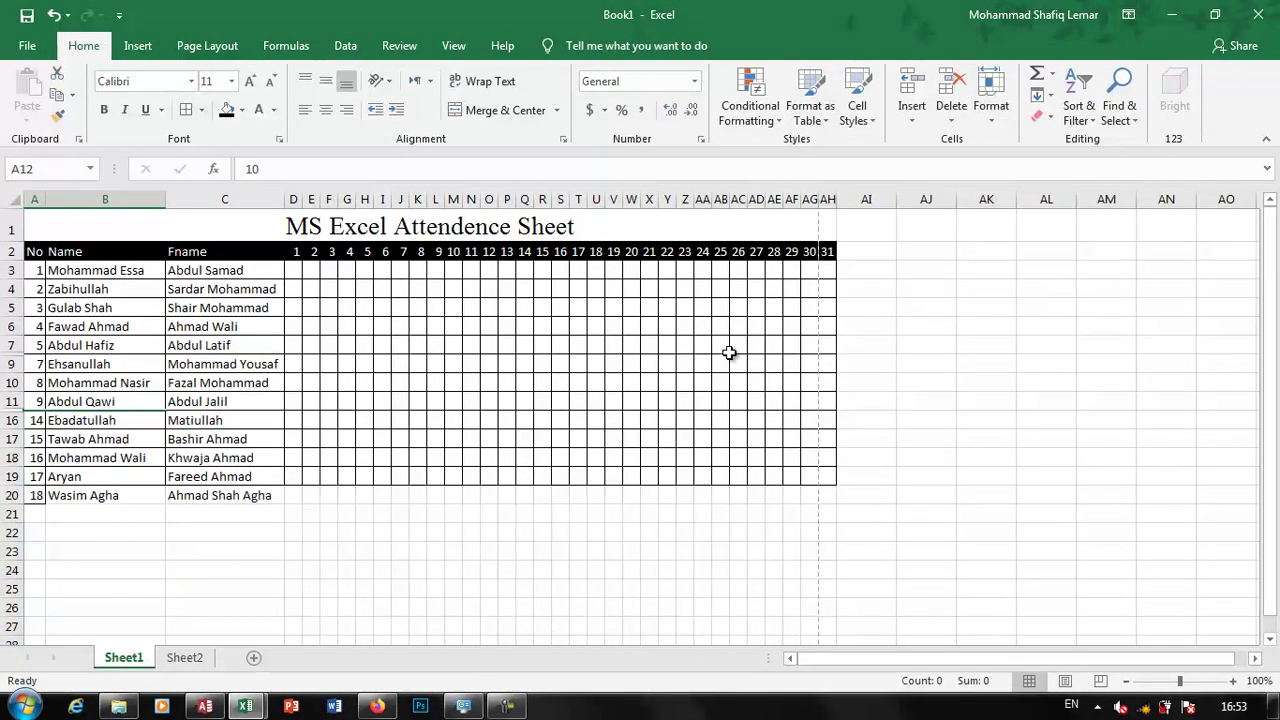
pyautogui.click(447, 395)
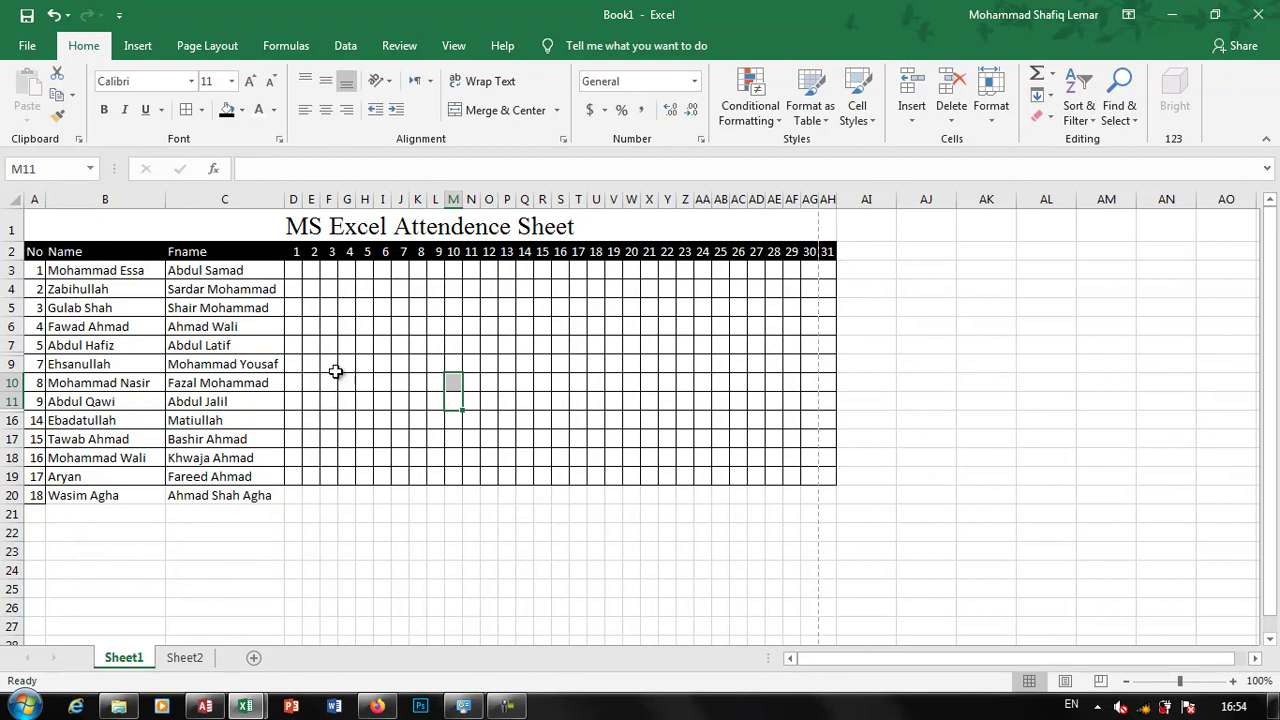
# Step: Check the current month's weekdays in the system clock's calendar and return to the worksheet
pyautogui.moveTo(418, 288); pyautogui.dragTo(440, 290)
pyautogui.click(1248, 708)
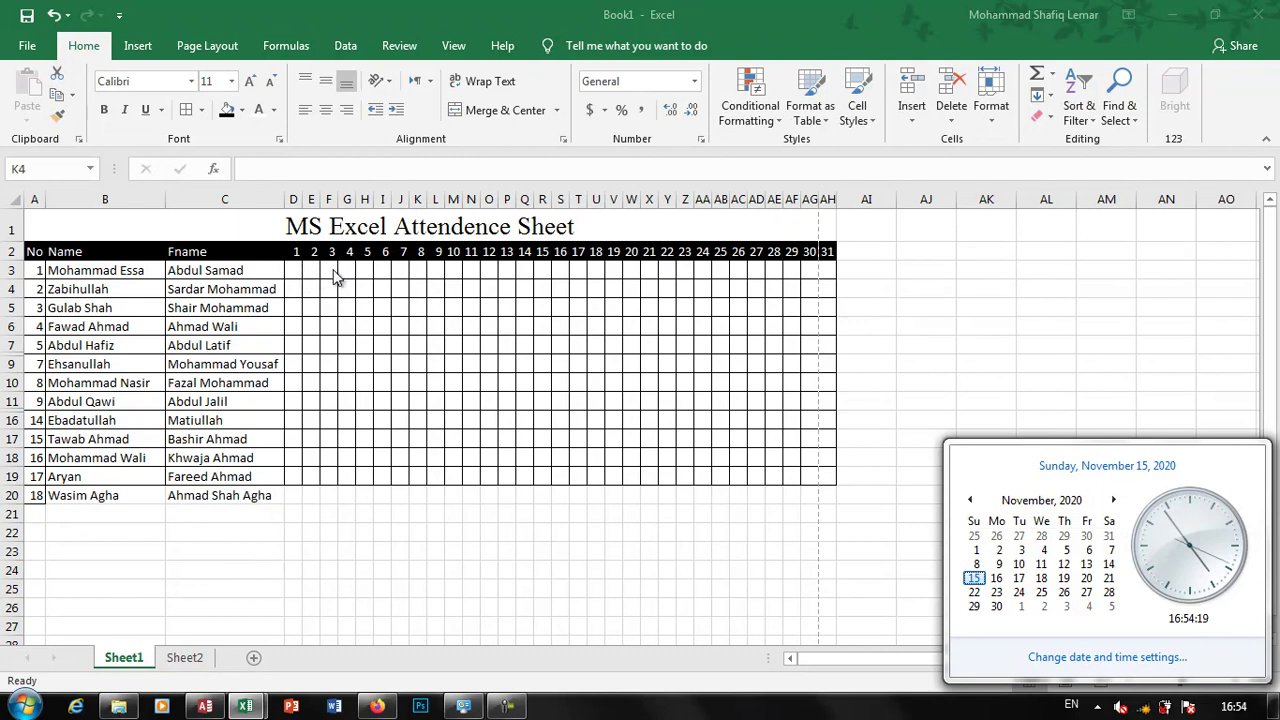
pyautogui.click(366, 267)
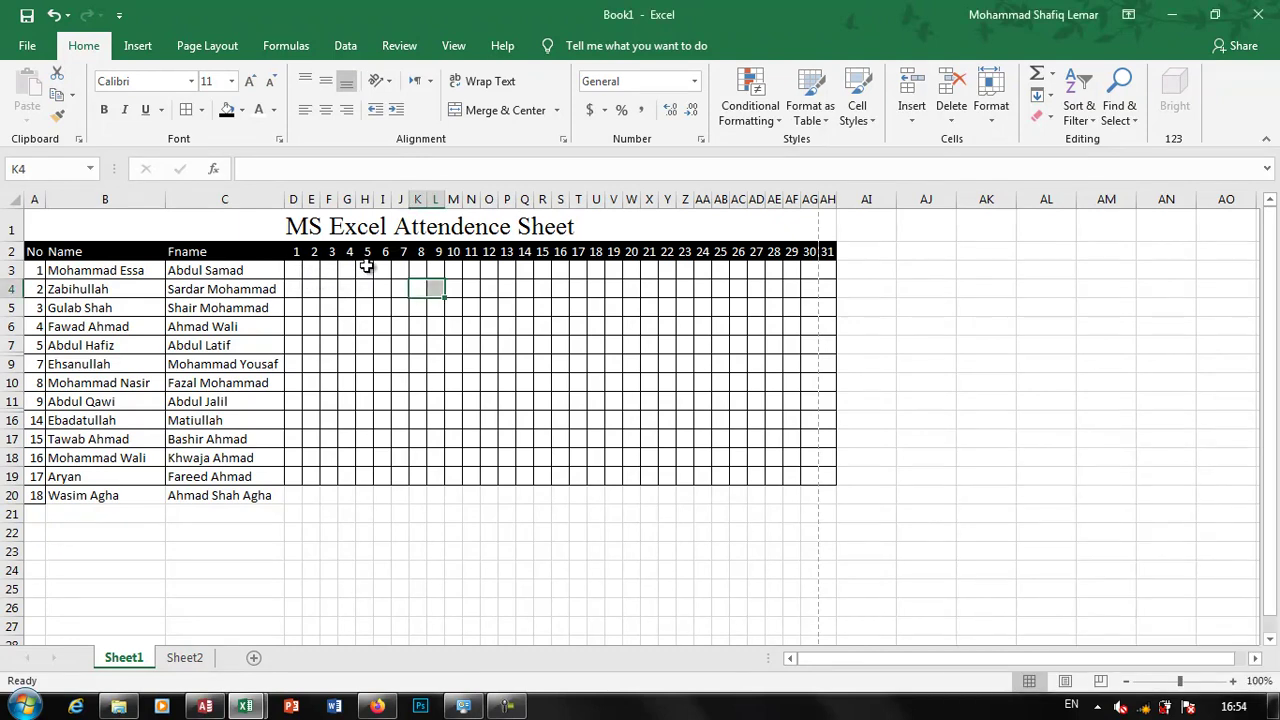
# Step: Hide columns H and I, which hold days 5 and 6
pyautogui.moveTo(366, 267); pyautogui.dragTo(381, 267)
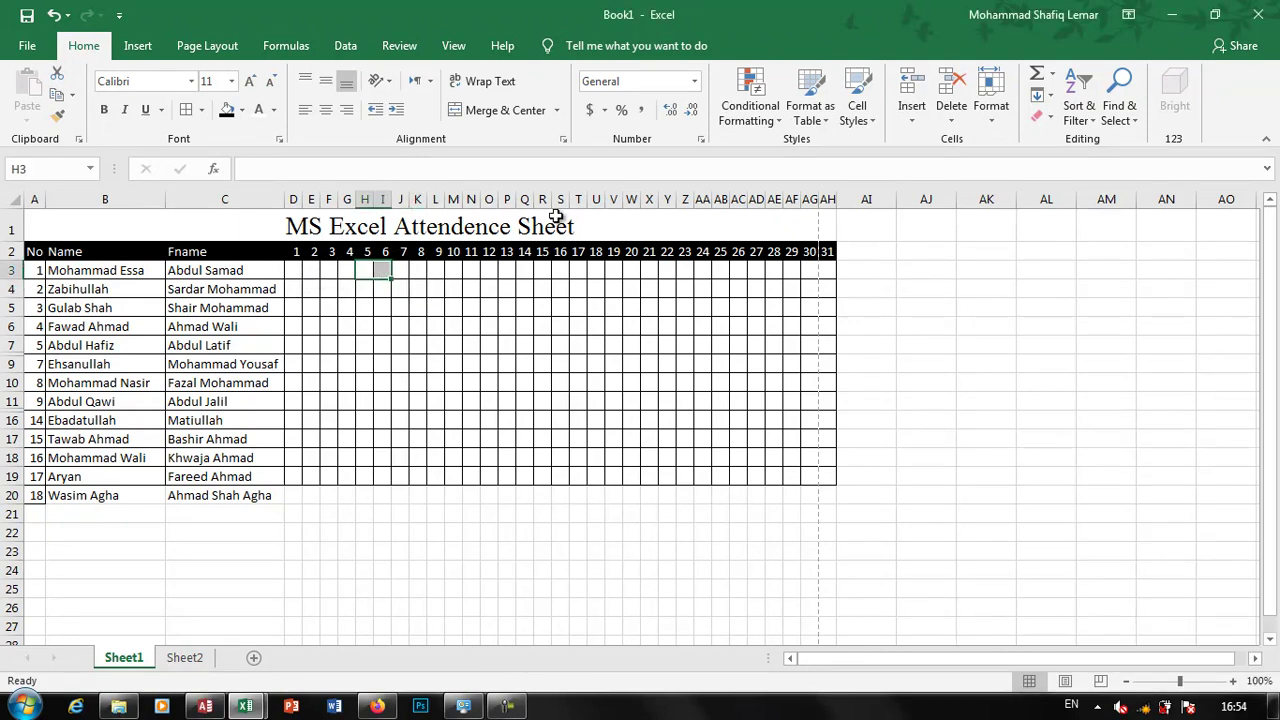
pyautogui.click(997, 115)
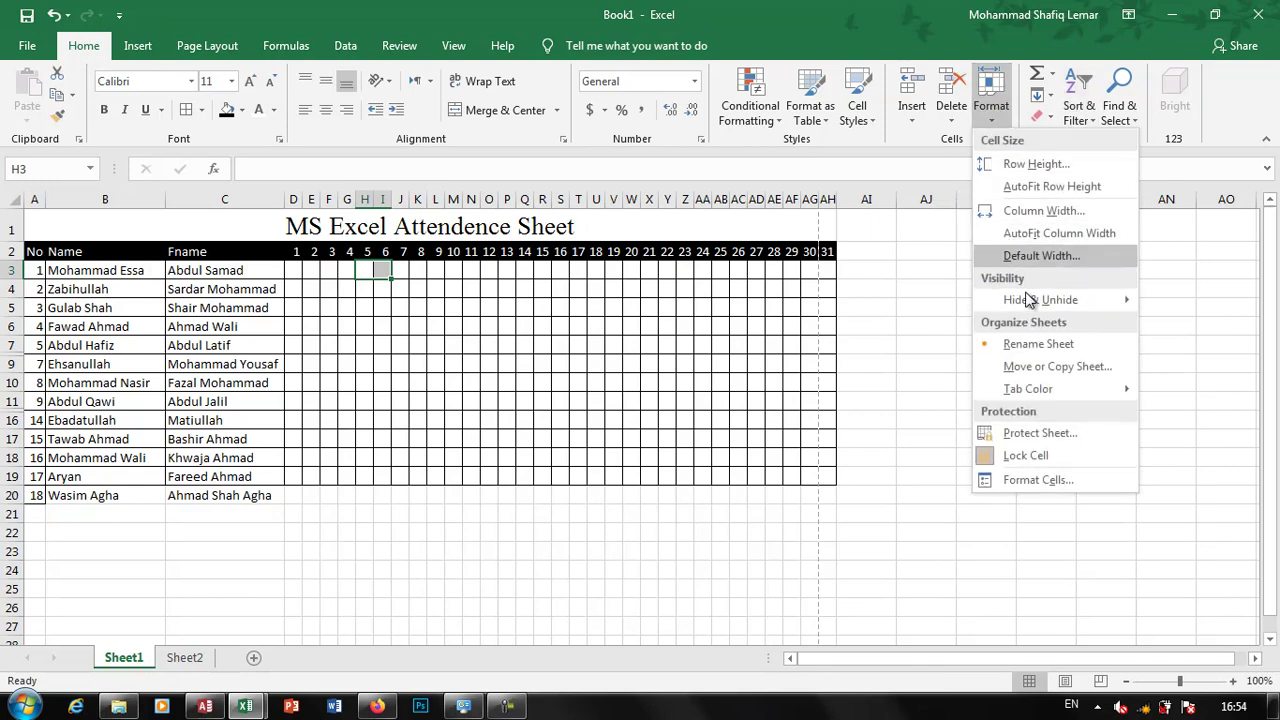
pyautogui.moveTo(1040, 300)
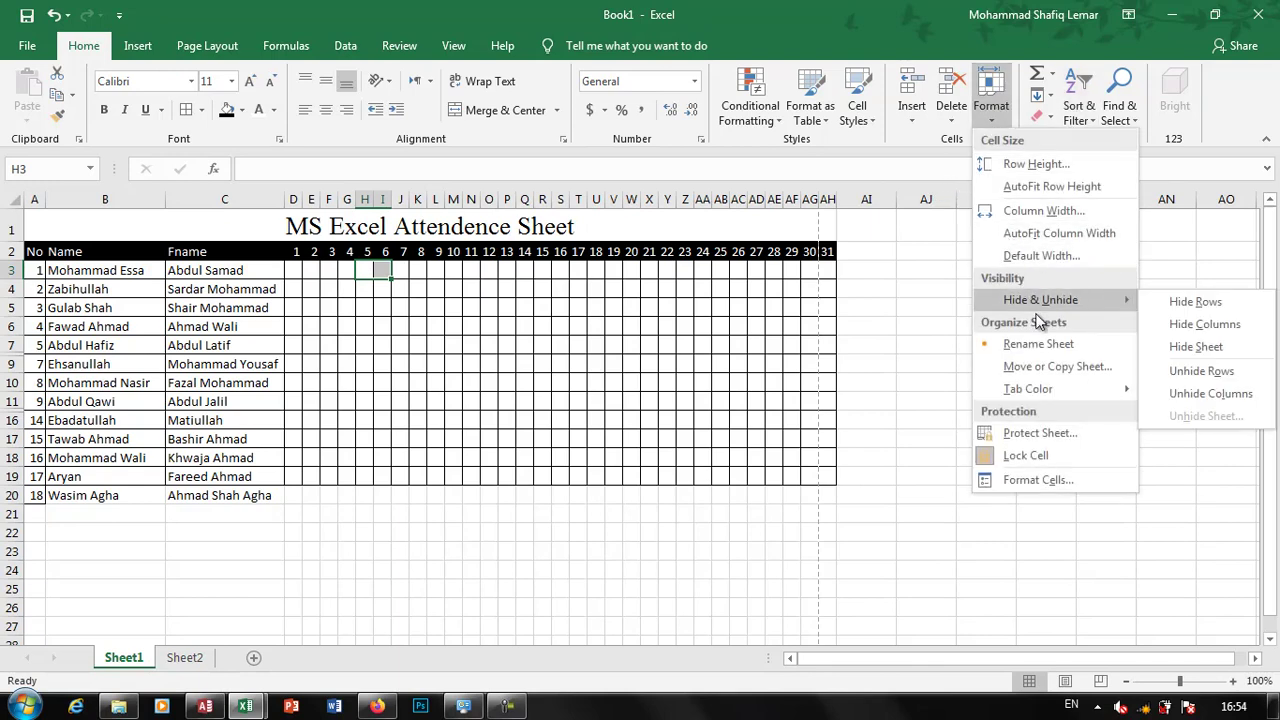
pyautogui.click(1205, 324)
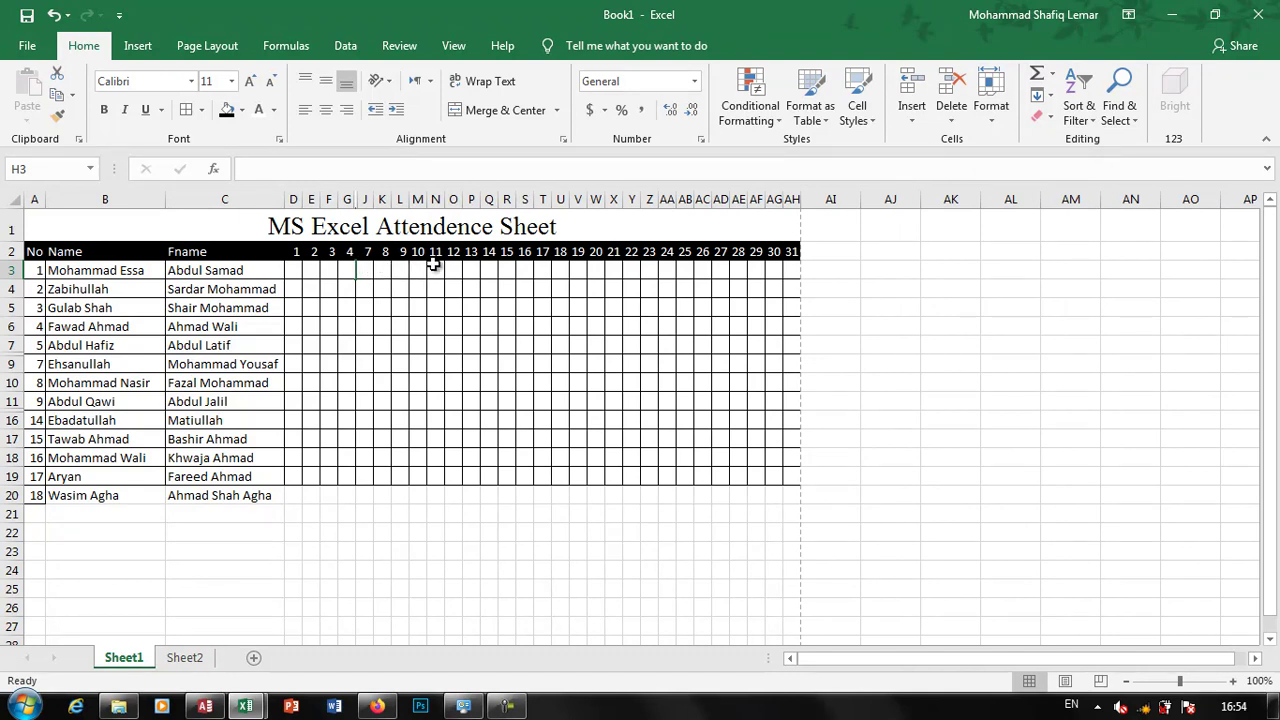
# Step: Hide columns O and P, which hold days 12 and 13
pyautogui.moveTo(450, 270); pyautogui.dragTo(471, 270)
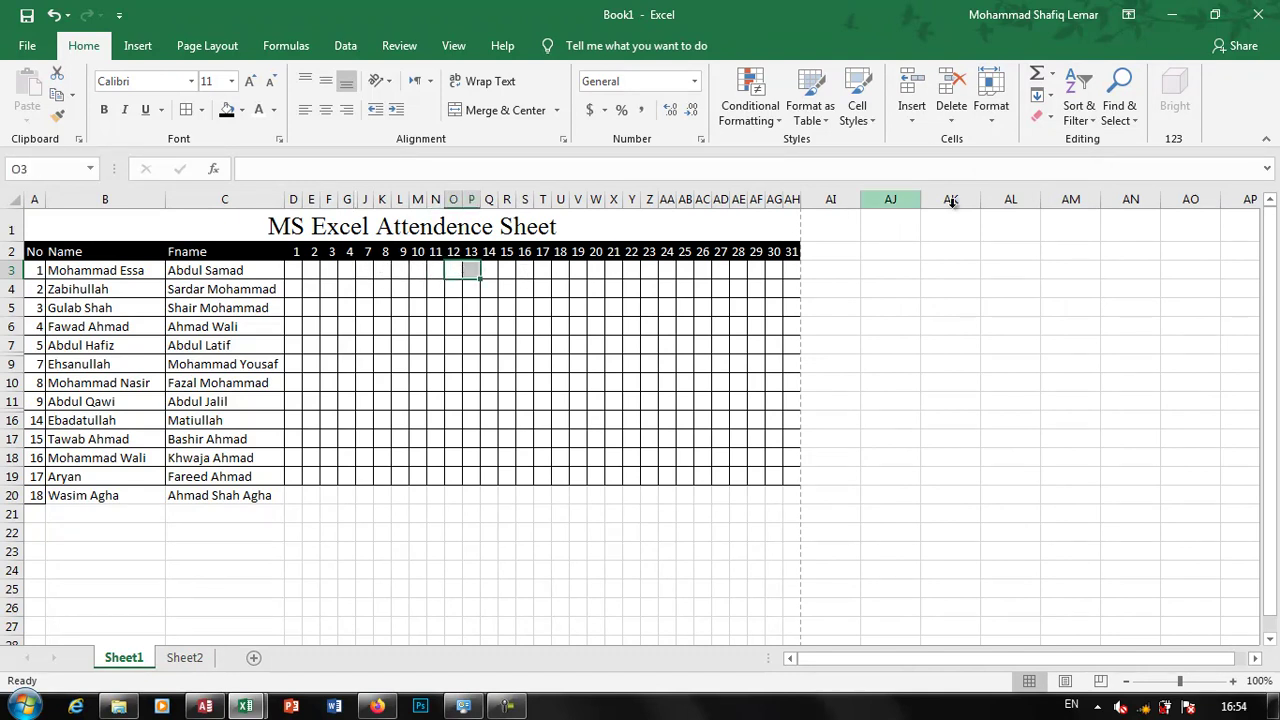
pyautogui.click(990, 105)
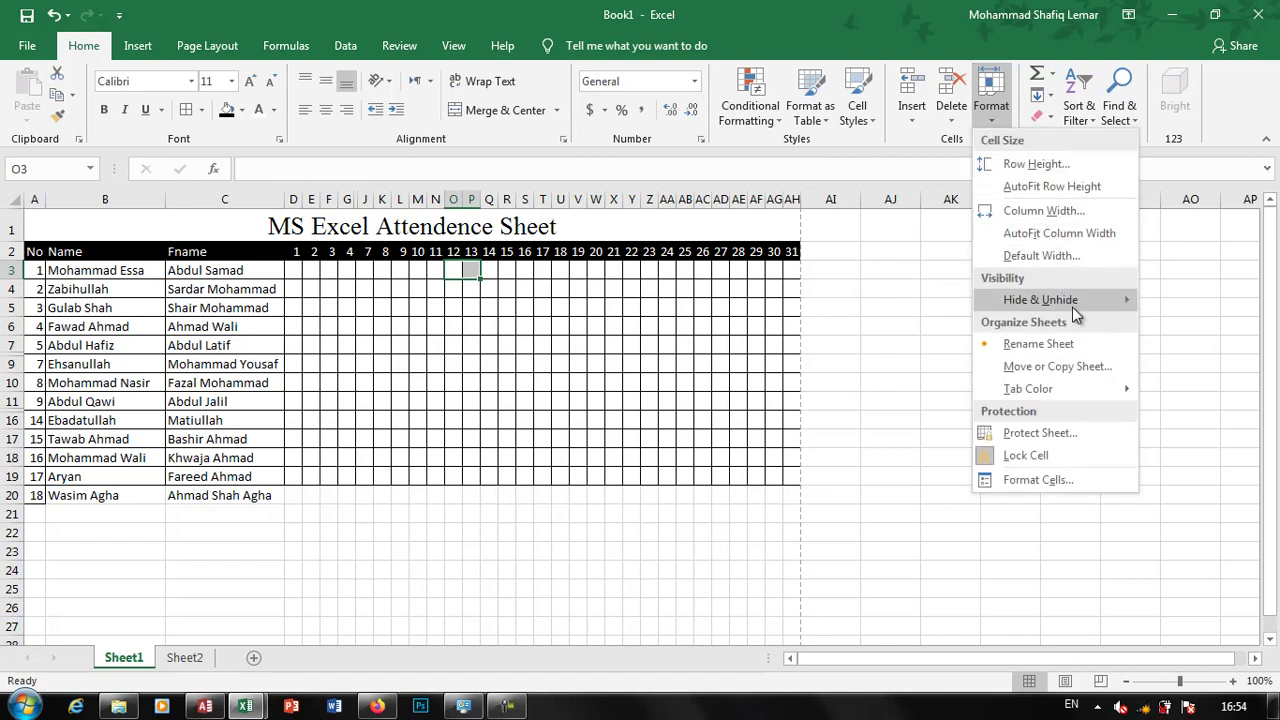
pyautogui.moveTo(1072, 303)
pyautogui.click(1217, 328)
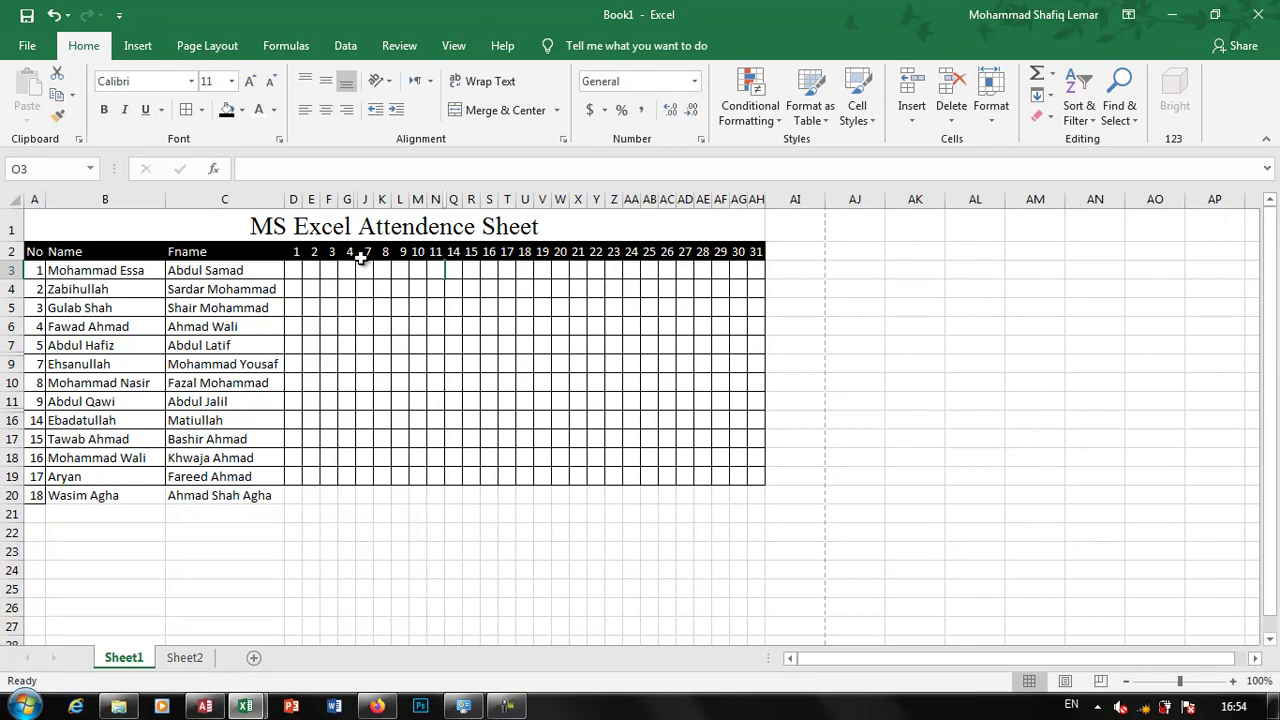
pyautogui.click(991, 112)
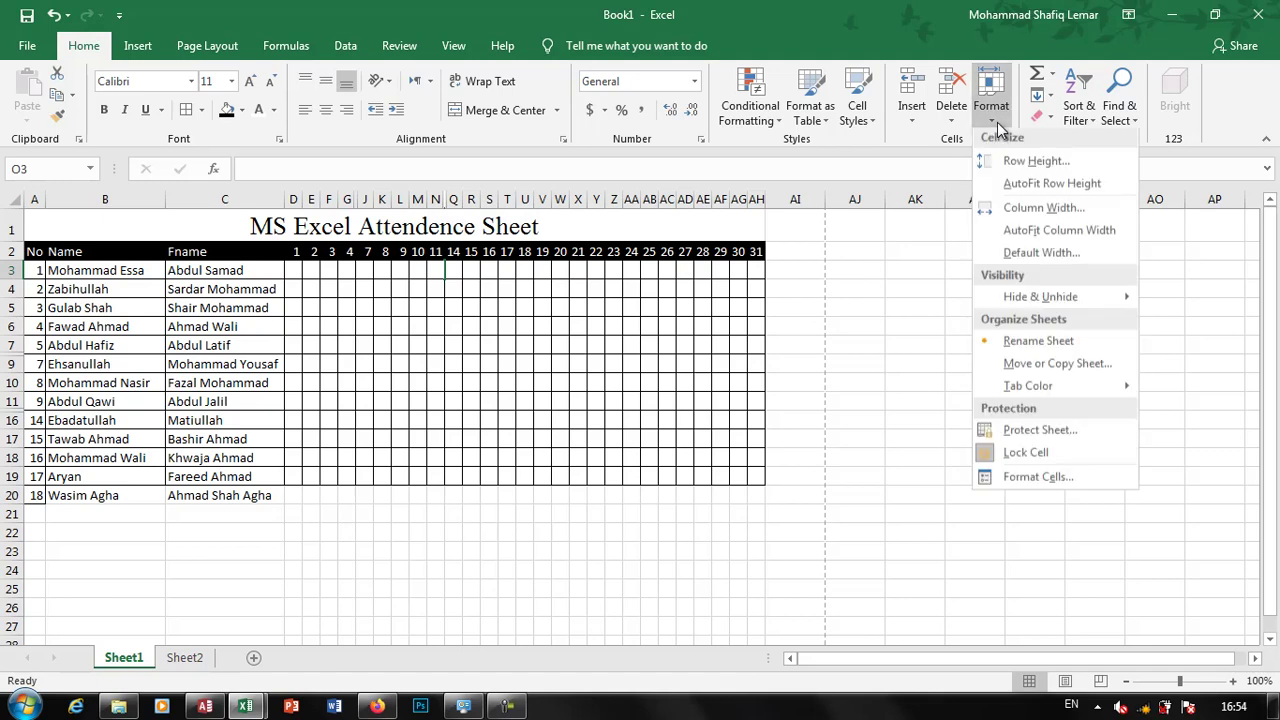
pyautogui.moveTo(1090, 300)
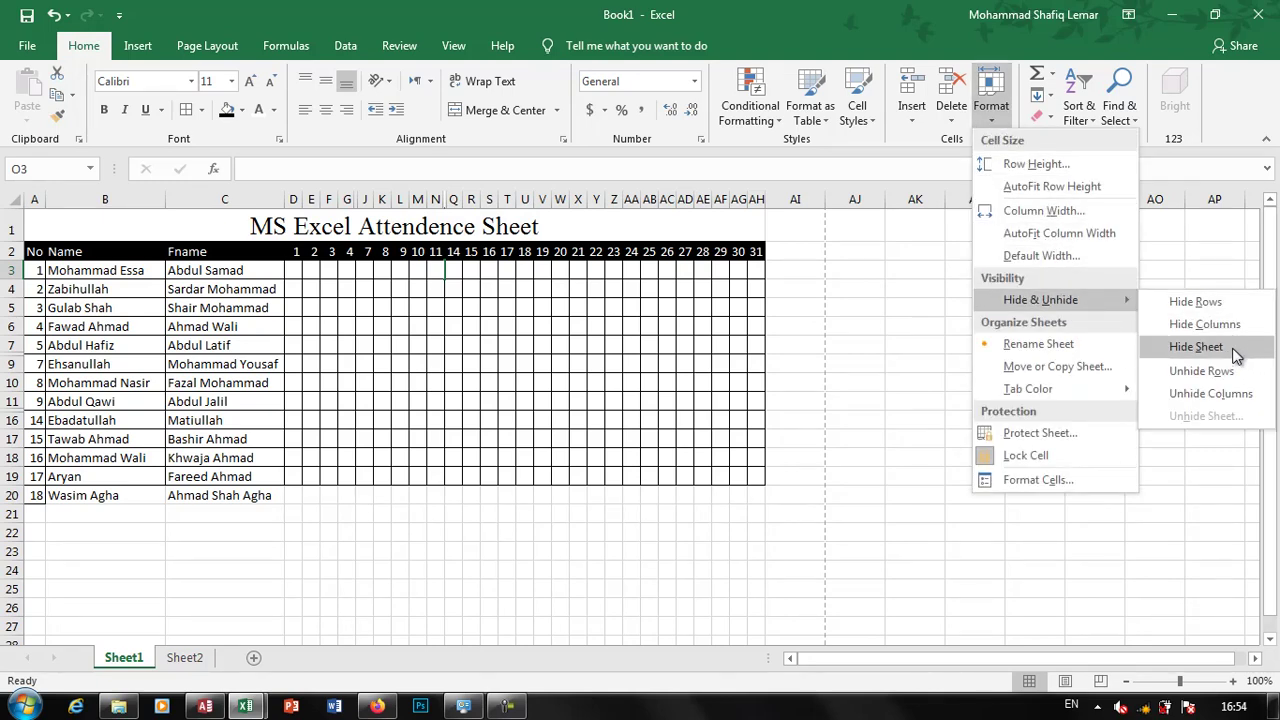
pyautogui.click(157, 666)
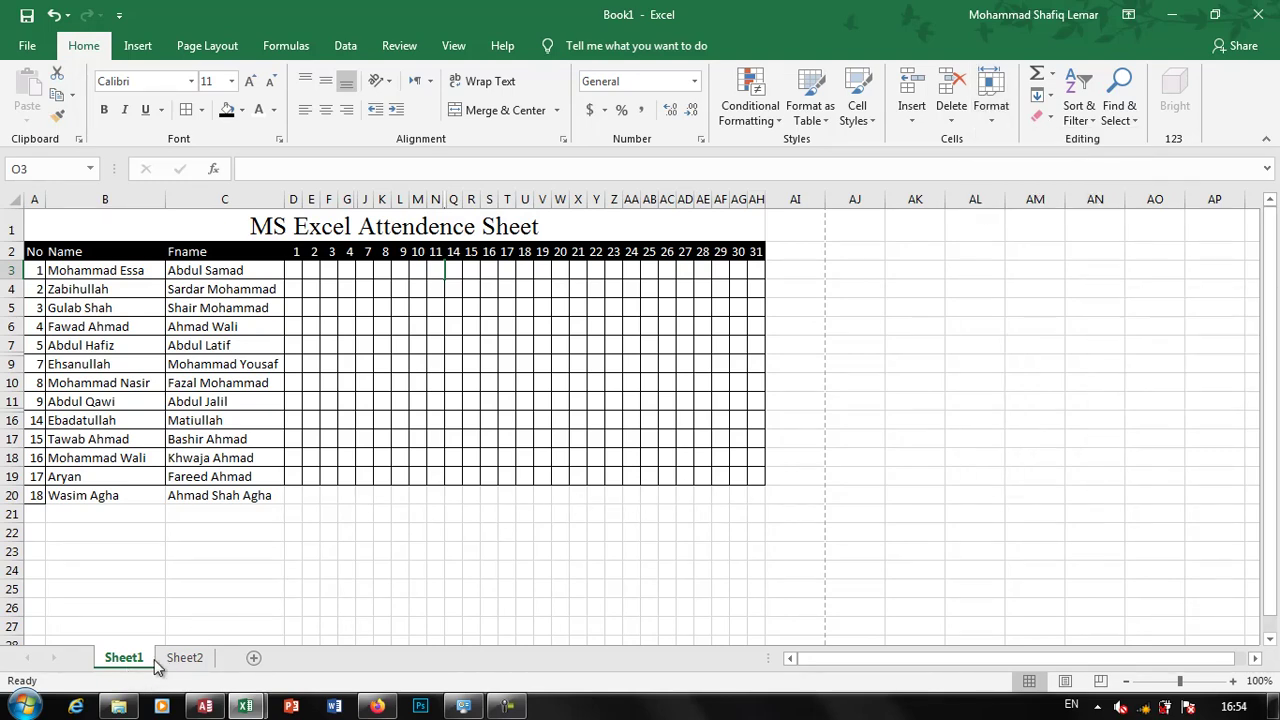
# Step: Hide Sheet1, the worksheet holding the attendance list, after a brief look at Sheet2
pyautogui.click(180, 660)
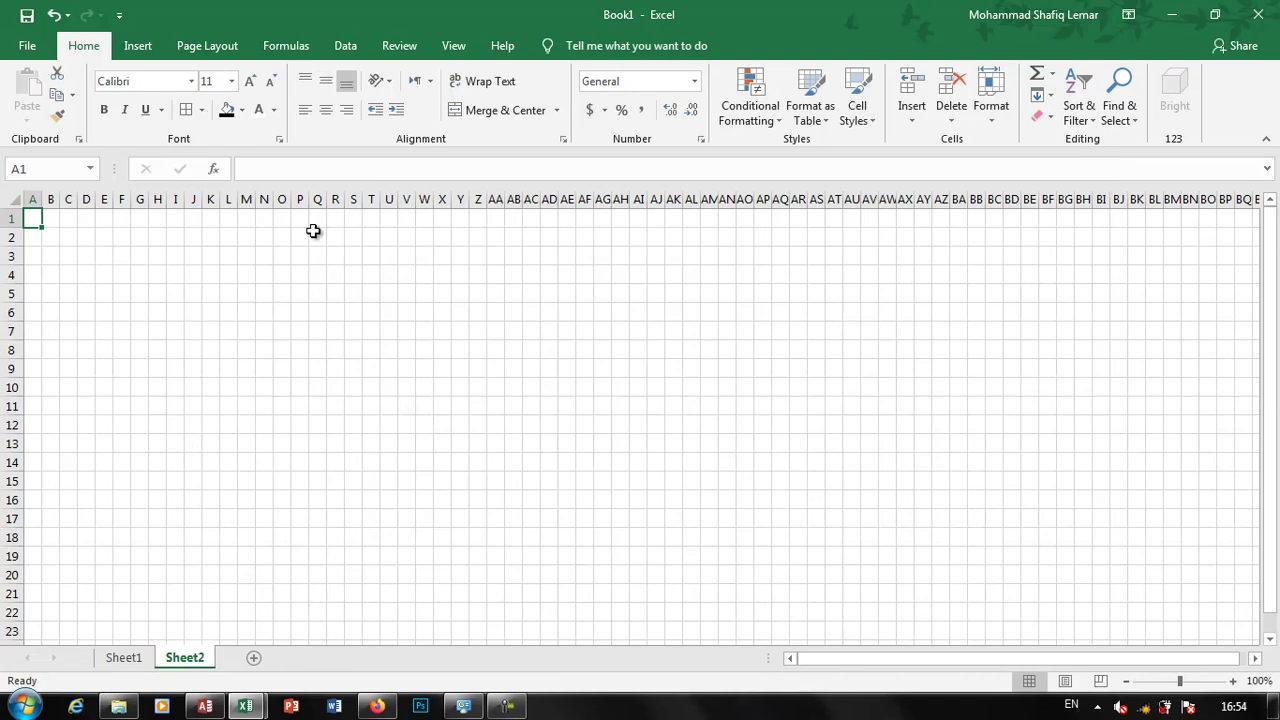
pyautogui.click(133, 659)
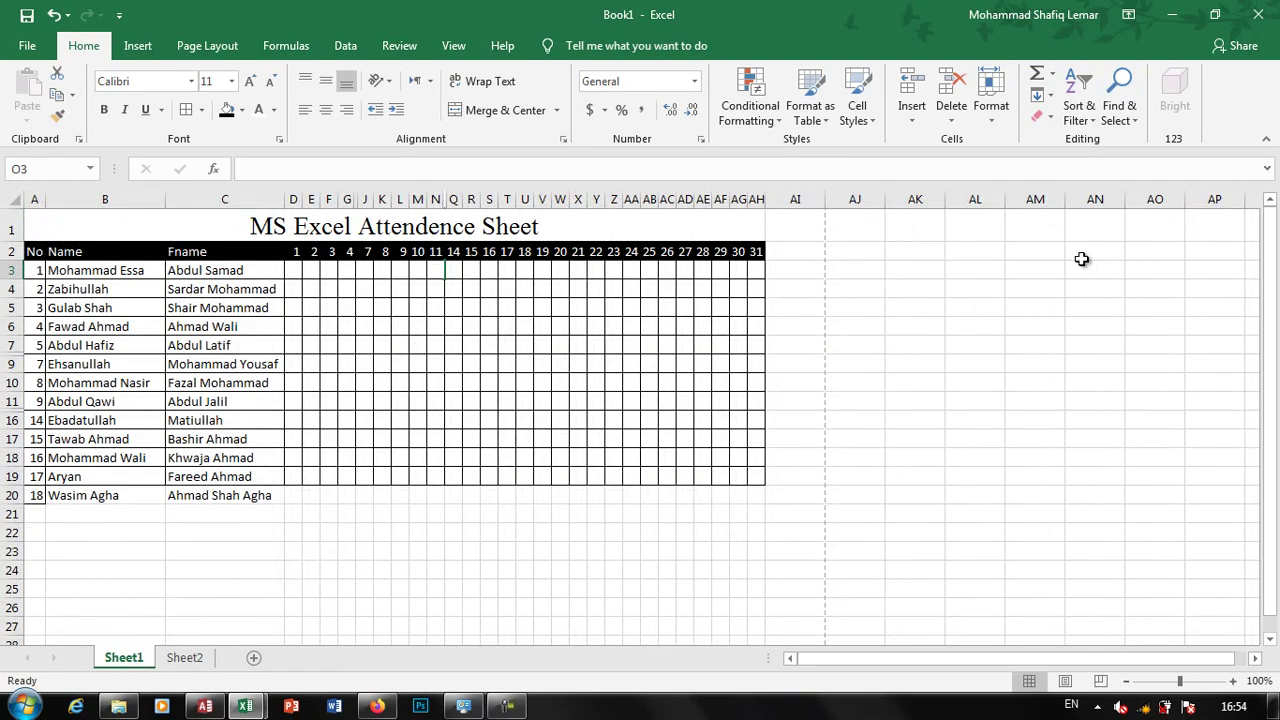
pyautogui.click(991, 95)
pyautogui.moveTo(1111, 302)
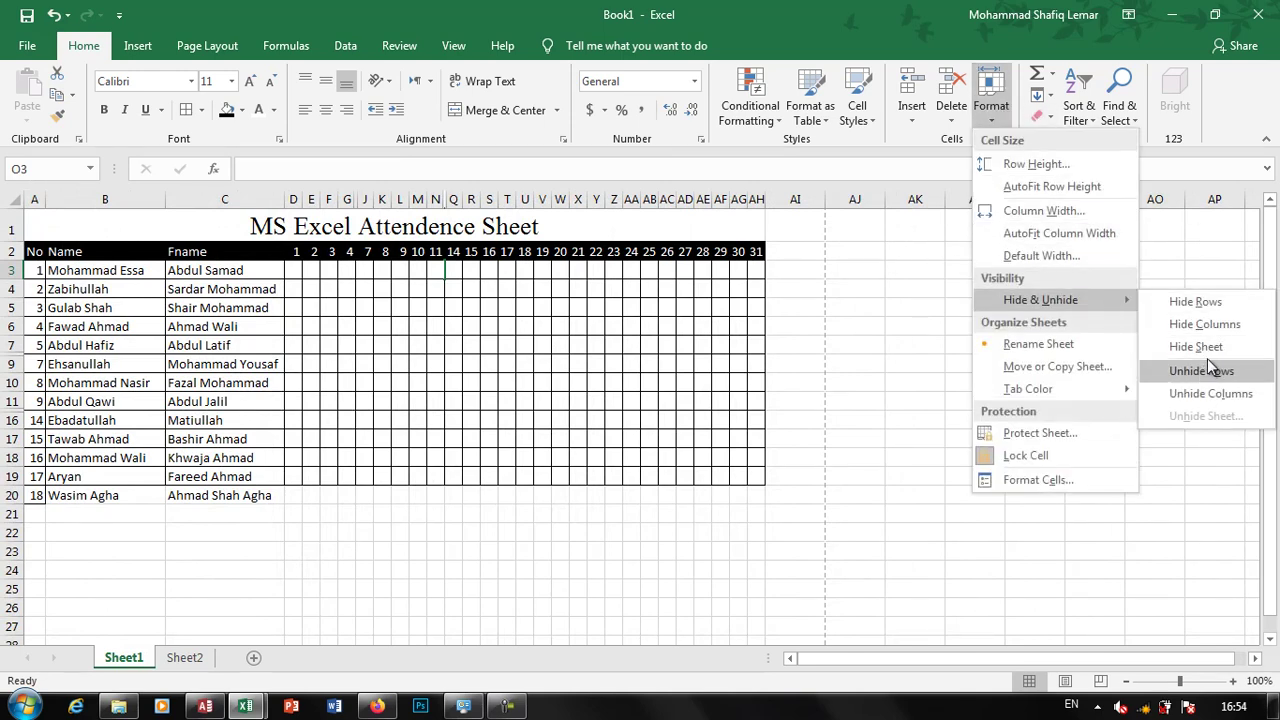
pyautogui.click(1198, 347)
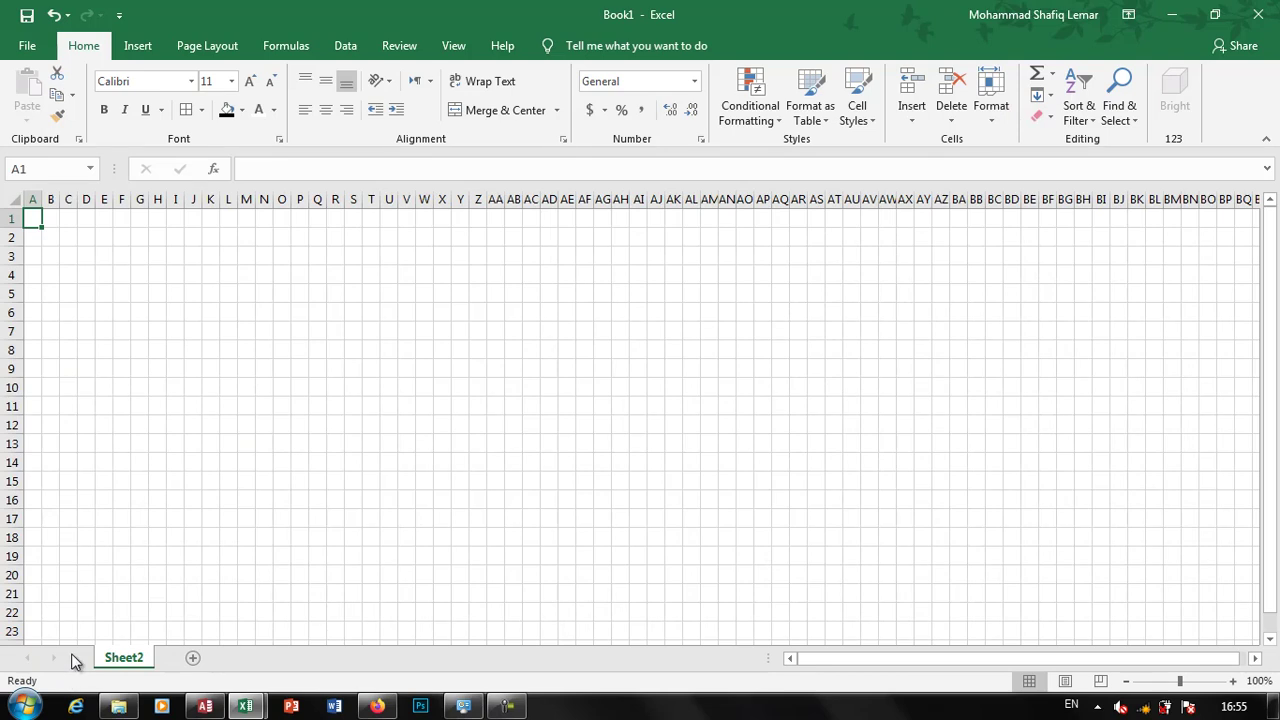
# Step: Unhide Sheet1 to bring the attendance list back into the workbook
pyautogui.click(992, 118)
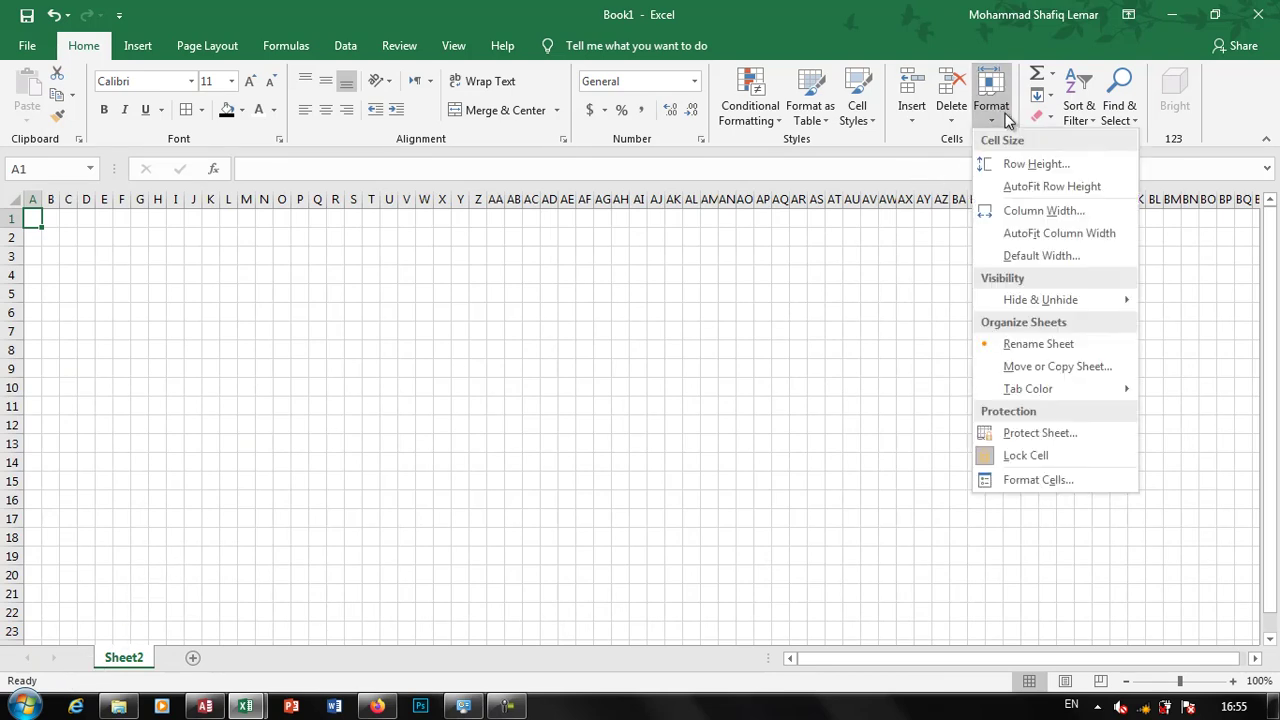
pyautogui.moveTo(1057, 300)
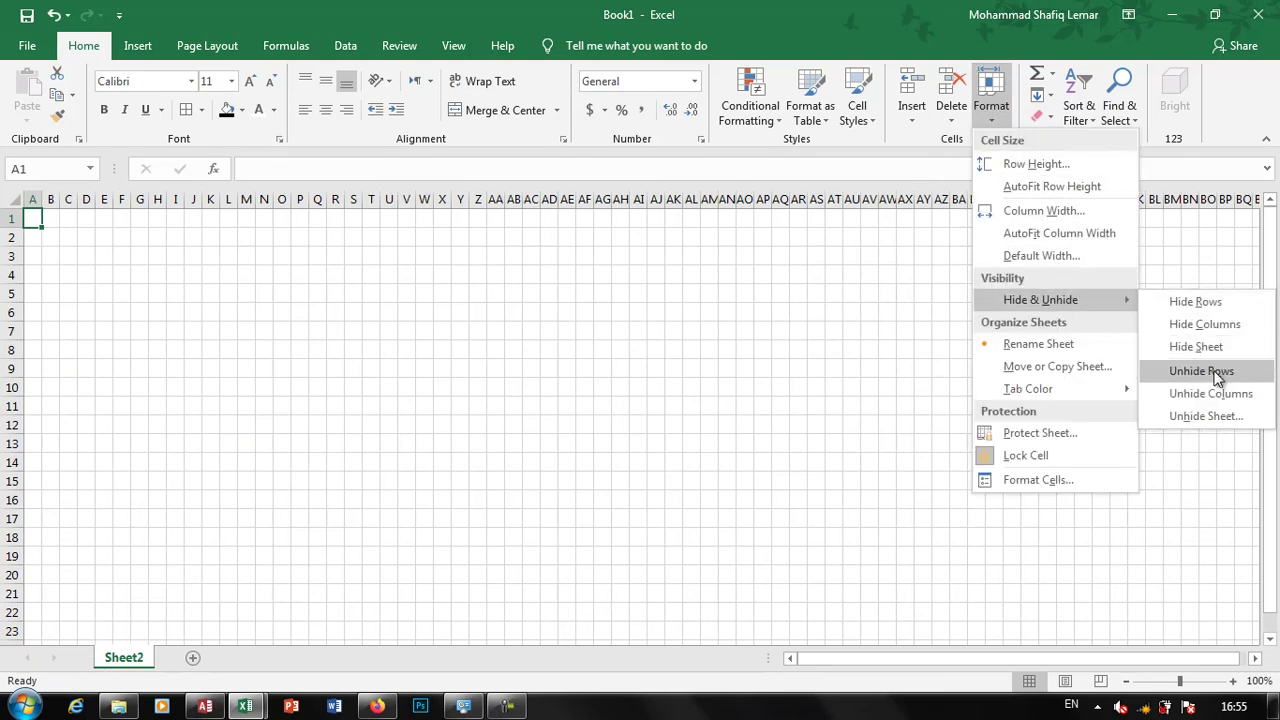
pyautogui.click(1188, 416)
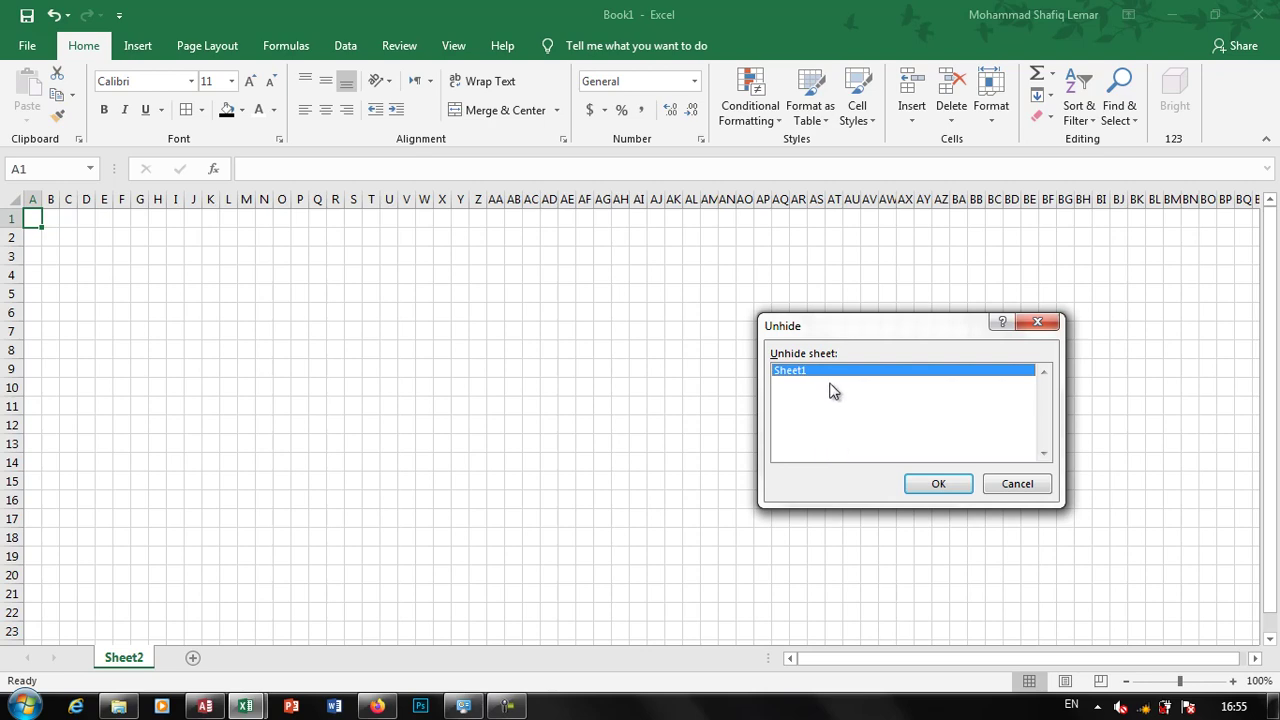
pyautogui.click(941, 480)
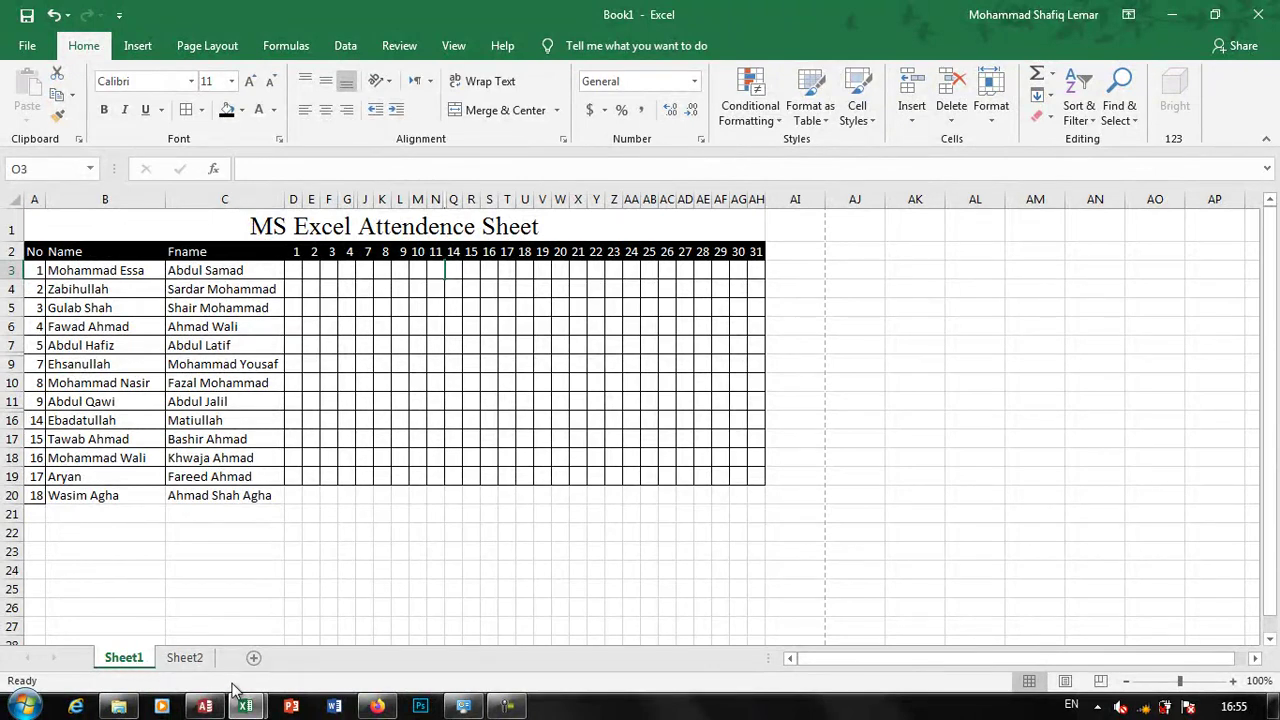
# Step: Add two new worksheets and rename Sheet1 as Att
pyautogui.click(253, 657)
pyautogui.click(350, 657)
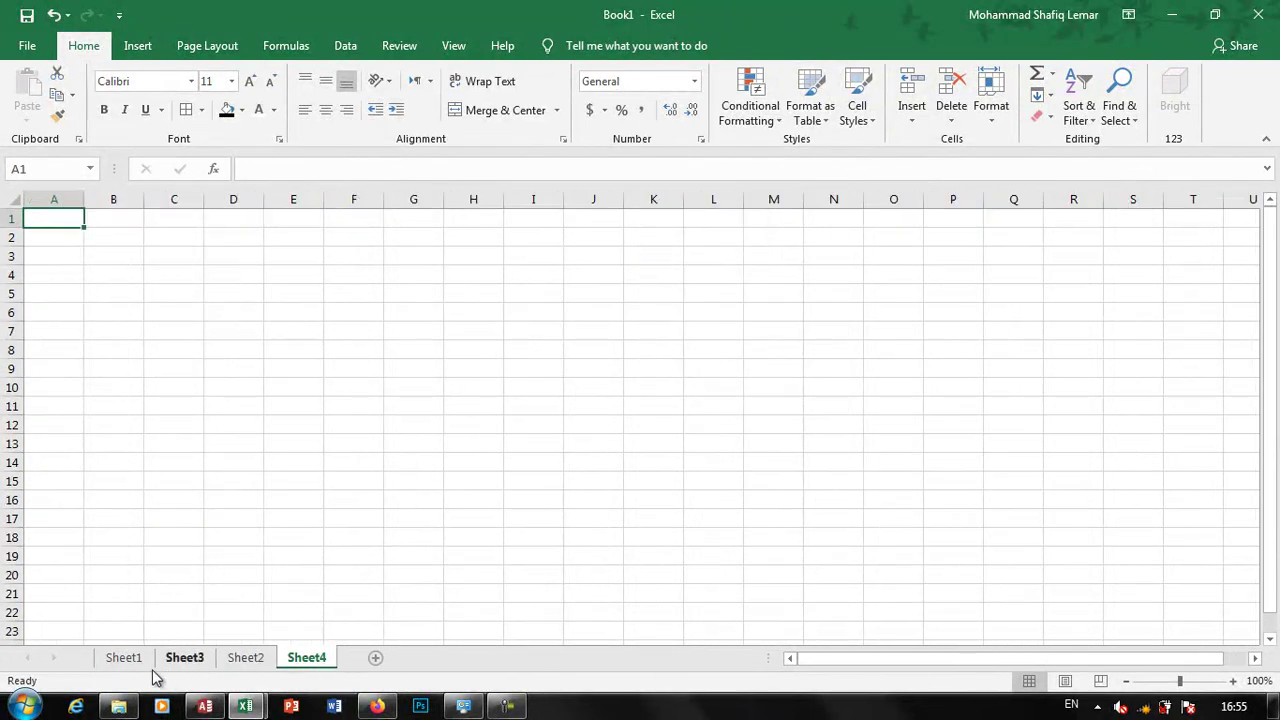
pyautogui.click(124, 658)
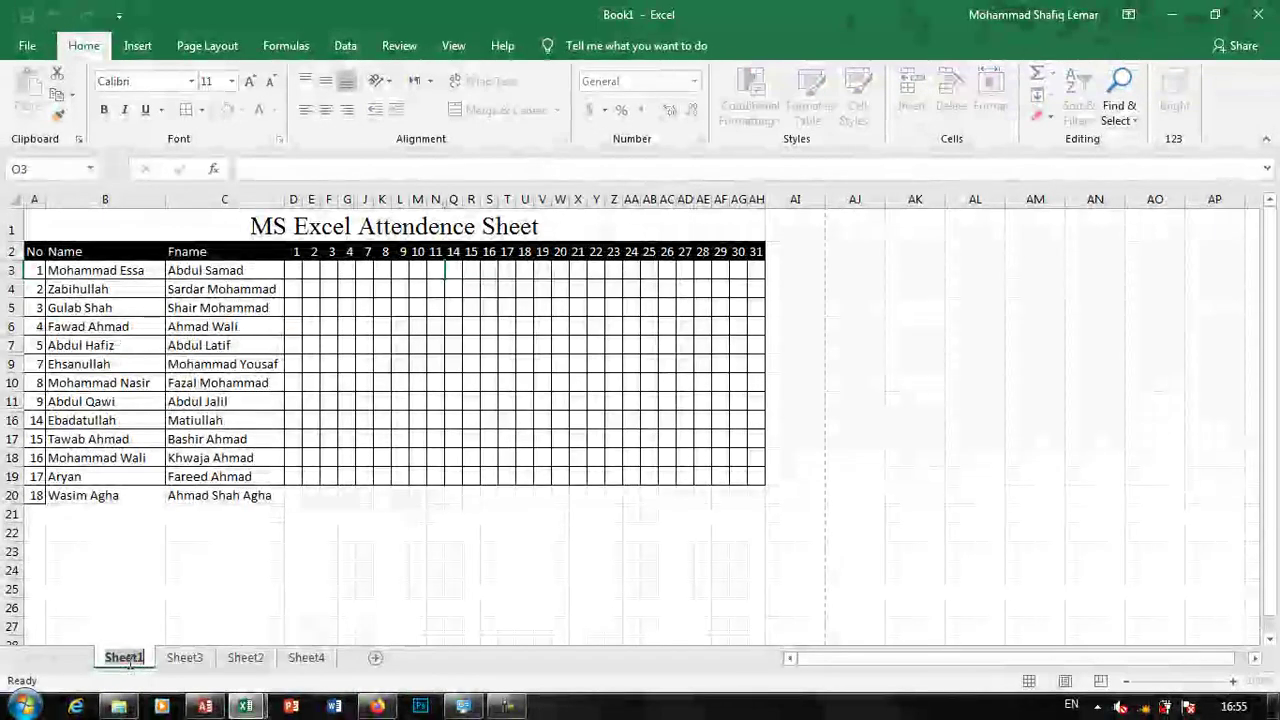
pyautogui.write('Att')
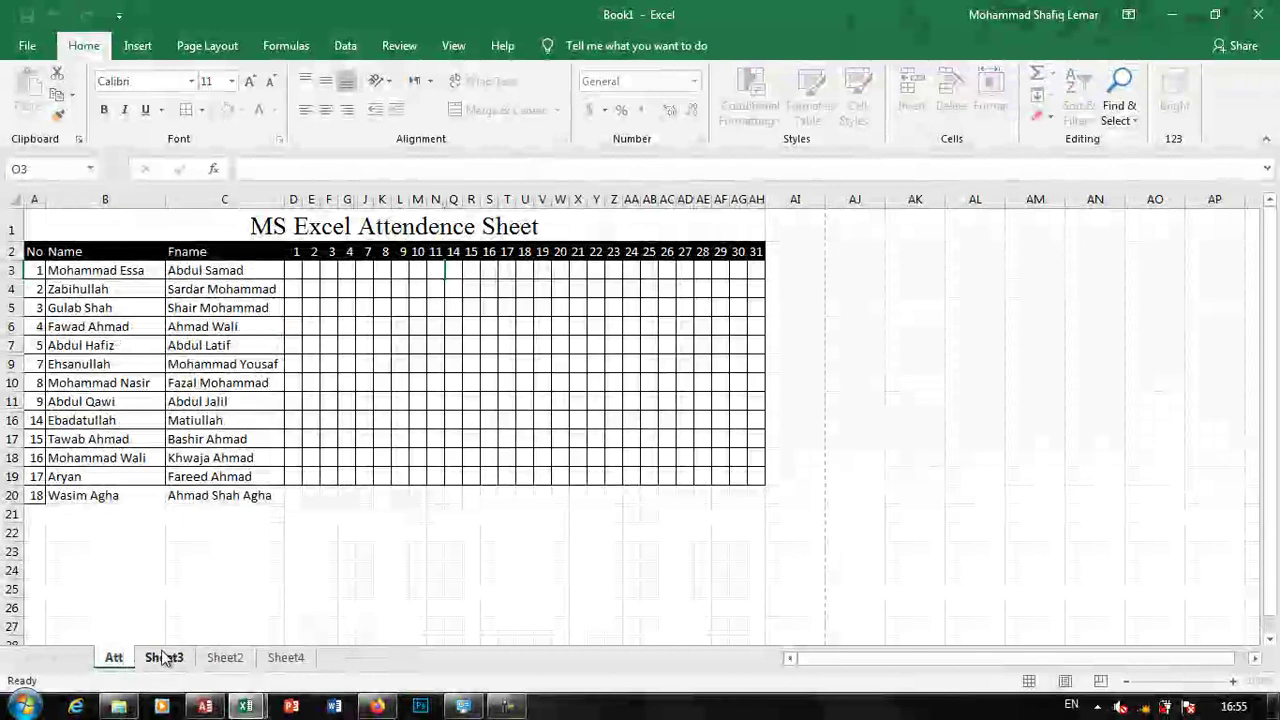
# Step: Rename Sheet3 as Second
pyautogui.click(165, 657)
pyautogui.doubleClick(165, 657)
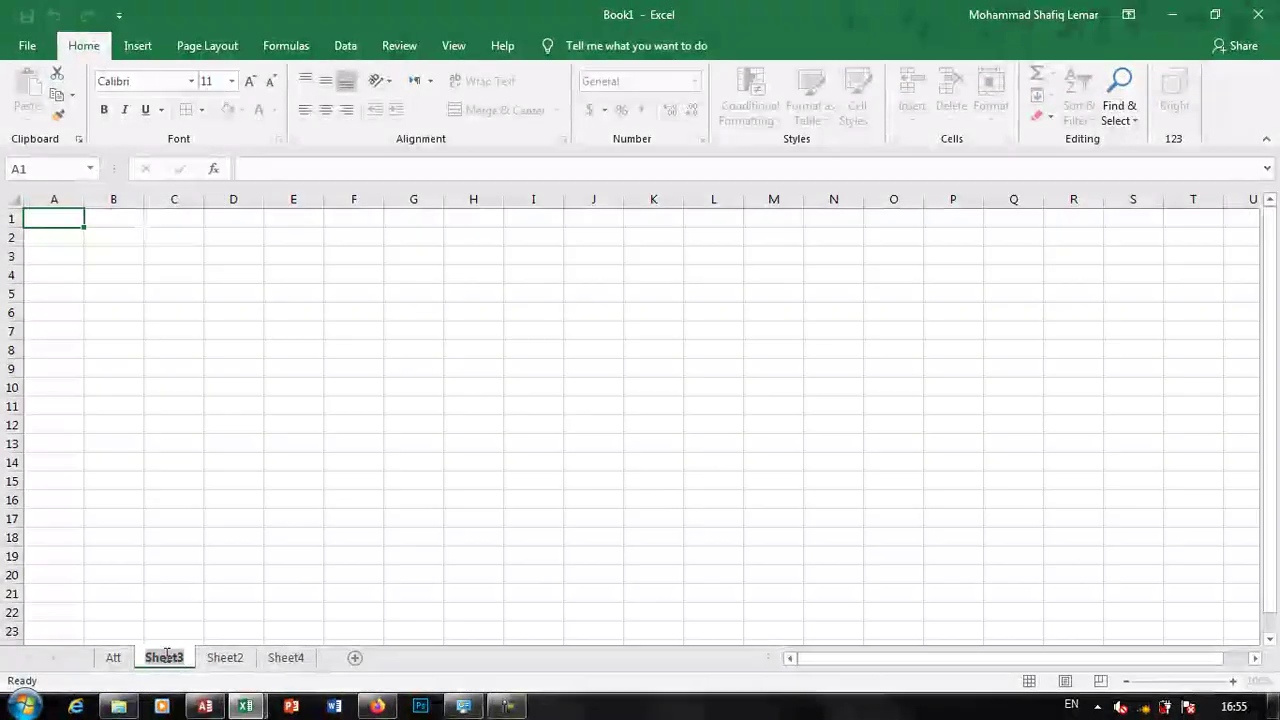
pyautogui.write('Second')
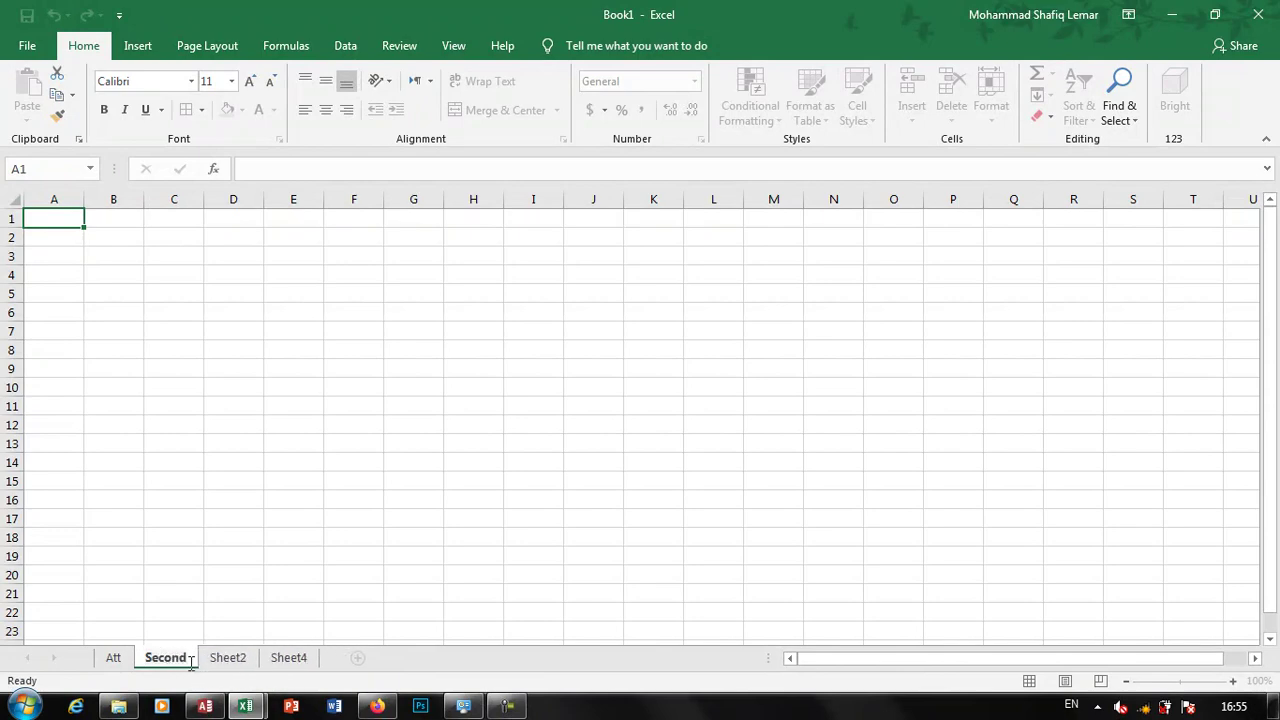
pyautogui.click(224, 662)
# Step: Hide the Second sheet and the Att sheet
pyautogui.rightClick(173, 663)
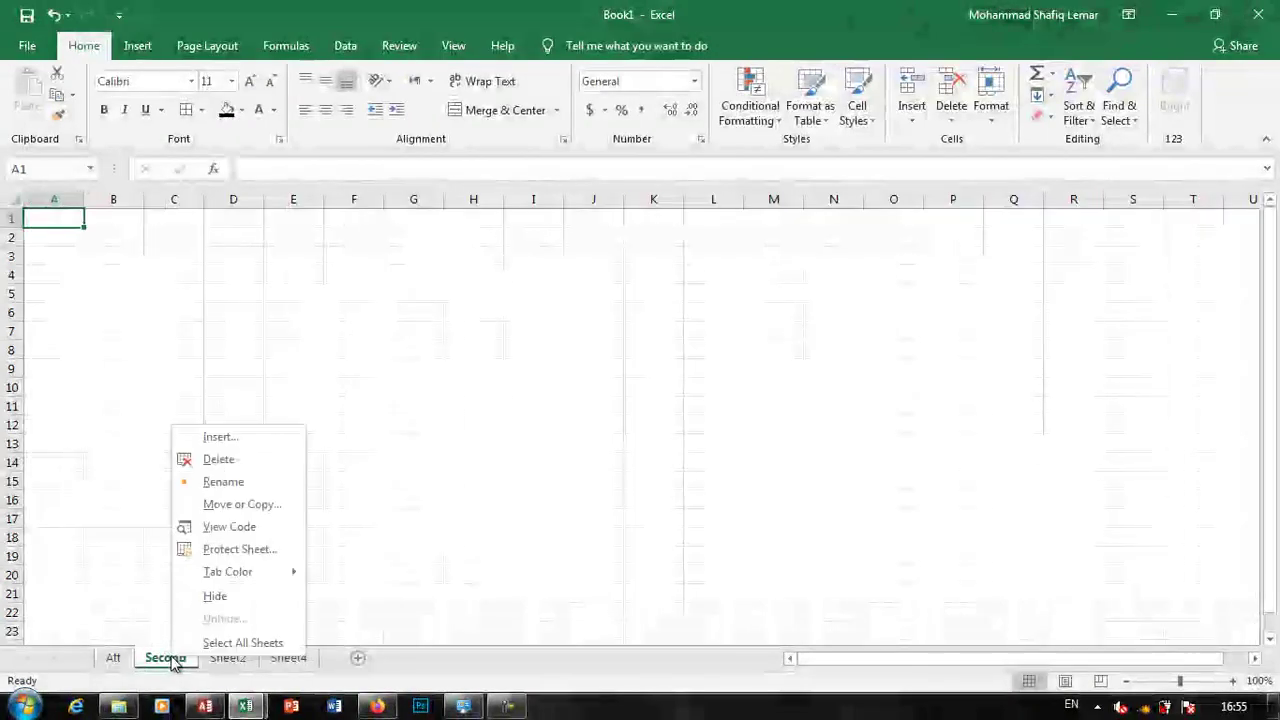
pyautogui.click(237, 600)
pyautogui.rightClick(115, 663)
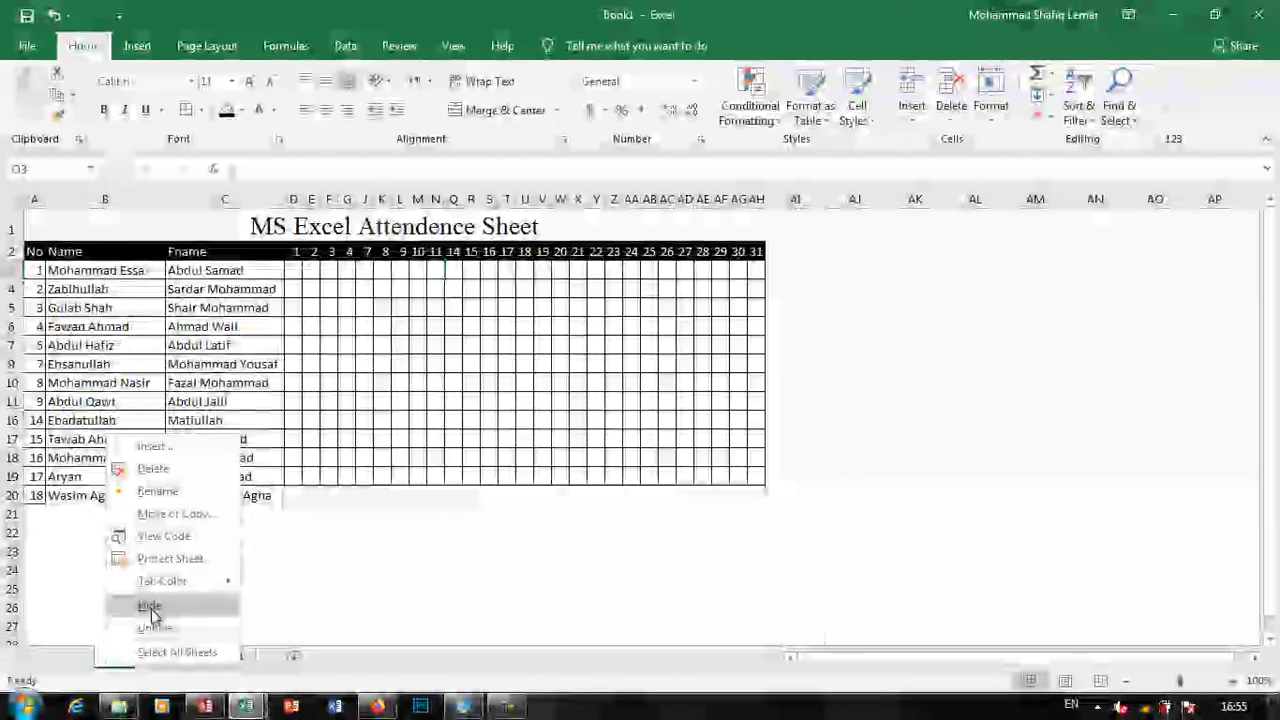
pyautogui.click(150, 610)
pyautogui.rightClick(54, 194)
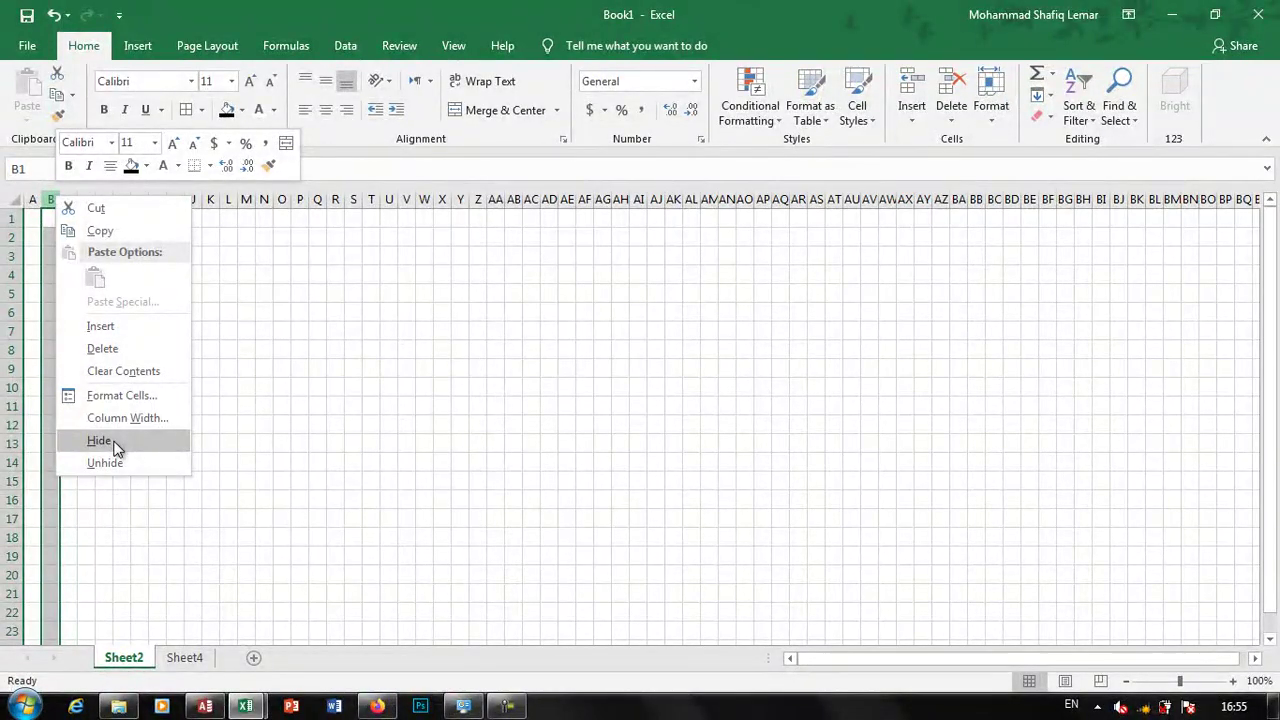
pyautogui.click(717, 306)
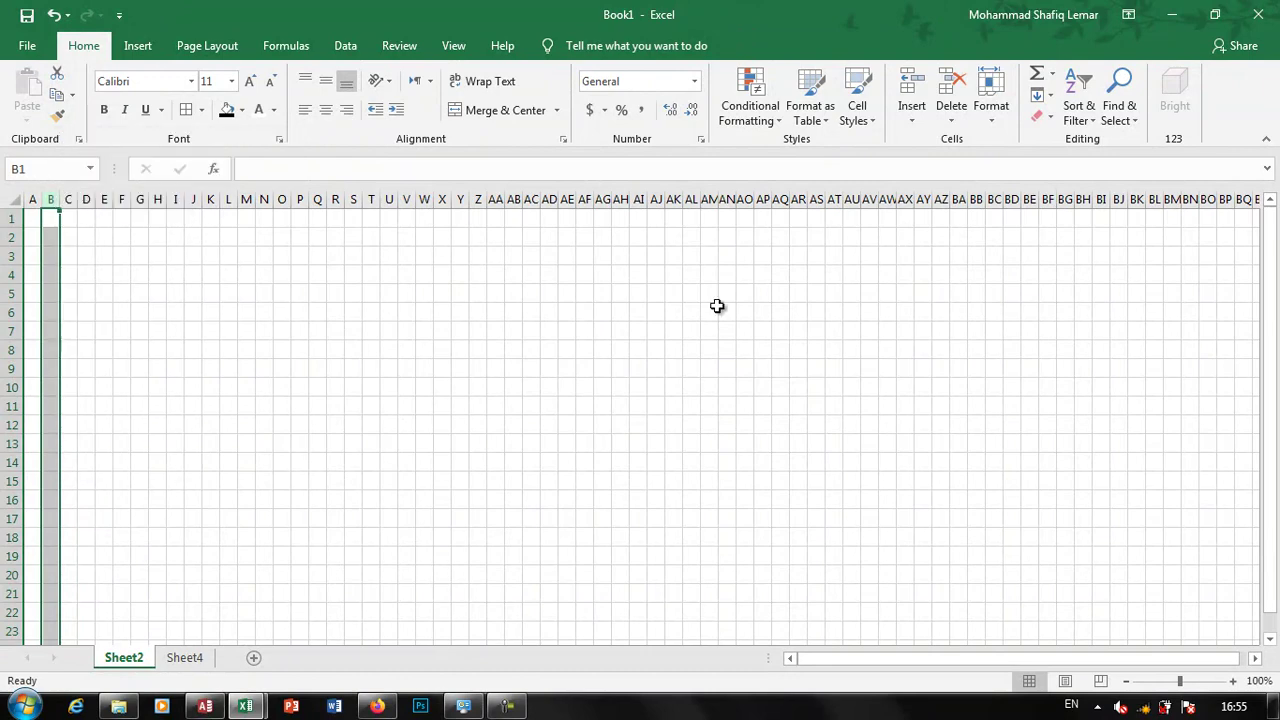
# Step: Unhide the Att sheet, leaving the Second sheet hidden
pyautogui.click(991, 100)
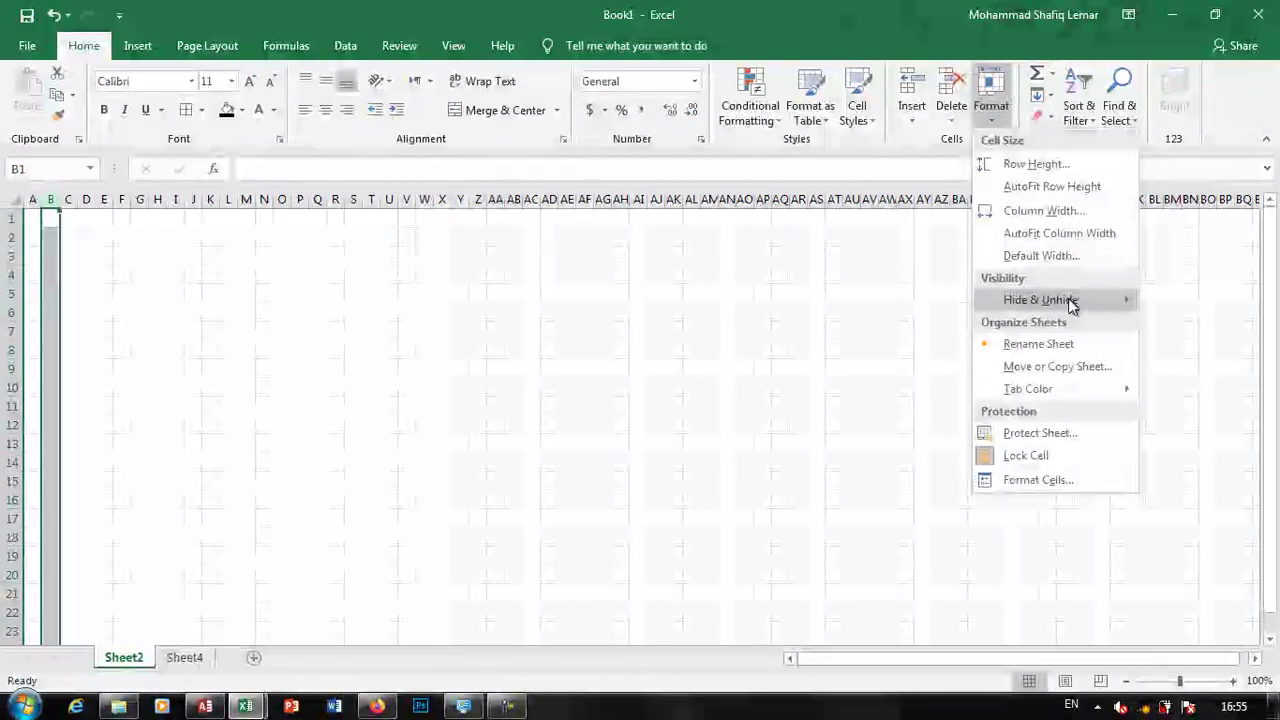
pyautogui.moveTo(1000, 300)
pyautogui.click(1206, 416)
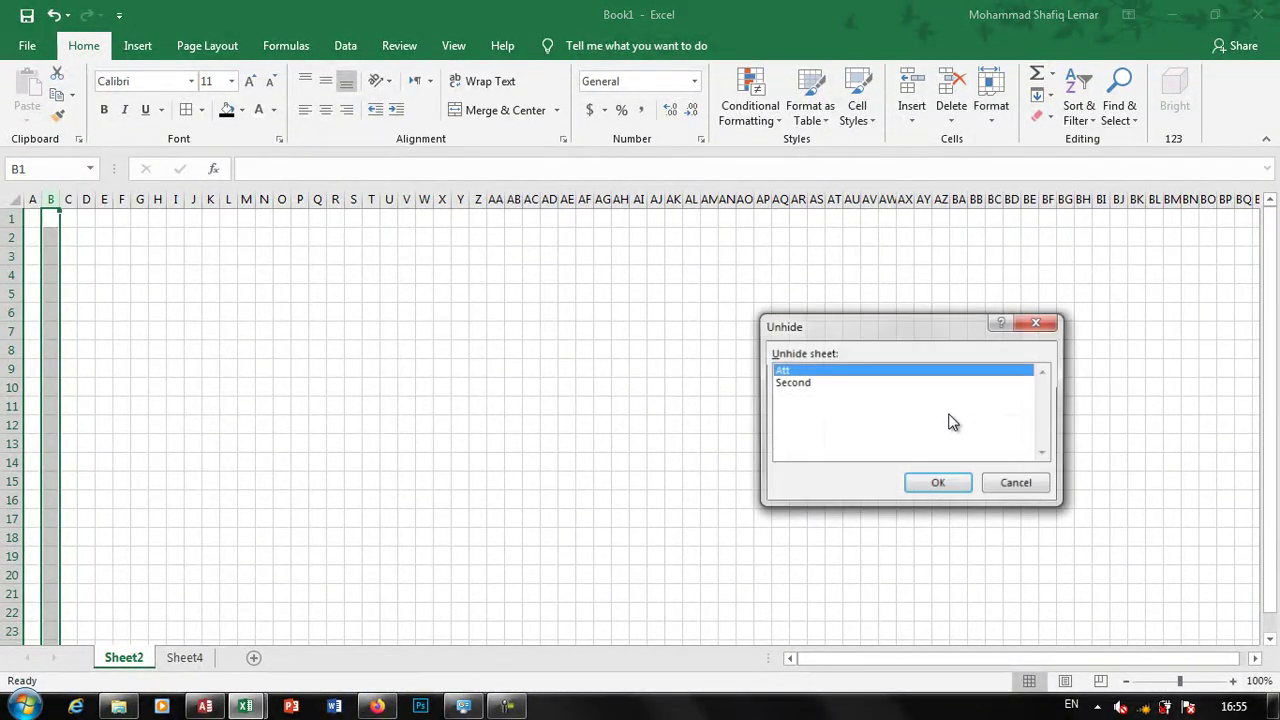
pyautogui.click(802, 384)
pyautogui.click(799, 372)
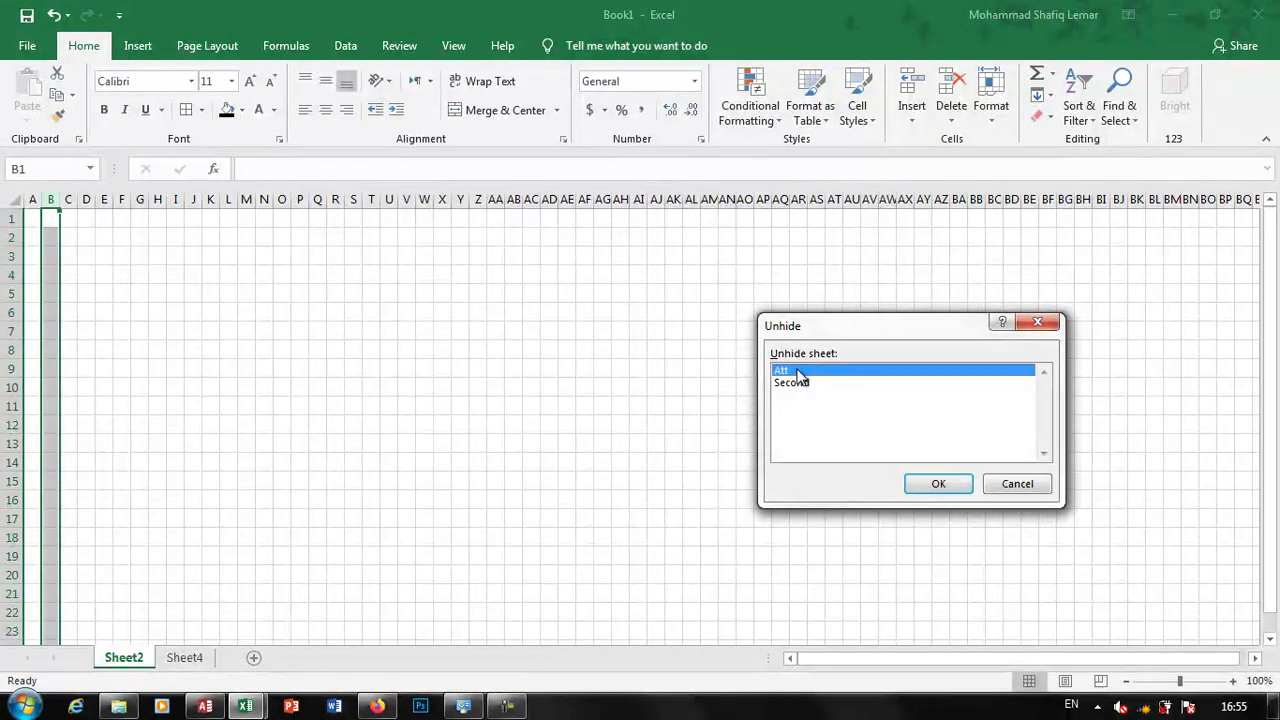
pyautogui.click(936, 485)
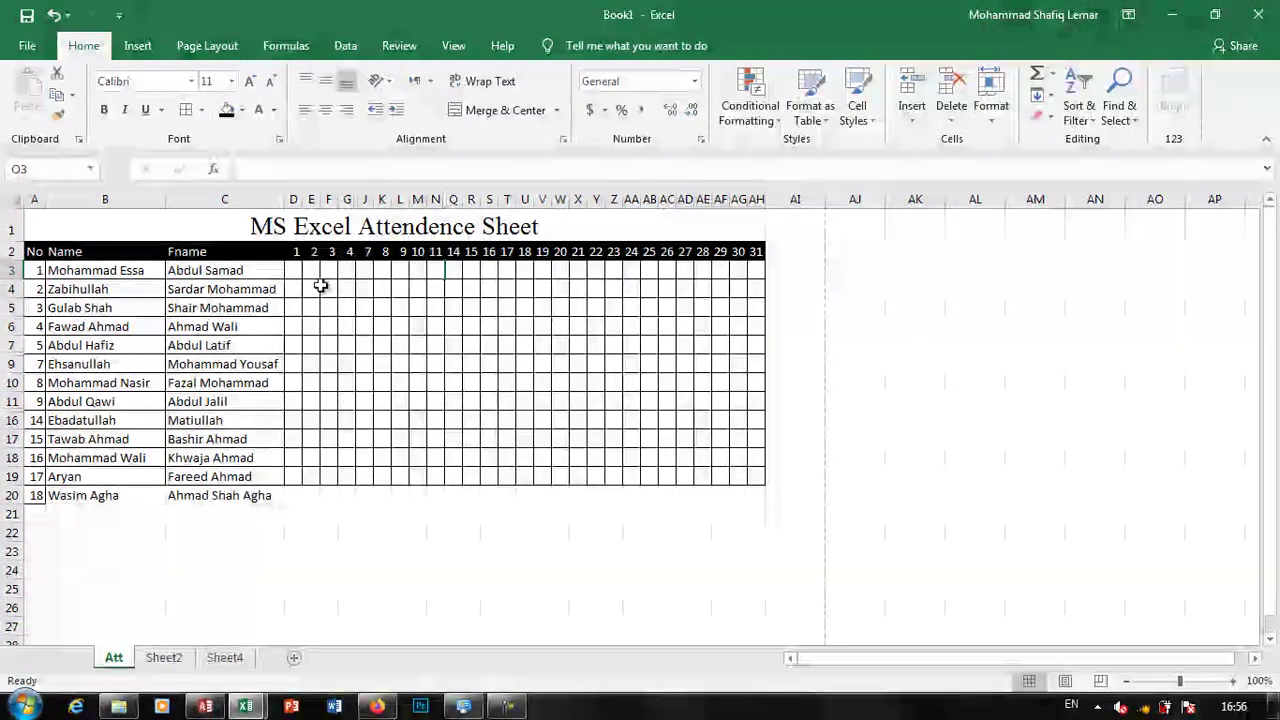
# Step: Unhide columns H and I for days 5 and 6 by selecting cells F3 to L3 across the gap
pyautogui.click(368, 268)
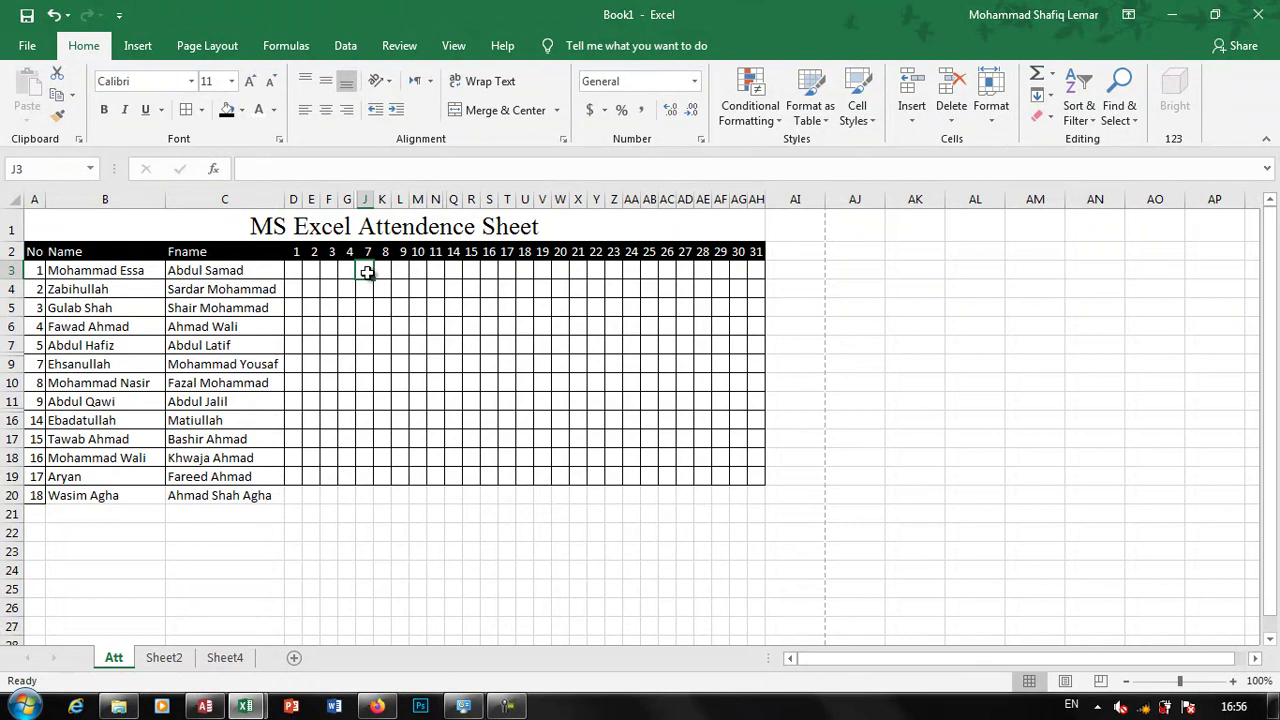
pyautogui.moveTo(368, 272); pyautogui.dragTo(320, 271)
pyautogui.click(398, 287)
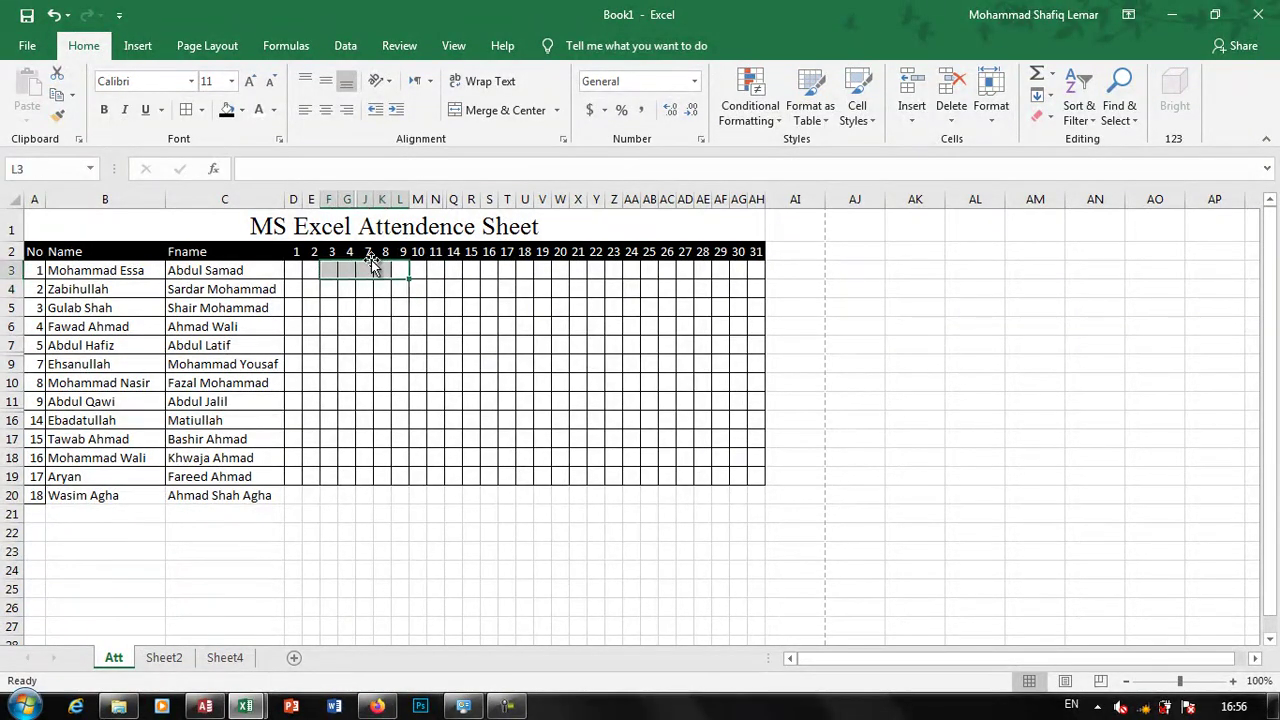
pyautogui.click(991, 108)
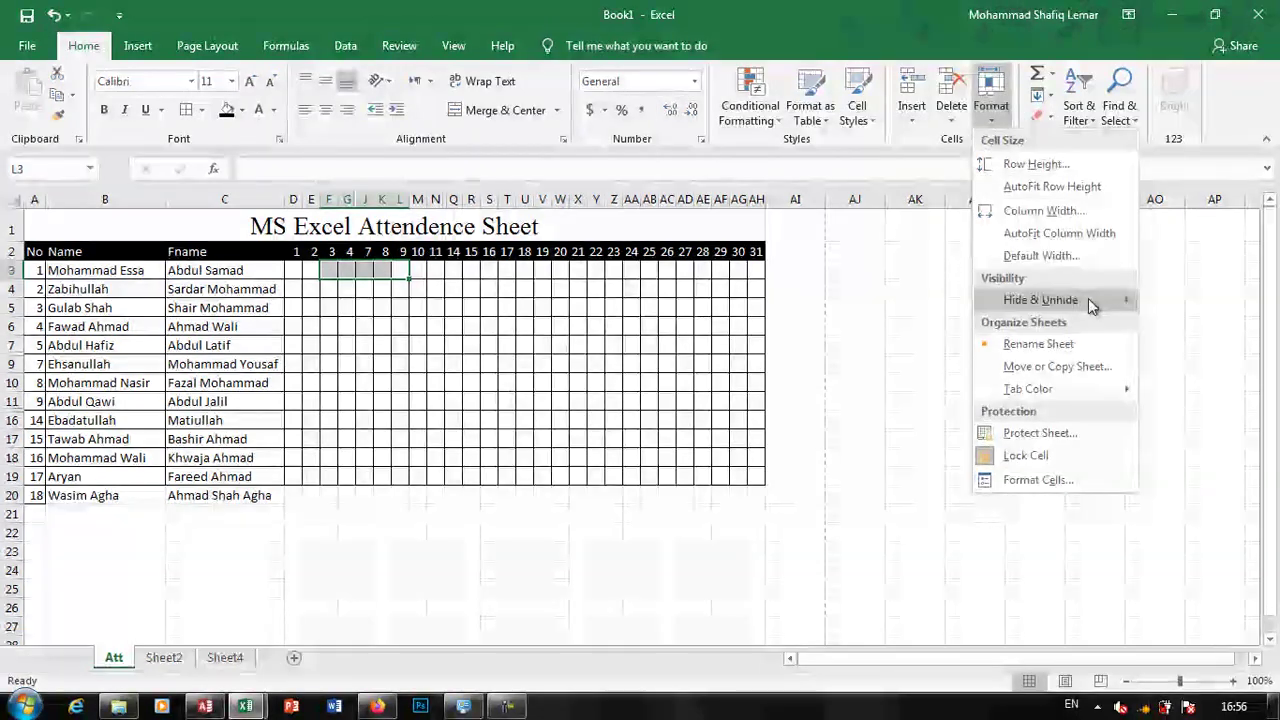
pyautogui.moveTo(1088, 298)
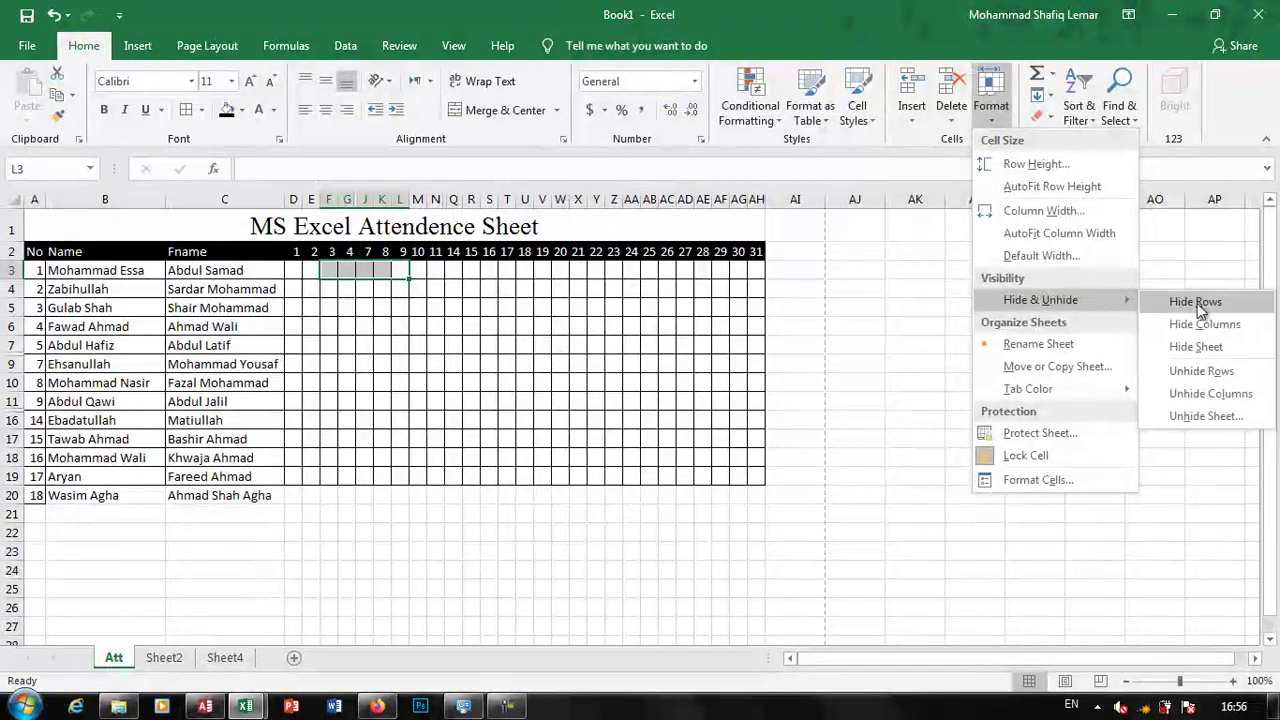
pyautogui.click(1210, 394)
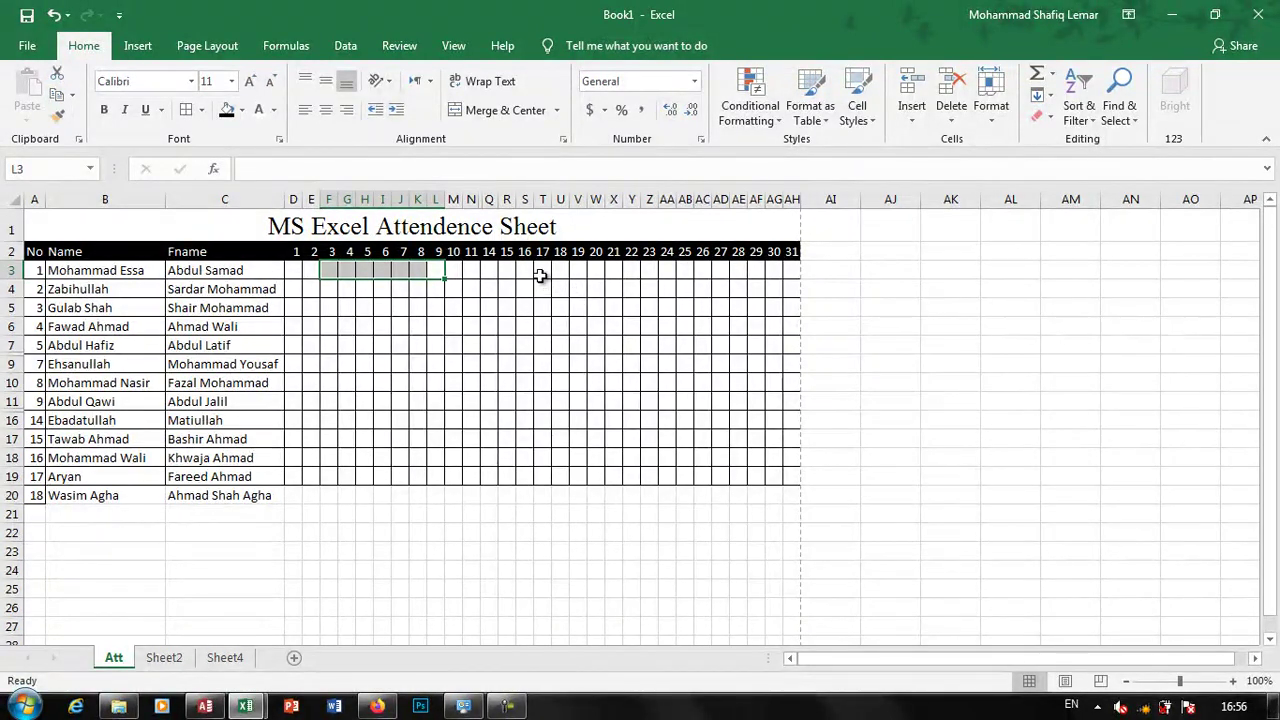
# Step: Unhide columns O and P for days 12 and 13 by selecting cells N3 to R3 across the gap
pyautogui.moveTo(505, 270); pyautogui.dragTo(466, 270)
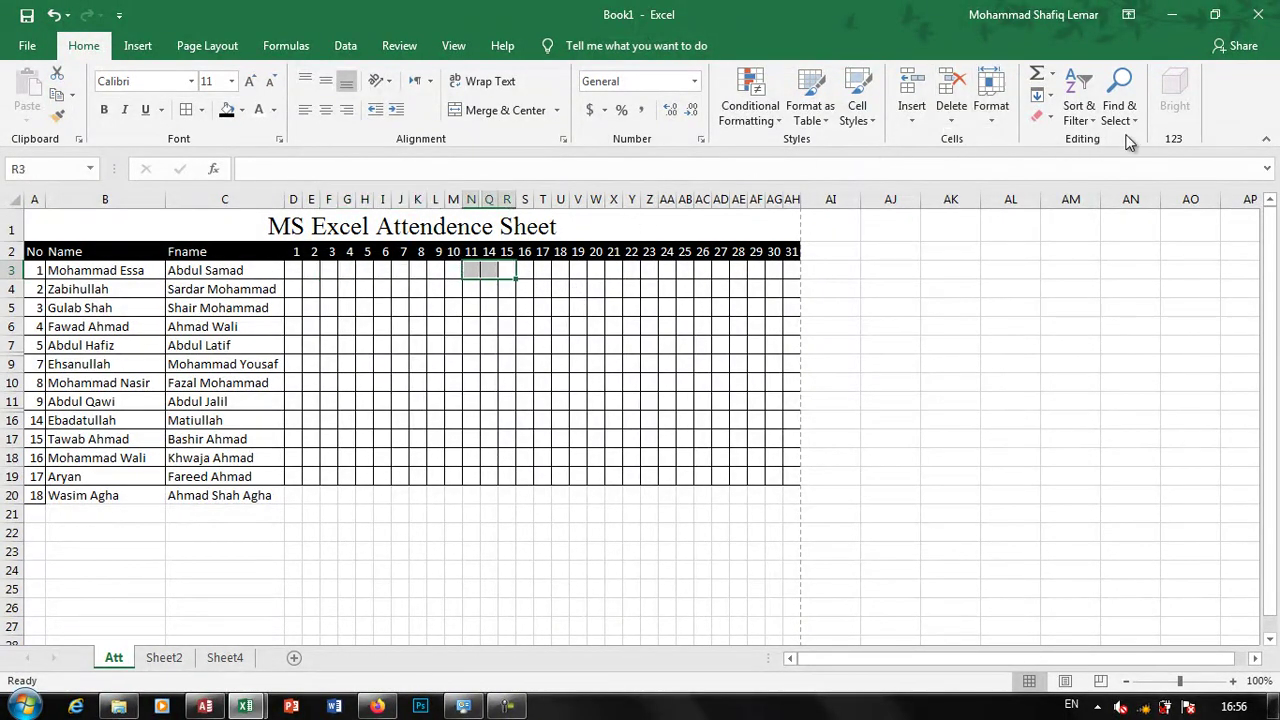
pyautogui.click(991, 100)
pyautogui.moveTo(1059, 300)
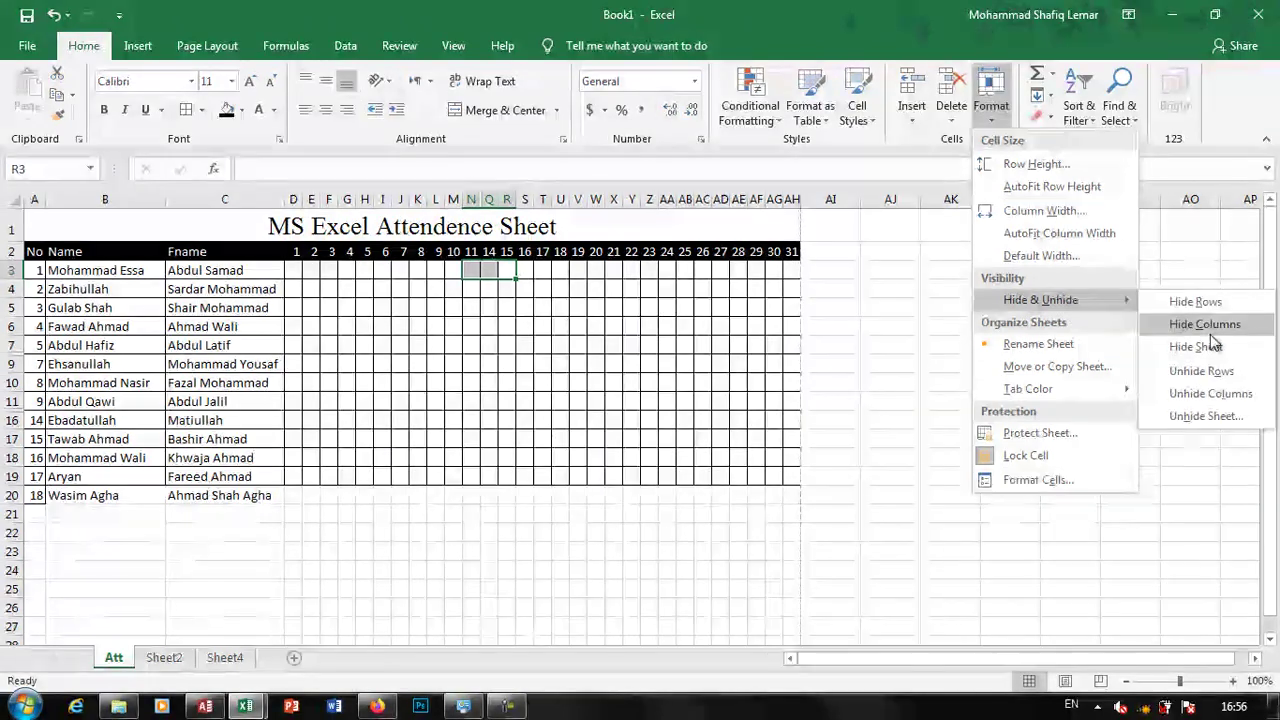
pyautogui.click(1212, 394)
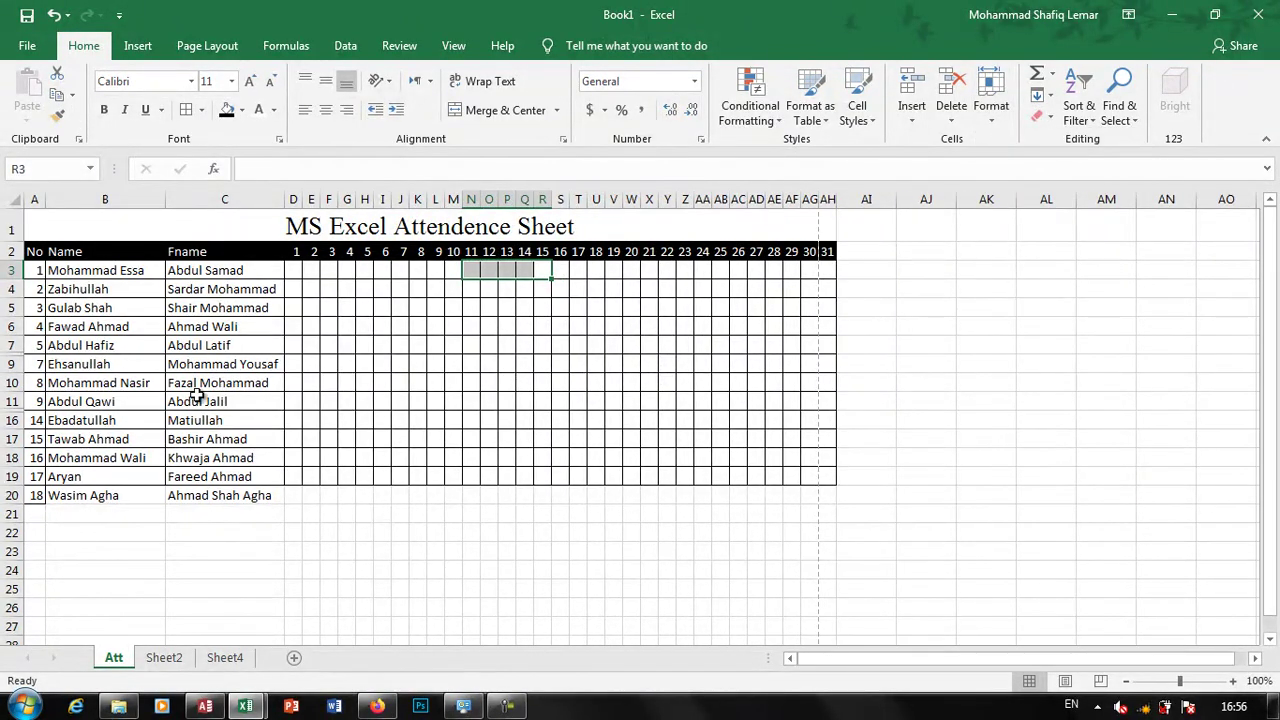
# Step: Select the attendance table from the header row down to row 24 and unhide rows 8 and 12 to 15
pyautogui.moveTo(47, 311); pyautogui.dragTo(49, 423)
pyautogui.moveTo(940, 563); pyautogui.dragTo(30, 251)
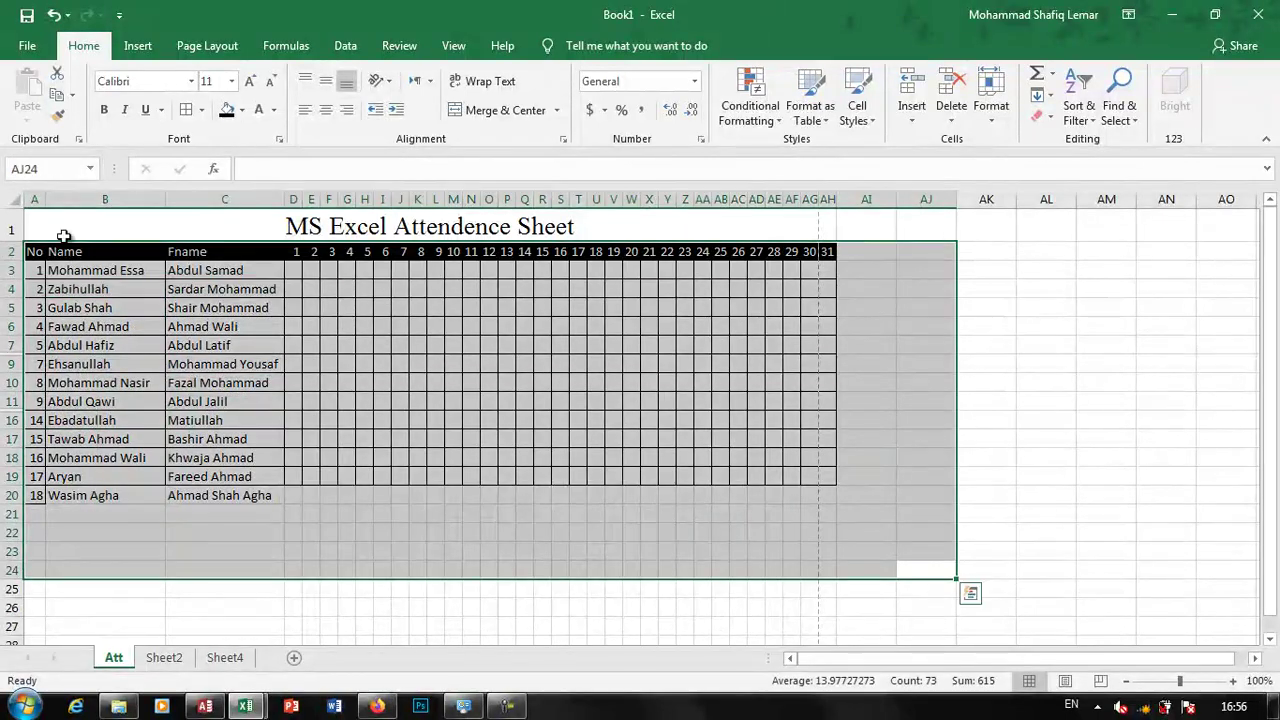
pyautogui.click(998, 118)
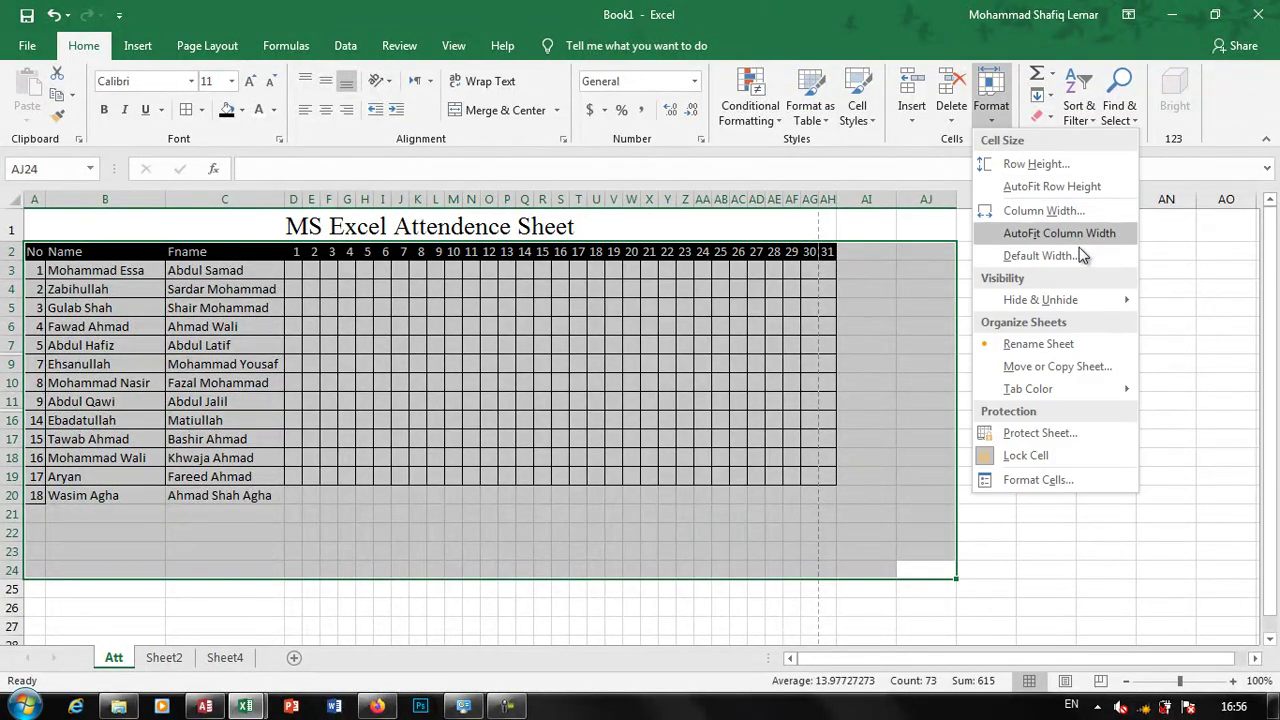
pyautogui.moveTo(1082, 320)
pyautogui.click(1206, 369)
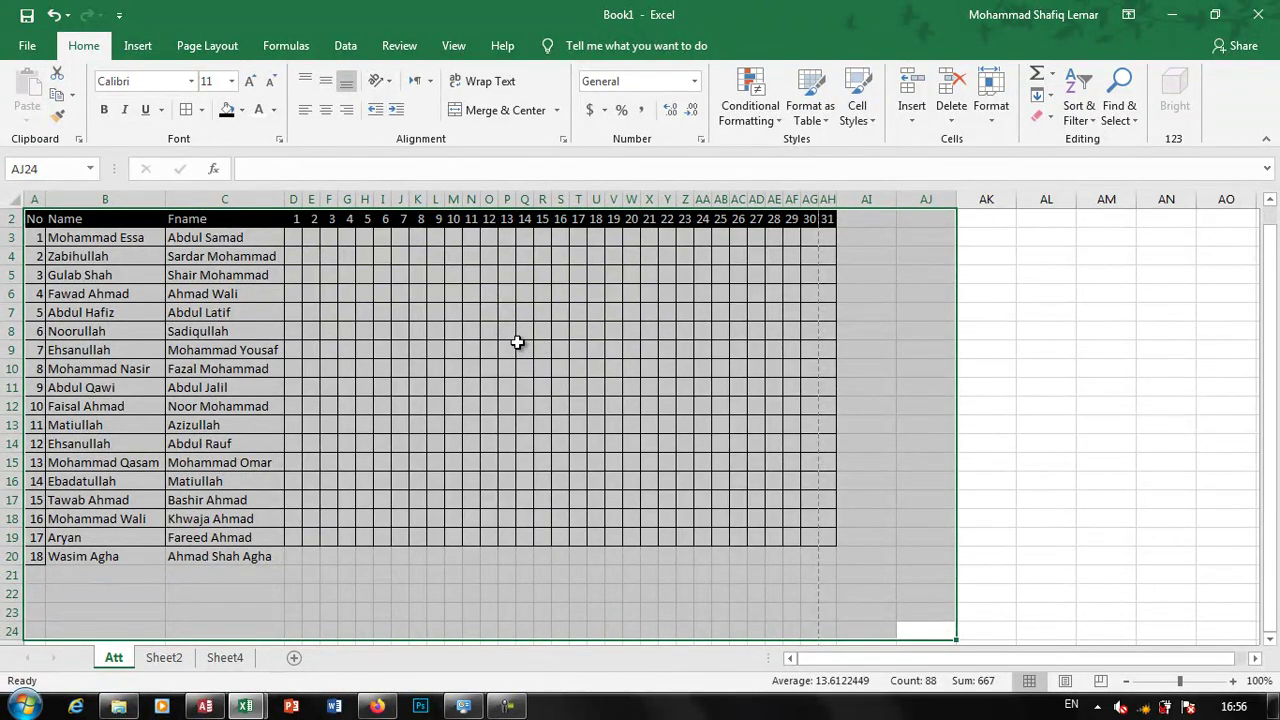
pyautogui.scroll(1, 480, 335)
pyautogui.click(376, 326)
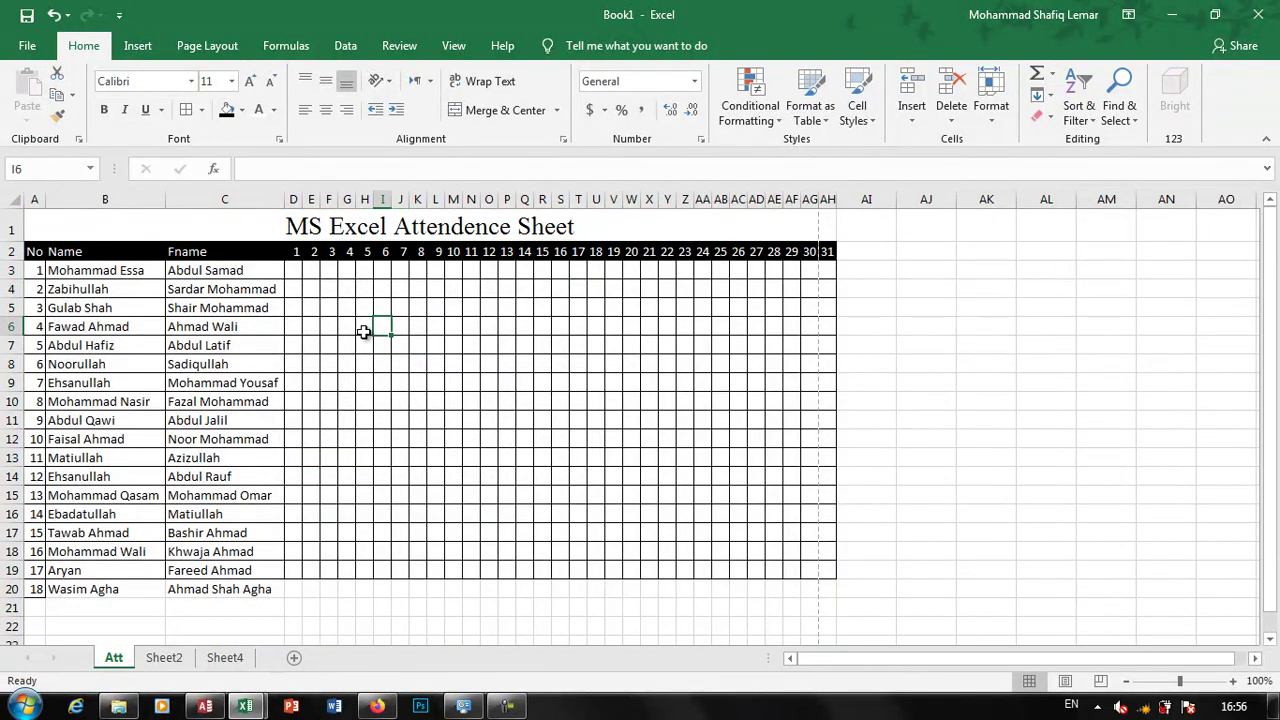
# Step: Rename Sheet2 as Rename
pyautogui.click(990, 108)
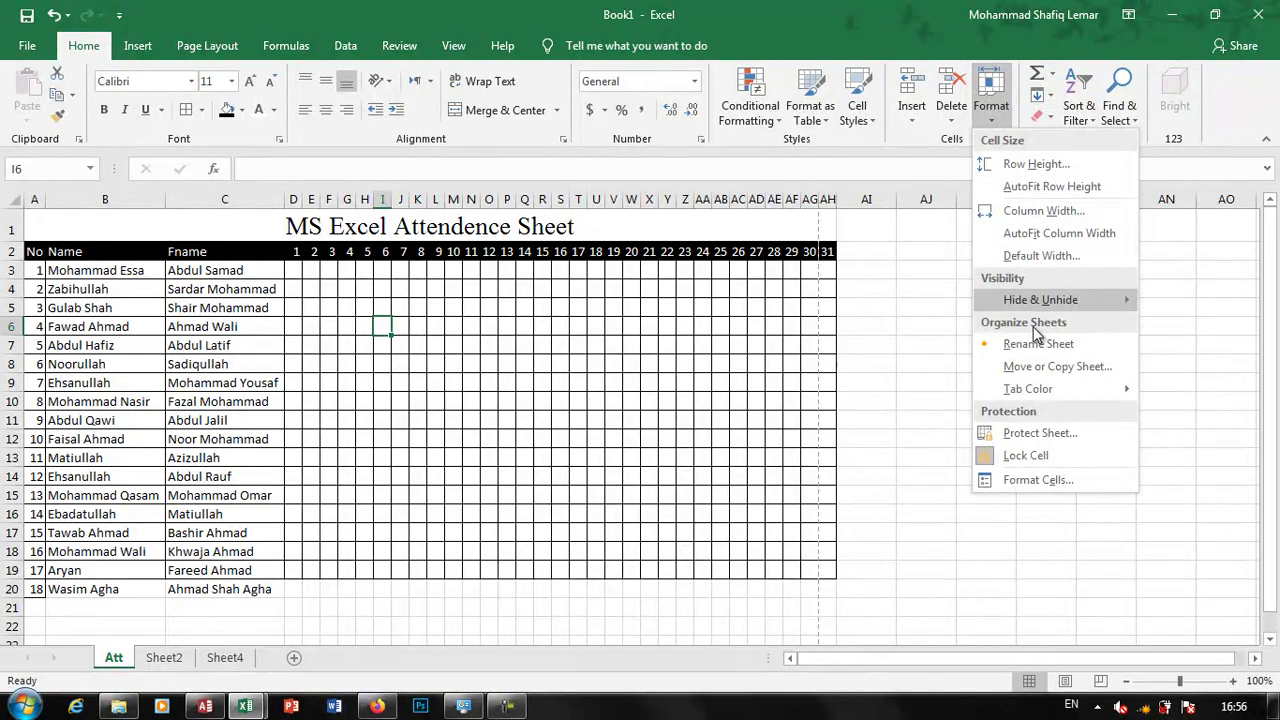
pyautogui.moveTo(1060, 299)
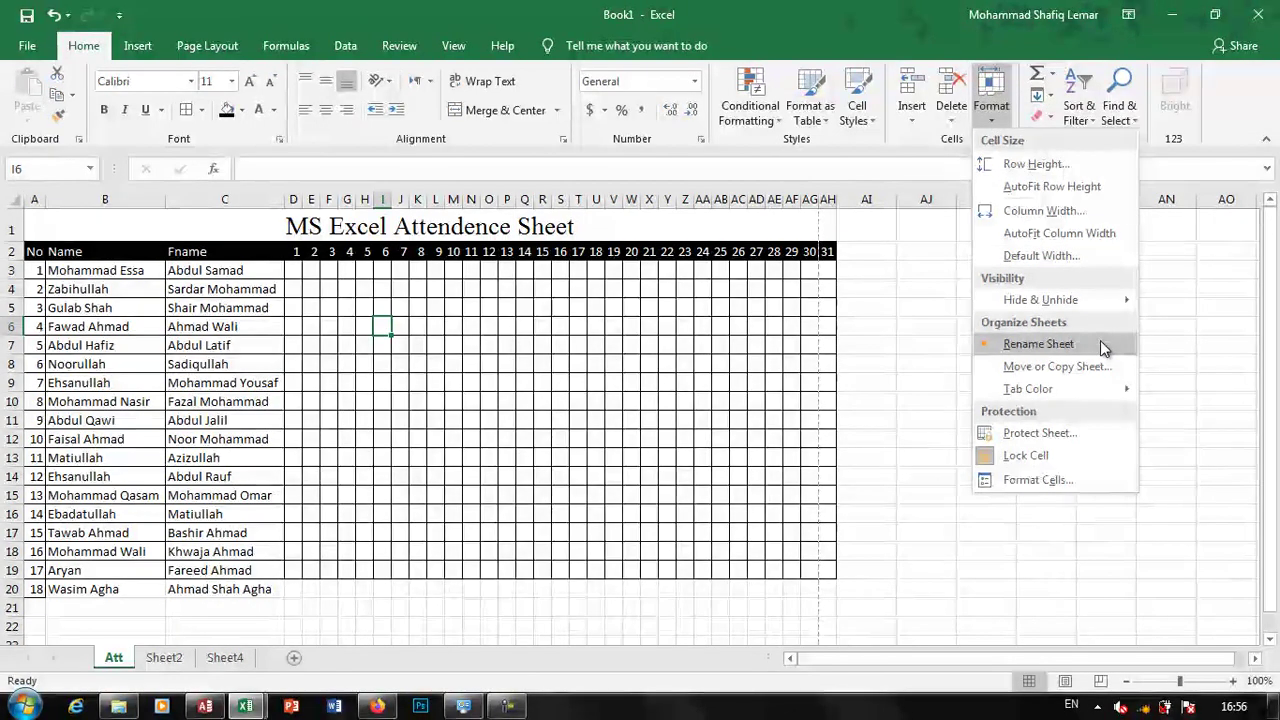
pyautogui.click(569, 388)
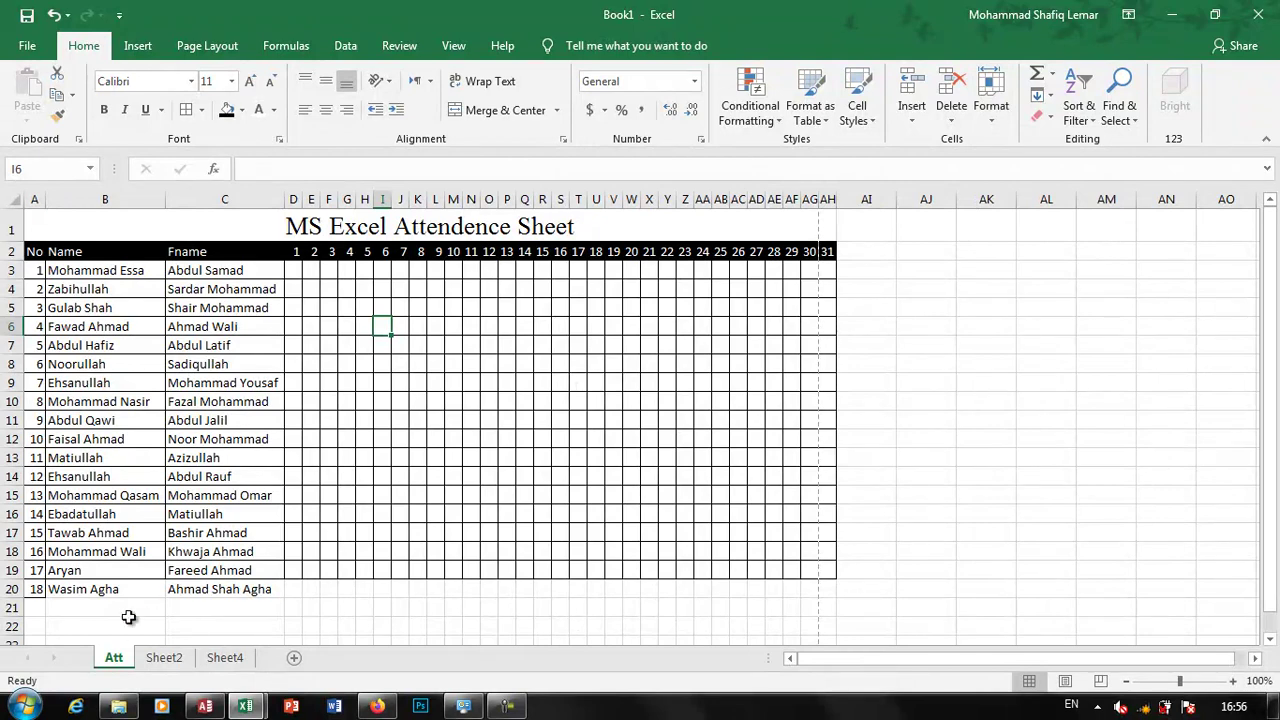
pyautogui.click(164, 659)
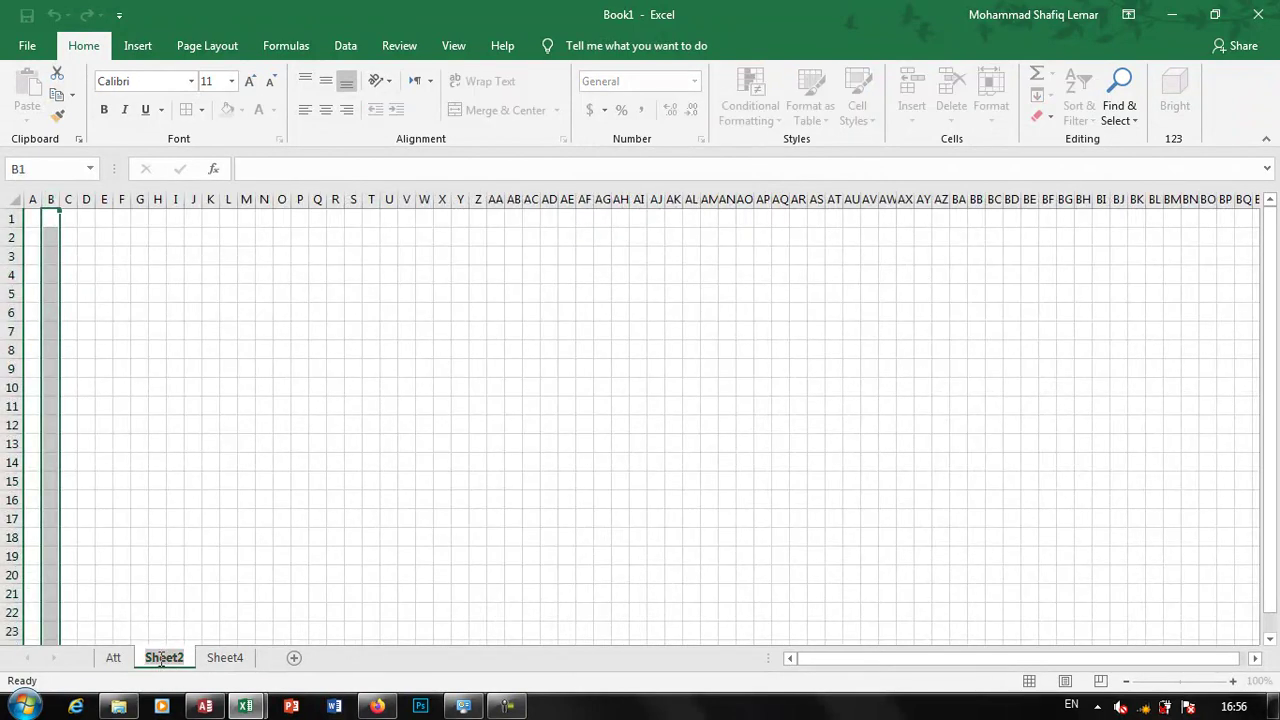
pyautogui.write('Rename')
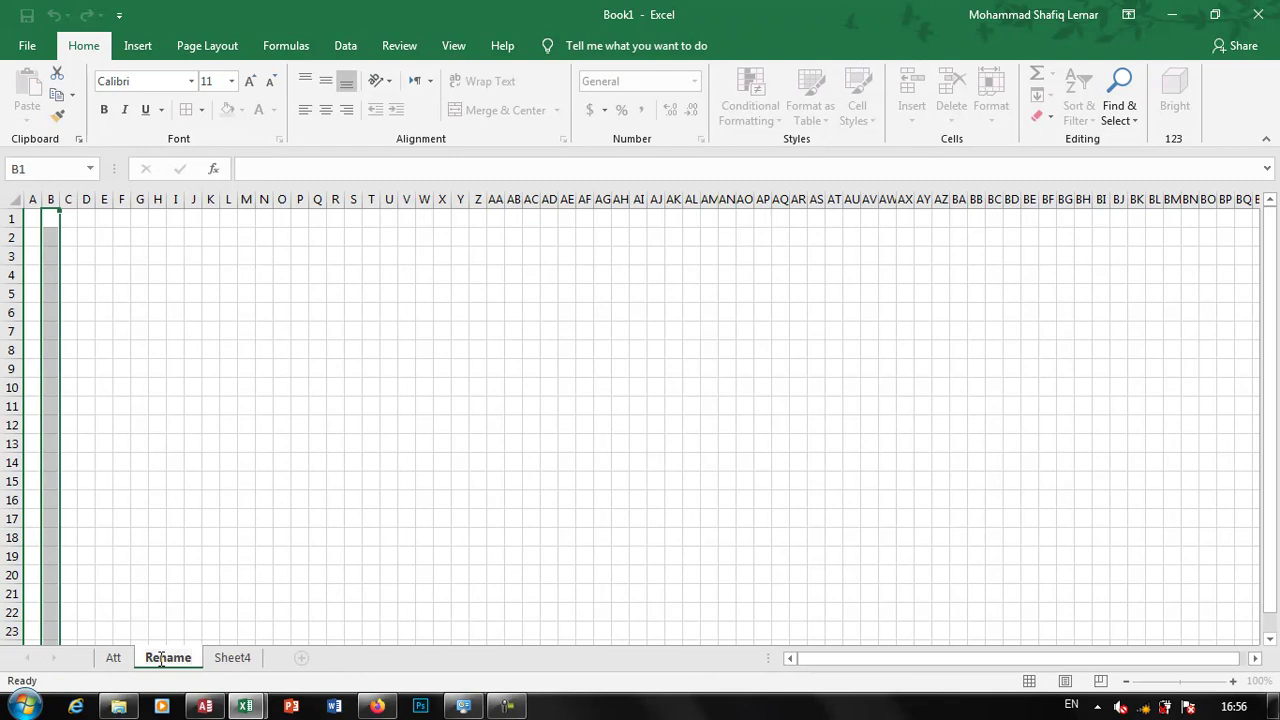
pyautogui.press('Return')
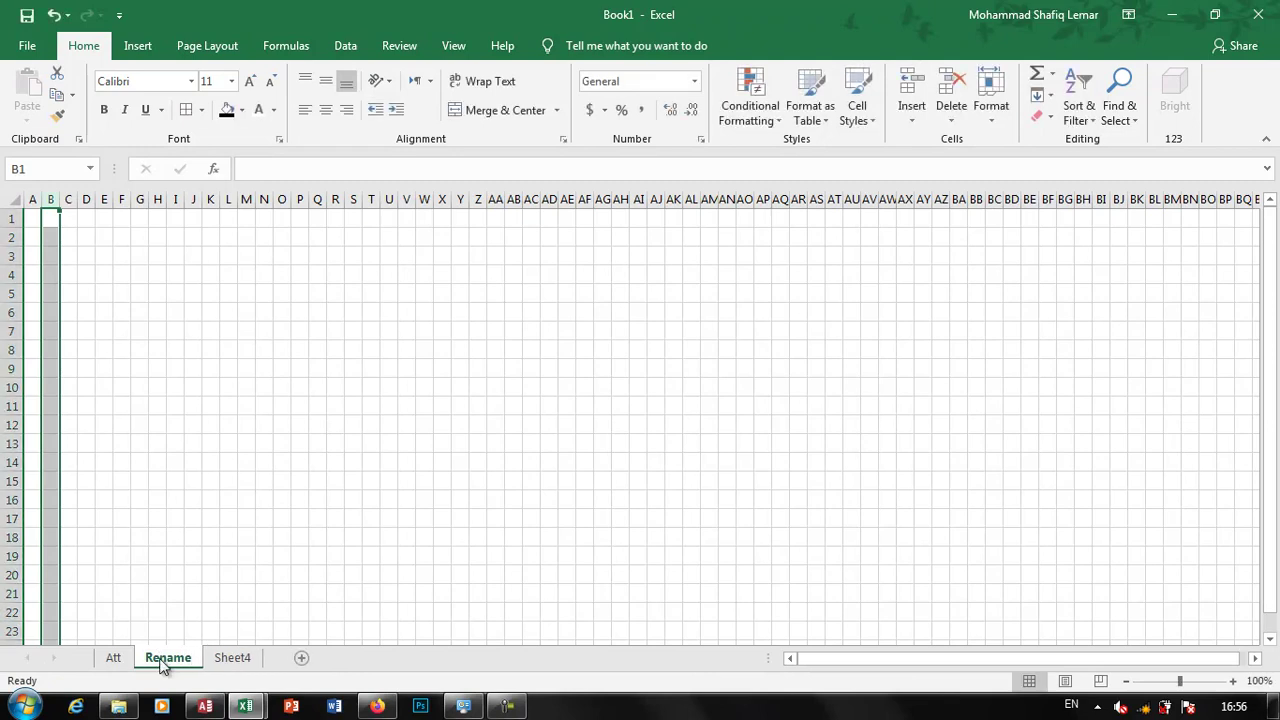
pyautogui.rightClick(163, 662)
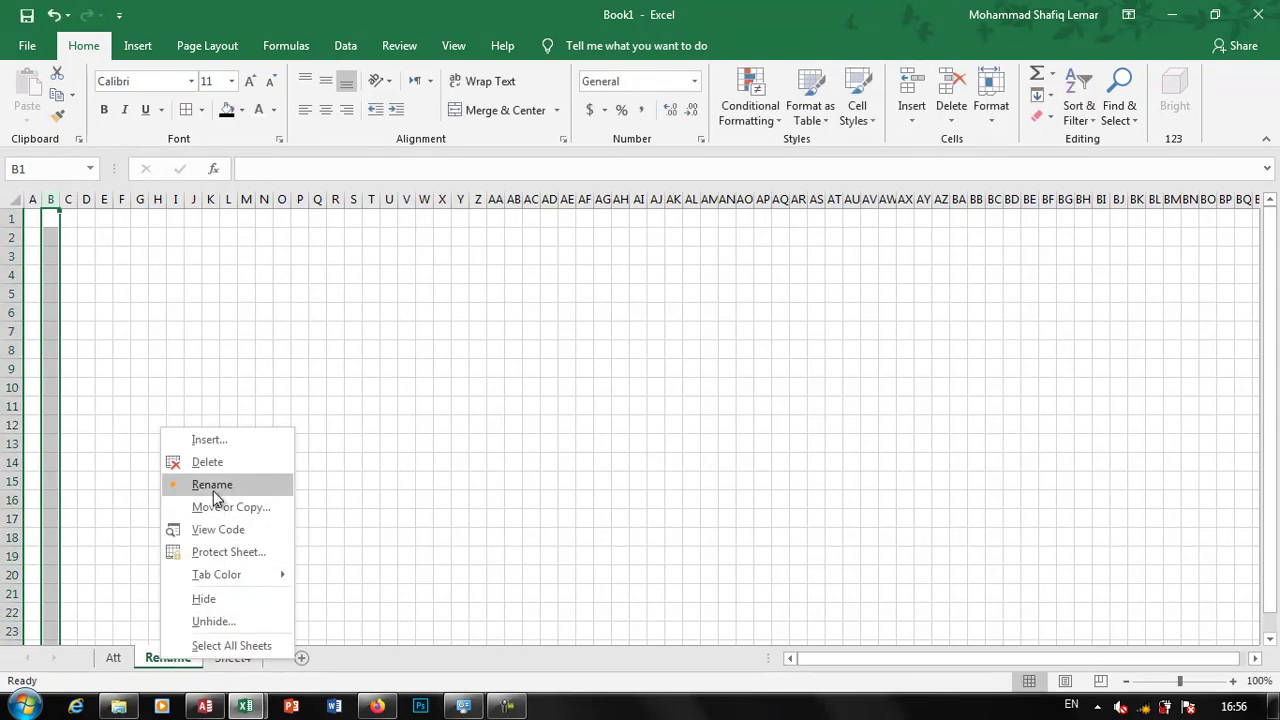
pyautogui.click(517, 500)
# Step: Rename Sheet4 as Fourth using the Format commands
pyautogui.click(240, 659)
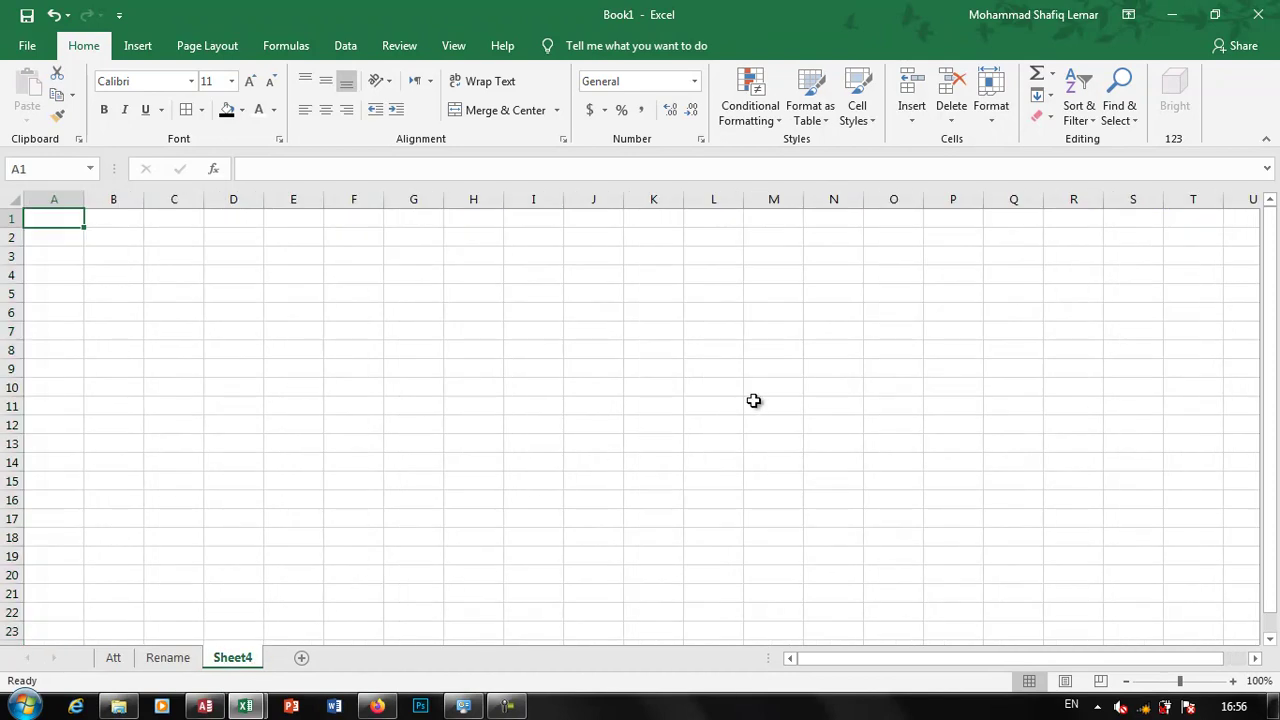
pyautogui.click(991, 102)
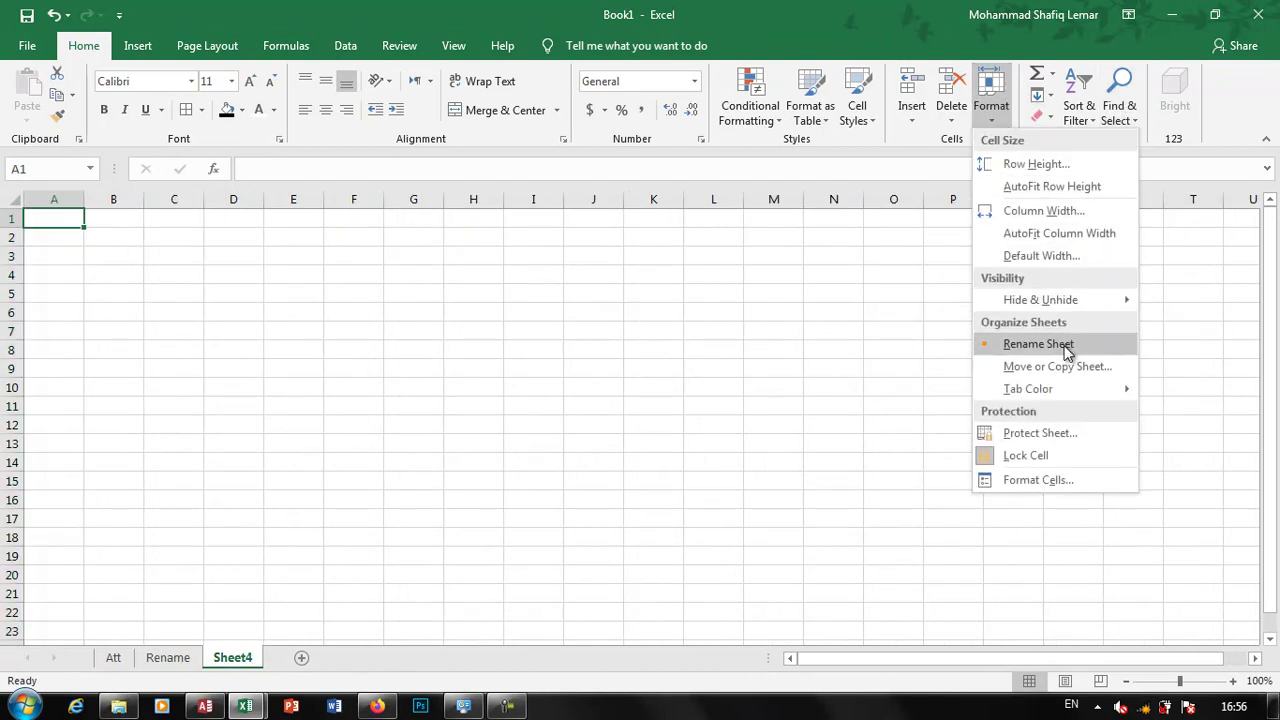
pyautogui.click(1065, 347)
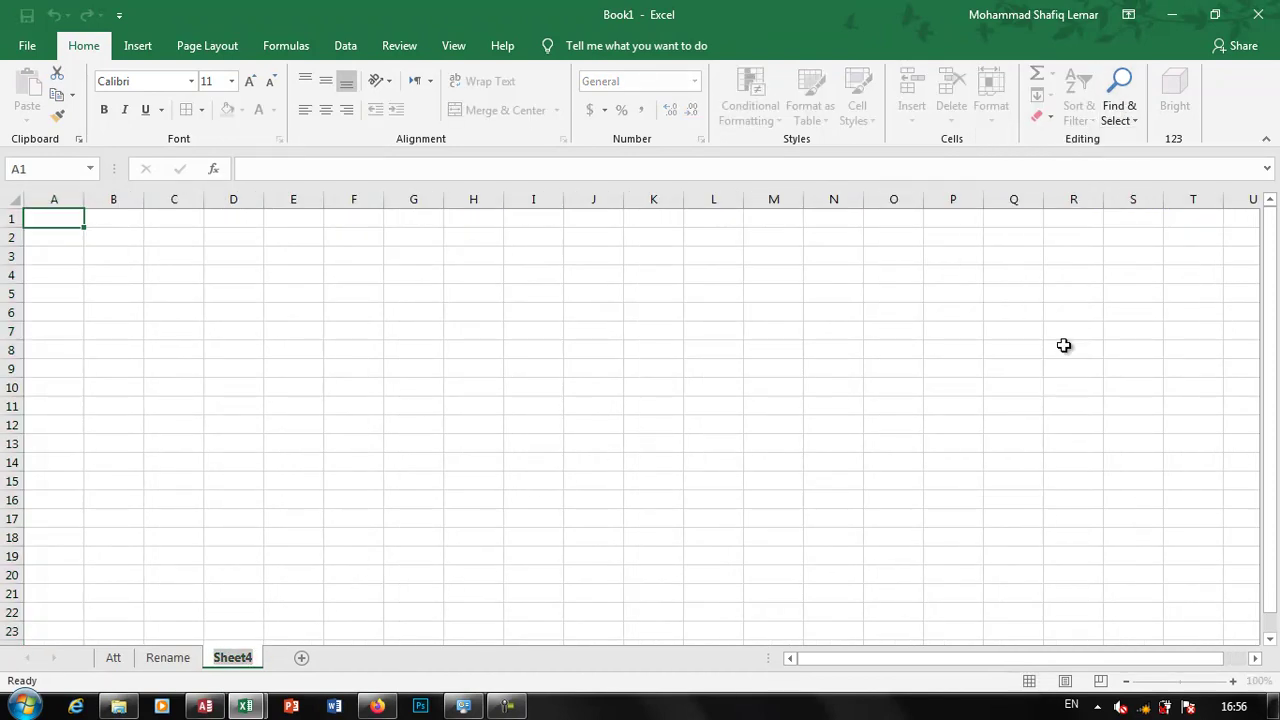
pyautogui.write('Fourth')
pyautogui.press('Return')
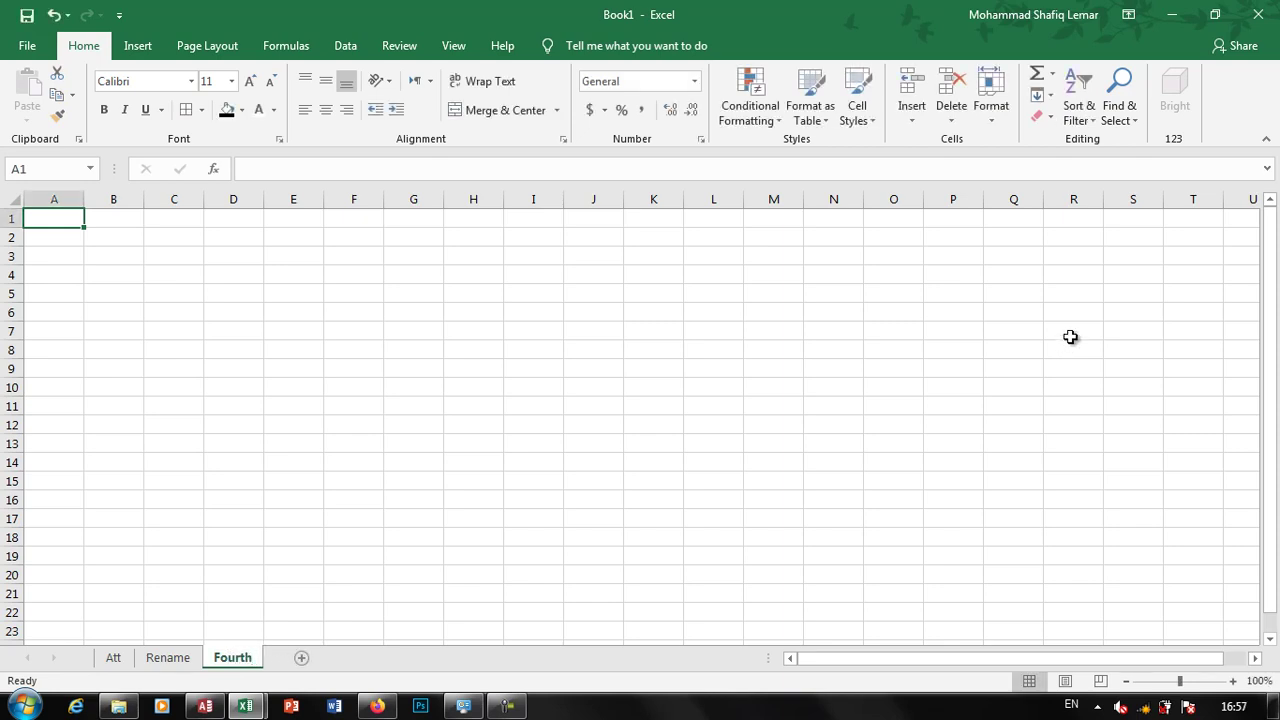
# Step: Make Att the active sheet in Book1, check which sheets the Excel Nov Test.xlsx workbook contains, and return to Book1
pyautogui.click(991, 95)
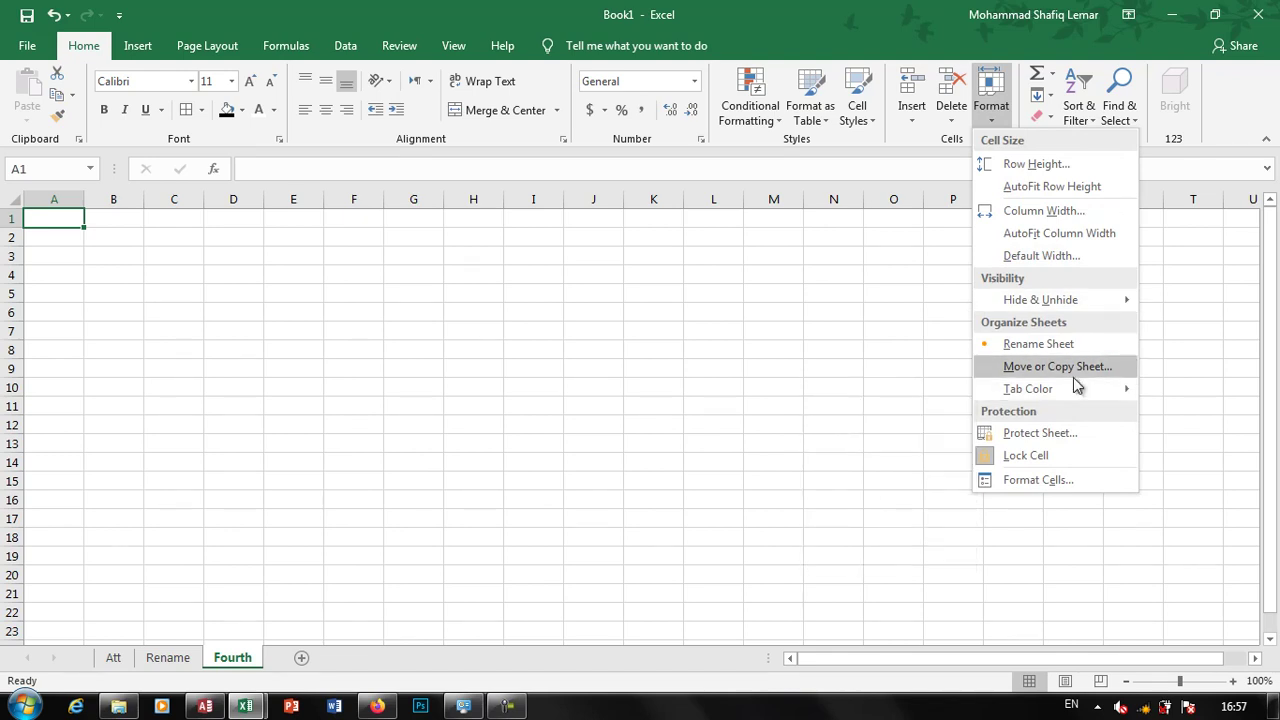
pyautogui.click(115, 662)
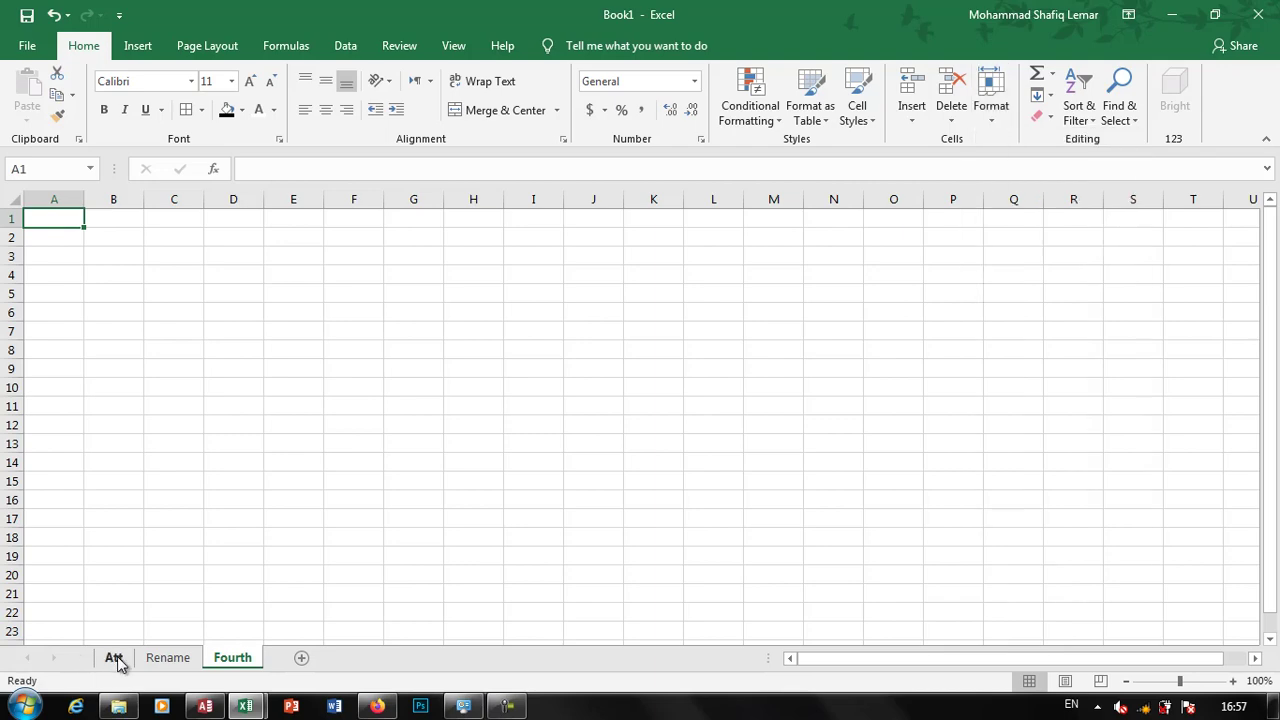
pyautogui.click(115, 660)
pyautogui.moveTo(245, 707)
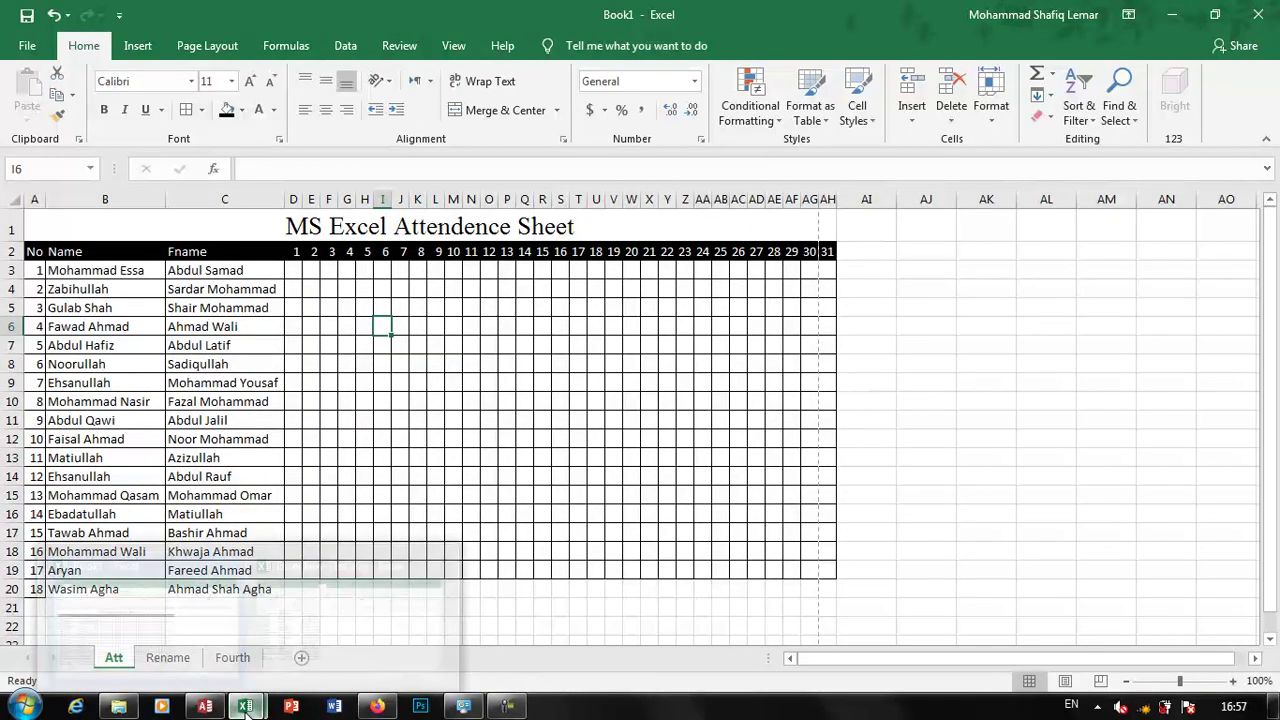
pyautogui.click(316, 616)
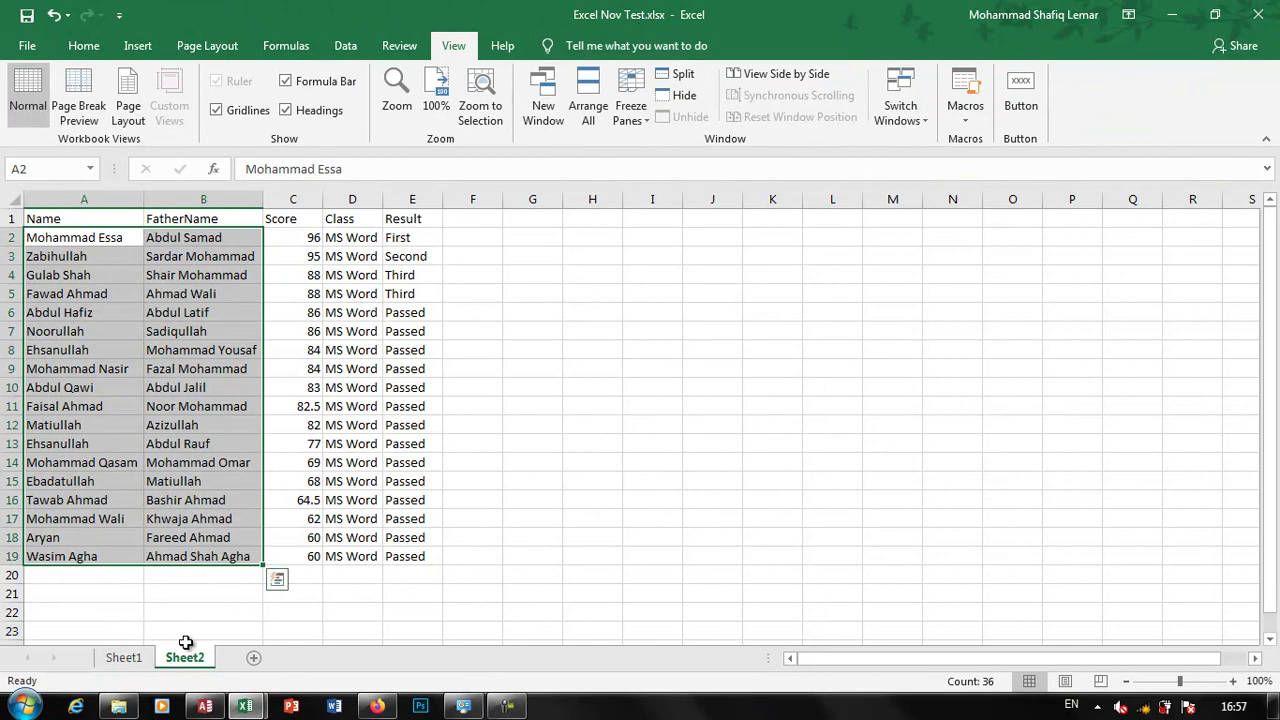
pyautogui.moveTo(251, 706)
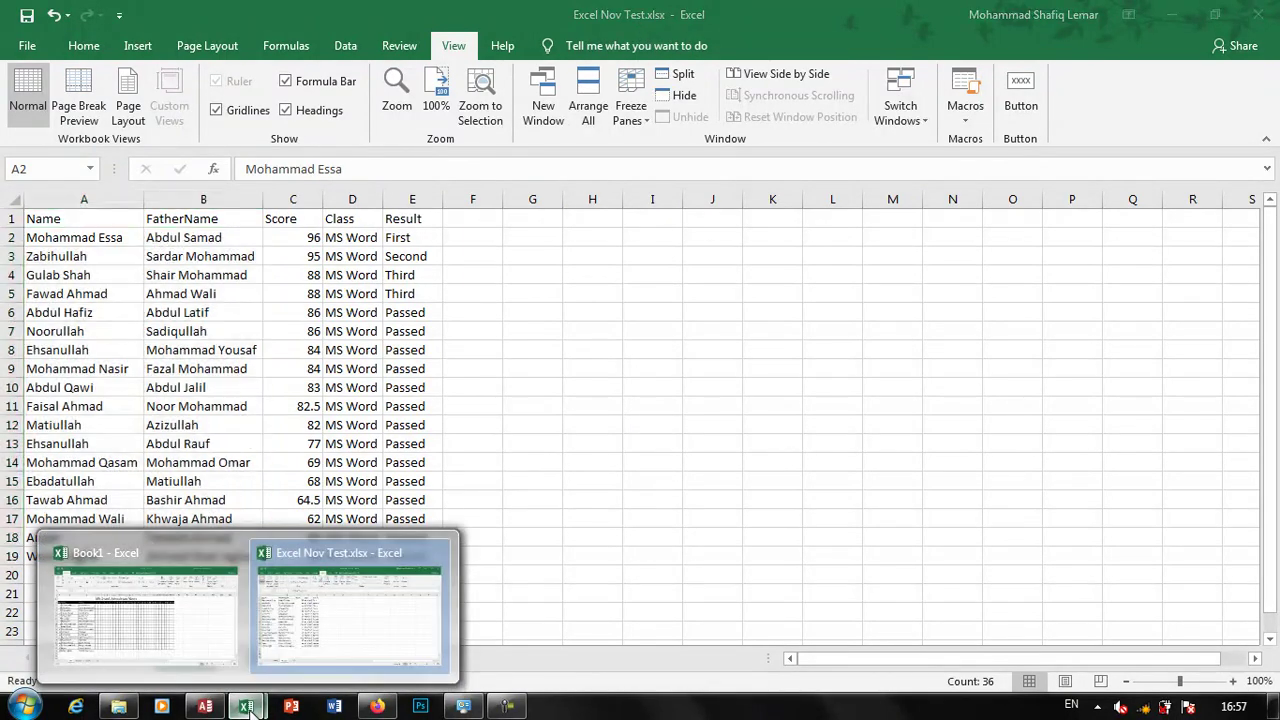
pyautogui.click(189, 608)
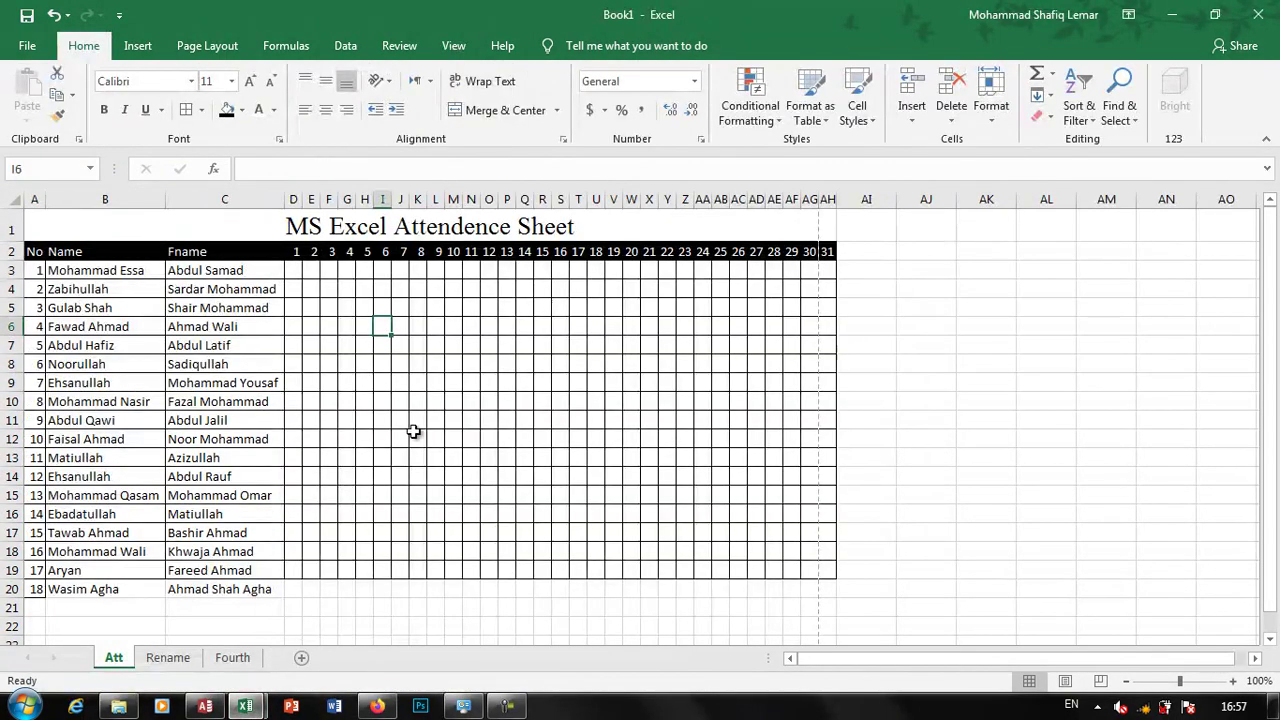
# Step: Move the Att sheet from Book1 to the Excel Nov Test.xlsx workbook, placing it before Sheet1
pyautogui.click(990, 100)
pyautogui.click(1073, 372)
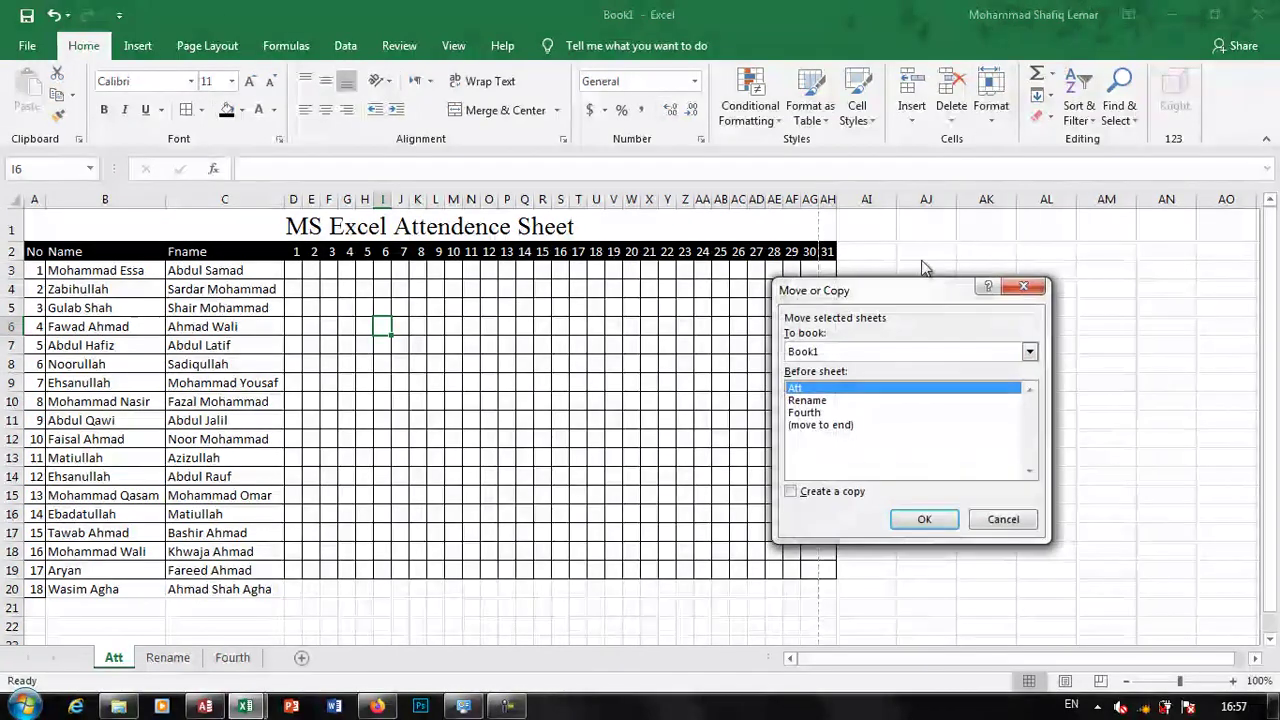
pyautogui.moveTo(893, 293); pyautogui.dragTo(844, 150)
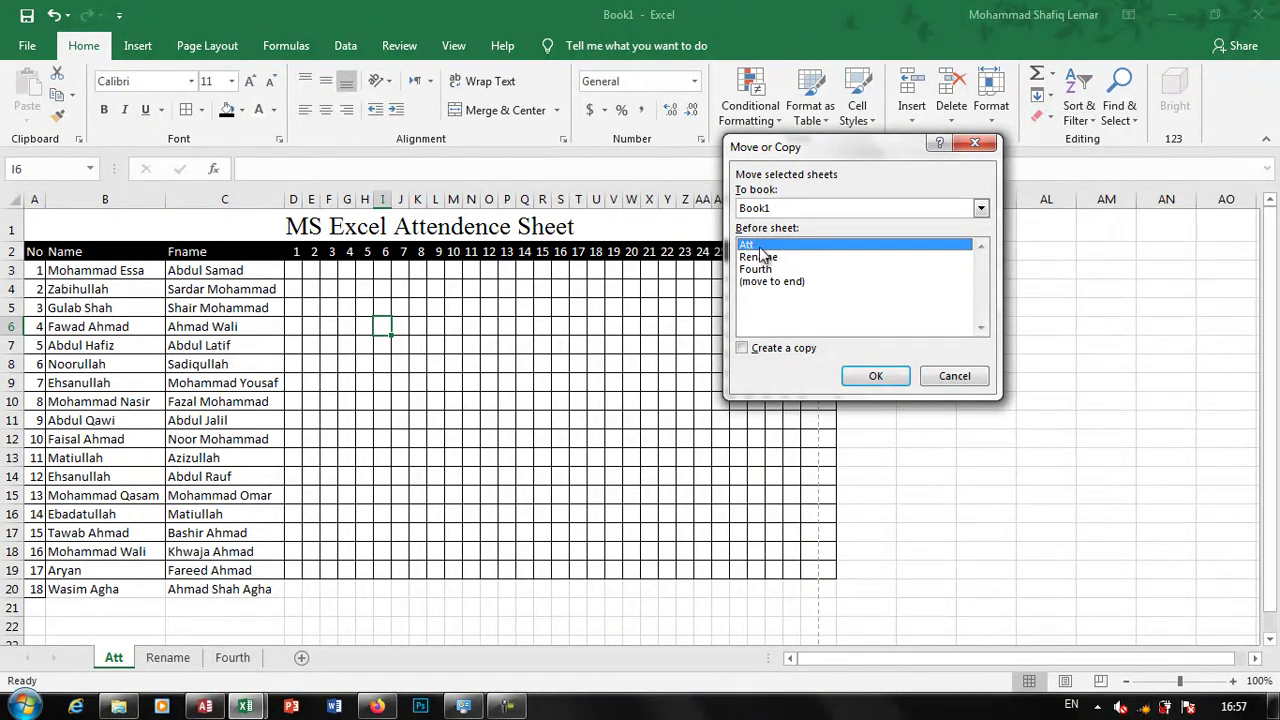
pyautogui.click(796, 206)
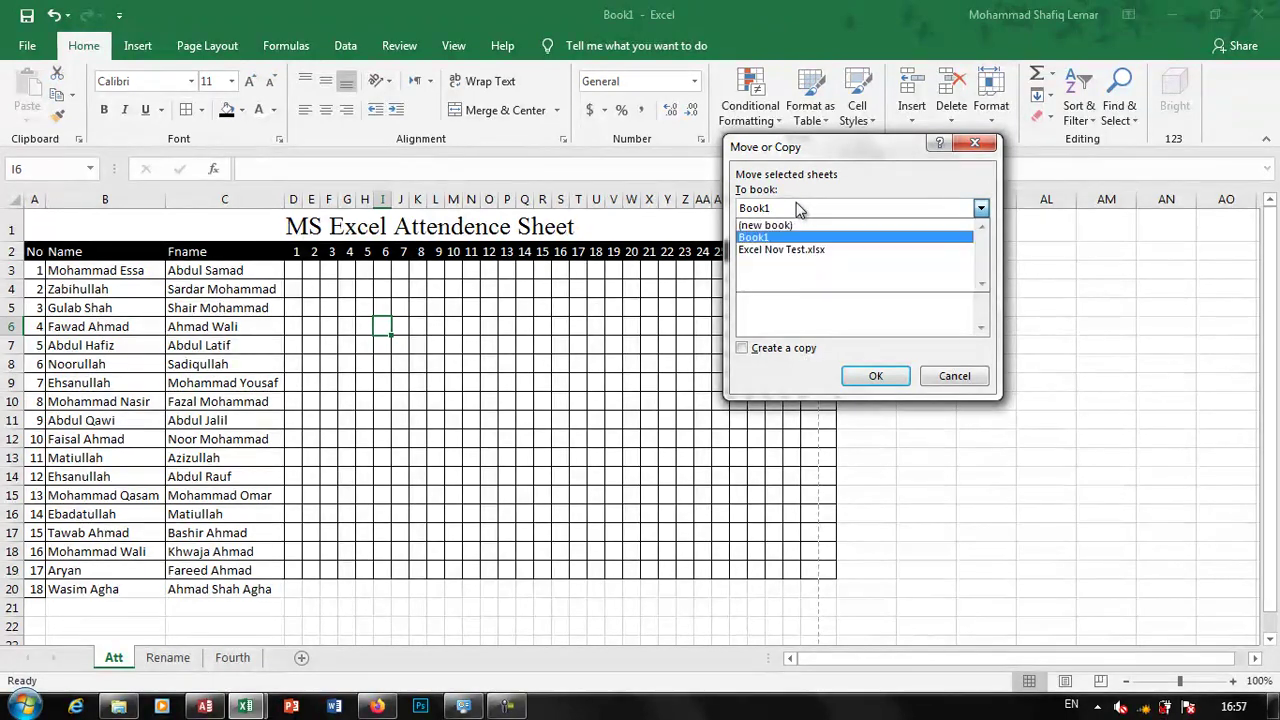
pyautogui.click(758, 252)
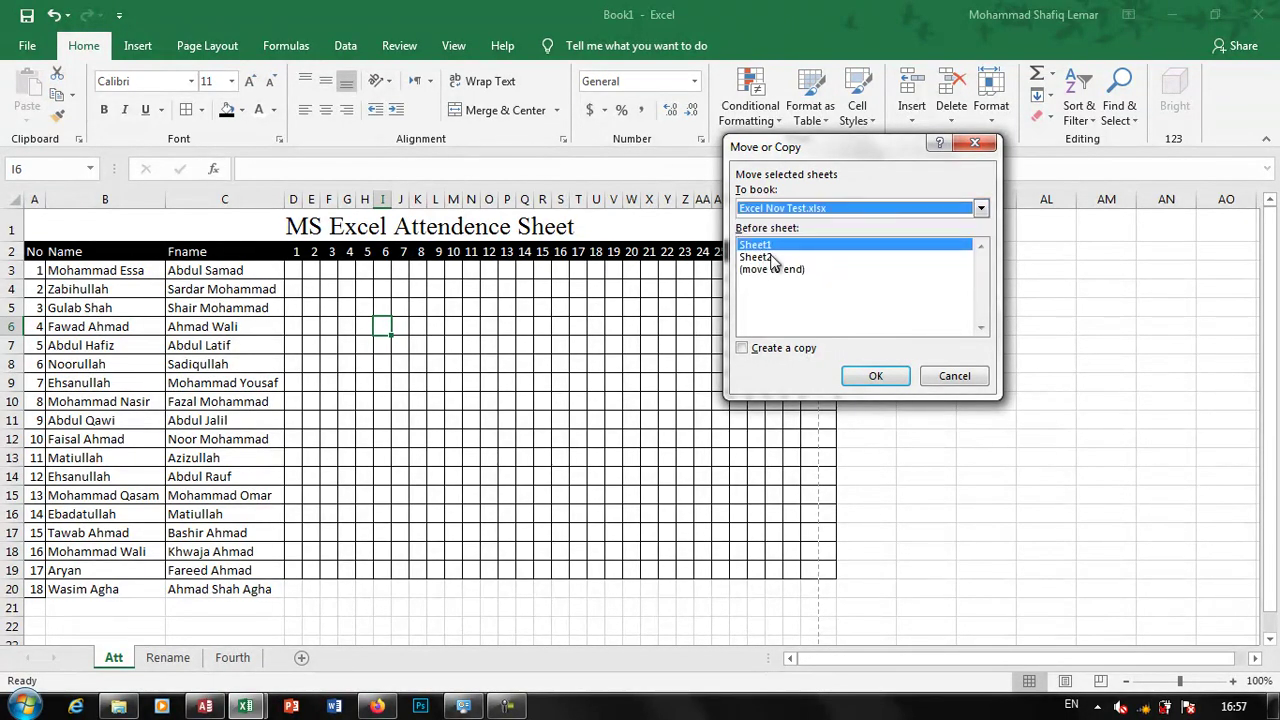
pyautogui.click(874, 376)
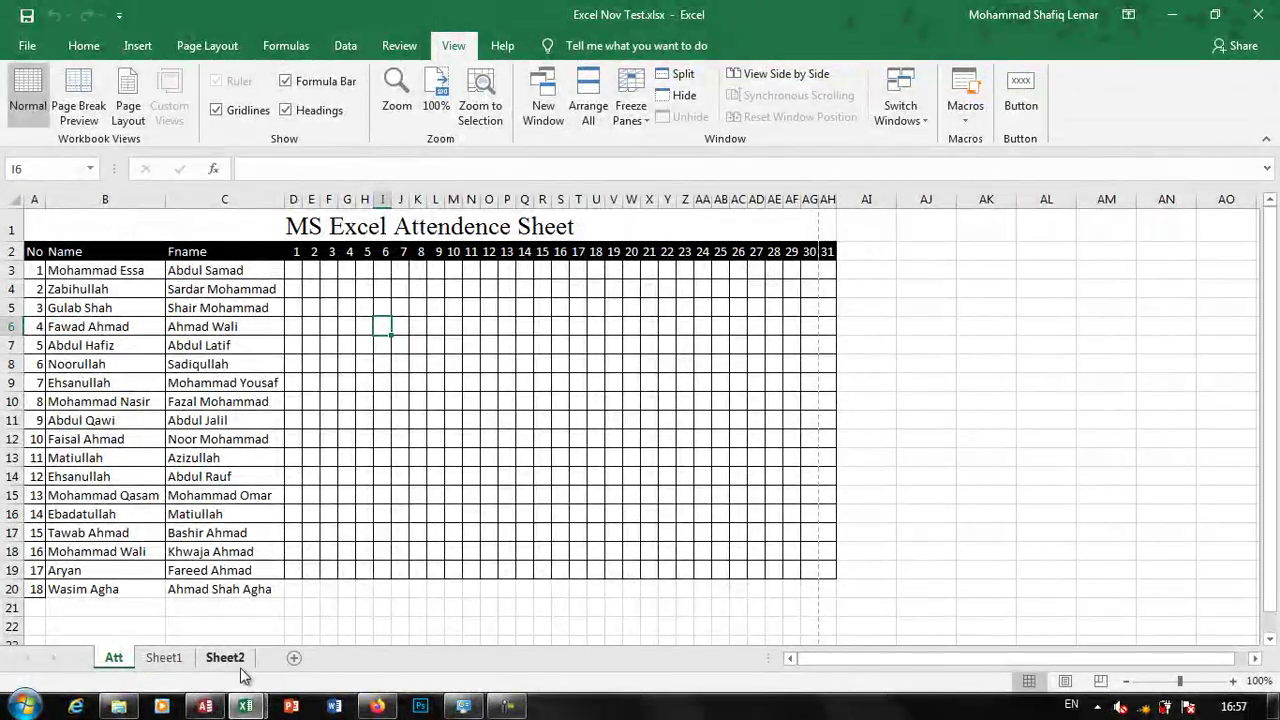
# Step: Check the remaining sheets in Book1 and return to the Excel Nov Test.xlsx workbook
pyautogui.click(251, 708)
pyautogui.click(183, 604)
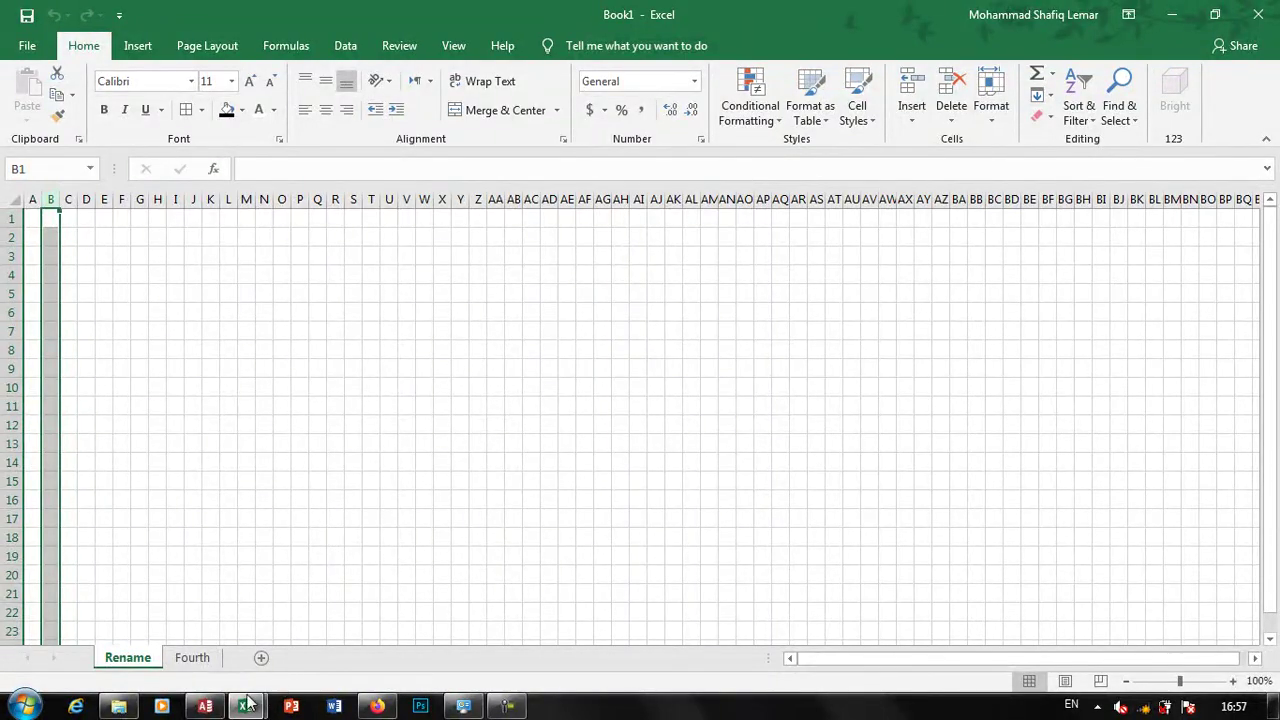
pyautogui.moveTo(248, 704)
pyautogui.click(345, 648)
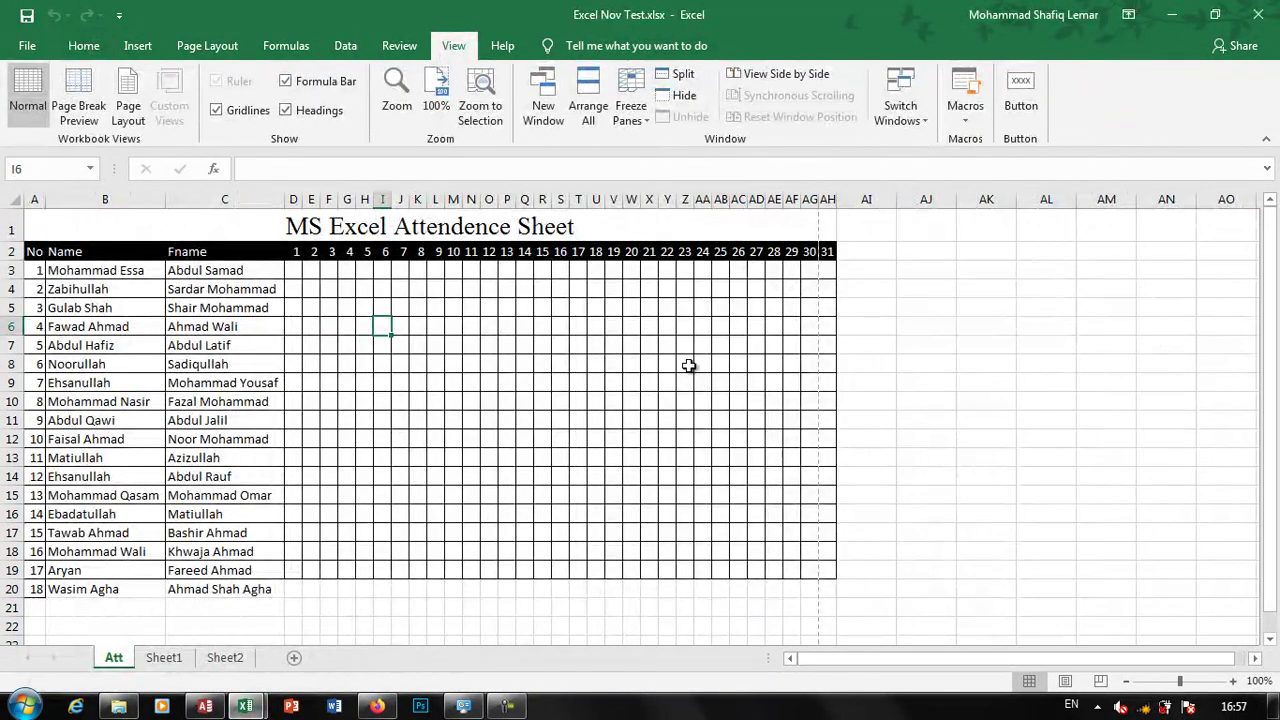
# Step: Create a copy of the Att sheet in Book1, placing it before the Rename sheet
pyautogui.click(82, 46)
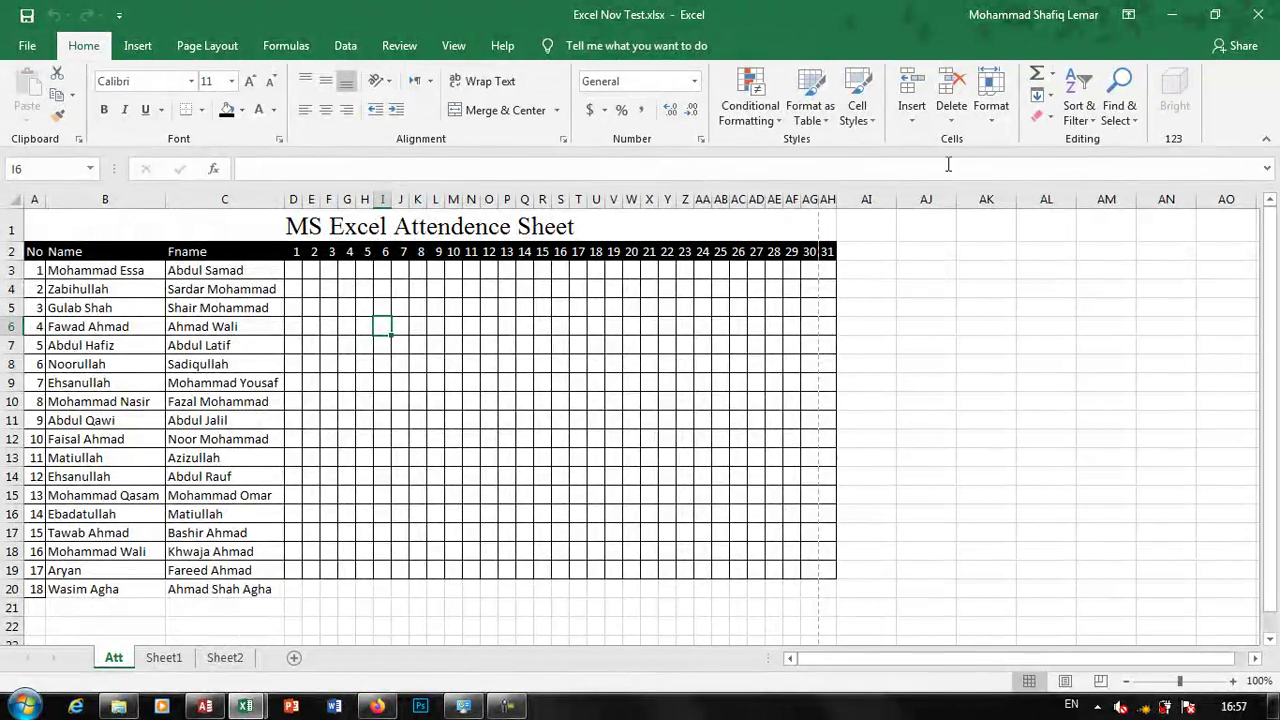
pyautogui.click(983, 126)
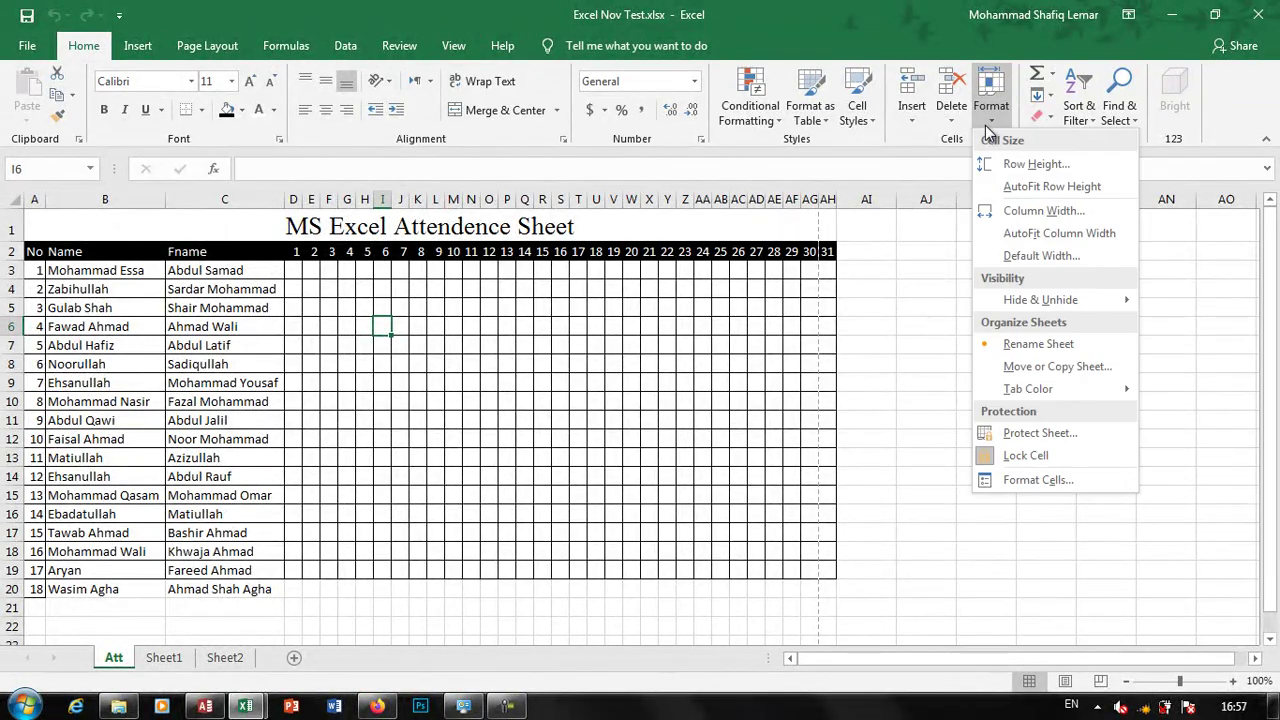
pyautogui.click(1063, 366)
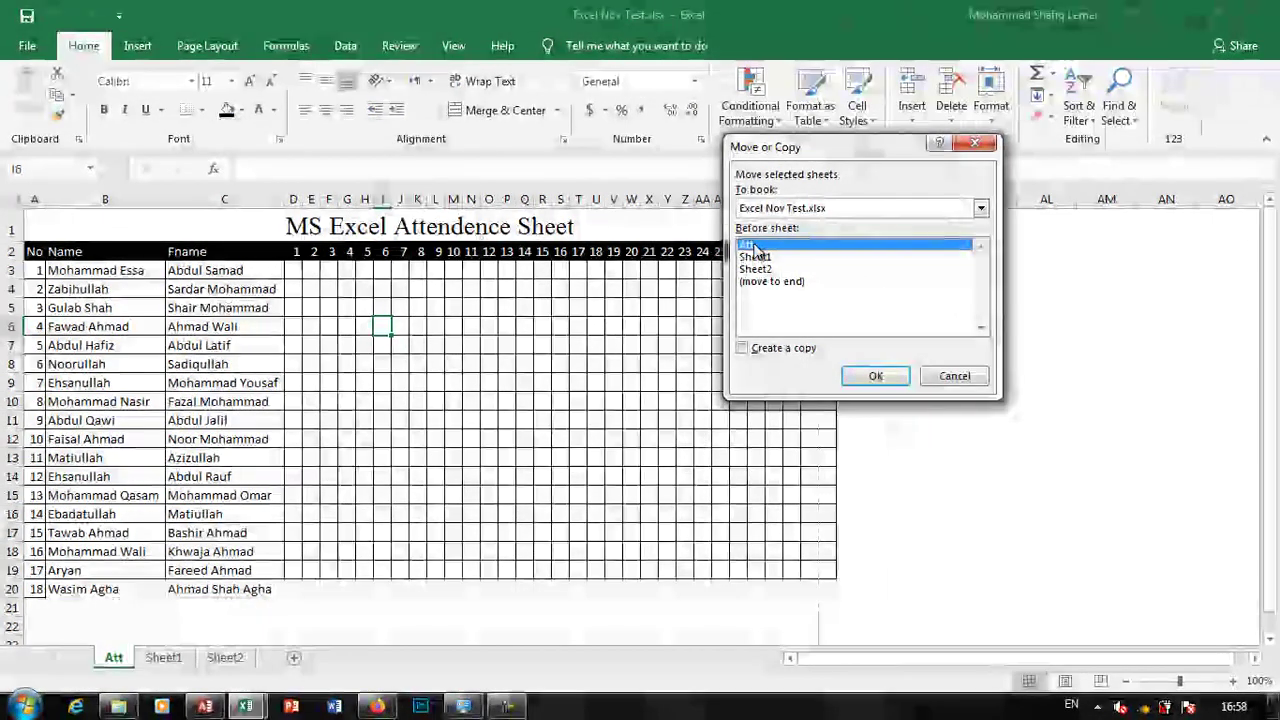
pyautogui.click(797, 210)
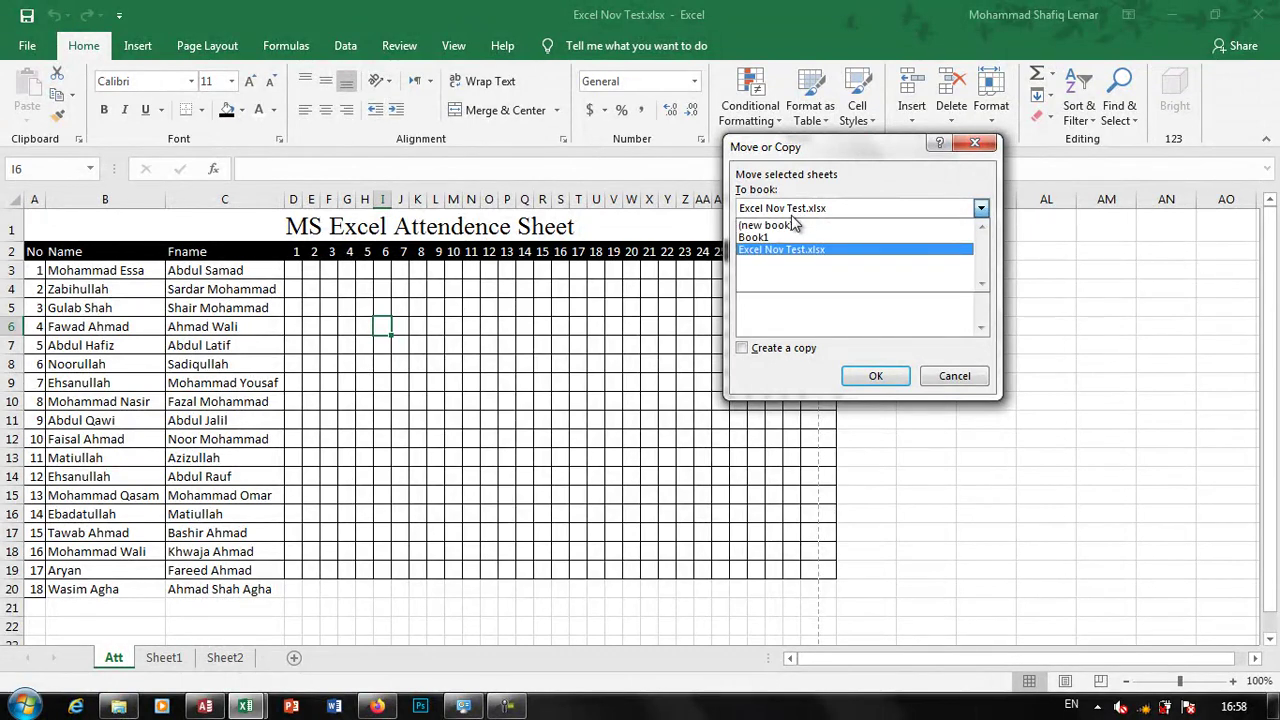
pyautogui.click(772, 240)
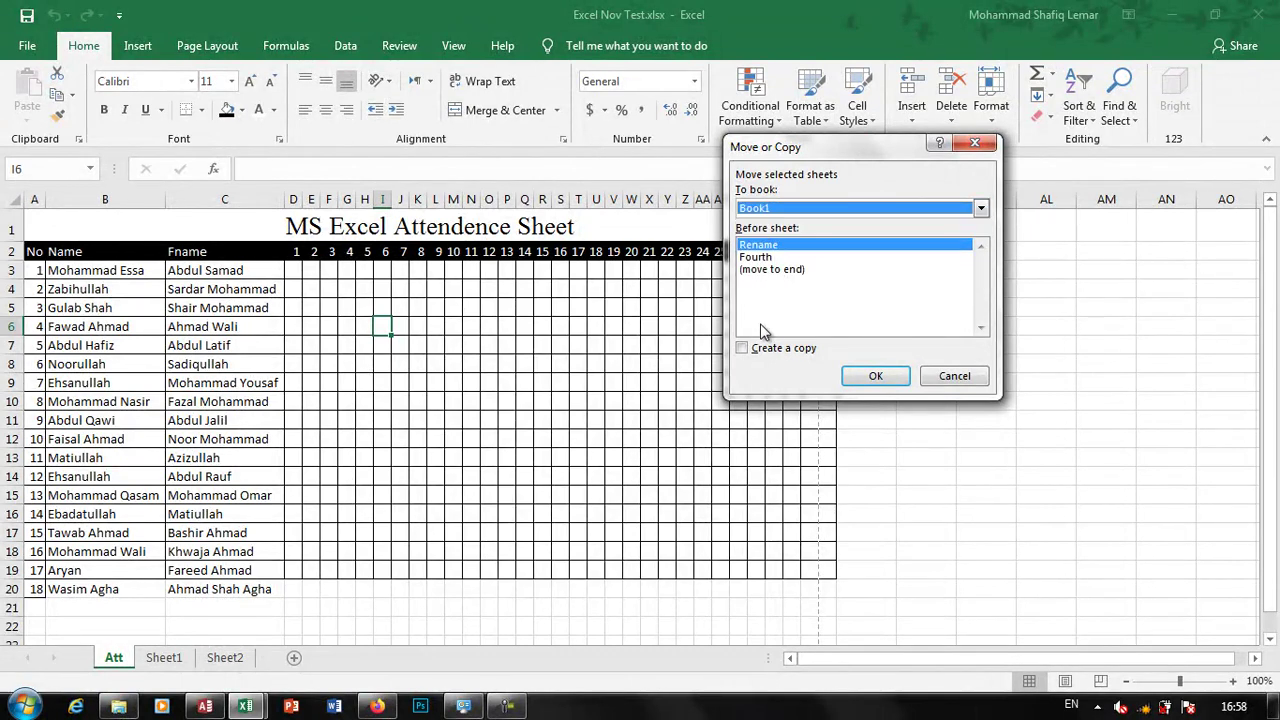
pyautogui.click(773, 355)
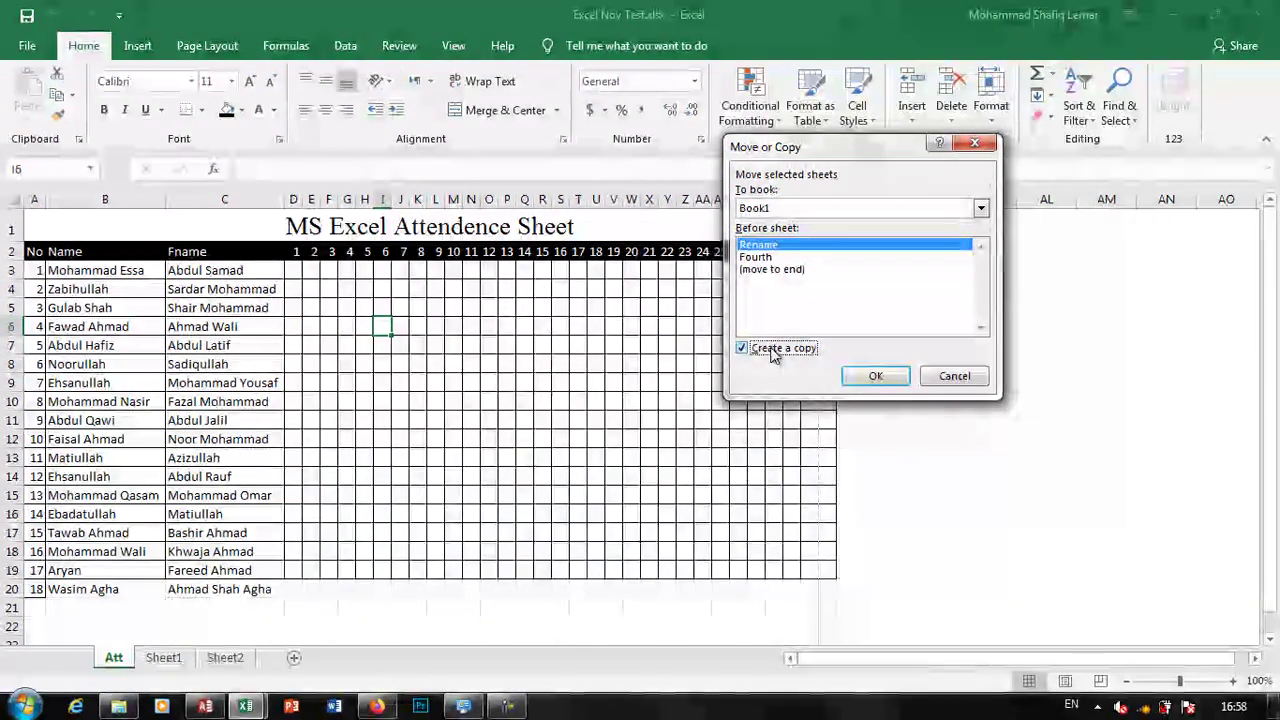
pyautogui.click(876, 376)
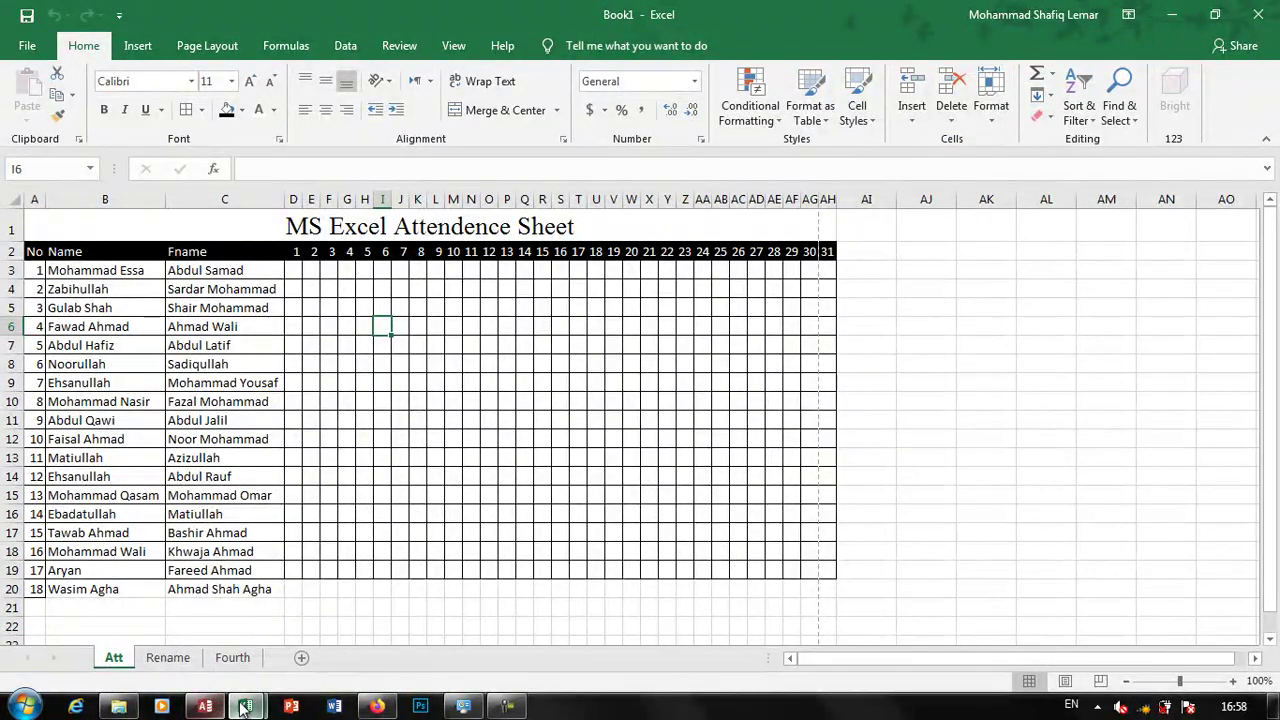
# Step: Switch to the Excel Nov Test.xlsx workbook, review the available tab colors, and look at Sheet1
pyautogui.moveTo(245, 706)
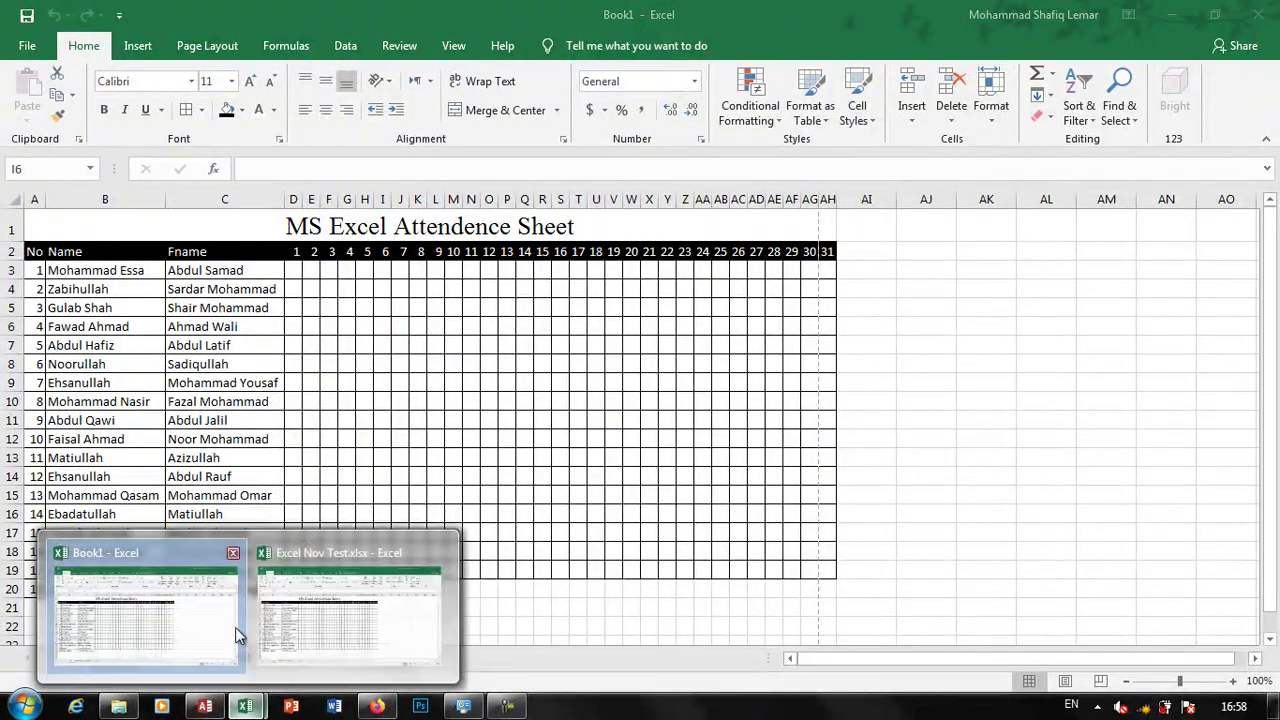
pyautogui.click(329, 603)
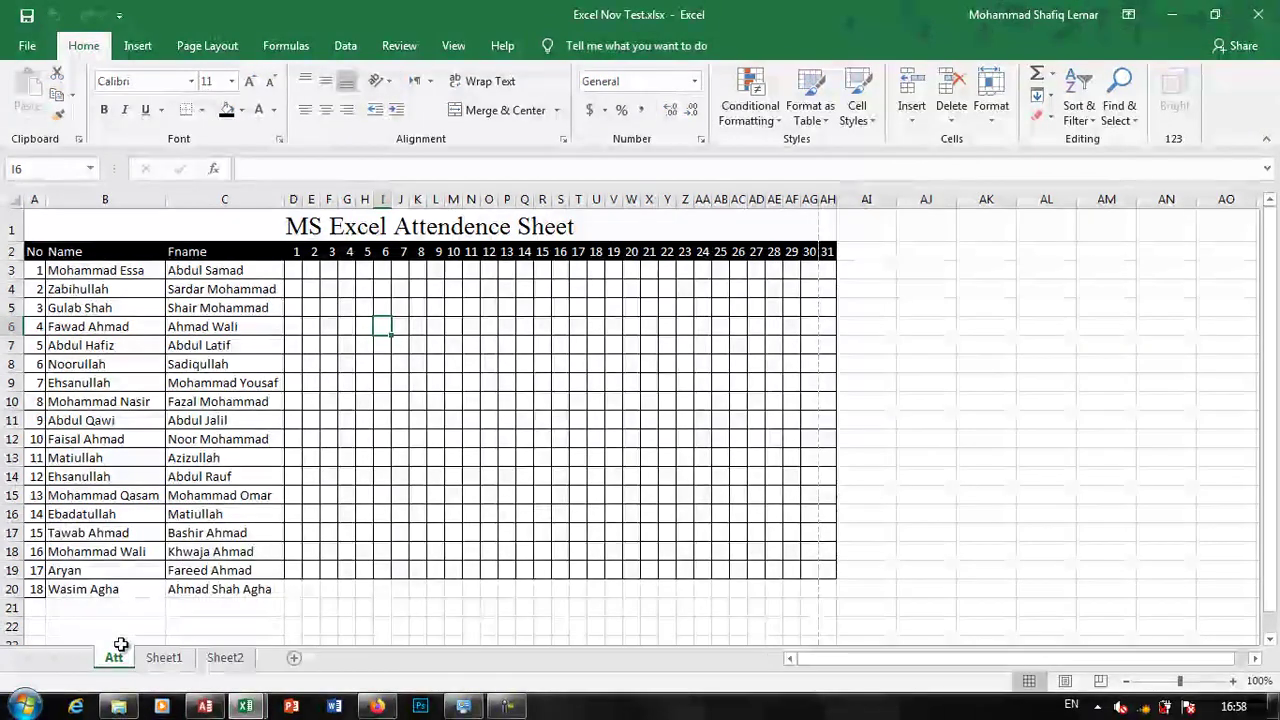
pyautogui.click(991, 95)
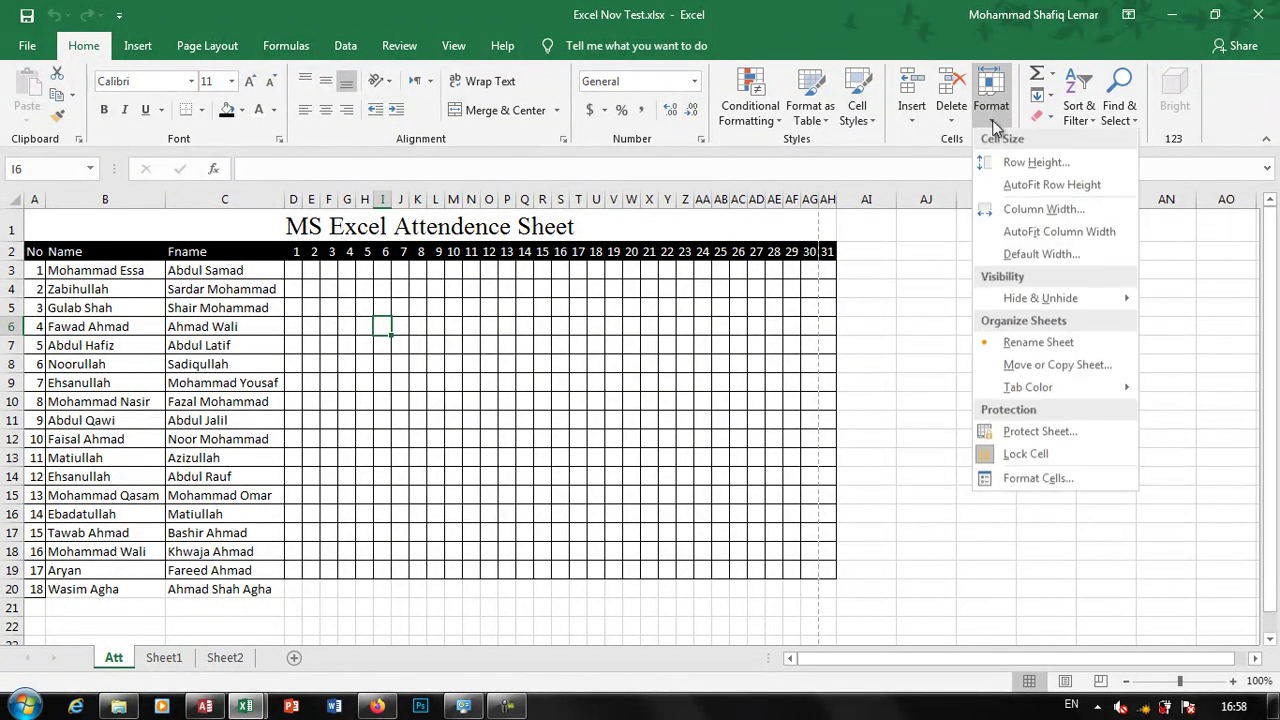
pyautogui.moveTo(1085, 400)
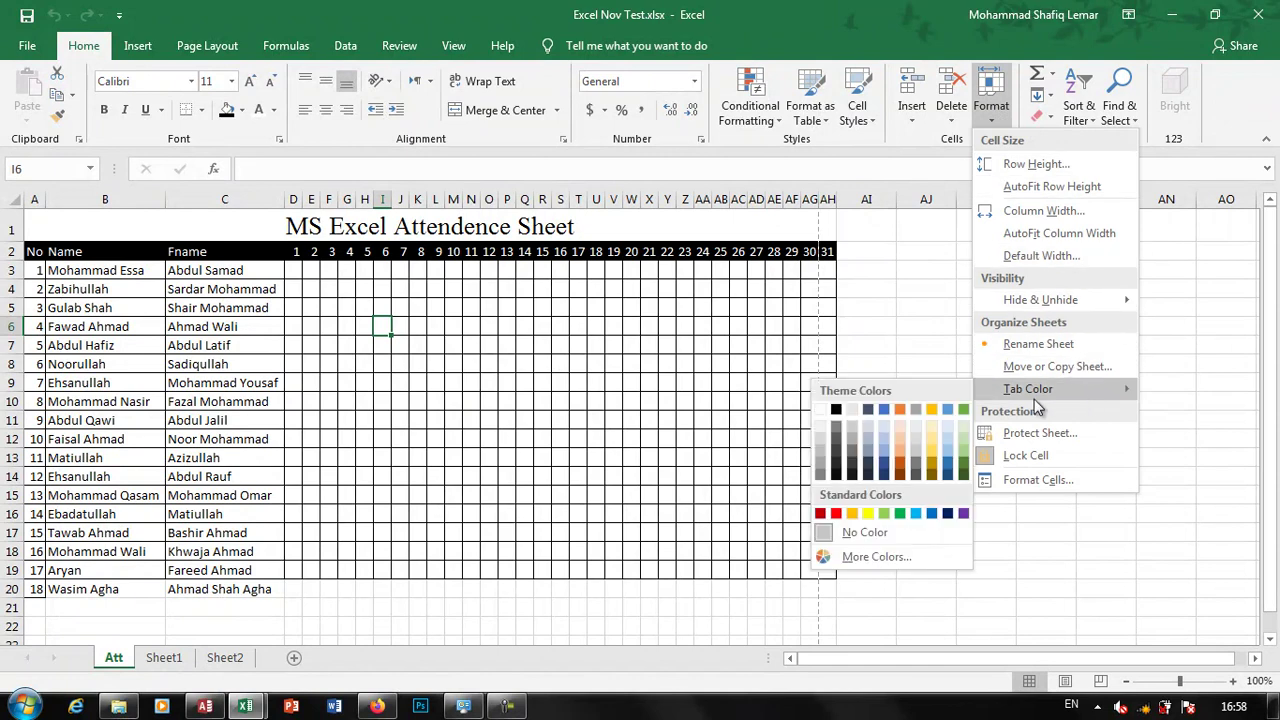
pyautogui.click(488, 402)
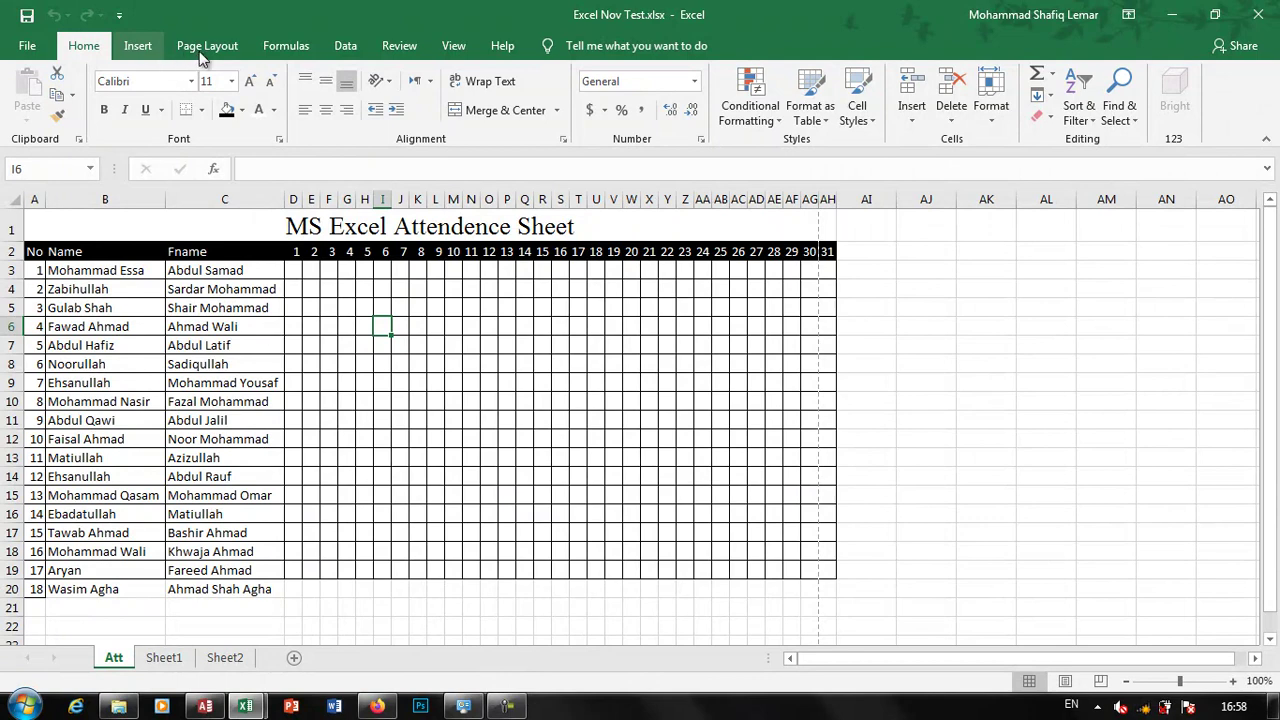
pyautogui.click(138, 46)
pyautogui.click(86, 46)
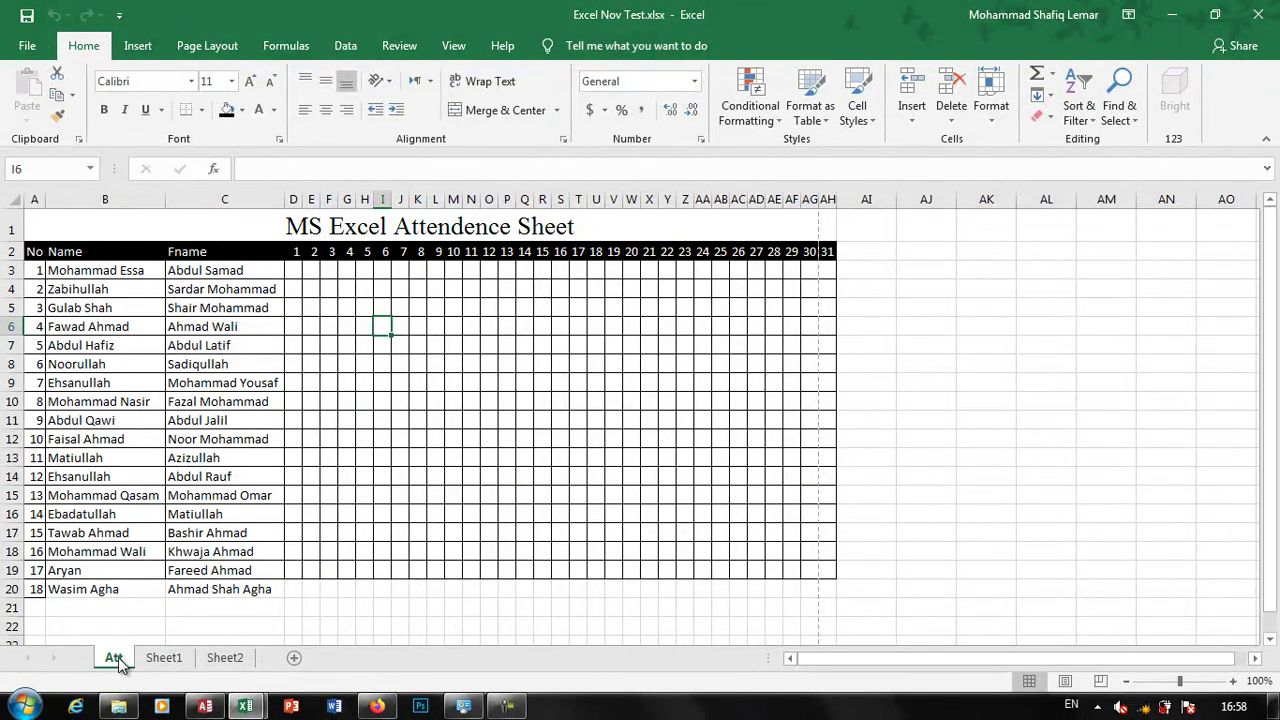
pyautogui.click(164, 660)
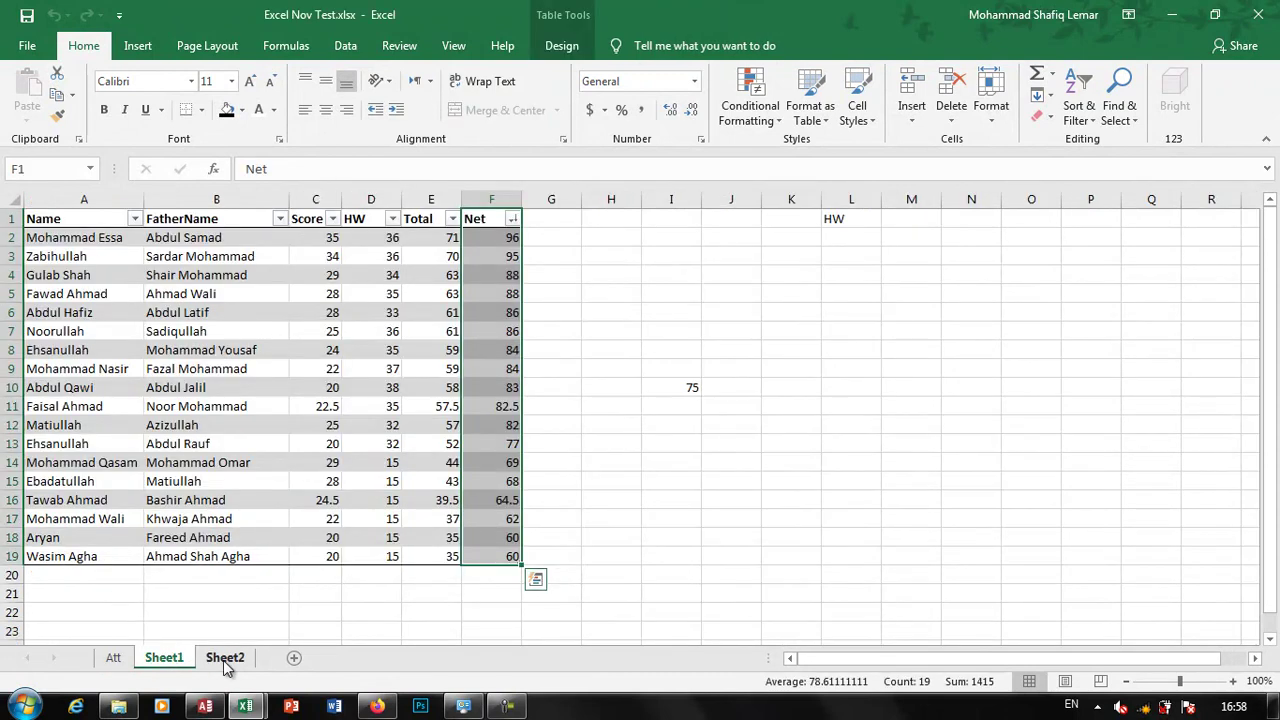
# Step: Set the tab color of Sheet2 to the standard green
pyautogui.click(224, 660)
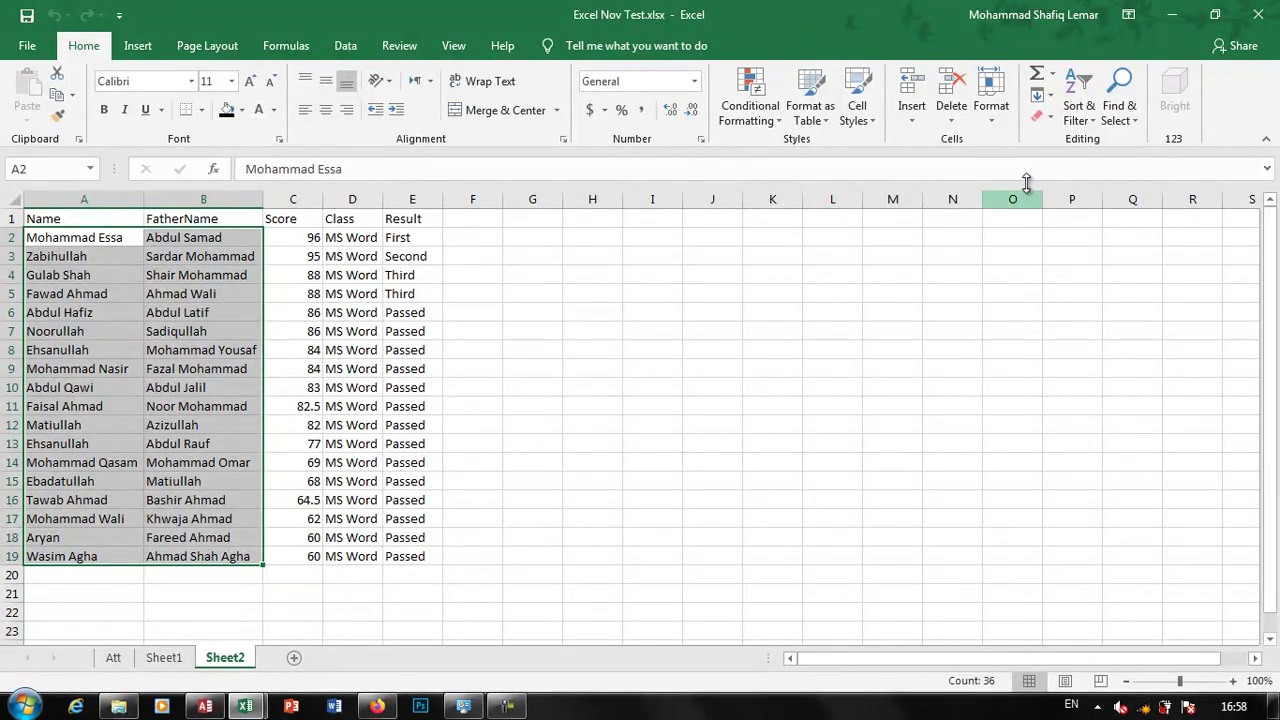
pyautogui.click(993, 113)
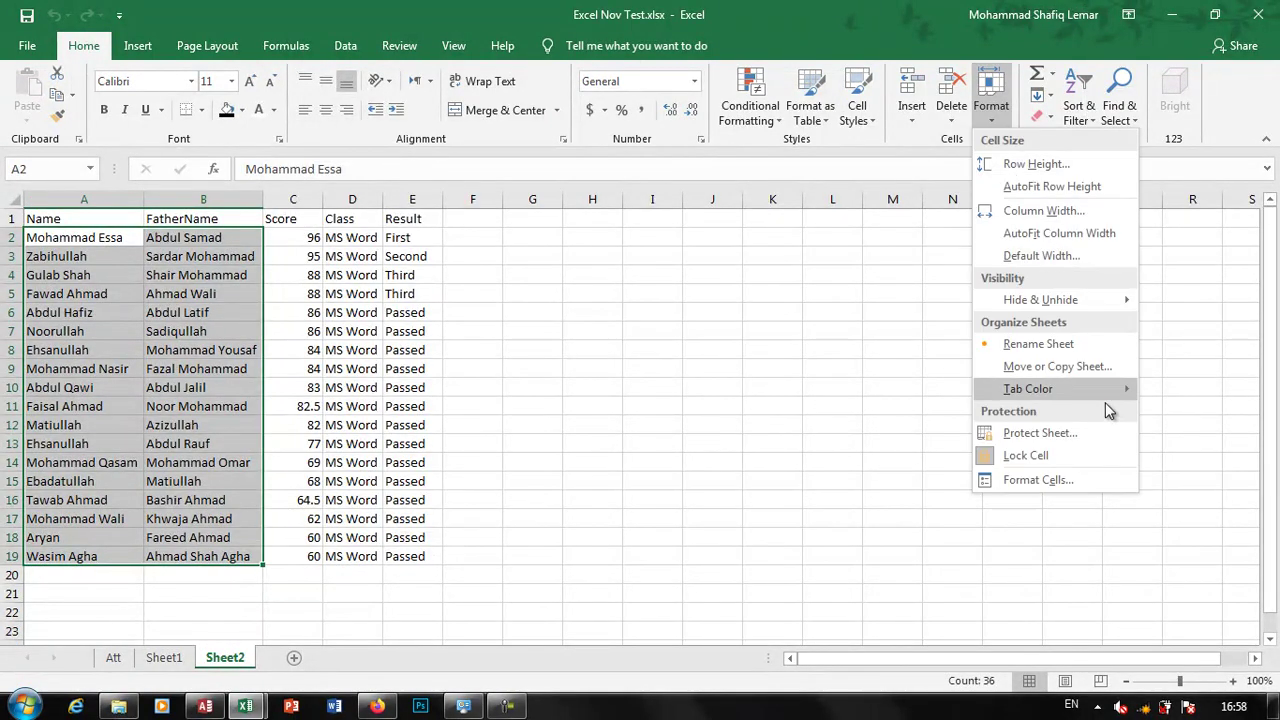
pyautogui.moveTo(1108, 396)
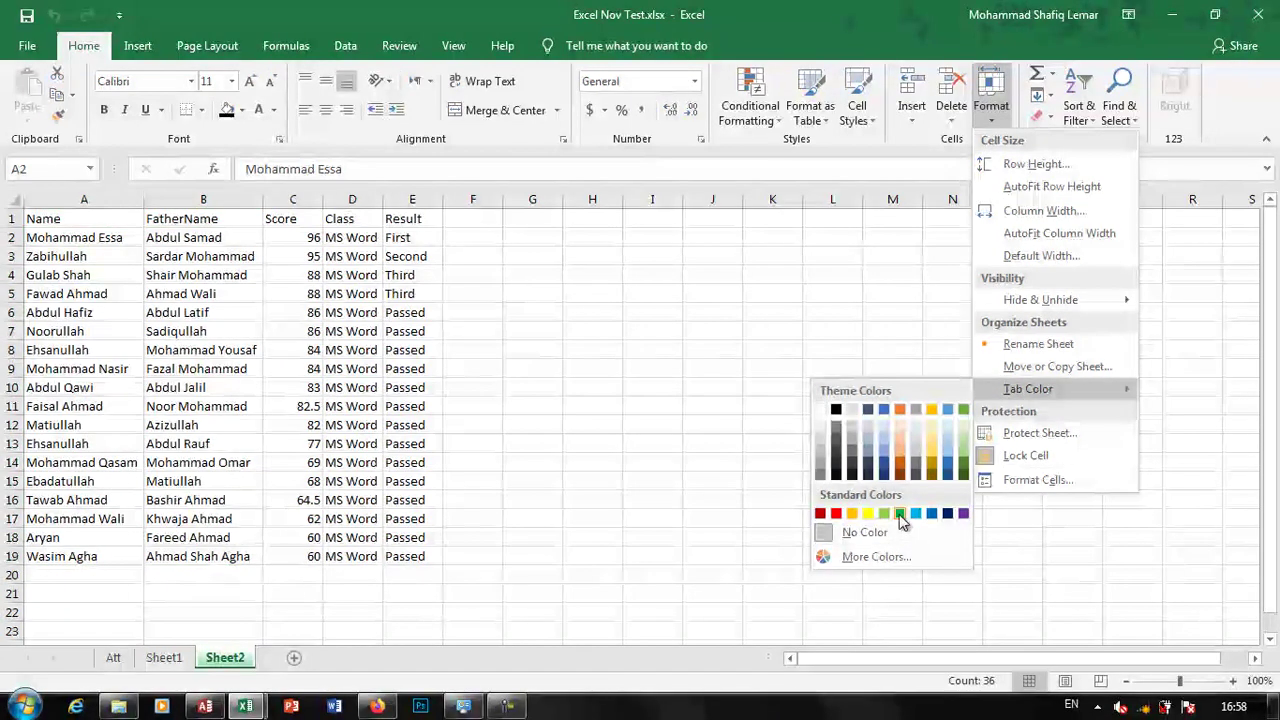
pyautogui.click(900, 514)
# Step: Set the tab color of Sheet1 to the standard light blue
pyautogui.click(164, 657)
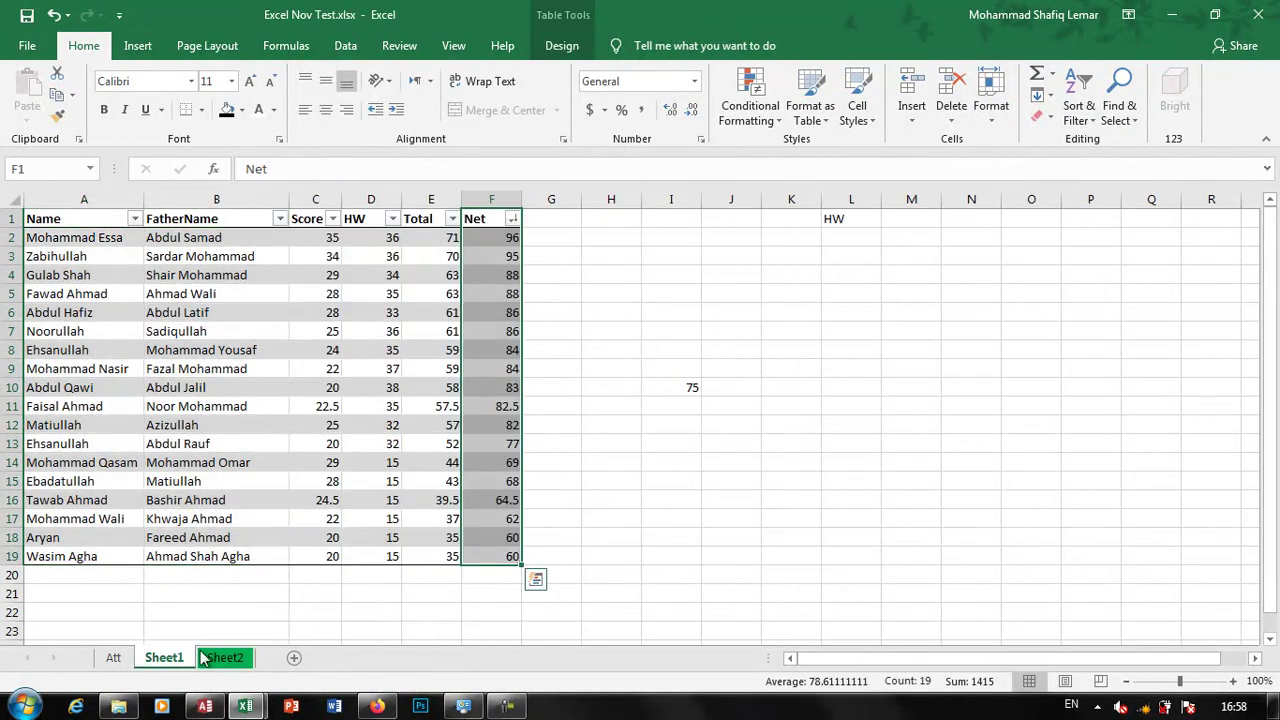
pyautogui.click(989, 111)
pyautogui.moveTo(1058, 387)
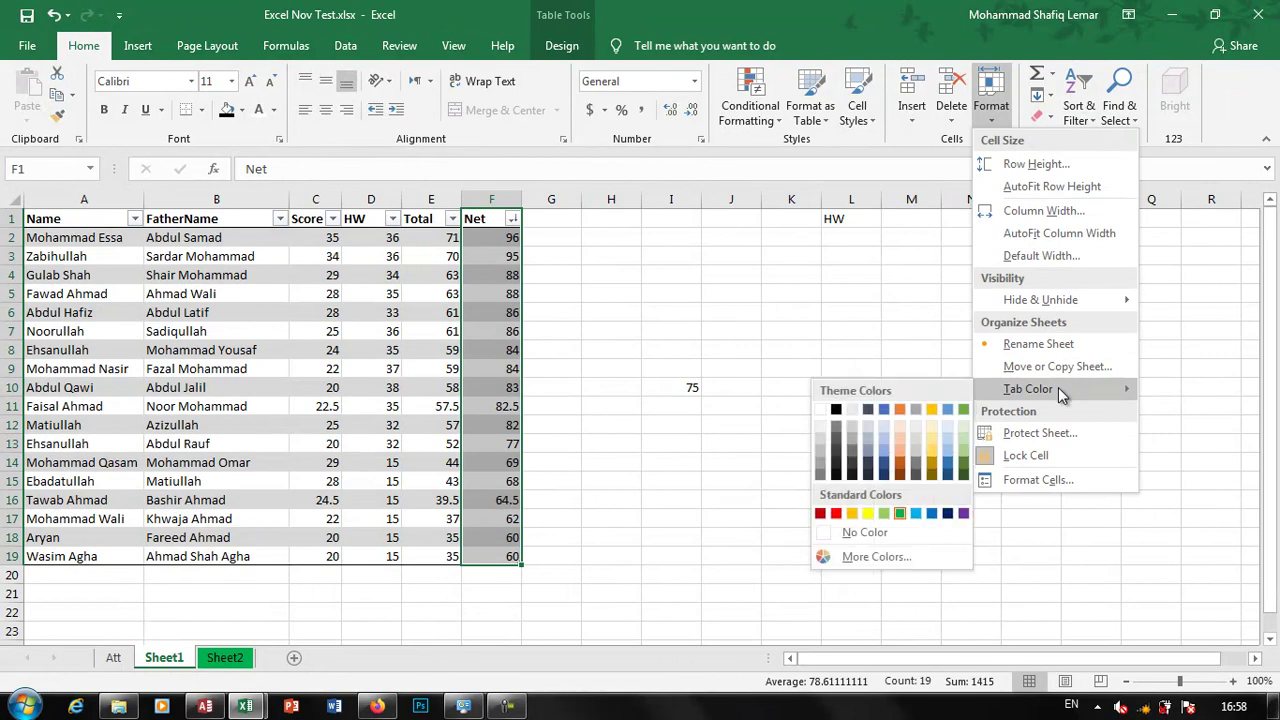
pyautogui.click(915, 514)
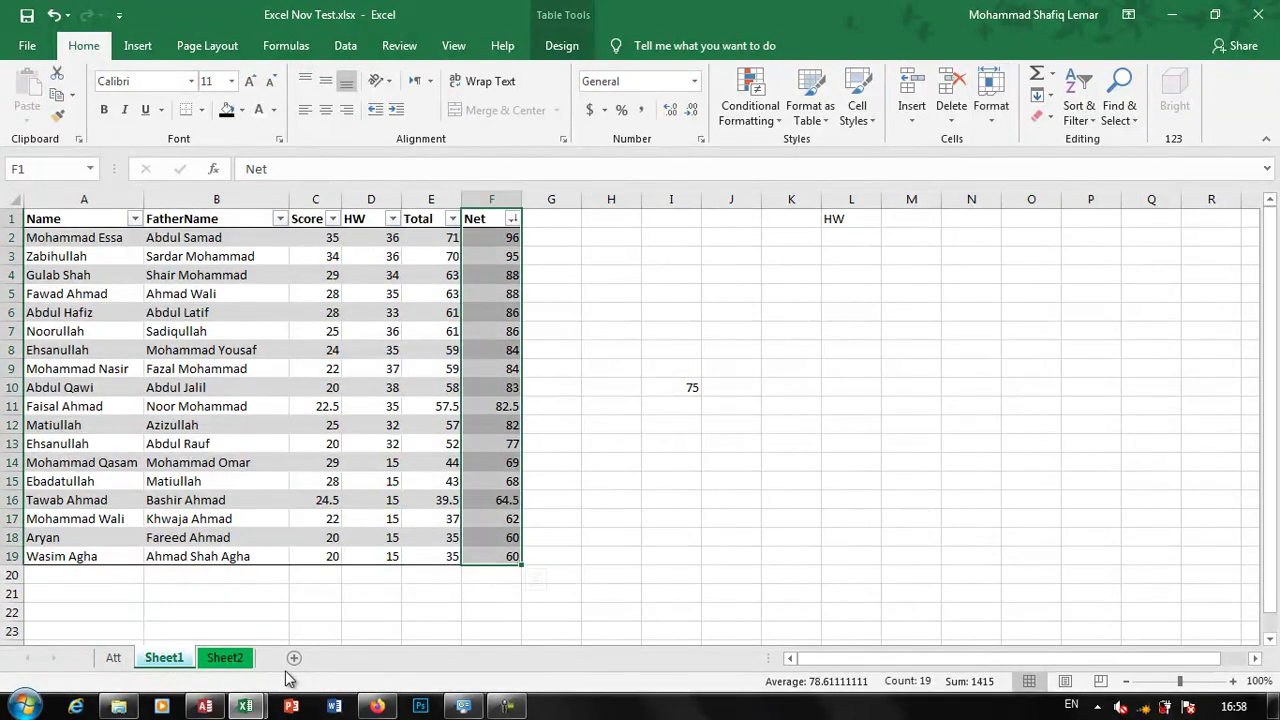
# Step: Set the tab color of the Att sheet to the standard orange and select cell L18
pyautogui.click(116, 660)
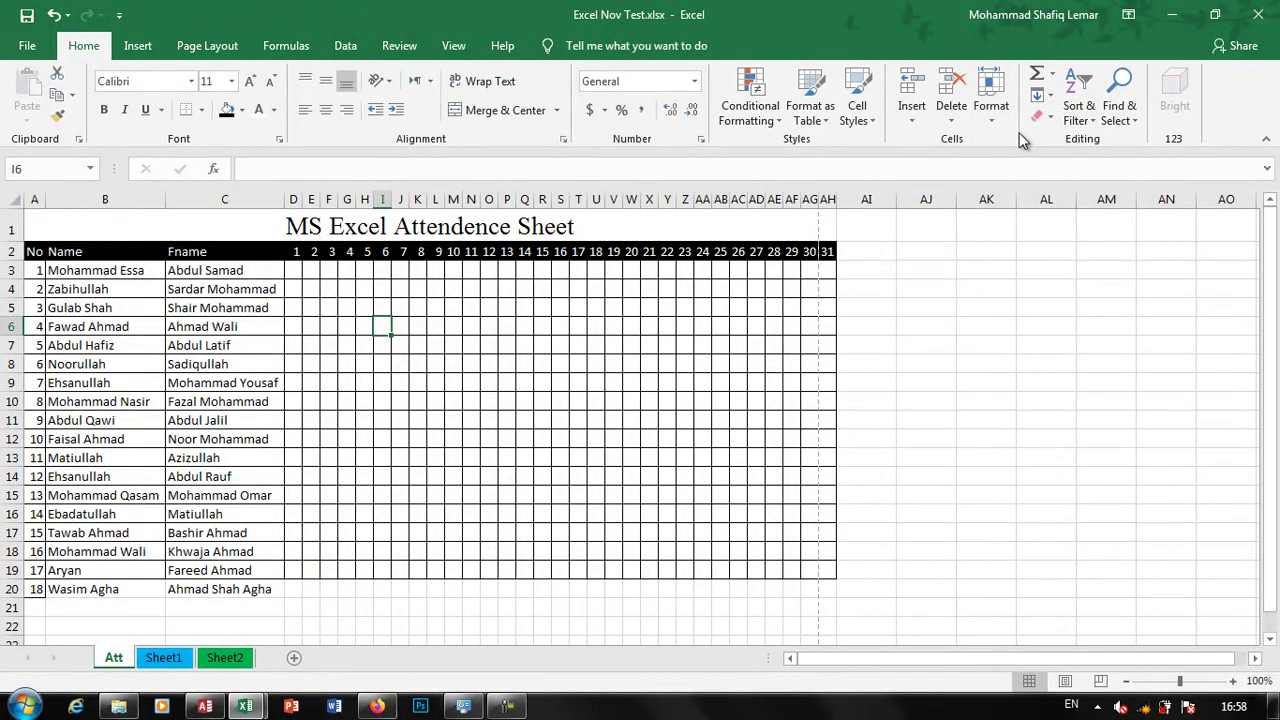
pyautogui.click(991, 108)
pyautogui.moveTo(1085, 386)
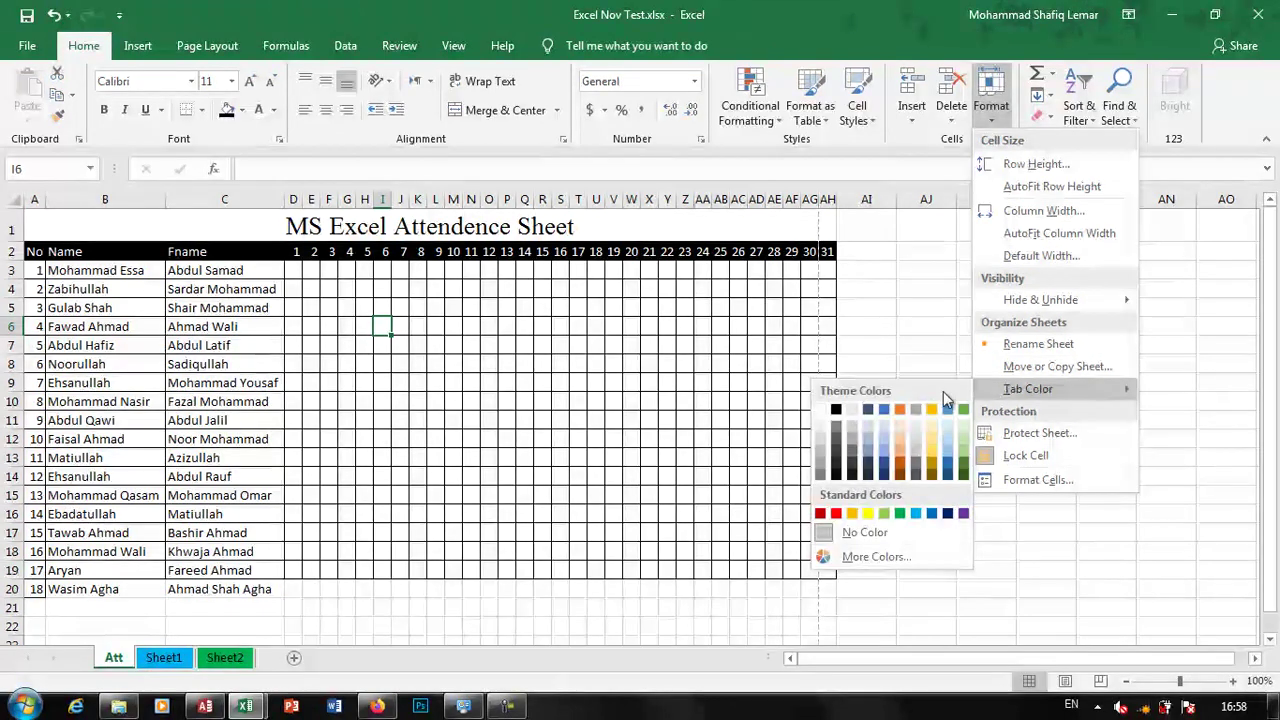
pyautogui.click(857, 532)
pyautogui.click(436, 551)
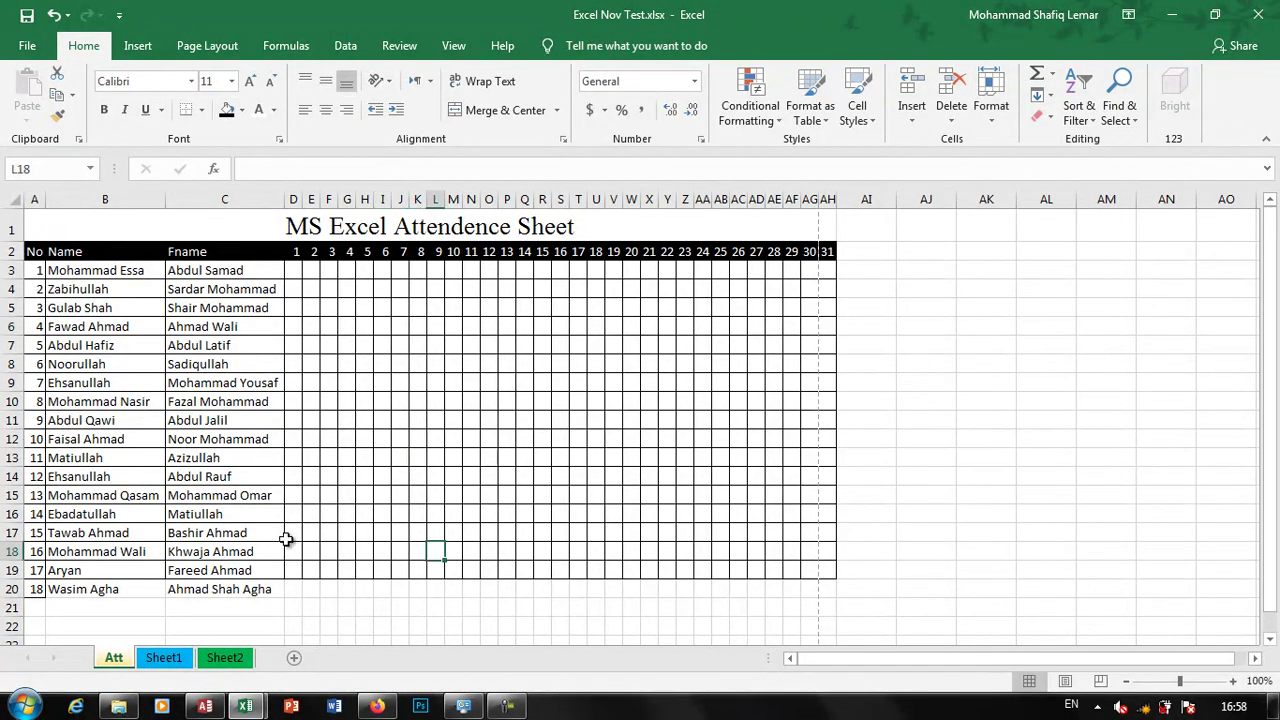
# Step: Return to Sheet1 and review the shortcut commands available for its tab, such as Rename, Tab Color and Hide
pyautogui.click(174, 660)
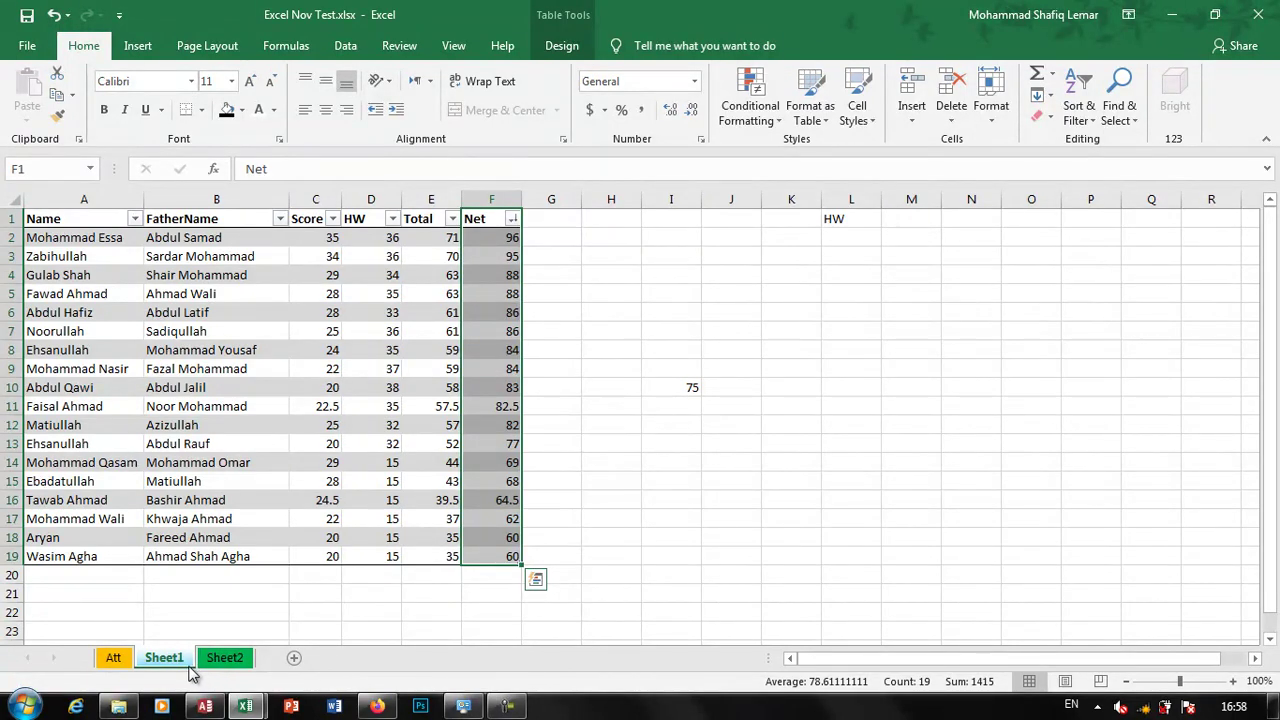
pyautogui.rightClick(180, 666)
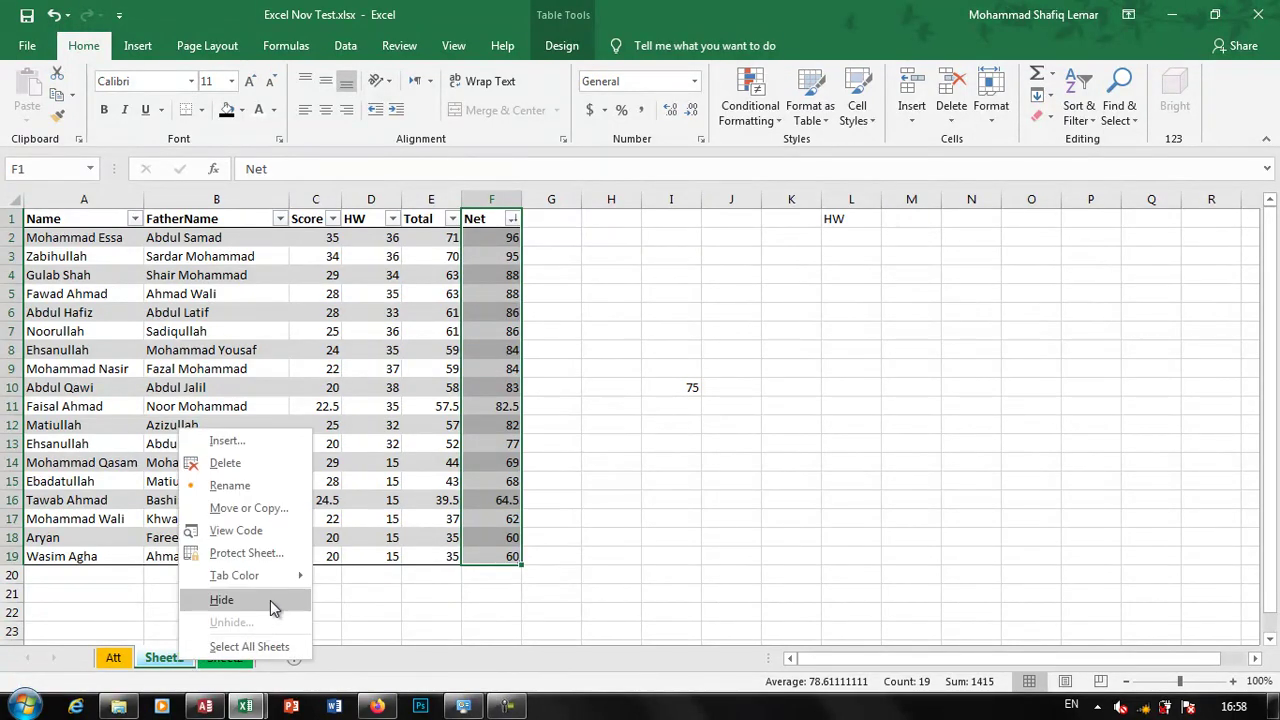
pyautogui.moveTo(284, 577)
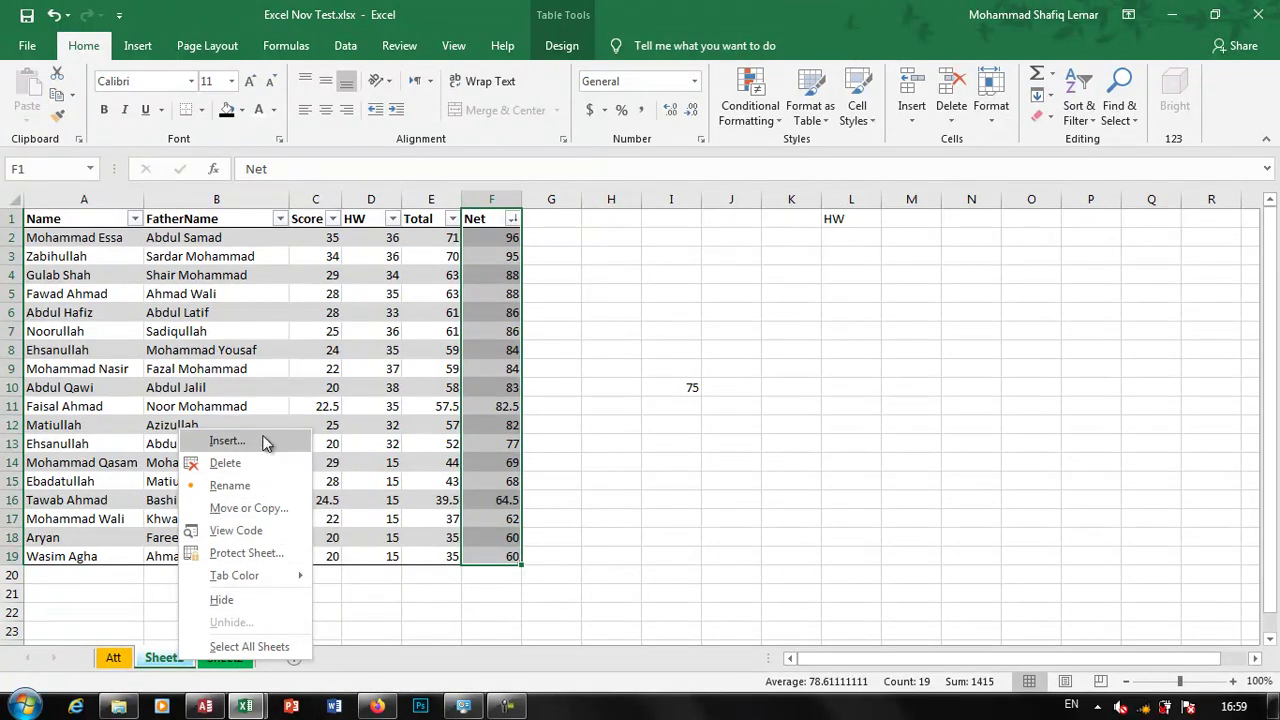
pyautogui.press('Escape')
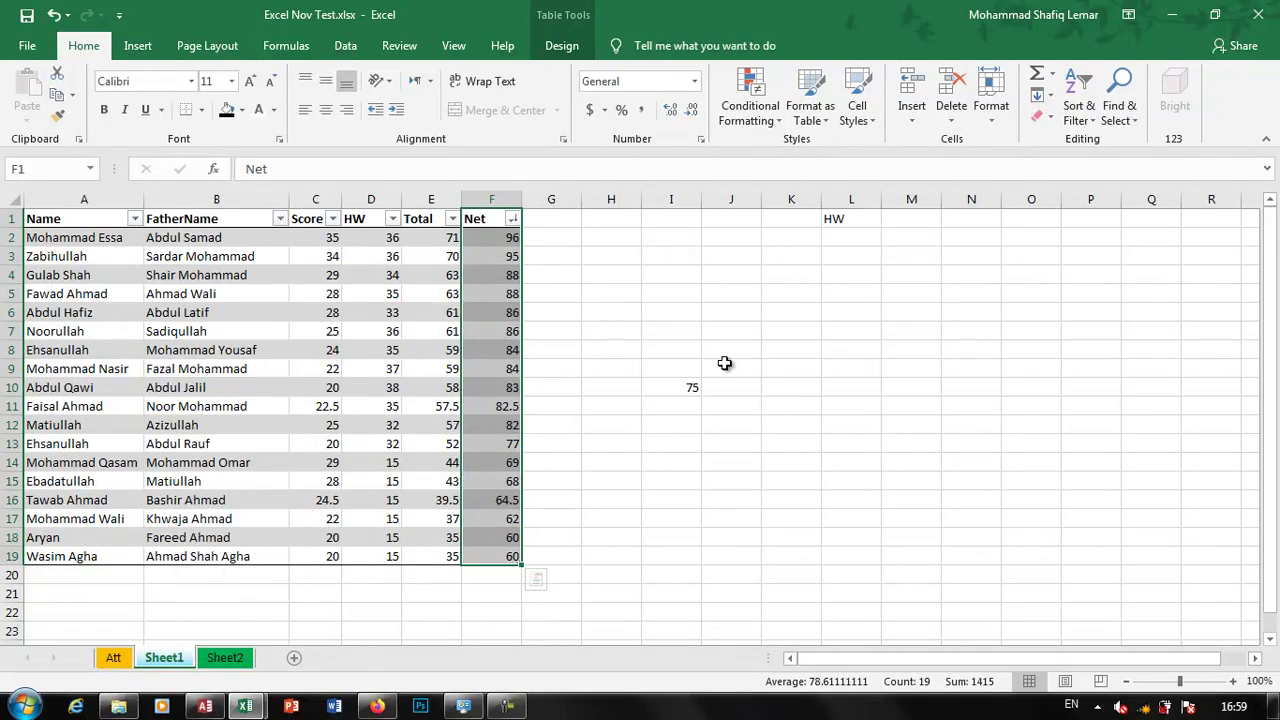
# Step: Review the protection commands under Format and the Sum function offered by AutoSum
pyautogui.click(993, 112)
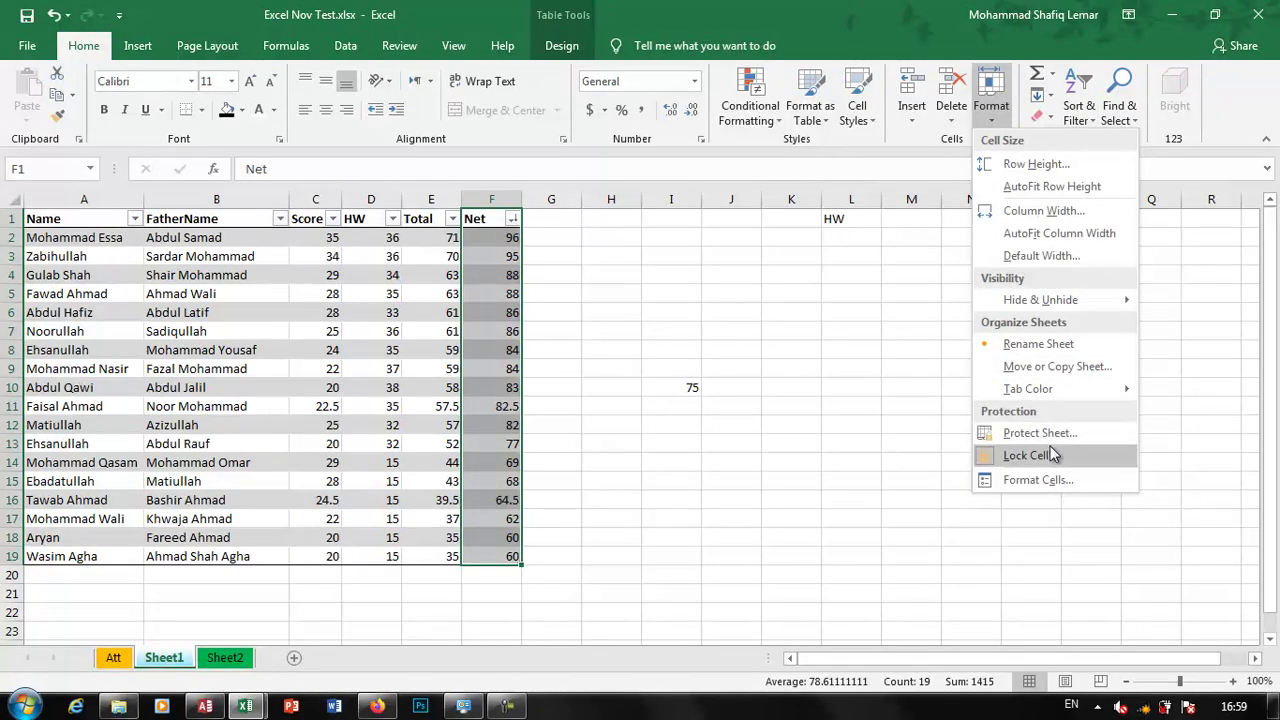
pyautogui.click(692, 315)
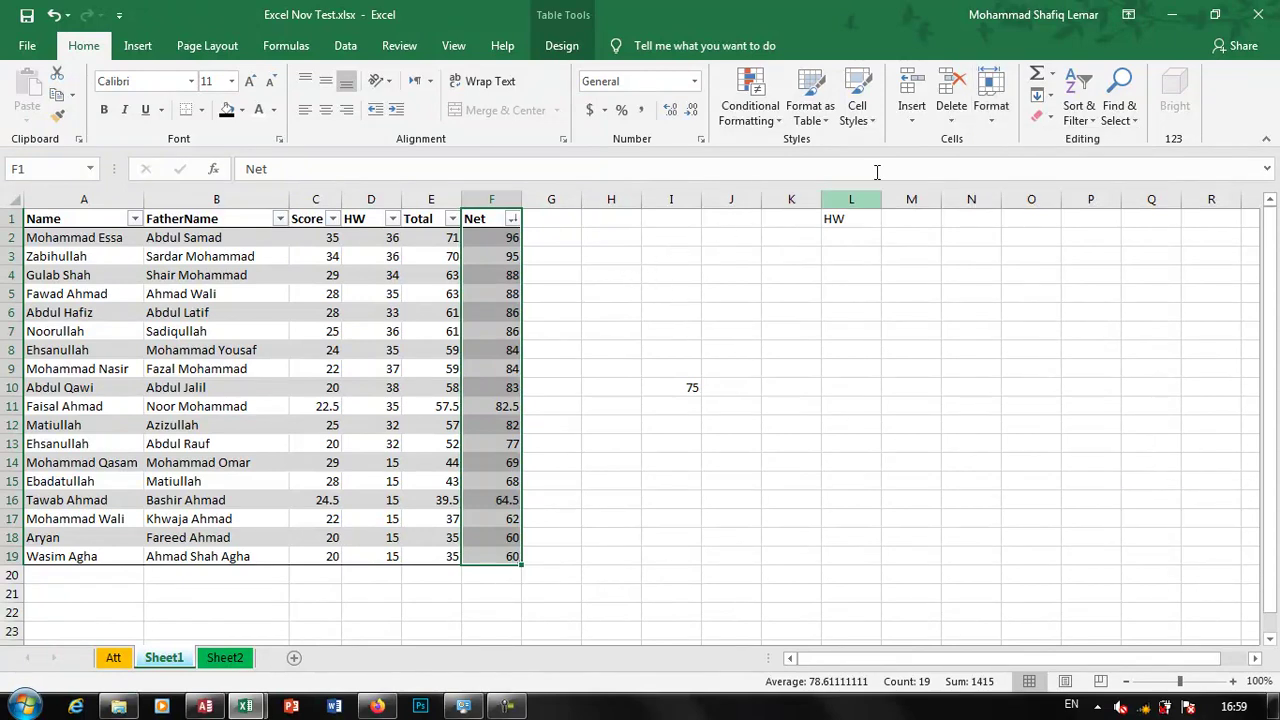
pyautogui.click(1055, 85)
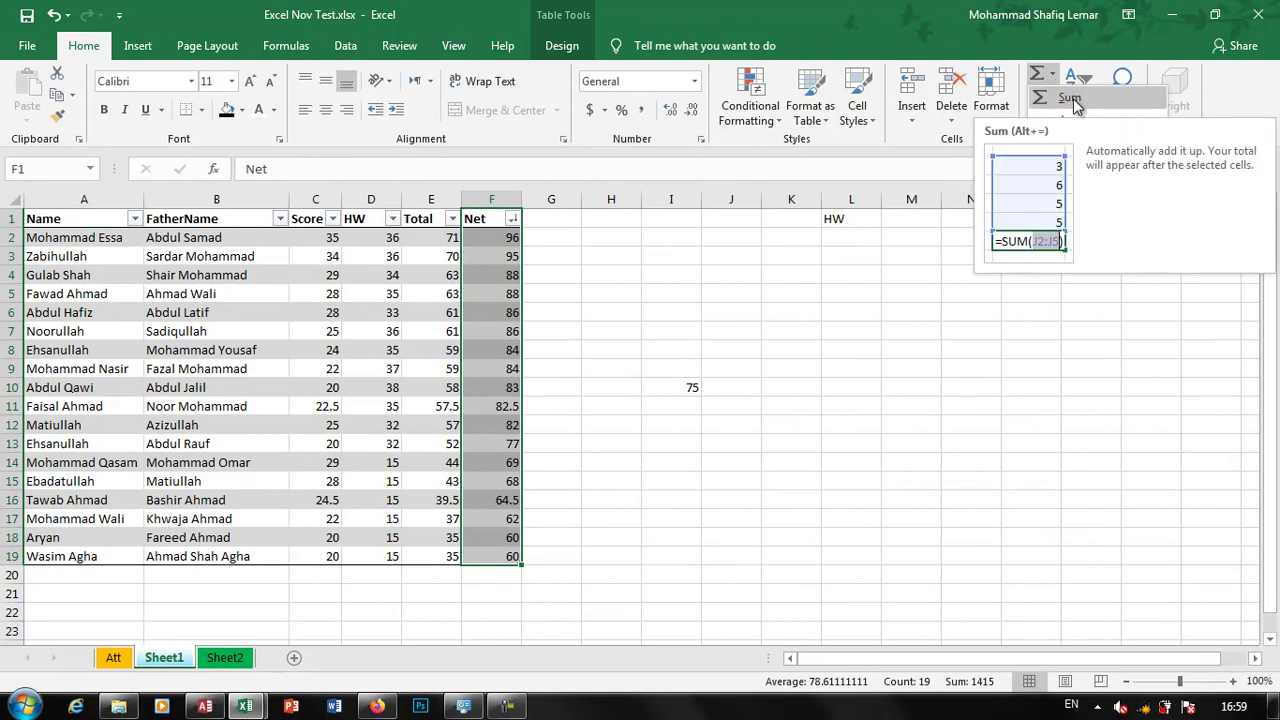
pyautogui.click(812, 344)
# Step: Enter the word summery in cell K8 of Sheet1 and clear it again
pyautogui.click(790, 345)
pyautogui.write('summery')
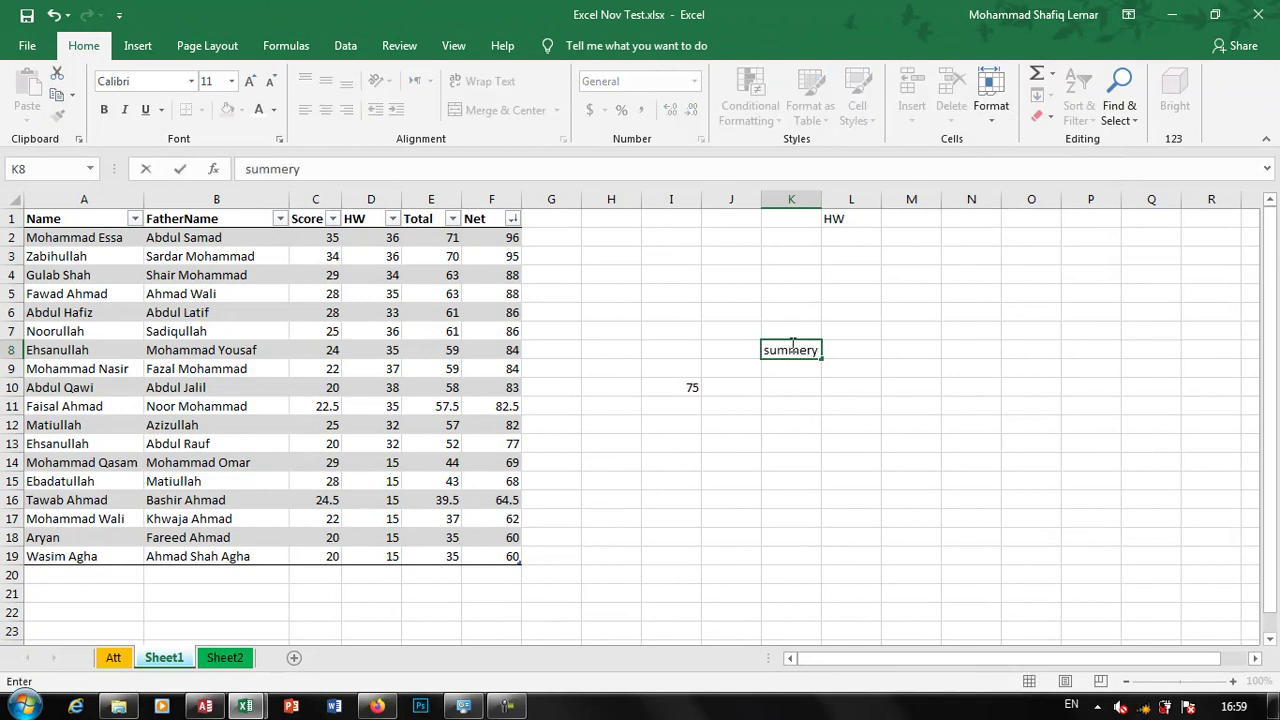
pyautogui.press('Return')
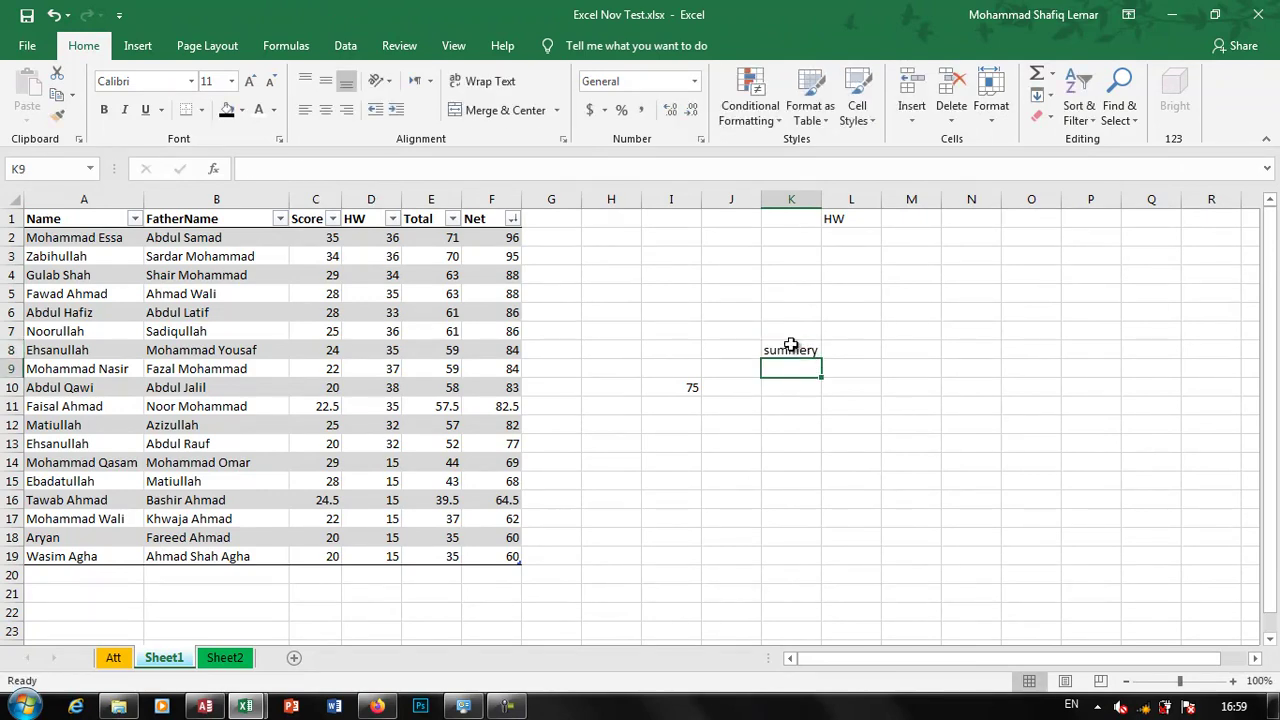
pyautogui.click(790, 345)
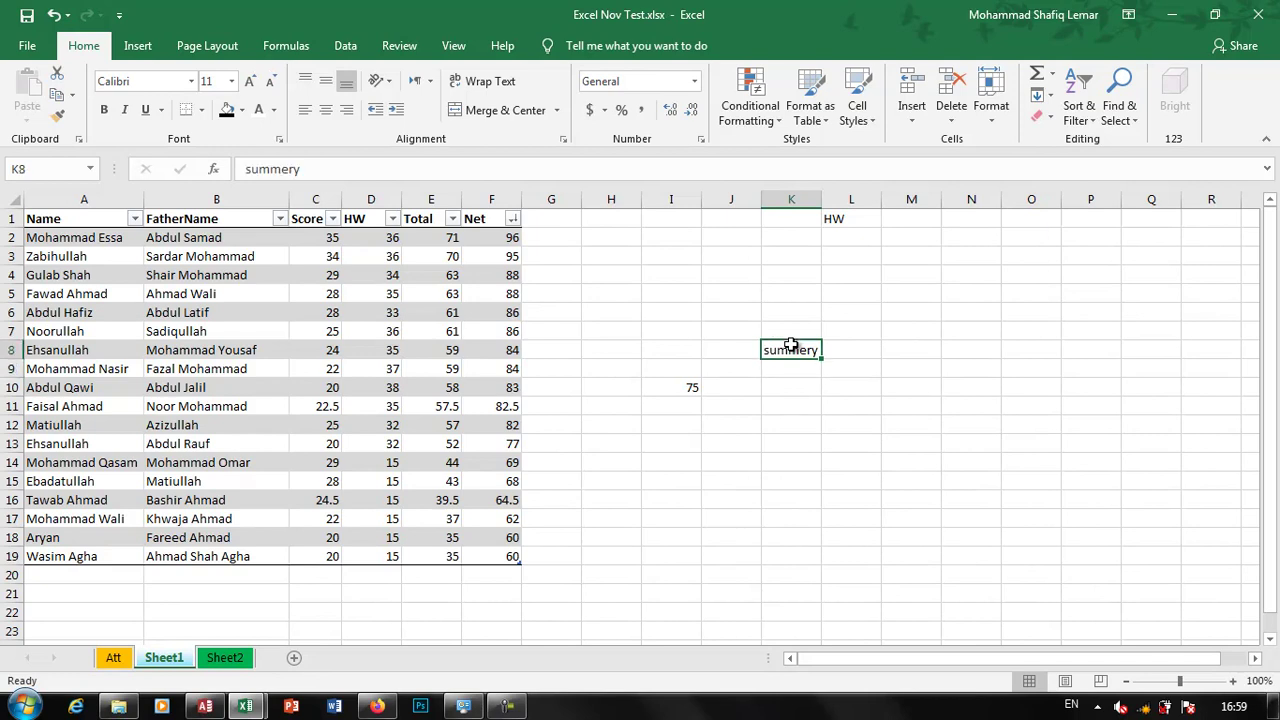
pyautogui.press('Delete')
# Step: Clear the stray number from cell I10 on Sheet1
pyautogui.press('Left')
pyautogui.press('Left')
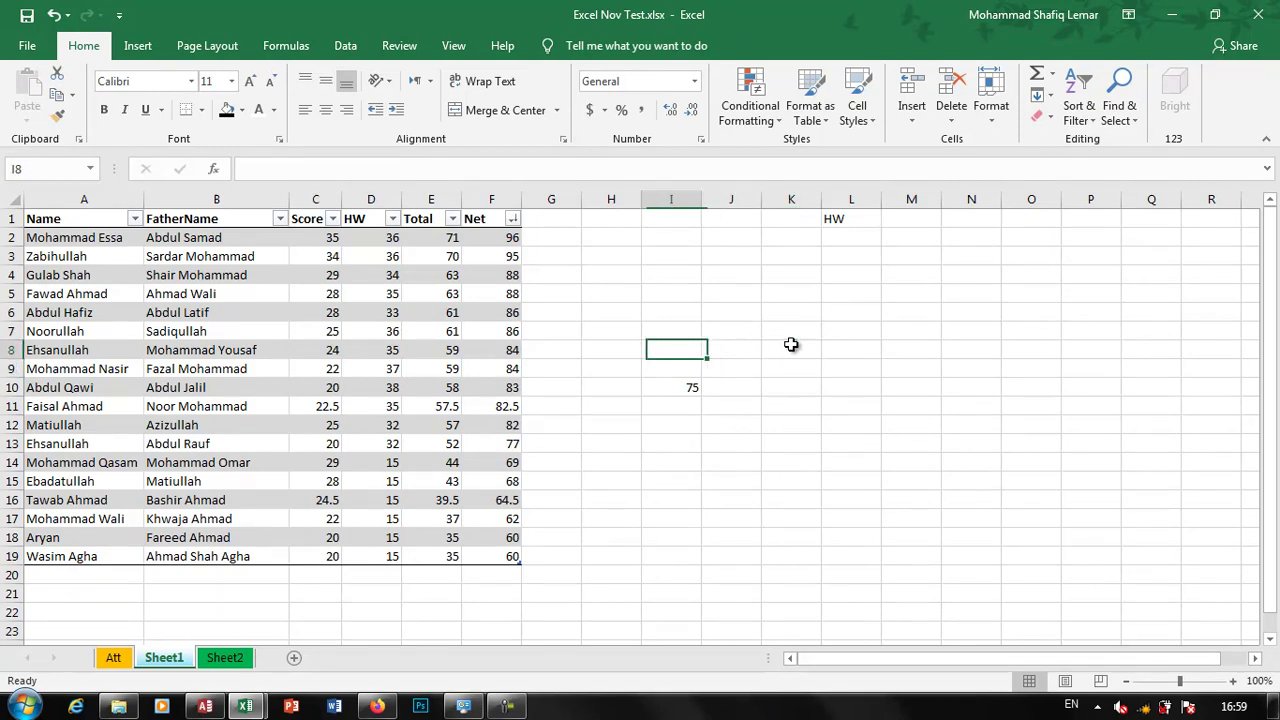
pyautogui.press('Down')
pyautogui.press('Down')
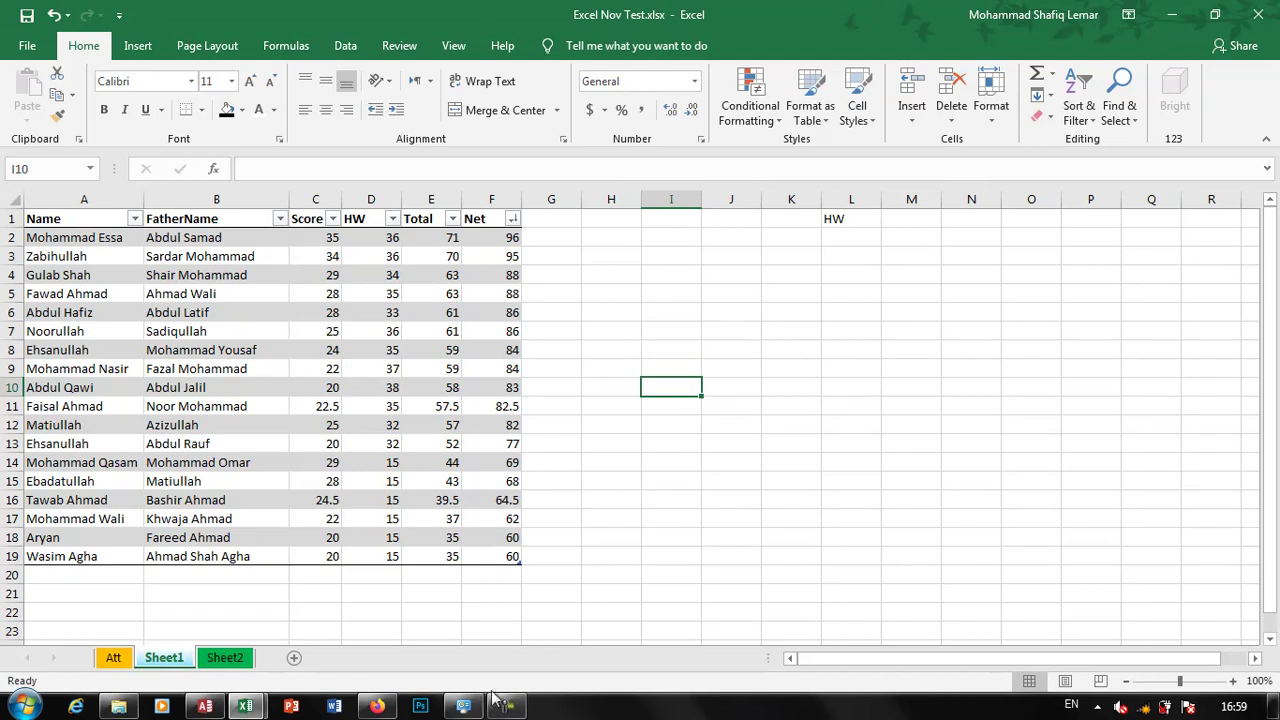
# Step: Enter the numbers 1, 2, 3, 4, 2 and 5 down cells J4 to J9
pyautogui.click(498, 575)
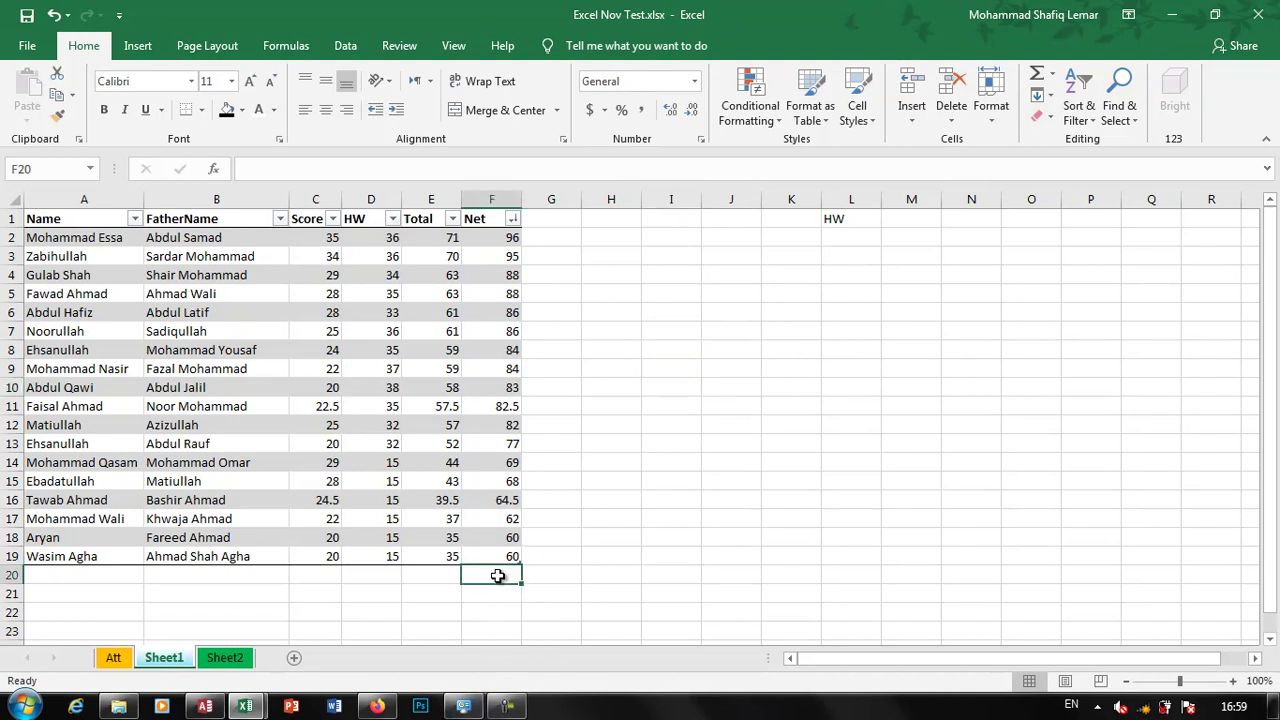
pyautogui.click(706, 276)
pyautogui.write('1 ')
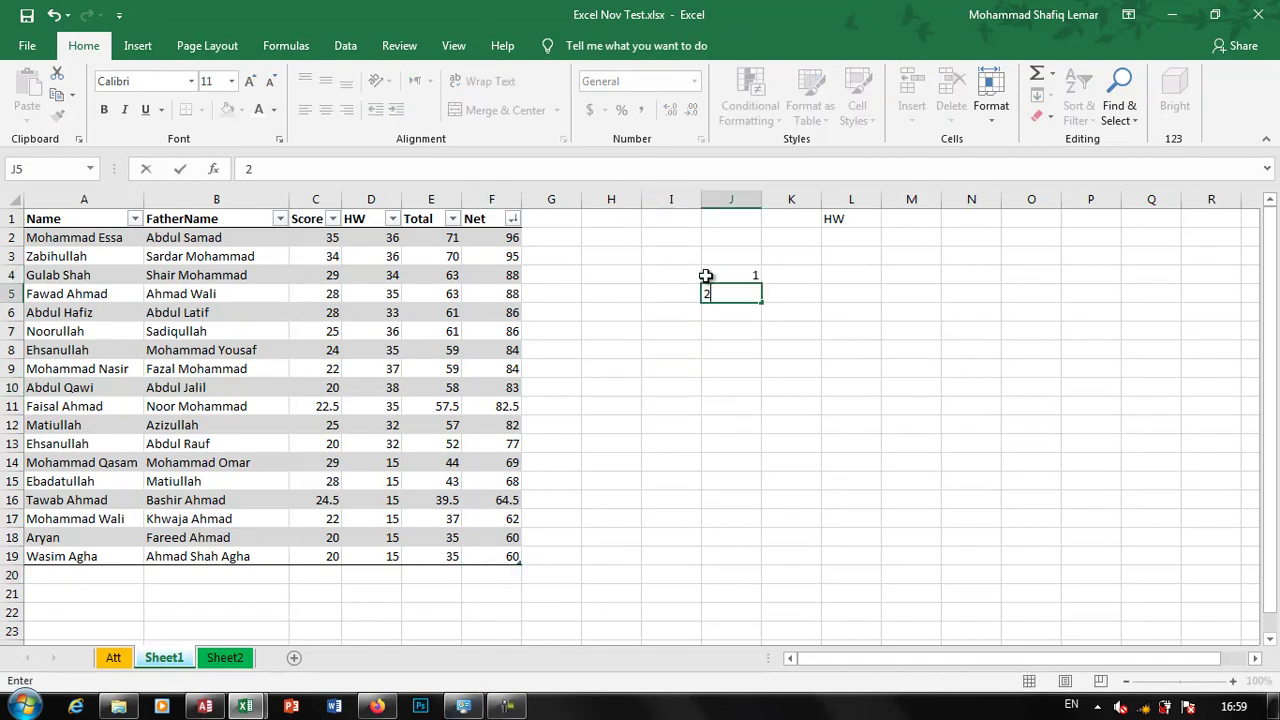
pyautogui.write('2 3 4 2 5')
pyautogui.press('Return')
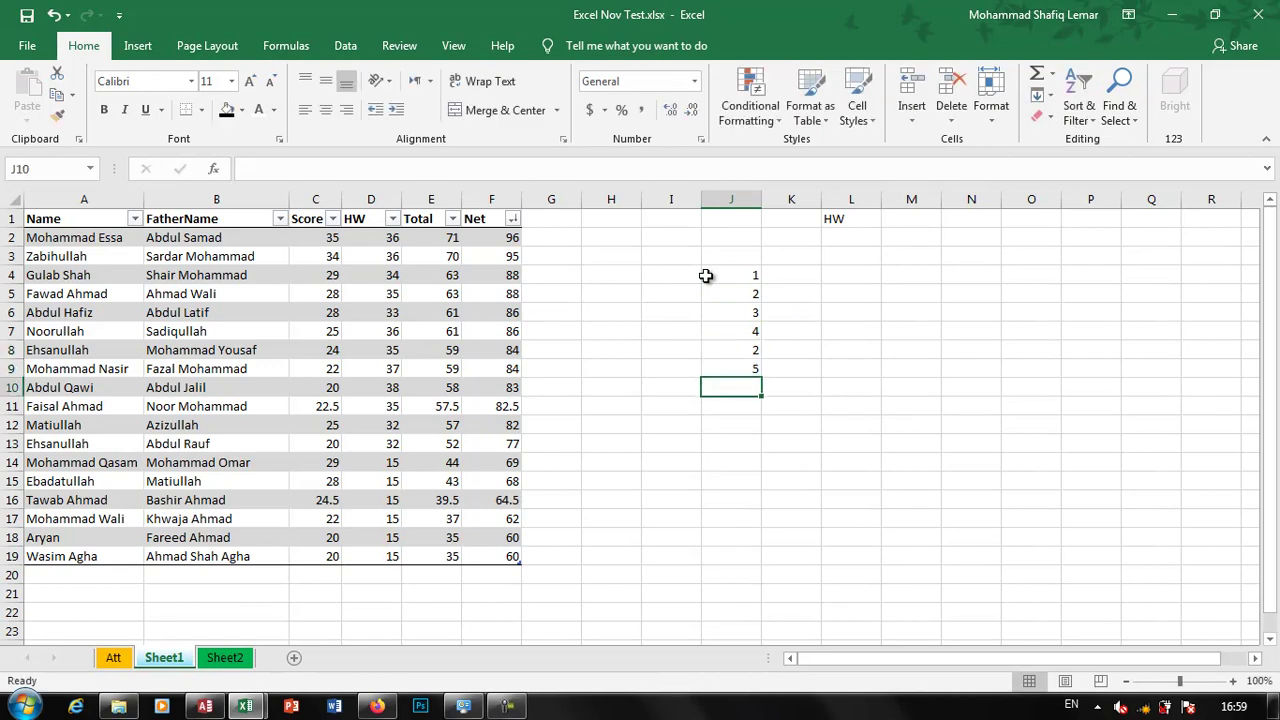
# Step: Total cells J4:J9 with AutoSum in cell J10 and select the result cell to show its formula
pyautogui.click(1052, 74)
pyautogui.click(1070, 100)
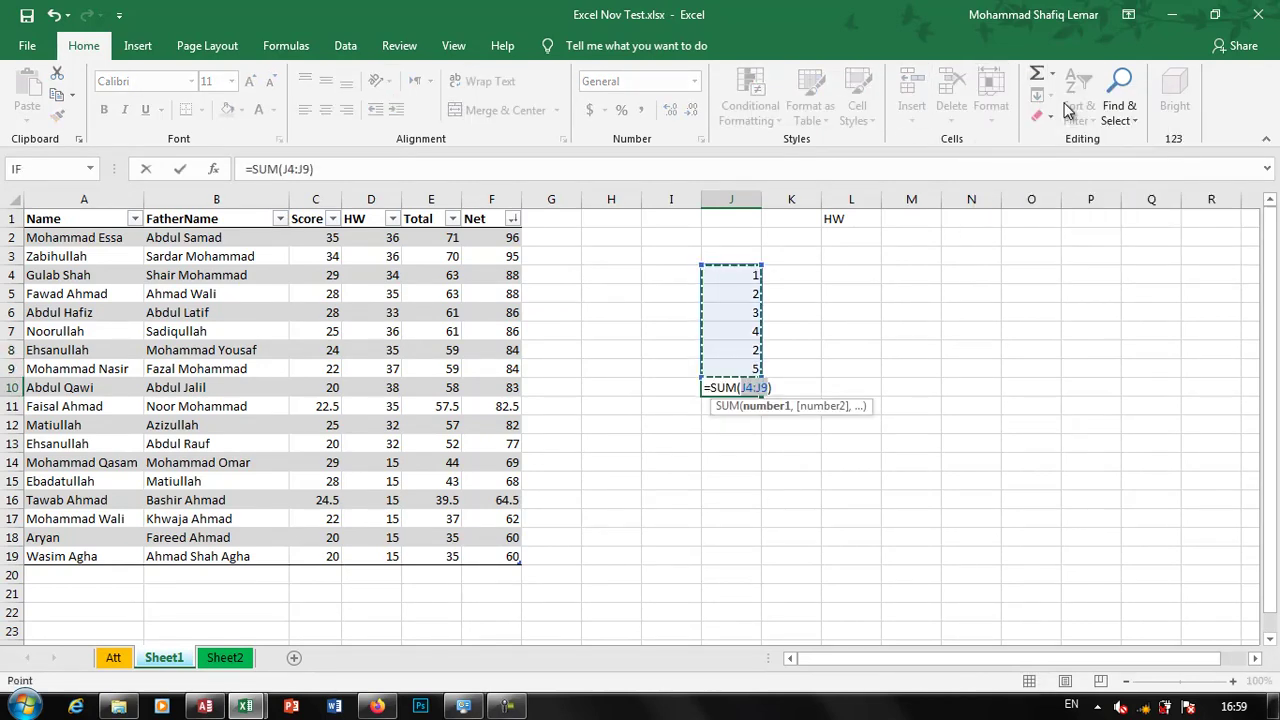
pyautogui.press('Return')
pyautogui.click(746, 387)
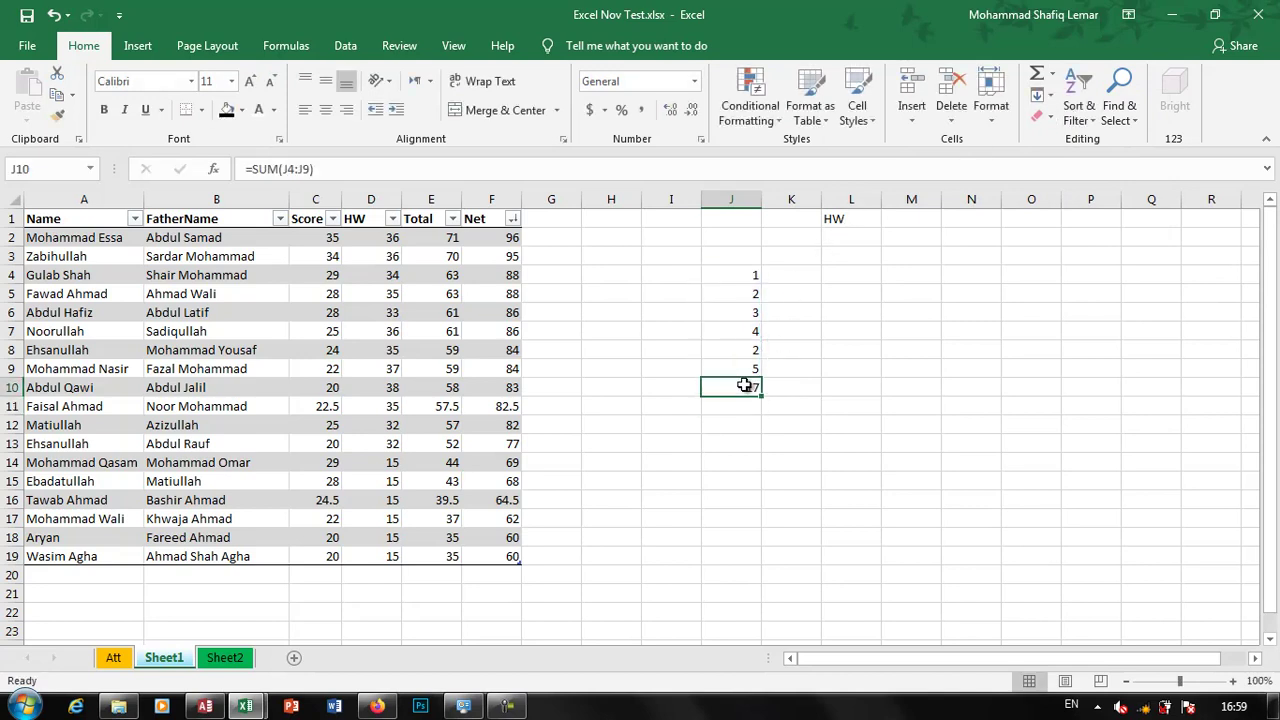
# Step: Enter the numbers 12, 3 and 2 across cells J14 to L14
pyautogui.click(753, 465)
pyautogui.write('12')
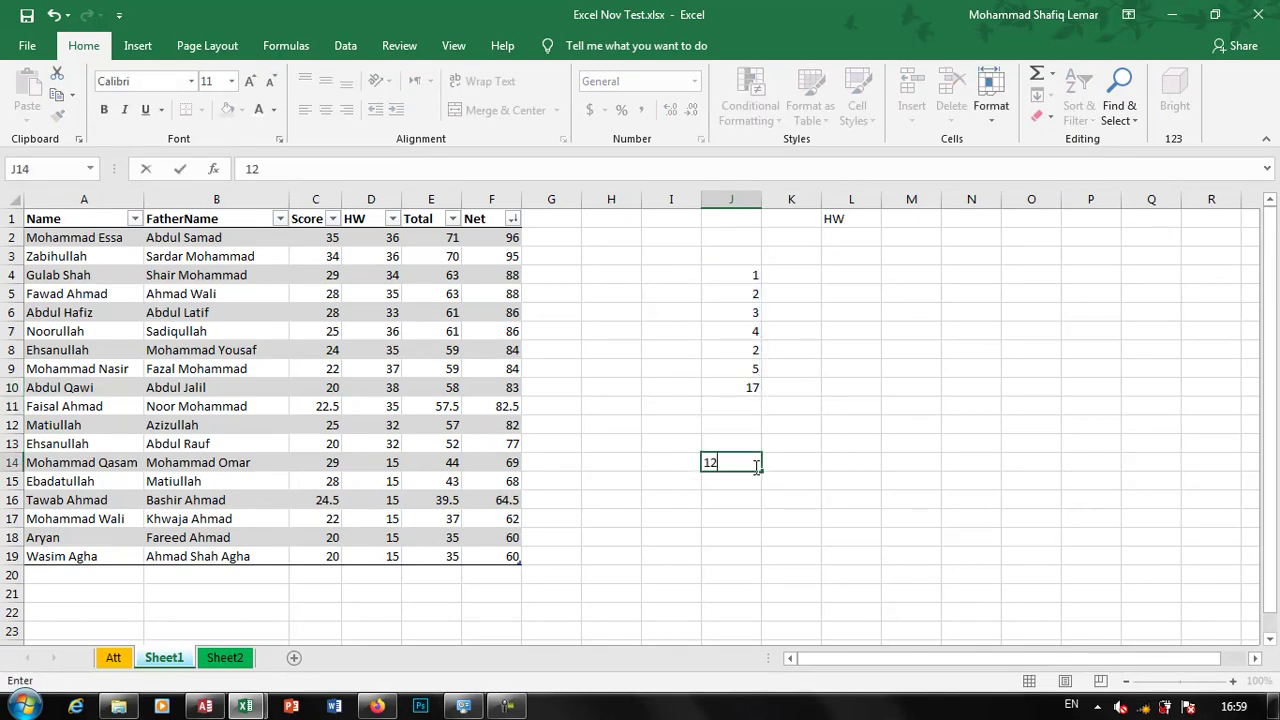
pyautogui.press('Tab')
pyautogui.write('3')
pyautogui.press('Tab')
pyautogui.write('2')
pyautogui.press('Tab')
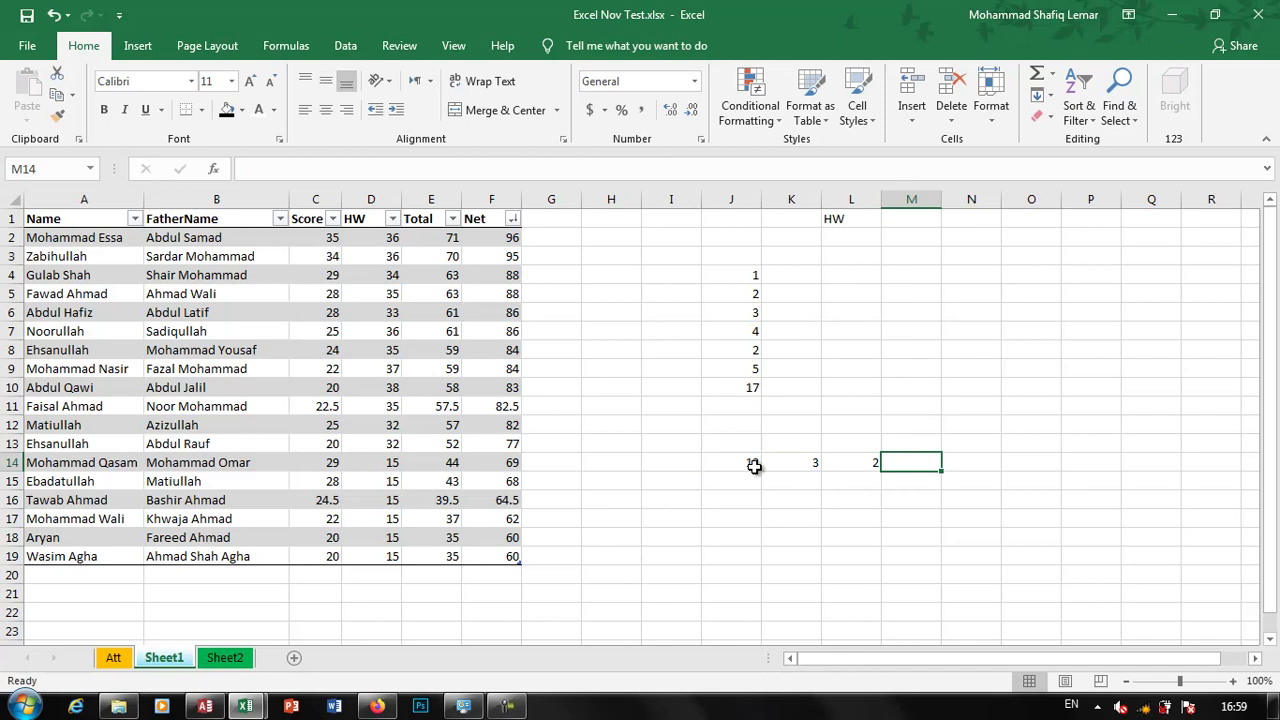
# Step: Total the numbers in cells J14:L14 with AutoSum's Sum function in cell M14
pyautogui.click(1053, 73)
pyautogui.click(1060, 95)
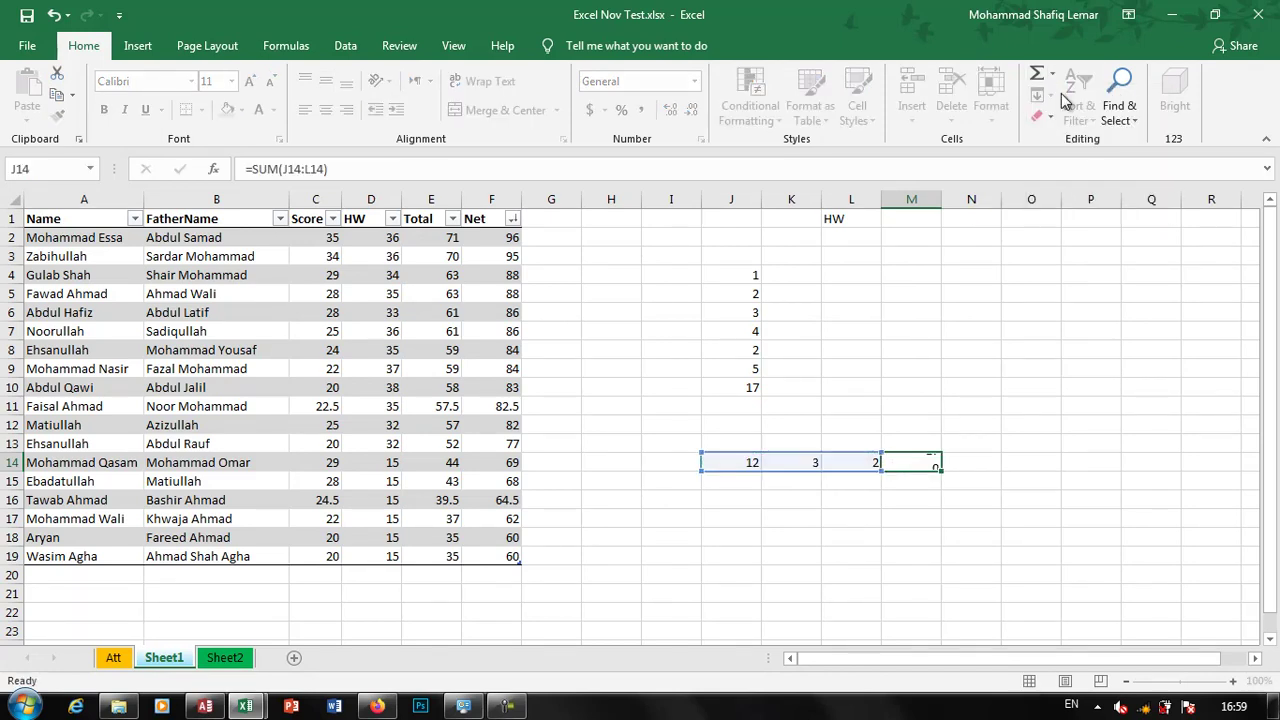
pyautogui.press('Return')
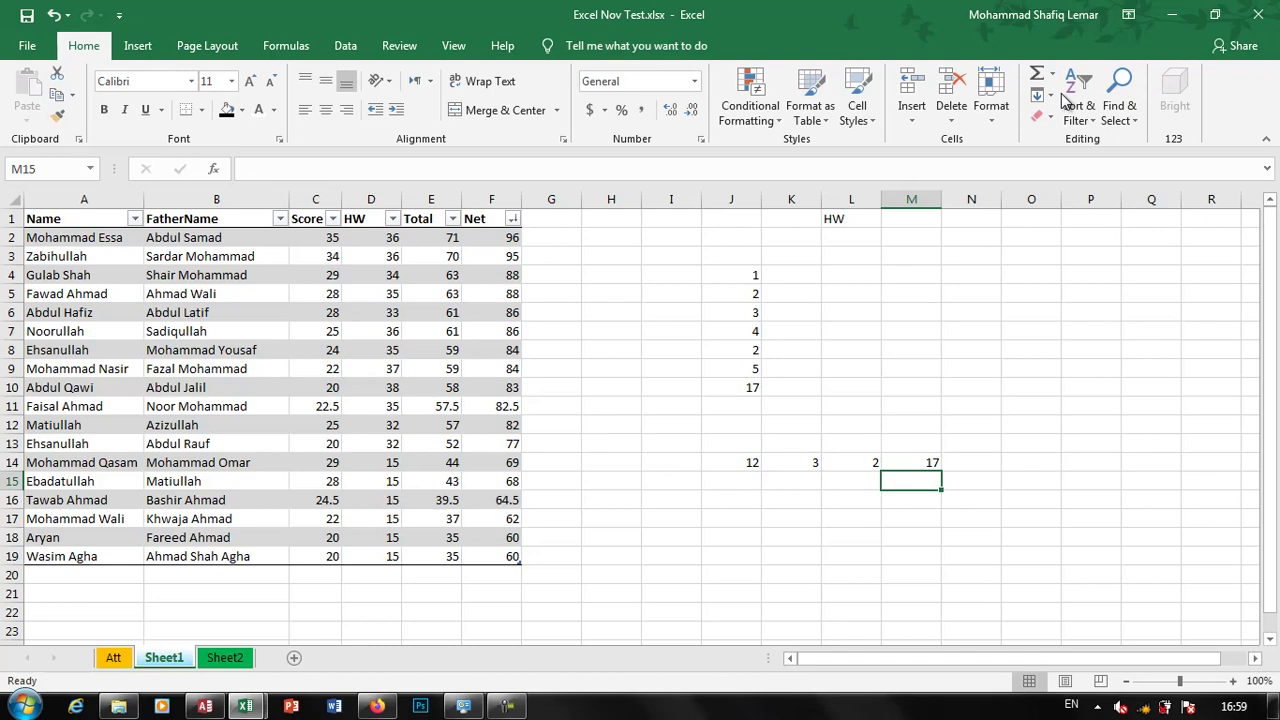
# Step: Replace the sum in cell J10 with AutoSum's Average of cells J4:J9 and select the result cell to show its formula
pyautogui.click(750, 385)
pyautogui.press('Delete')
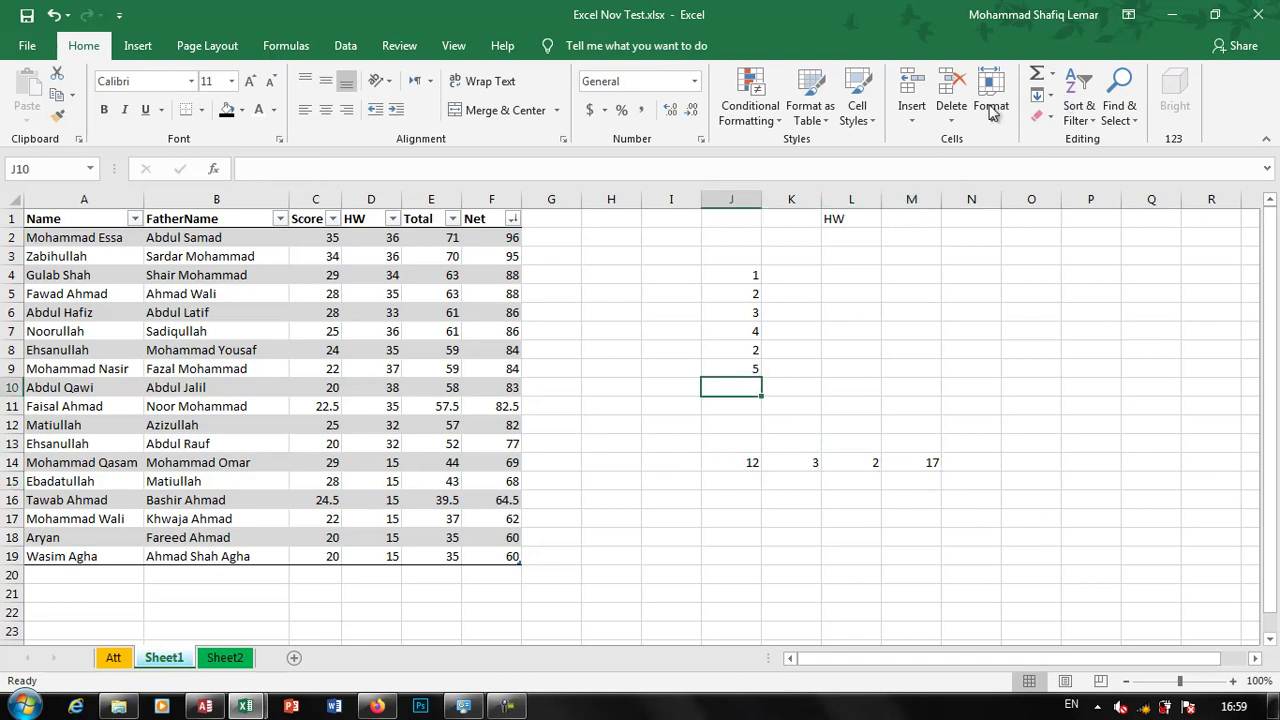
pyautogui.click(1052, 74)
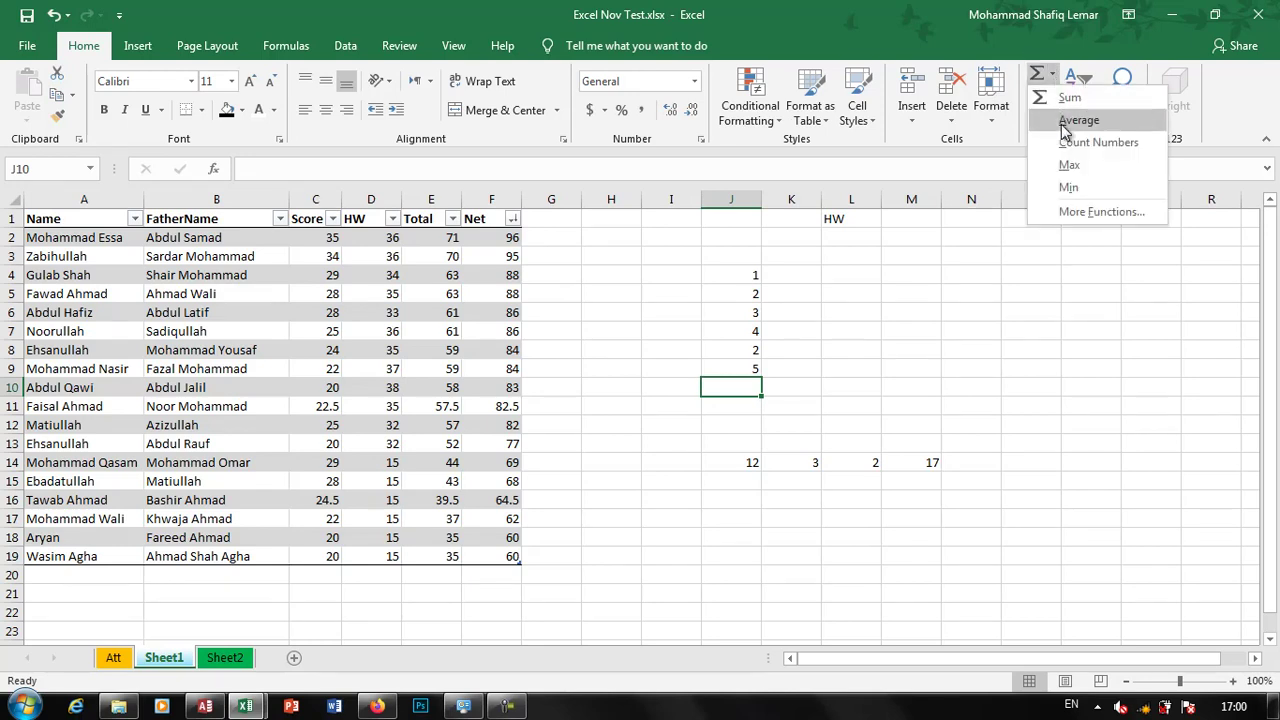
pyautogui.click(1065, 130)
pyautogui.press('Return')
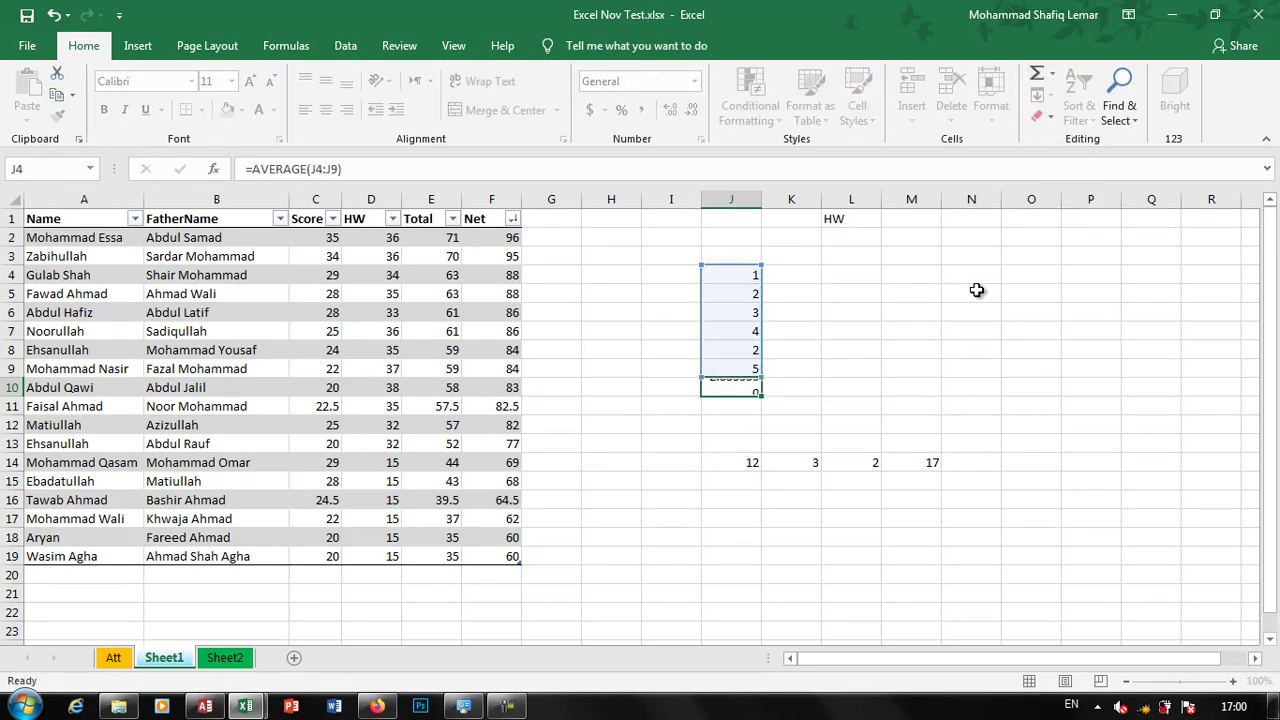
pyautogui.click(752, 391)
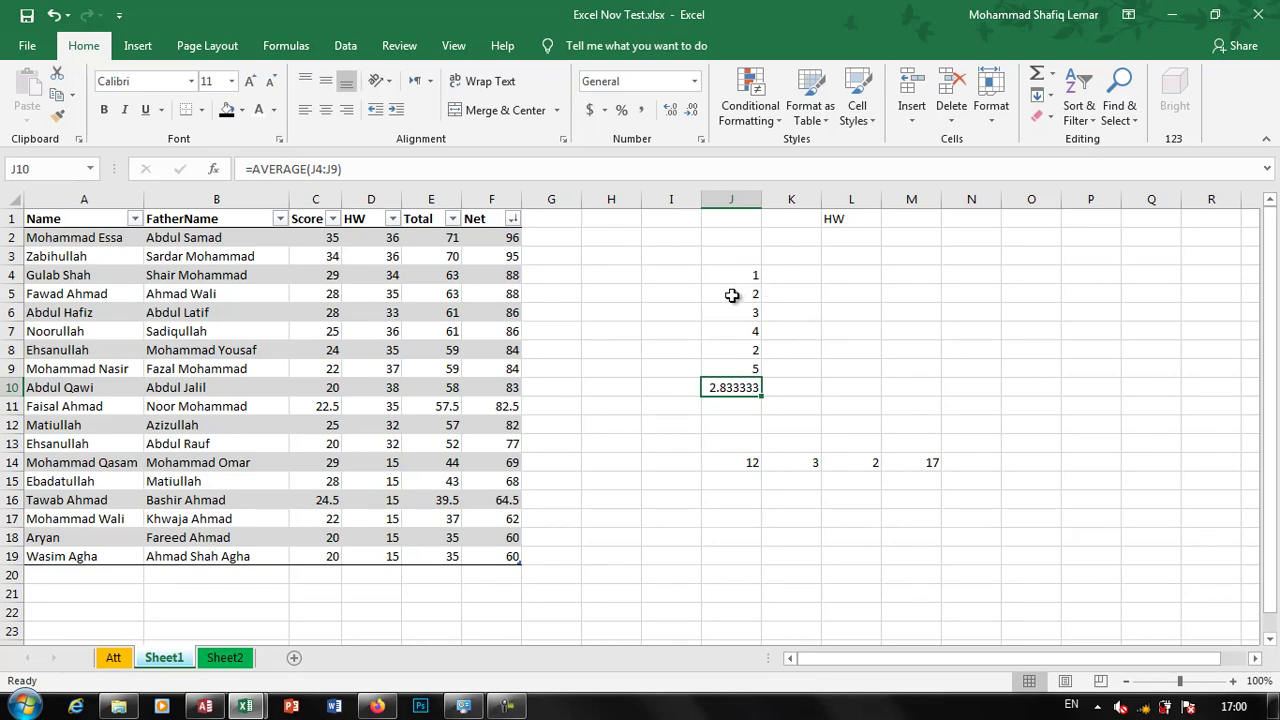
# Step: Replace the average in cell J10 with AutoSum's Count Numbers for cells J4:J9 and inspect the formula and counted cells
pyautogui.press('Delete')
pyautogui.click(1053, 75)
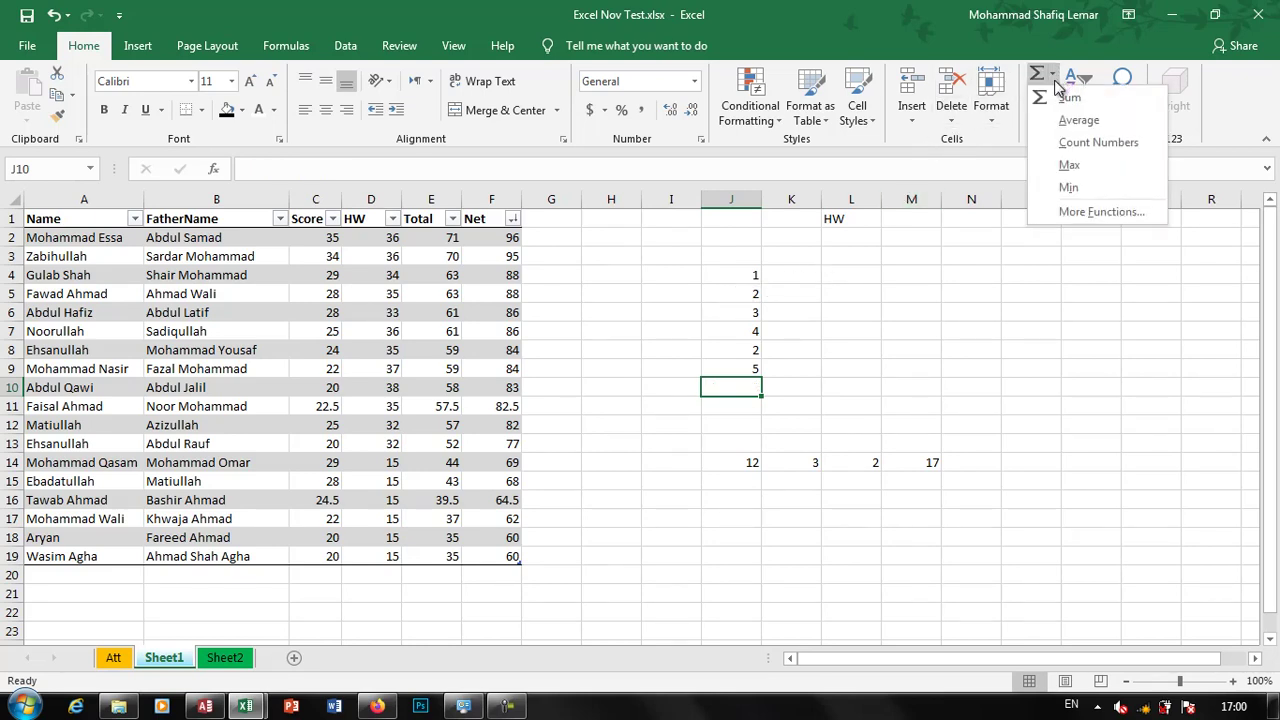
pyautogui.click(1080, 150)
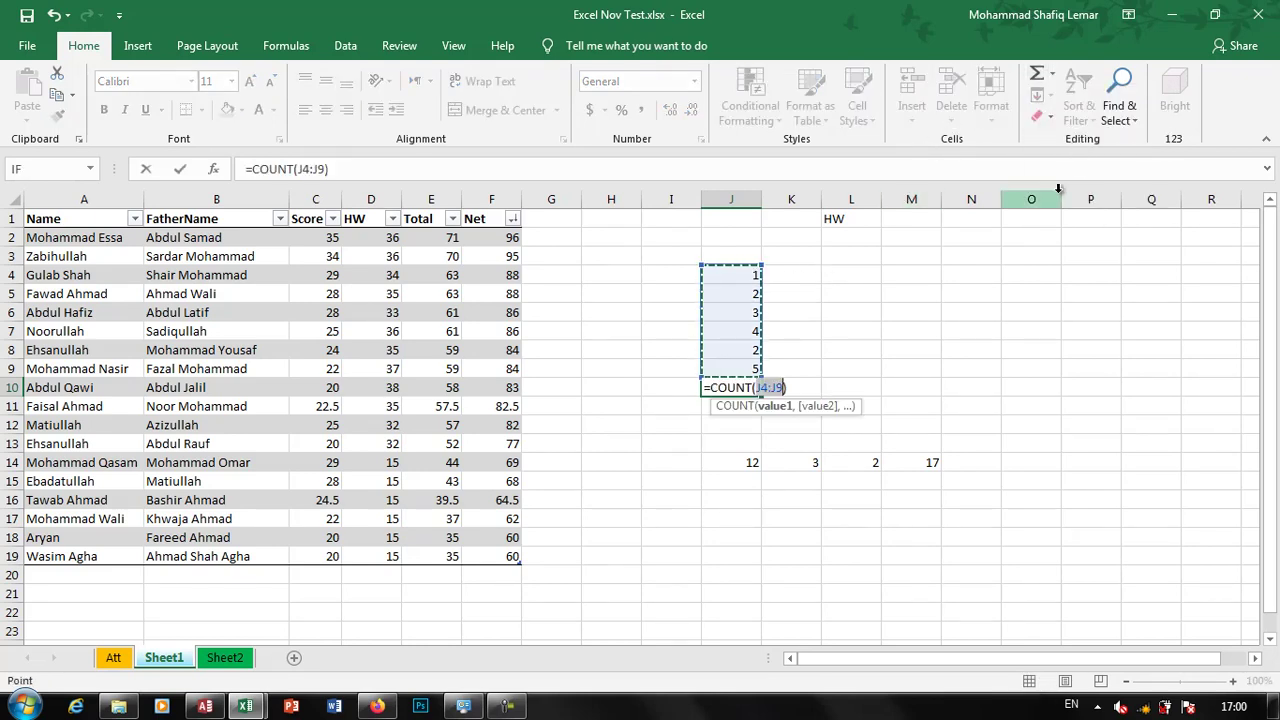
pyautogui.press('Return')
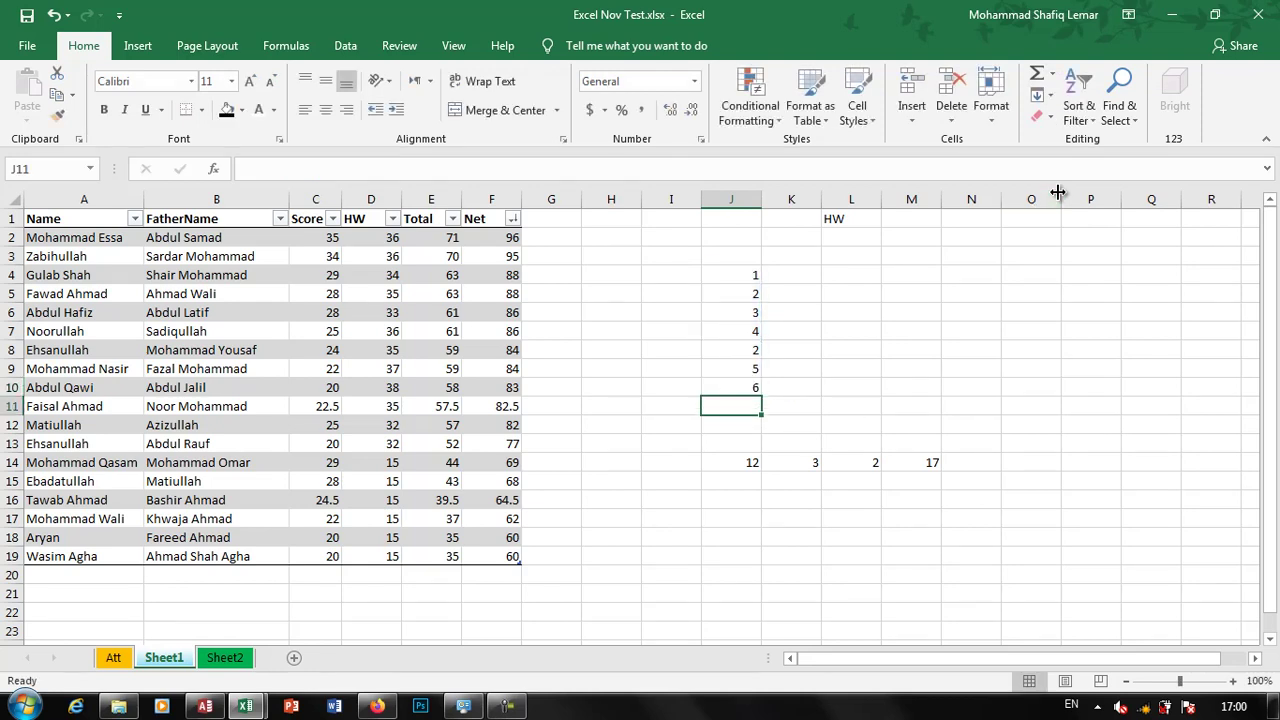
pyautogui.click(740, 385)
pyautogui.moveTo(749, 281); pyautogui.dragTo(746, 372)
pyautogui.click(747, 389)
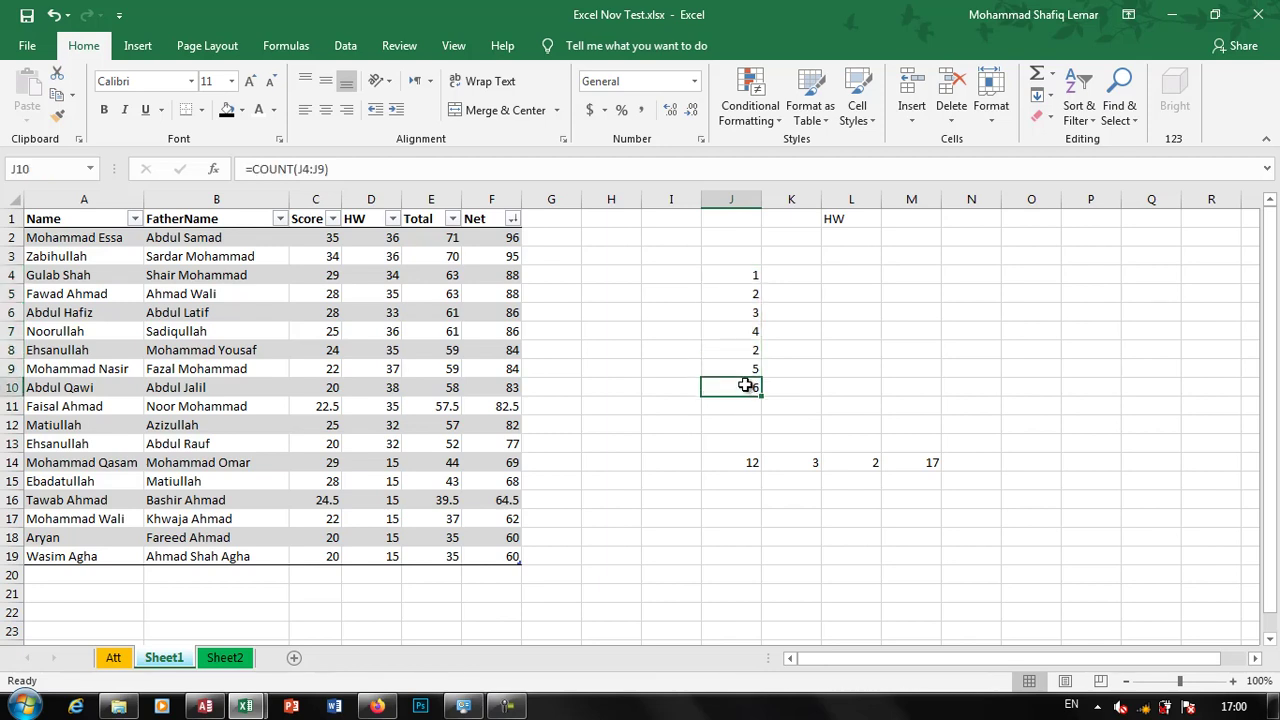
# Step: Replace the count in cell J10 with AutoSum's Max function for cells J4:J9
pyautogui.press('Delete')
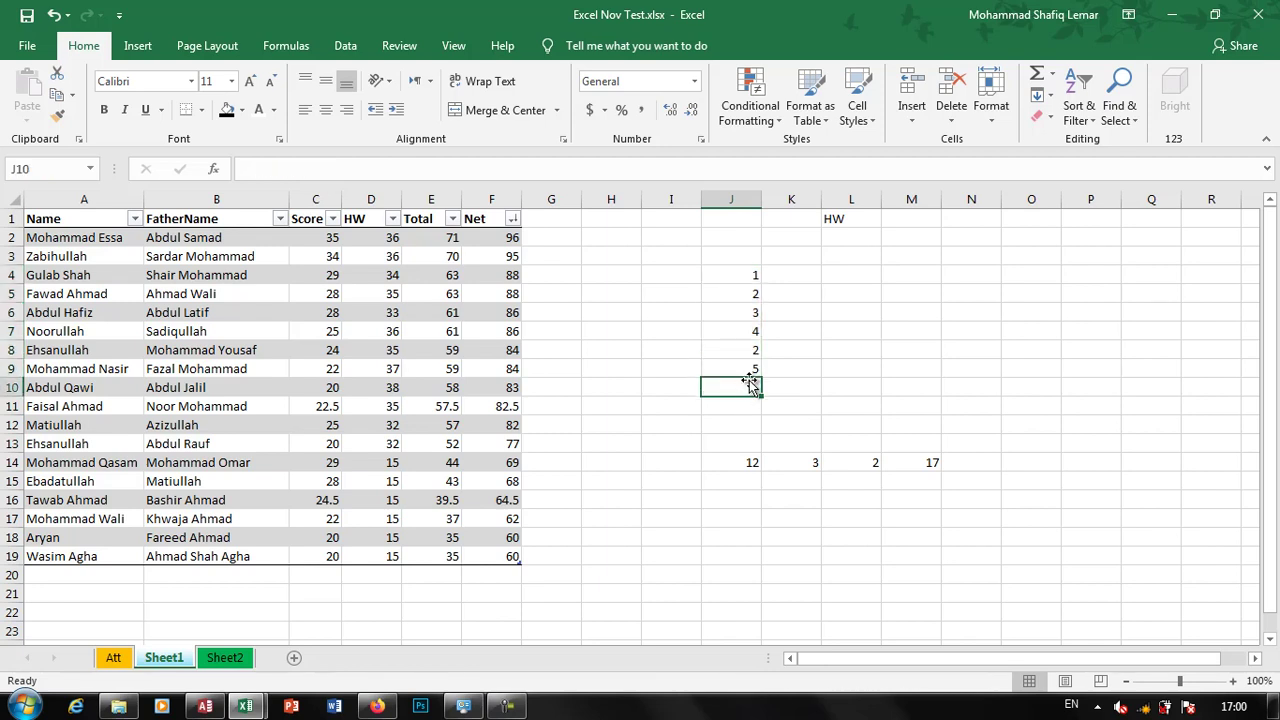
pyautogui.click(1054, 76)
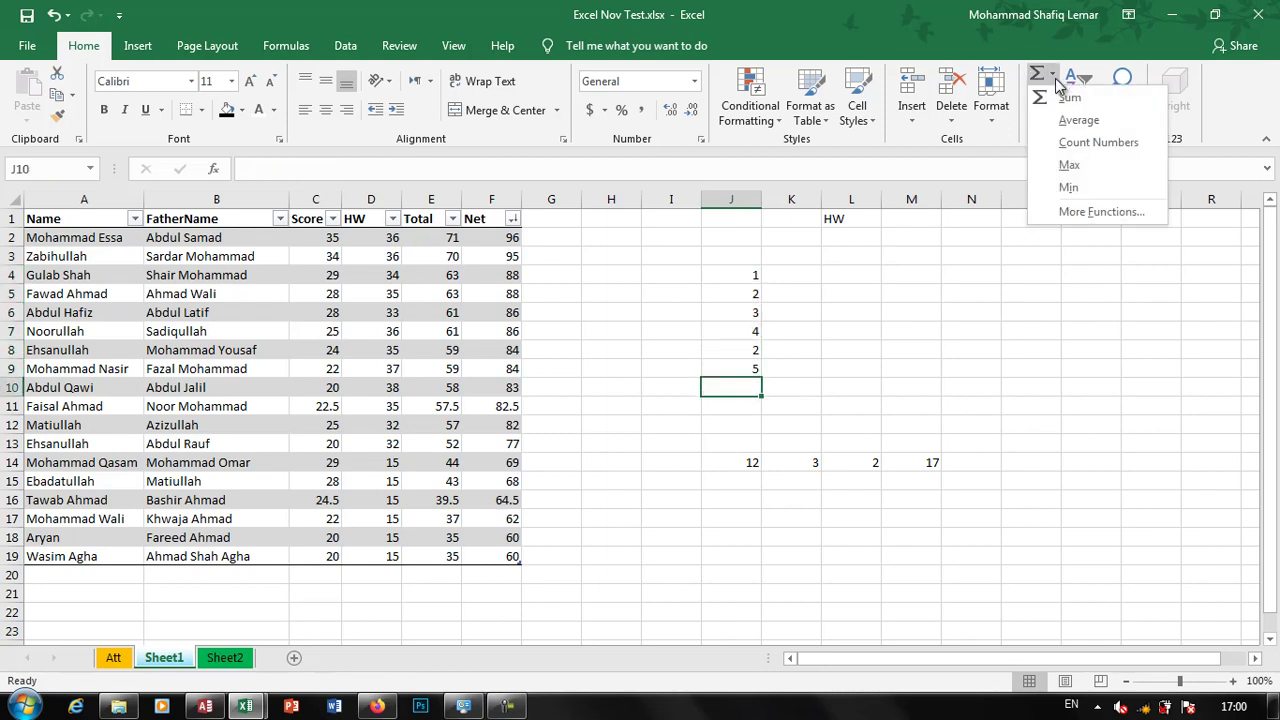
pyautogui.click(1081, 170)
pyautogui.press('Return')
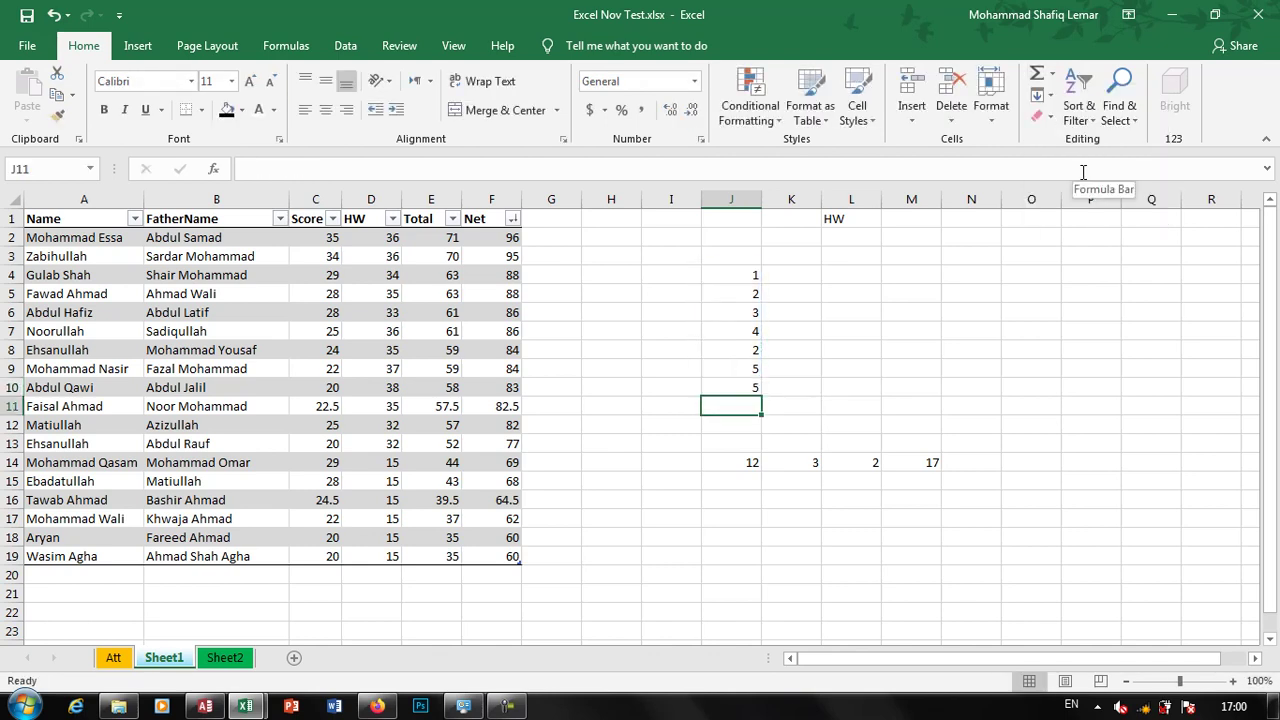
# Step: Replace the maximum in cell J10 with AutoSum's Min of cells J4:J9 and select the result cell to show its formula
pyautogui.press('Up')
pyautogui.press('Delete')
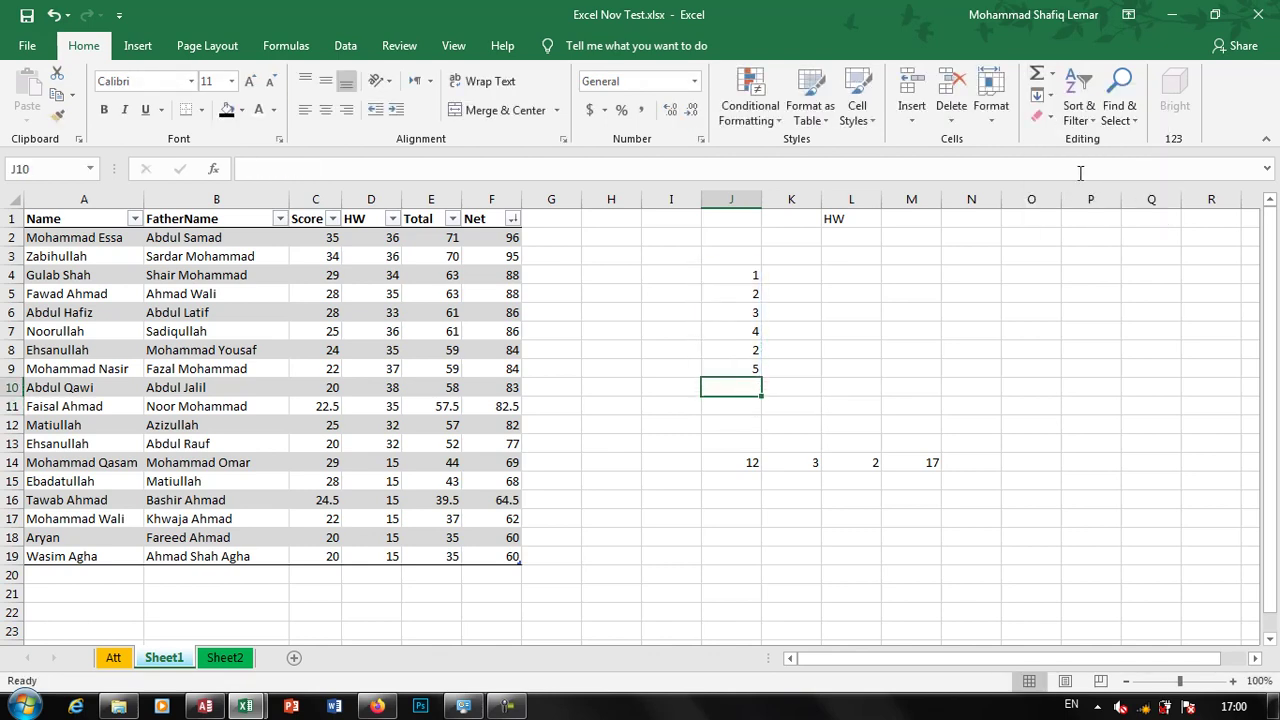
pyautogui.click(1052, 73)
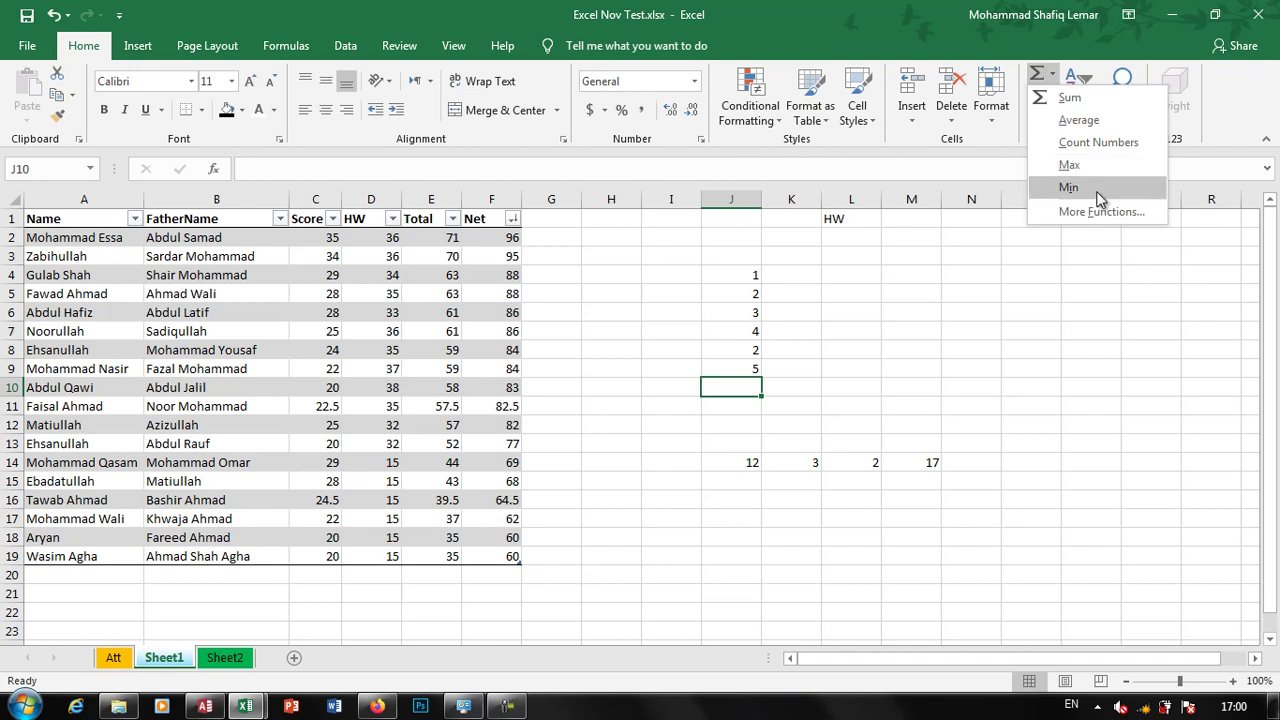
pyautogui.click(1068, 187)
pyautogui.press('Return')
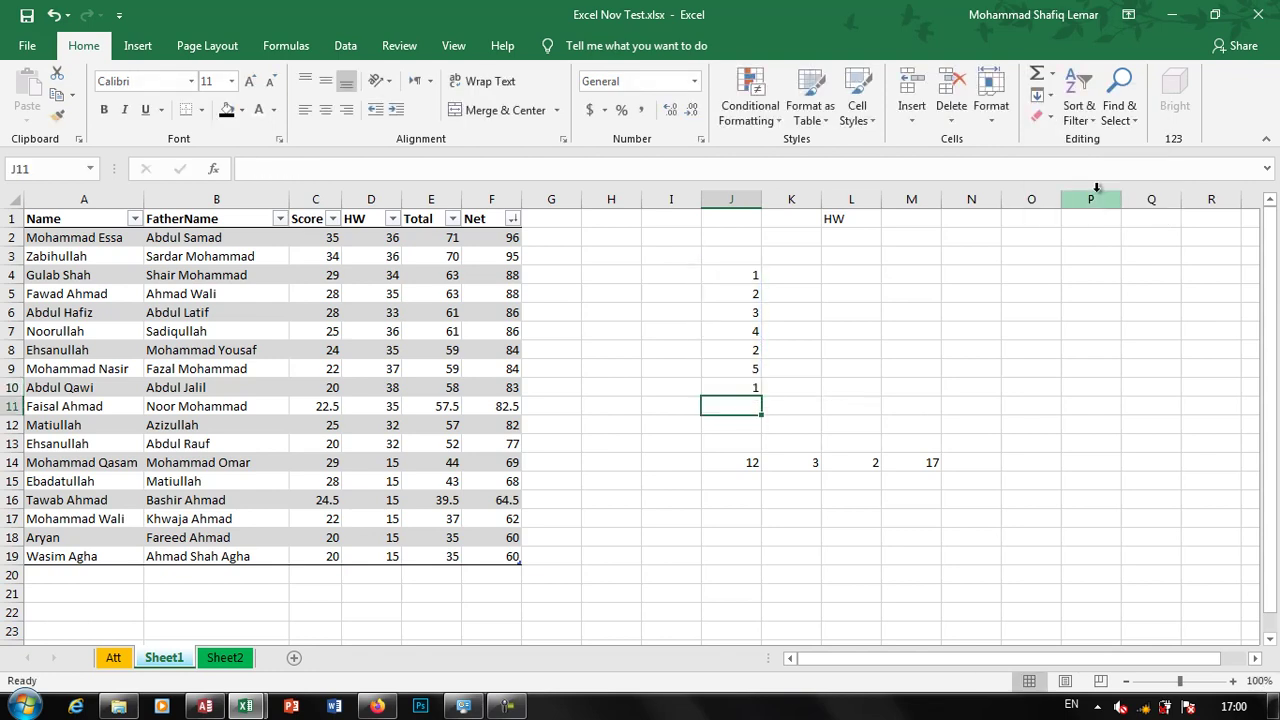
pyautogui.press('Up')
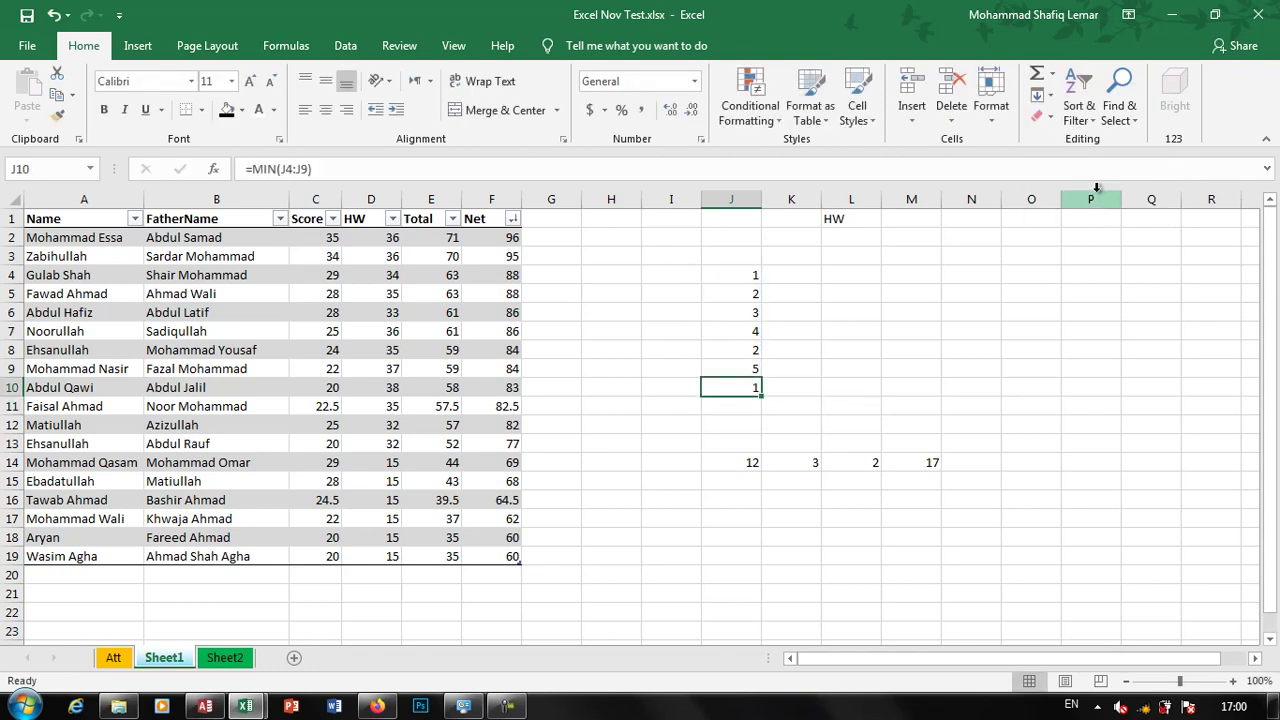
# Step: Enter a SUM formula in cell F20 that adds up the table's whole Net column
pyautogui.click(500, 572)
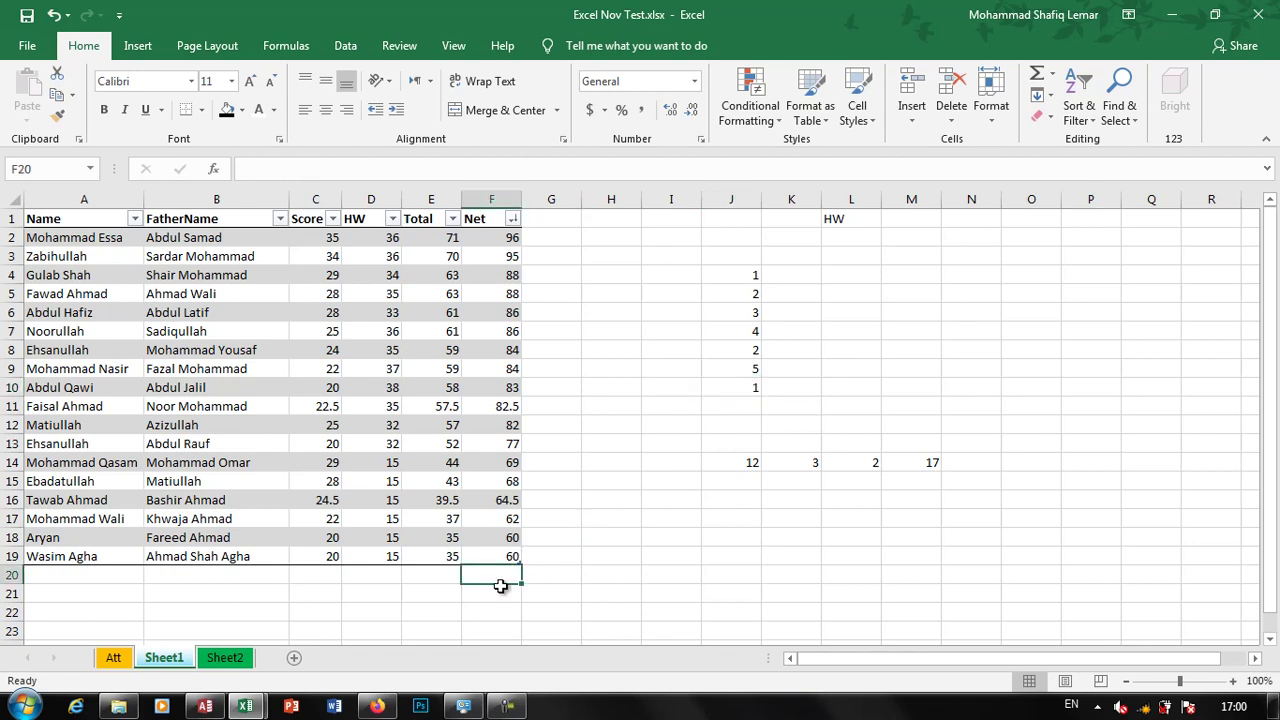
pyautogui.write('=s')
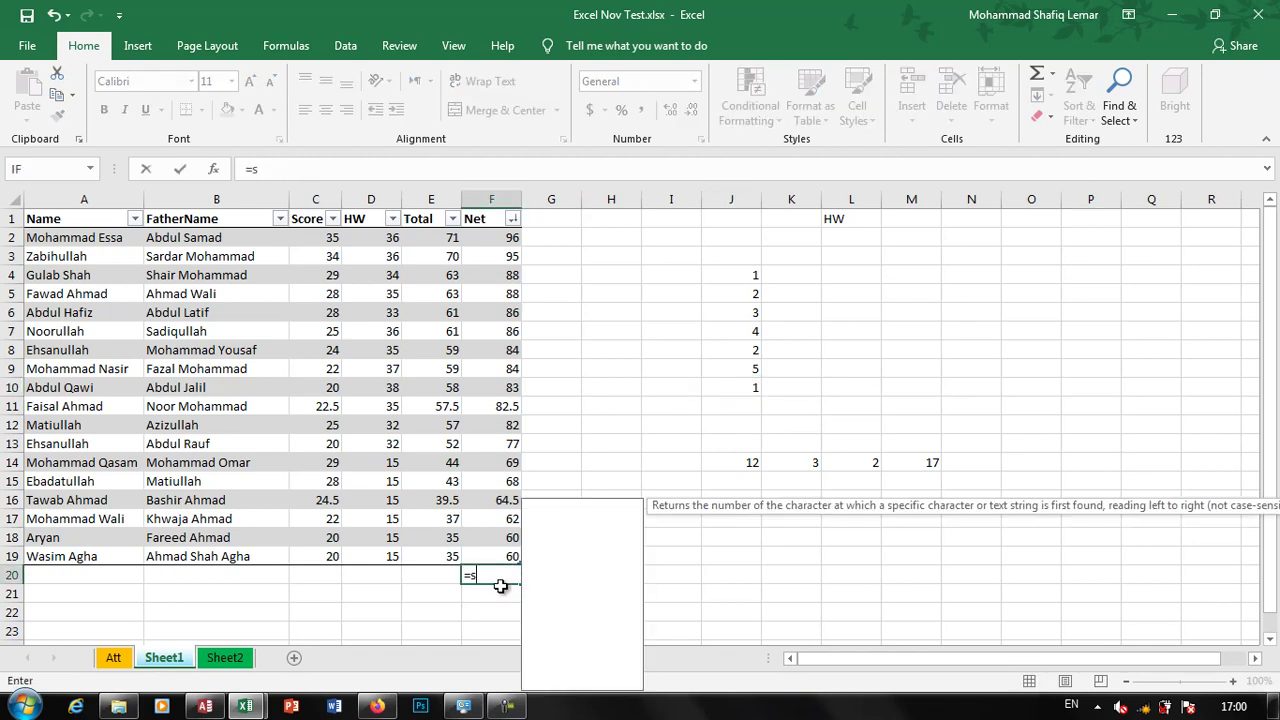
pyautogui.write('um(')
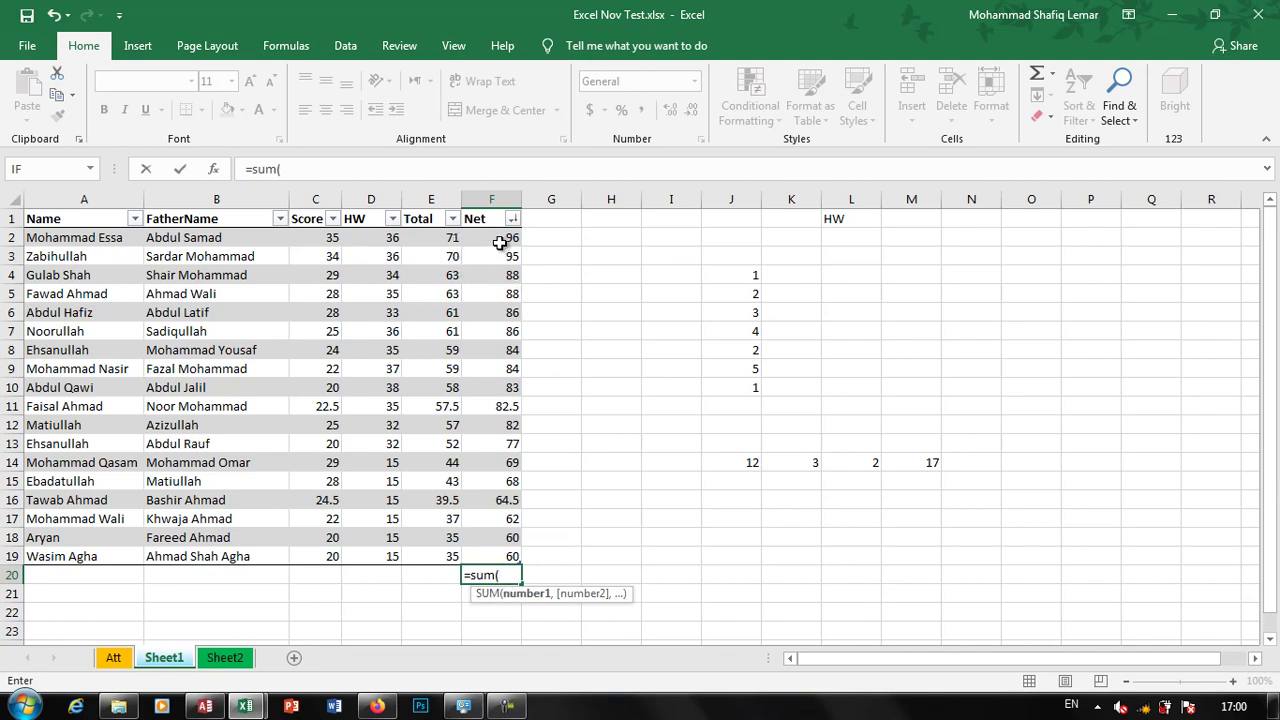
pyautogui.moveTo(500, 240); pyautogui.dragTo(491, 560)
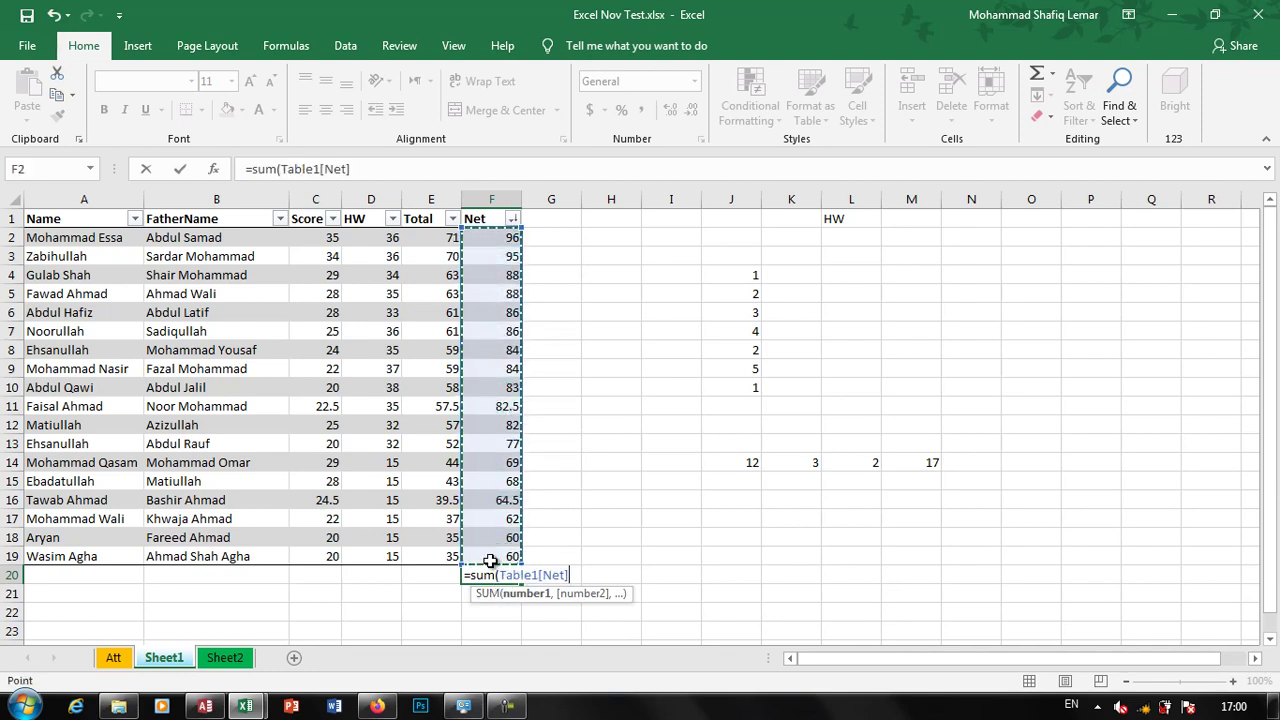
pyautogui.press('Return')
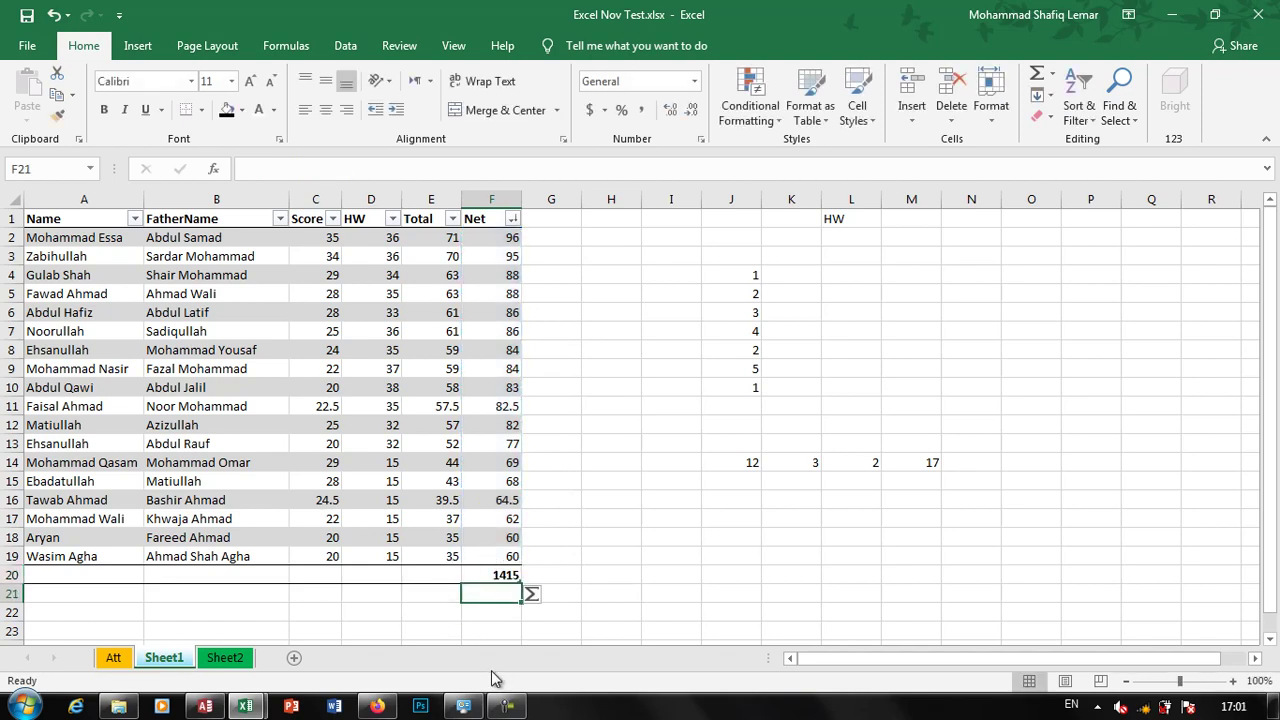
# Step: Enter an AVERAGE formula in cell F21 covering the Net scores of all students in the table
pyautogui.write('=')
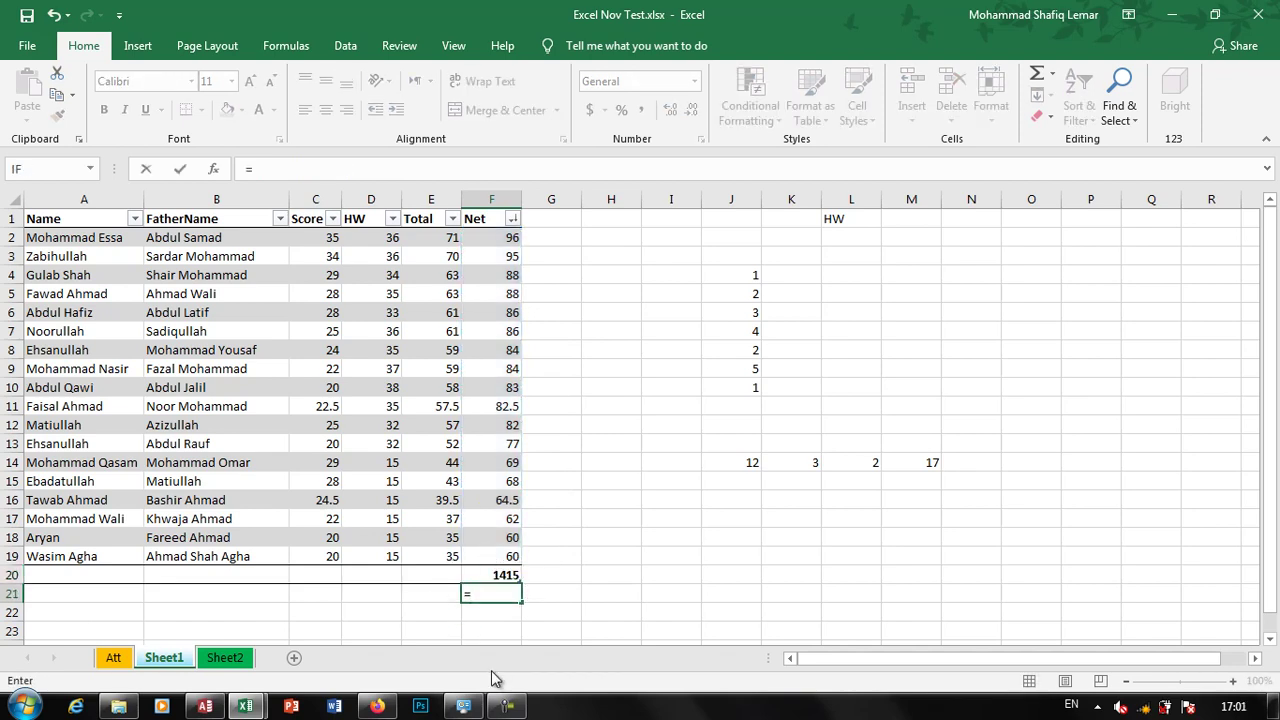
pyautogui.write('avera')
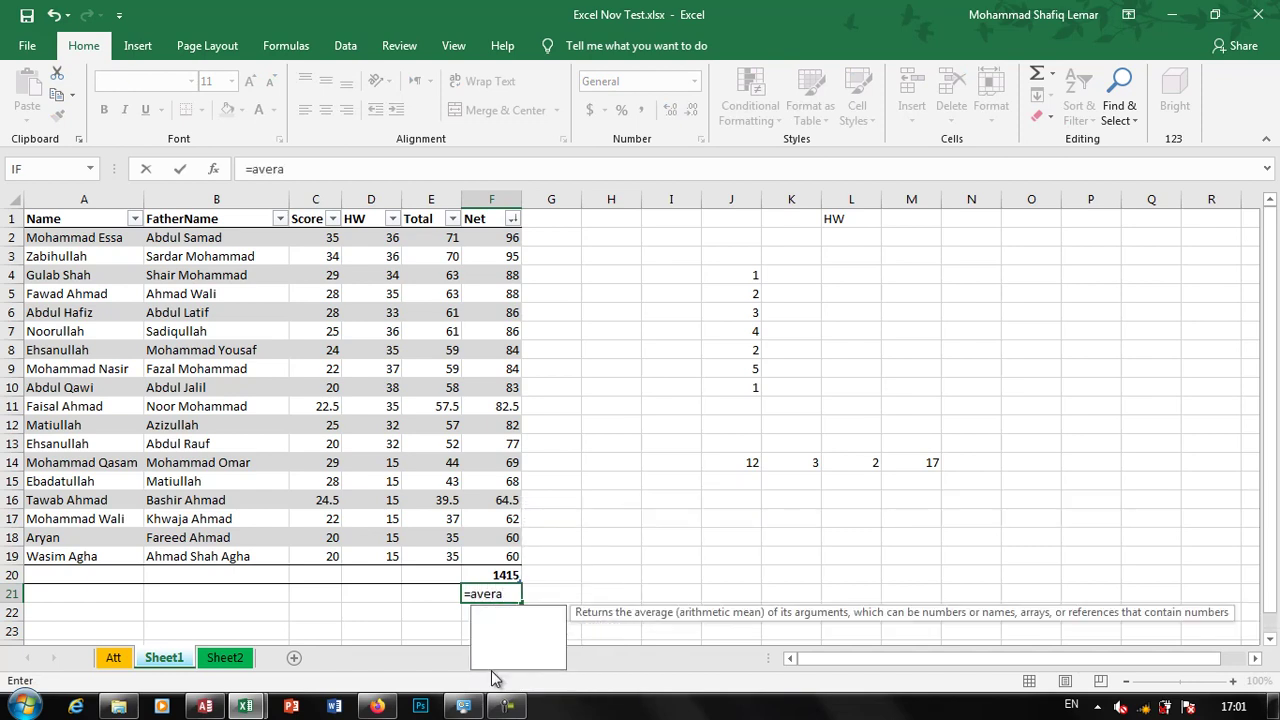
pyautogui.write('ge(')
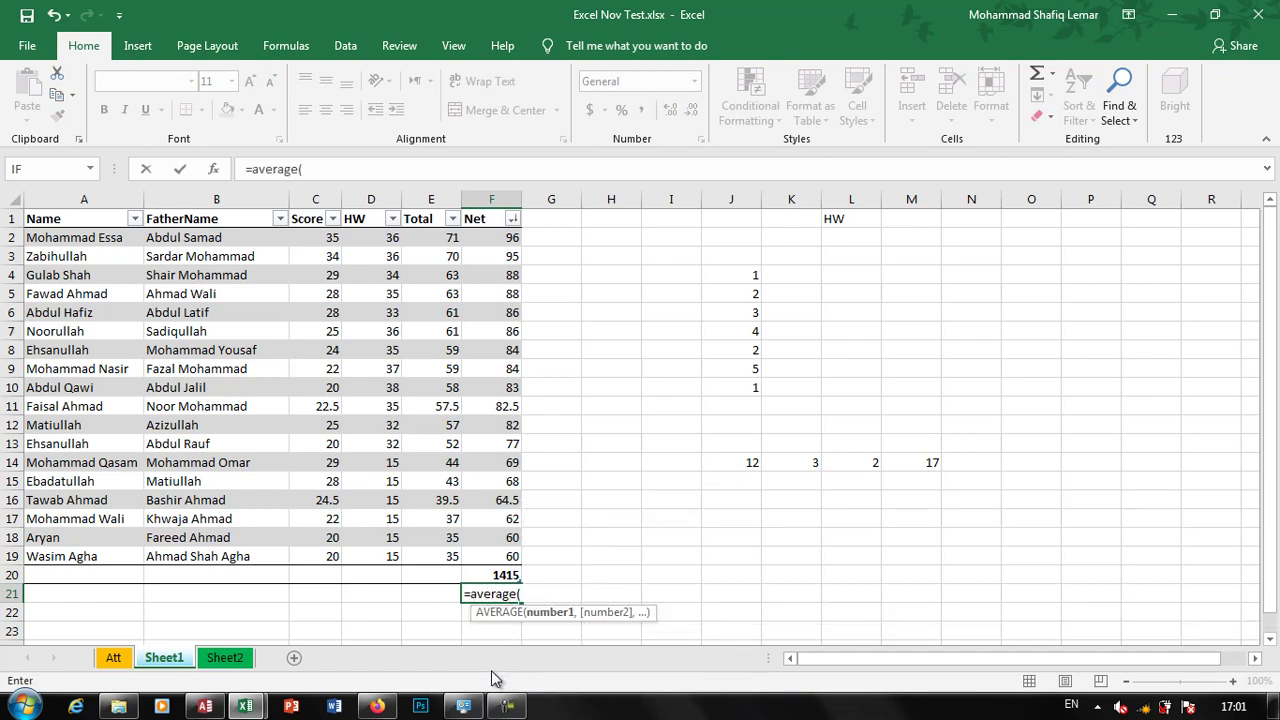
pyautogui.moveTo(510, 427); pyautogui.dragTo(503, 556)
pyautogui.press('Return')
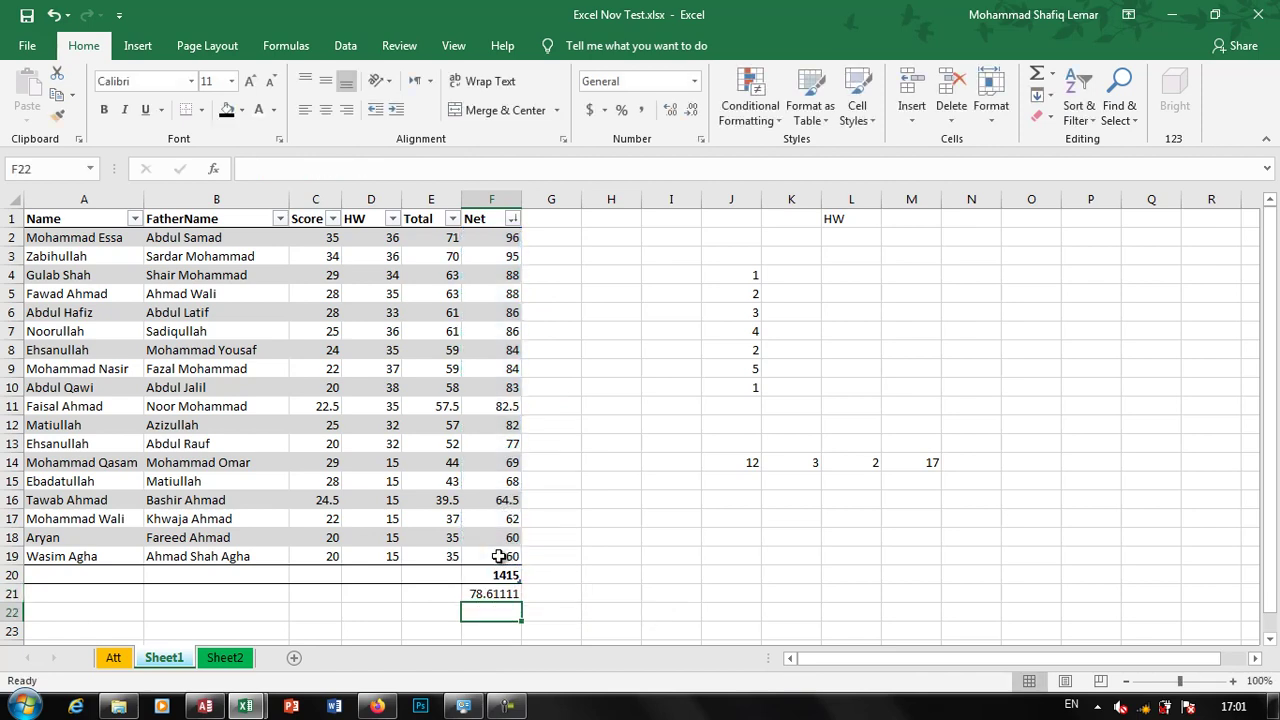
# Step: Enter a MAX formula in cell F22 that finds the highest value in the table's Net column
pyautogui.write('=')
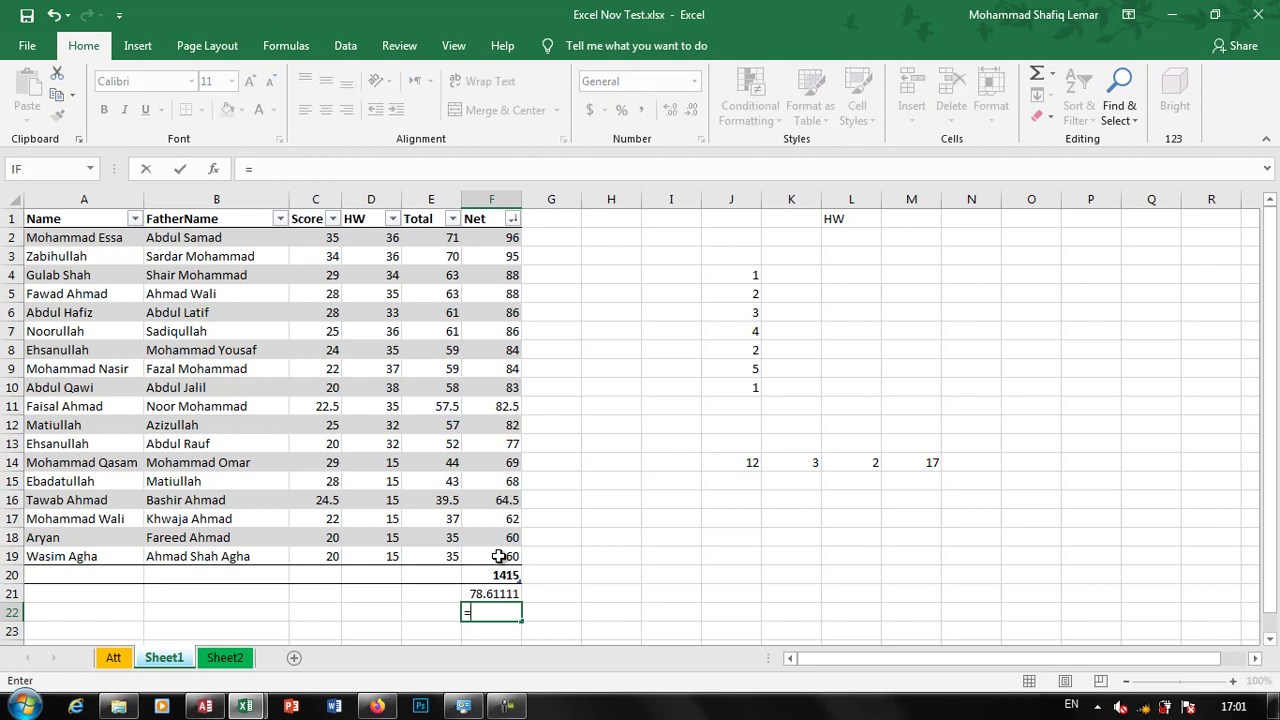
pyautogui.write('max')
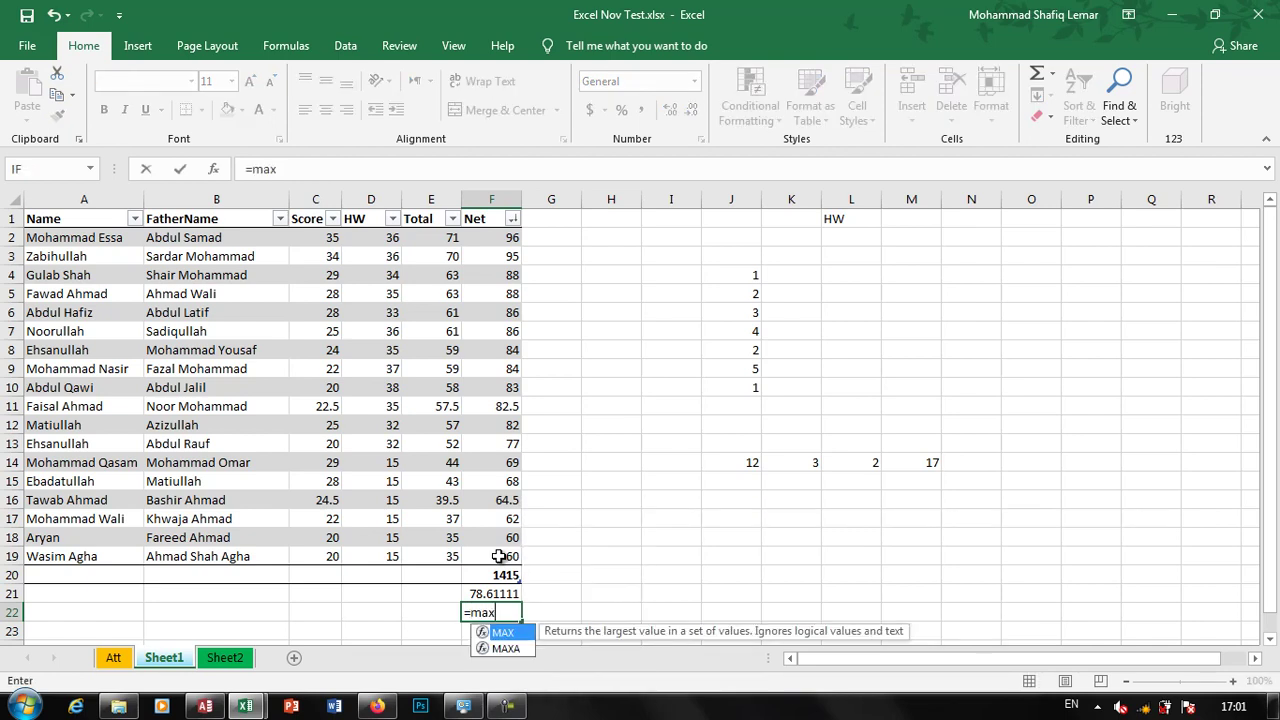
pyautogui.write('(')
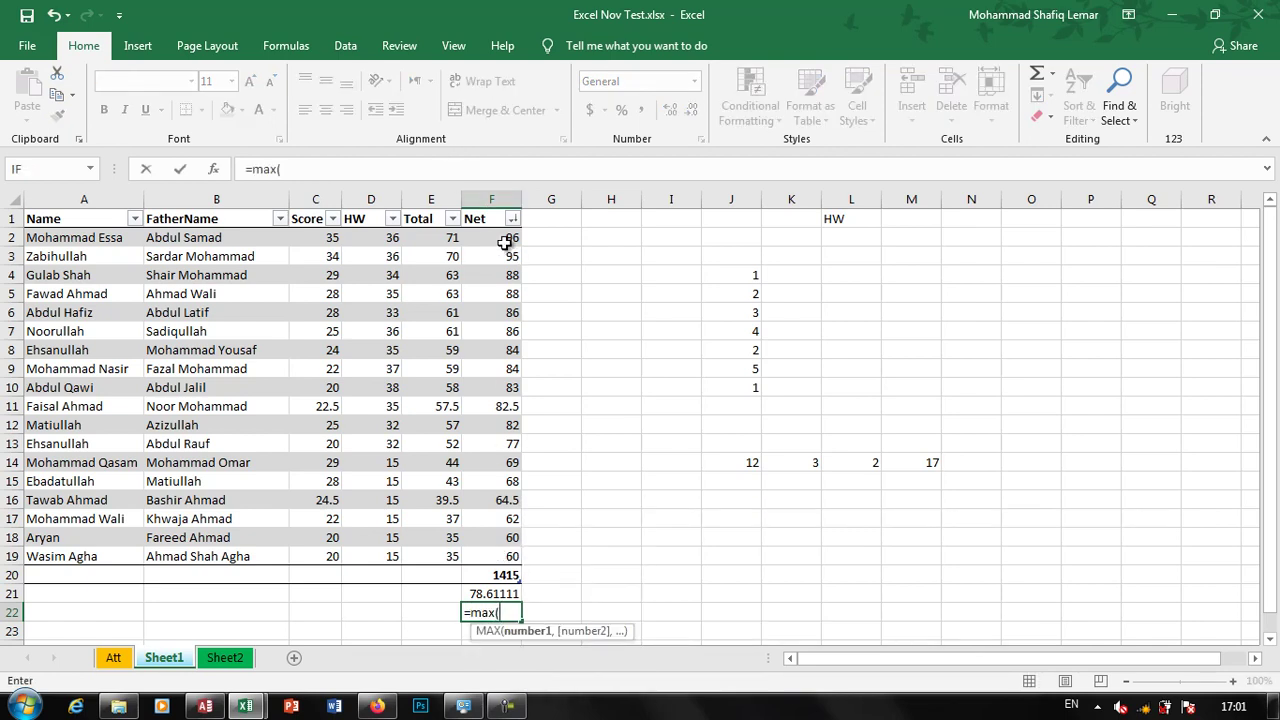
pyautogui.moveTo(505, 243); pyautogui.dragTo(491, 550)
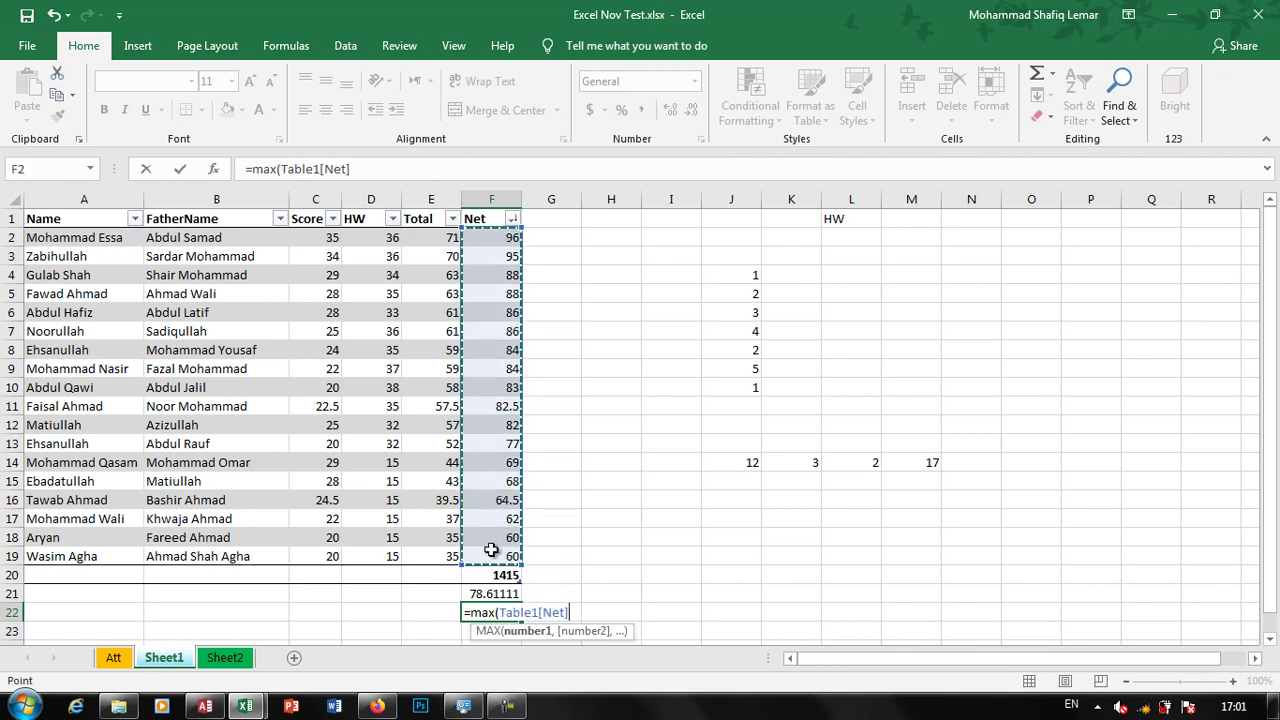
pyautogui.press('Return')
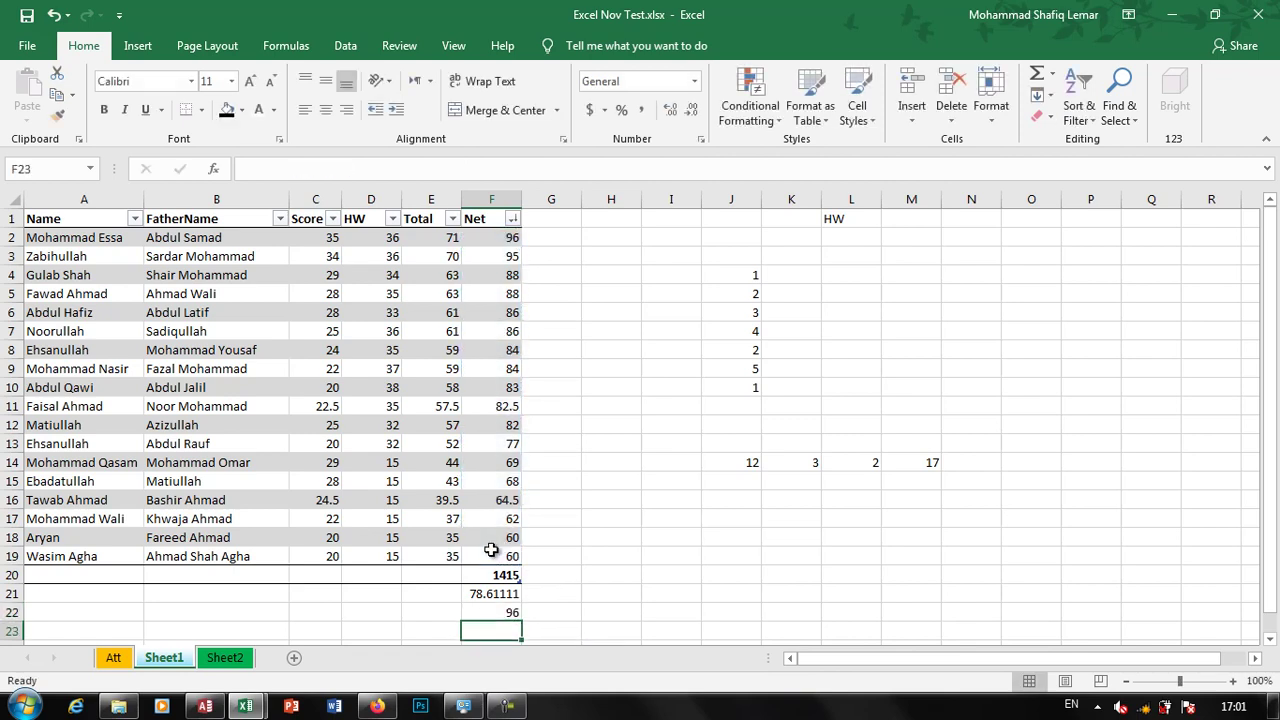
# Step: Enter a MIN formula in cell F23 that finds the lowest value in the table's Net column
pyautogui.write('=Min')
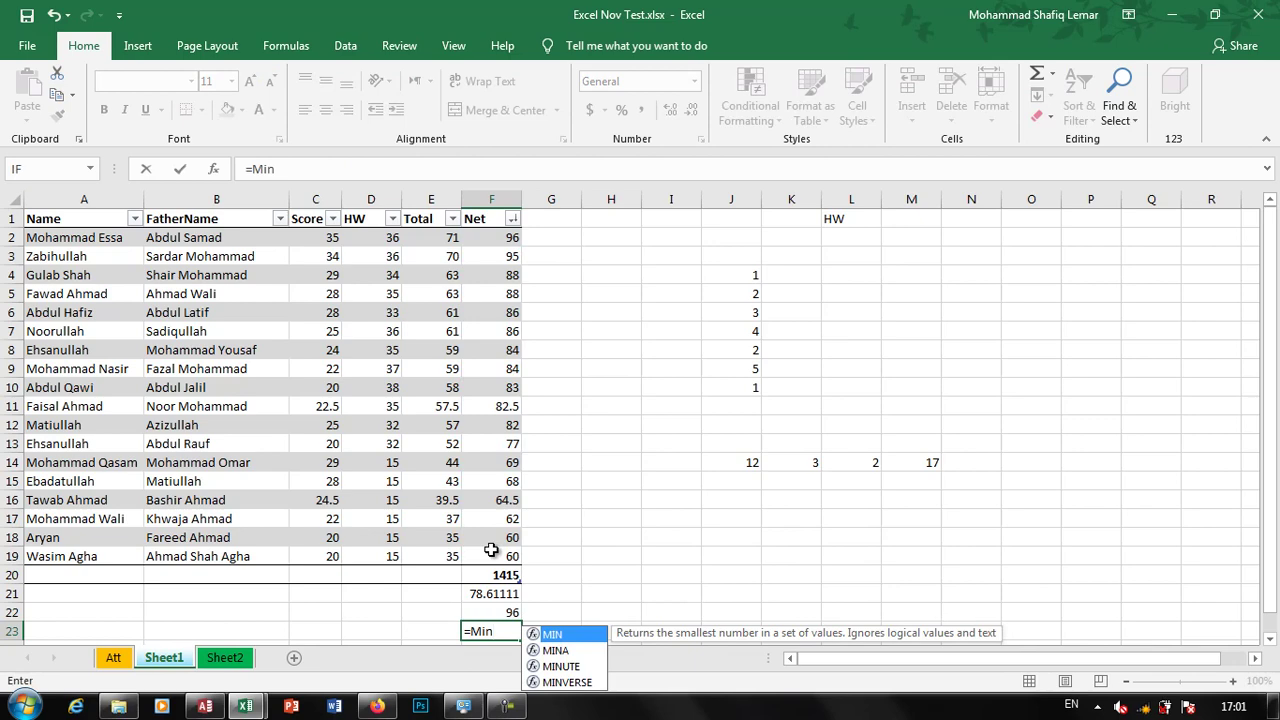
pyautogui.write('(')
pyautogui.moveTo(506, 240); pyautogui.dragTo(488, 556)
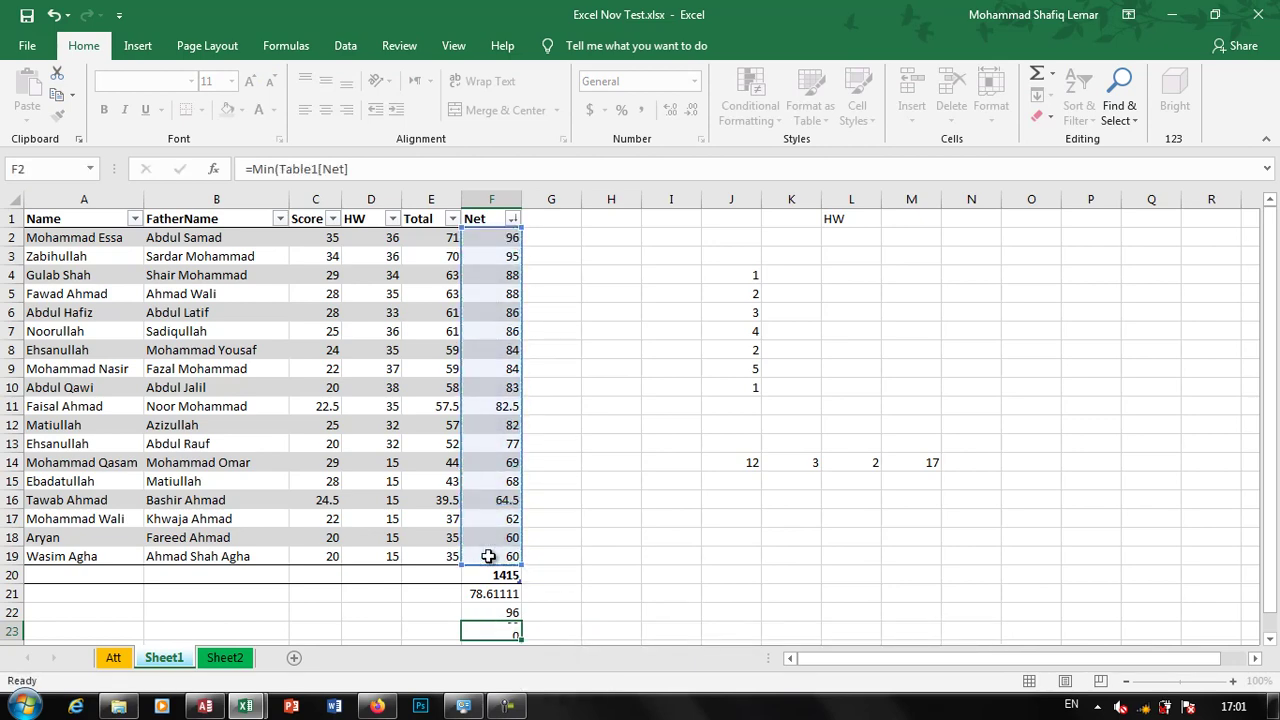
pyautogui.press('Return')
# Step: Overwrite the Net score in cell F6 with 100 to test the summary formulas
pyautogui.click(499, 296)
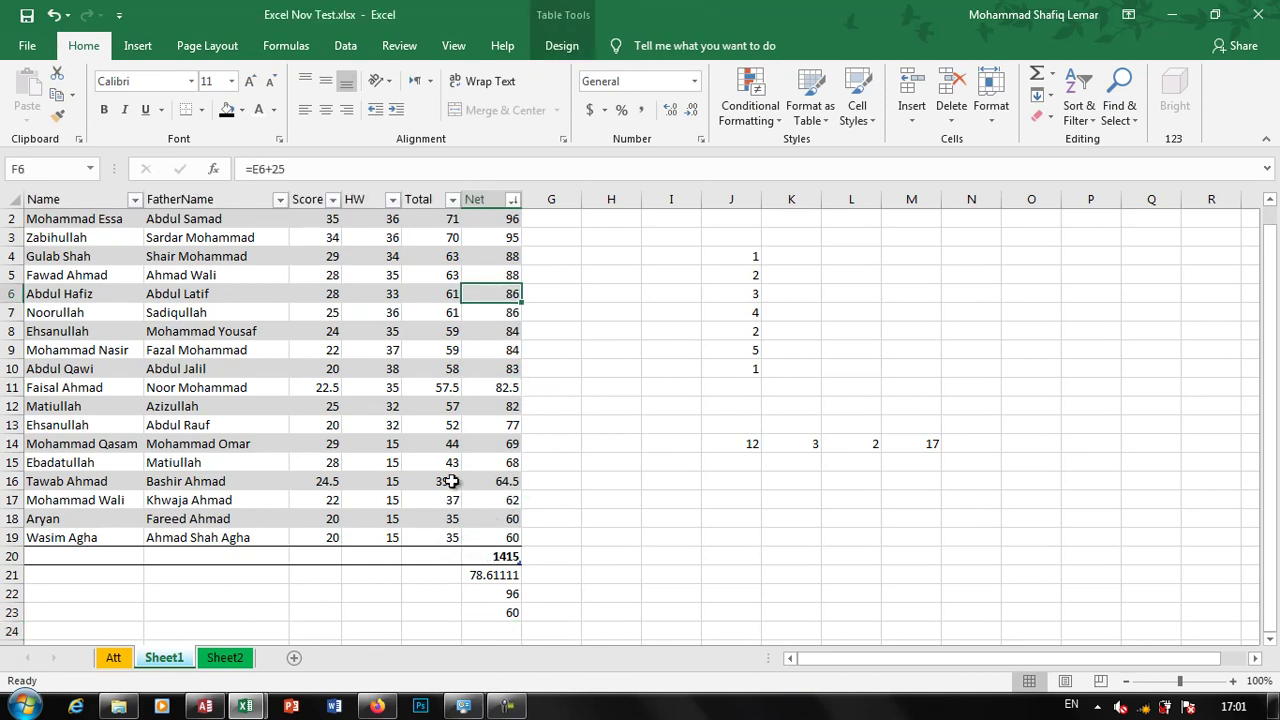
pyautogui.write('100')
pyautogui.press('Return')
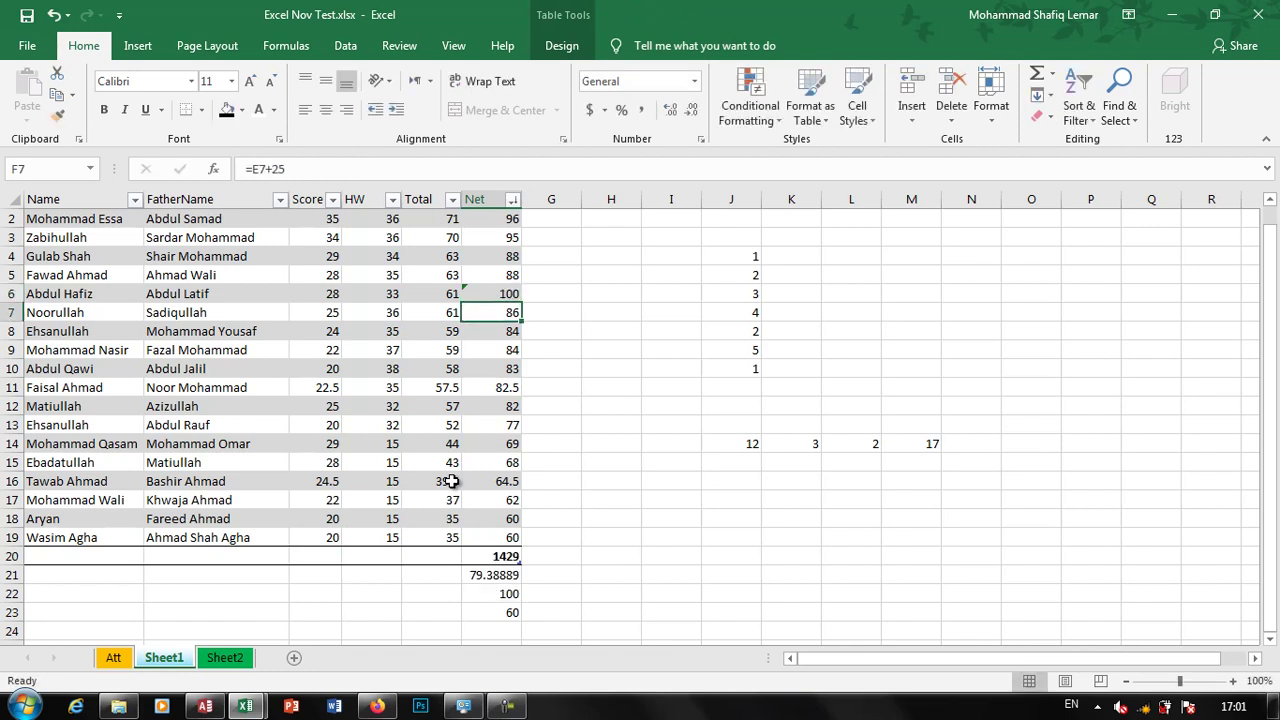
# Step: Check the MIN formula in cell F23 and overwrite the Net score in cell F15 with 2
pyautogui.click(494, 605)
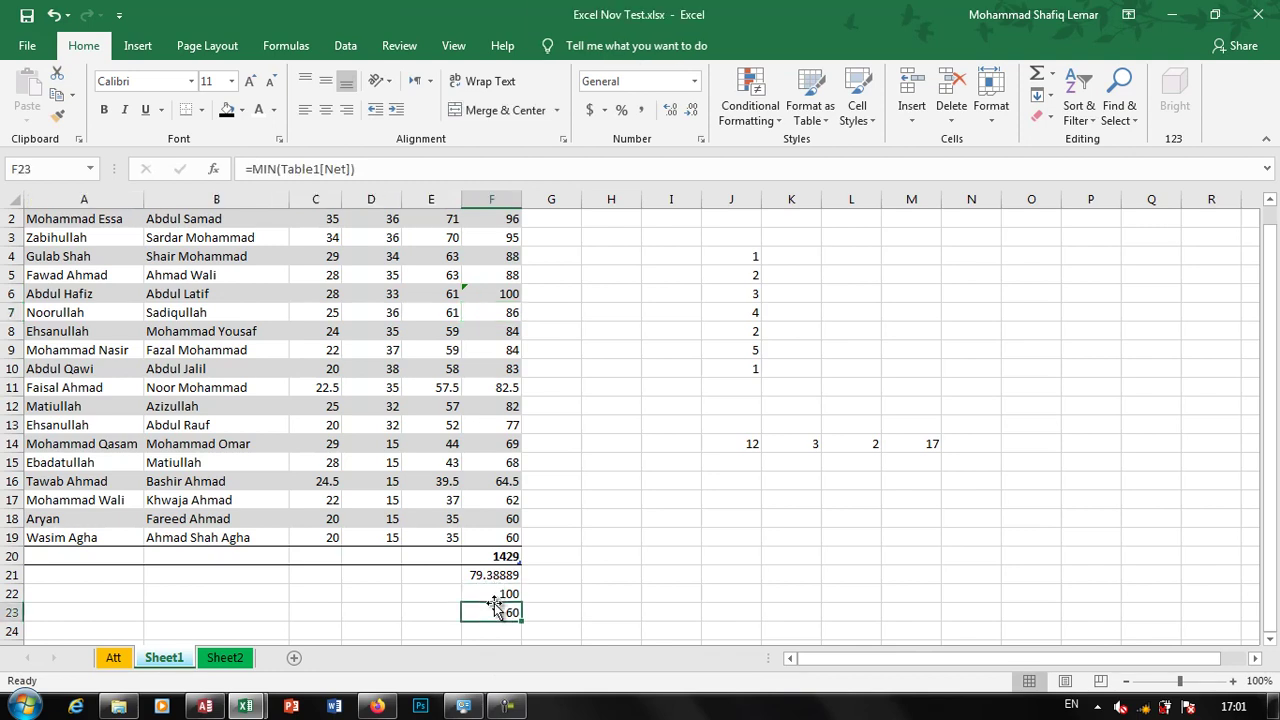
pyautogui.click(500, 465)
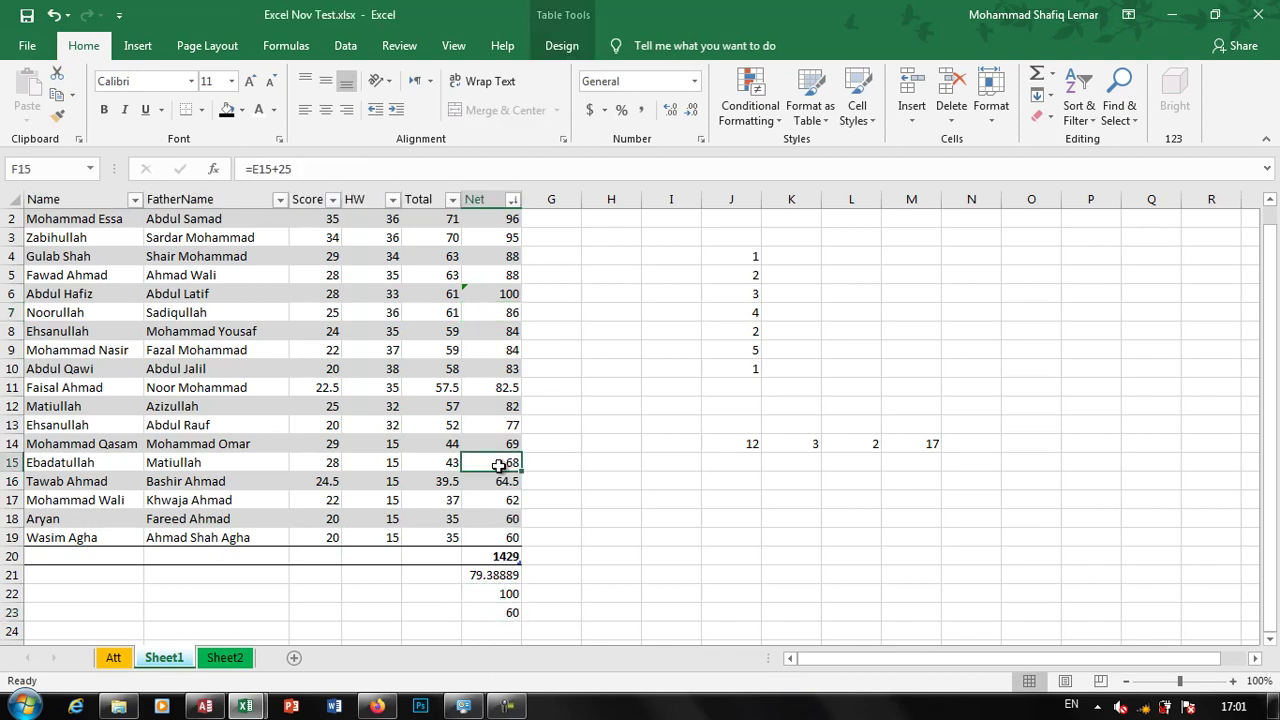
pyautogui.write('2')
pyautogui.press('Up')
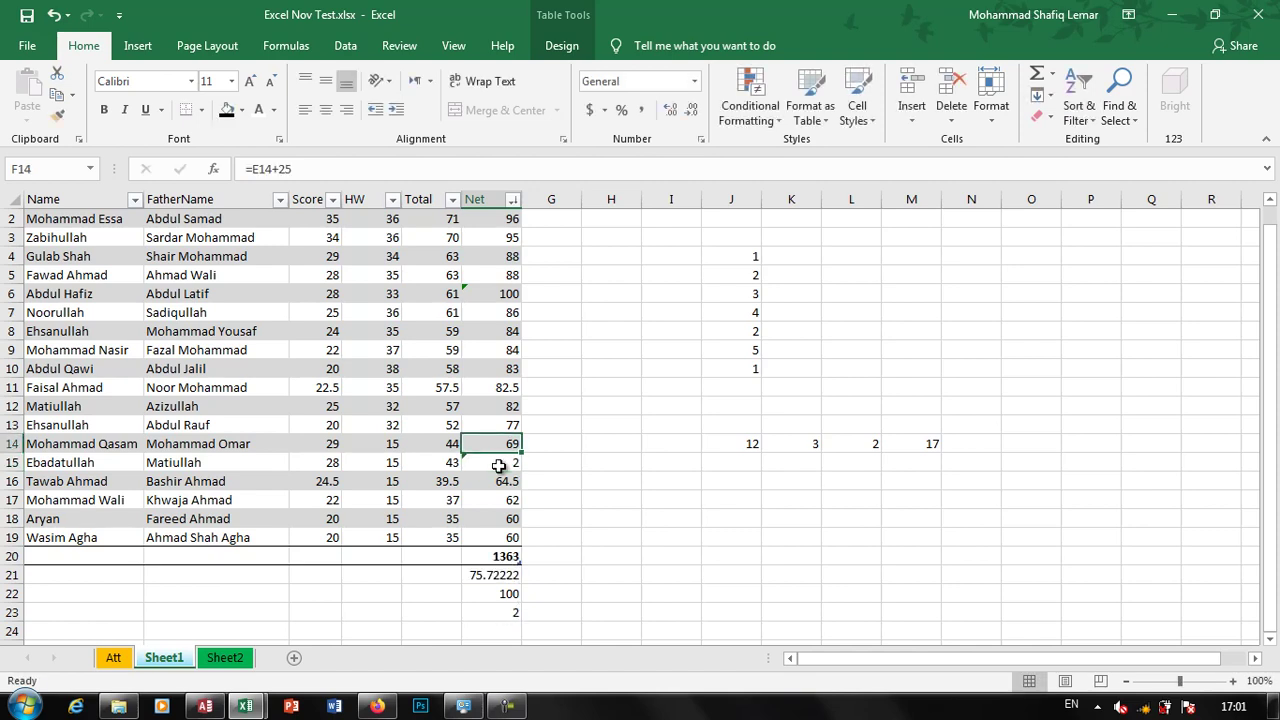